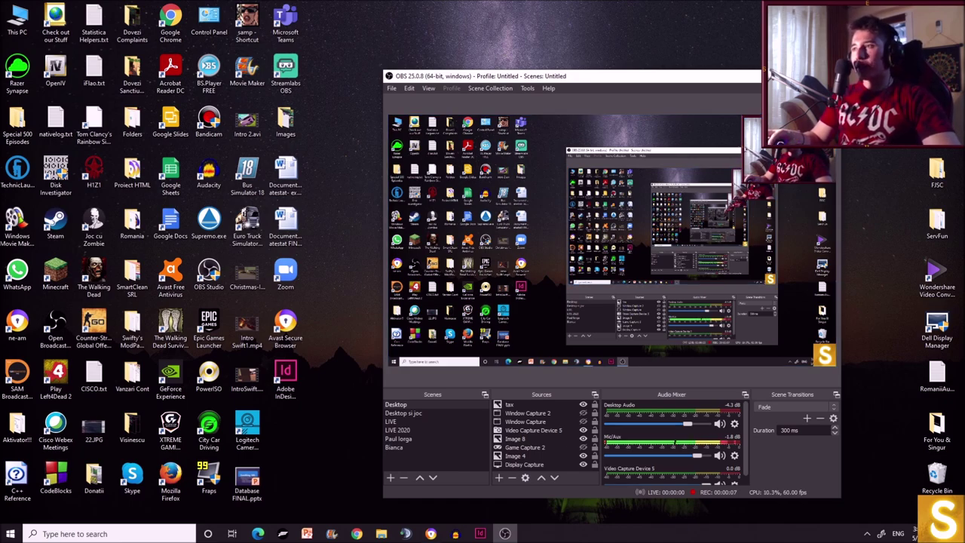
# - Clear the open windows to show the desktop and launch San Andreas Multiplayer from its samp shortcut
pyautogui.press('super+d')
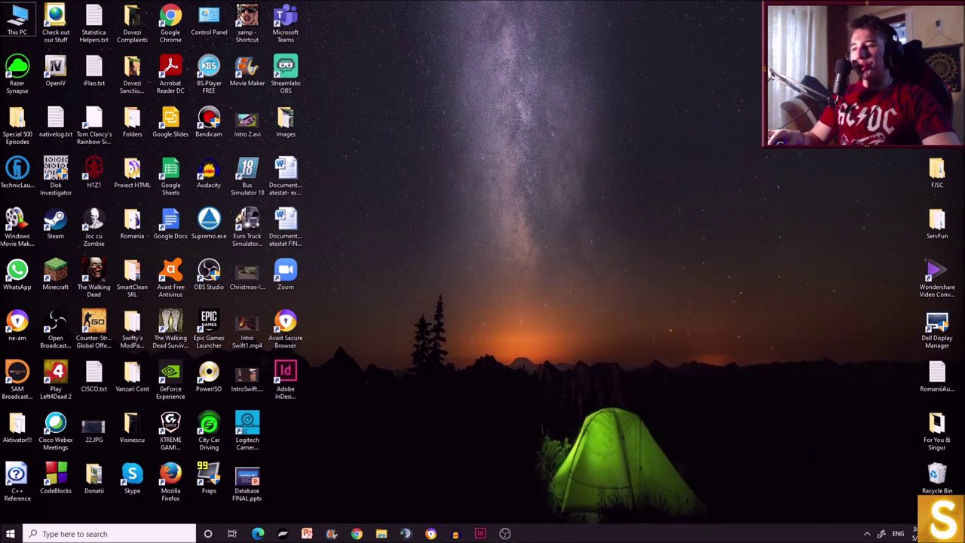
pyautogui.moveTo(432, 534)
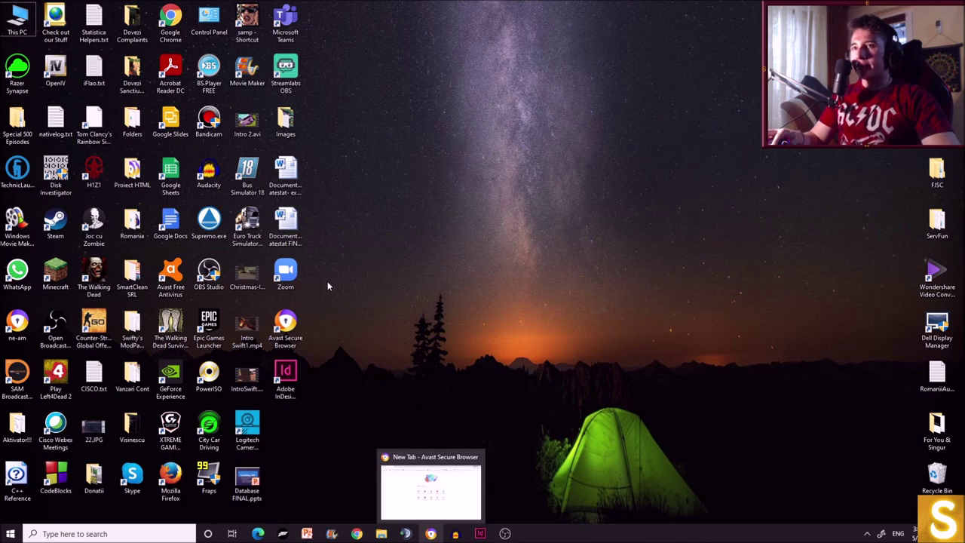
pyautogui.click(251, 32)
pyautogui.doubleClick(252, 31)
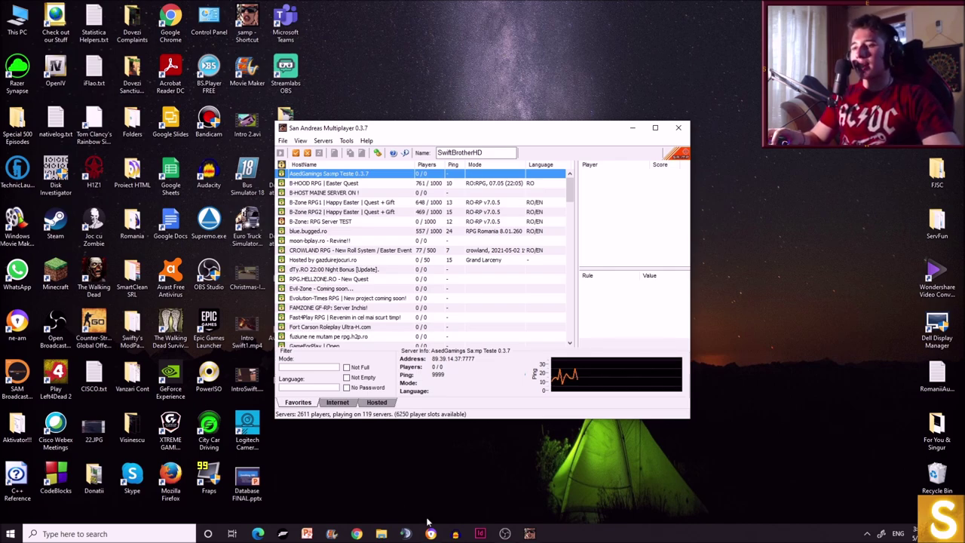
pyautogui.moveTo(431, 534)
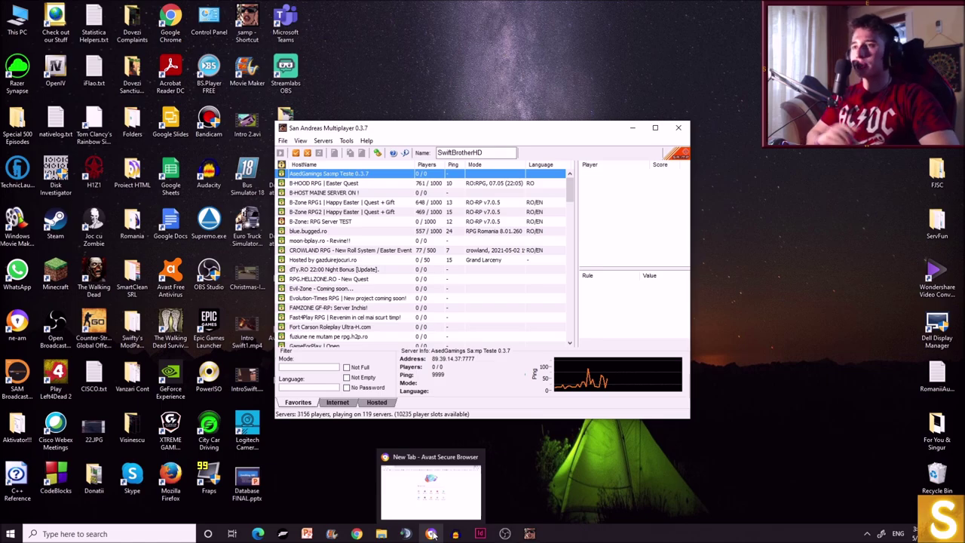
pyautogui.click(527, 59)
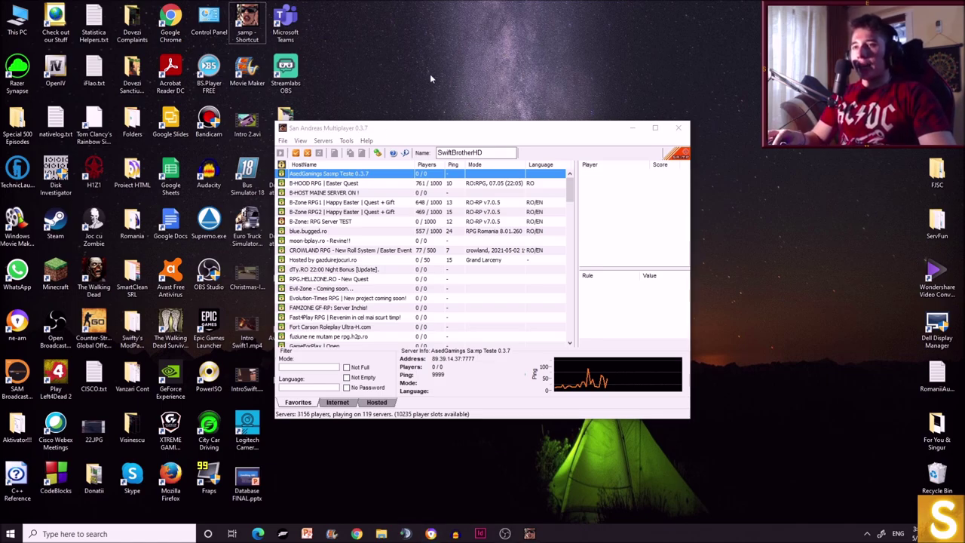
pyautogui.click(430, 534)
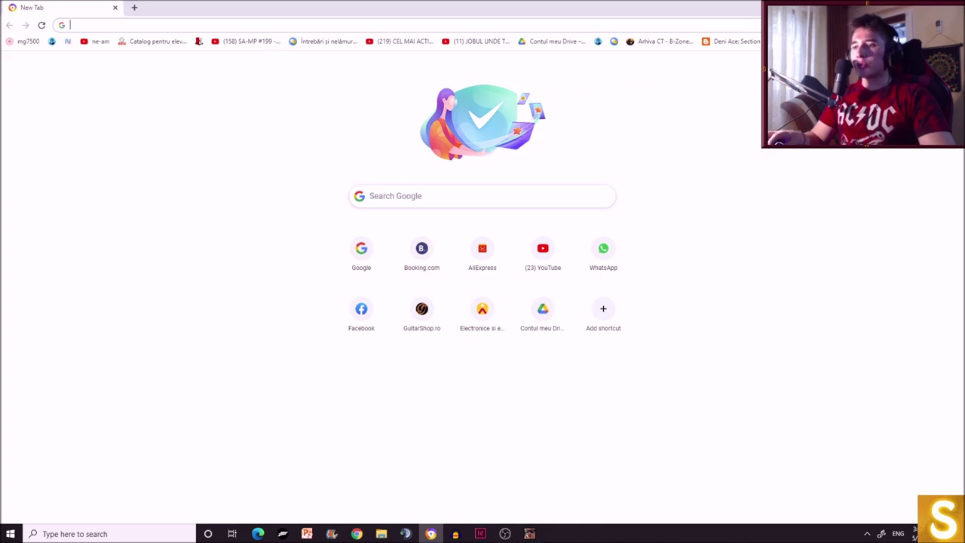
pyautogui.click(894, 8)
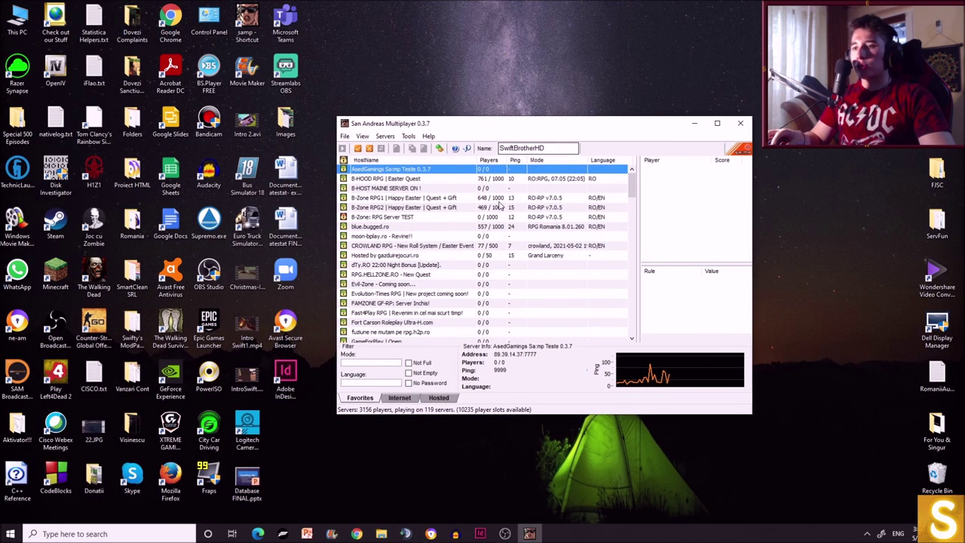
# - Open Local Disk (D:) in File Explorer and look through its folders
pyautogui.click(380, 534)
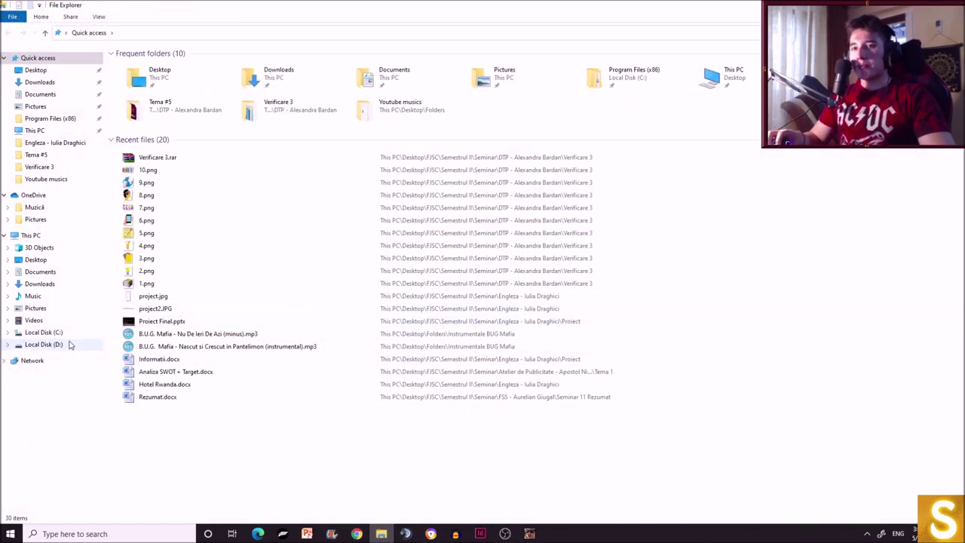
pyautogui.click(65, 344)
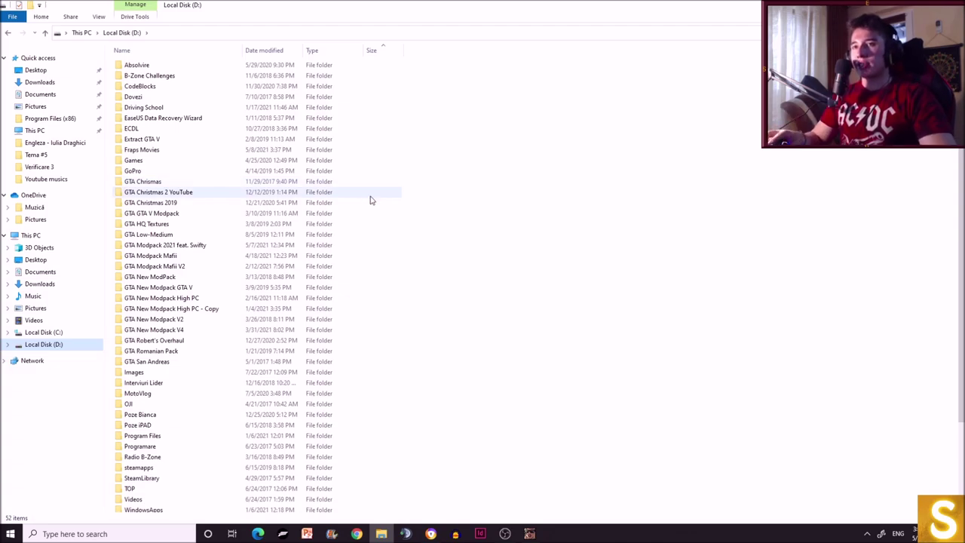
pyautogui.scroll(-3, 311, 381)
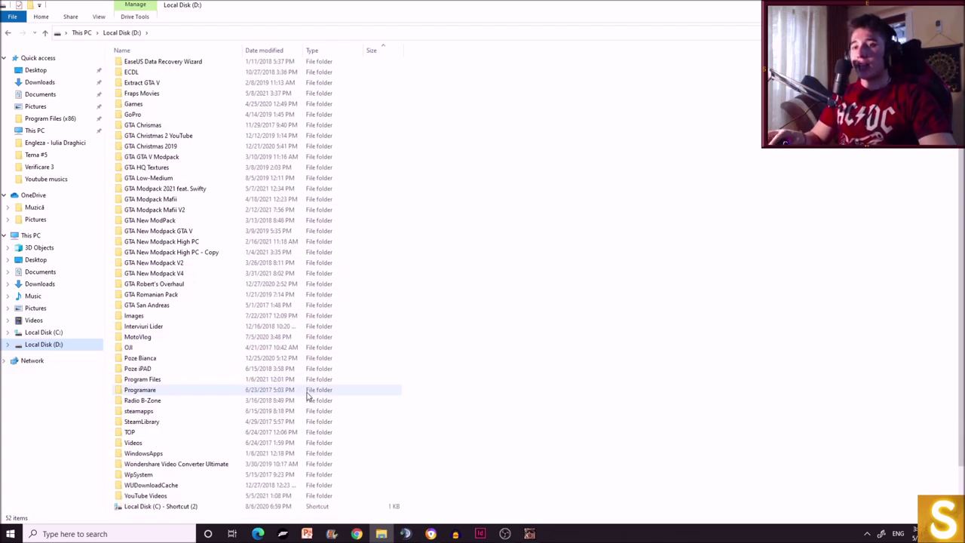
pyautogui.scroll(3, 310, 389)
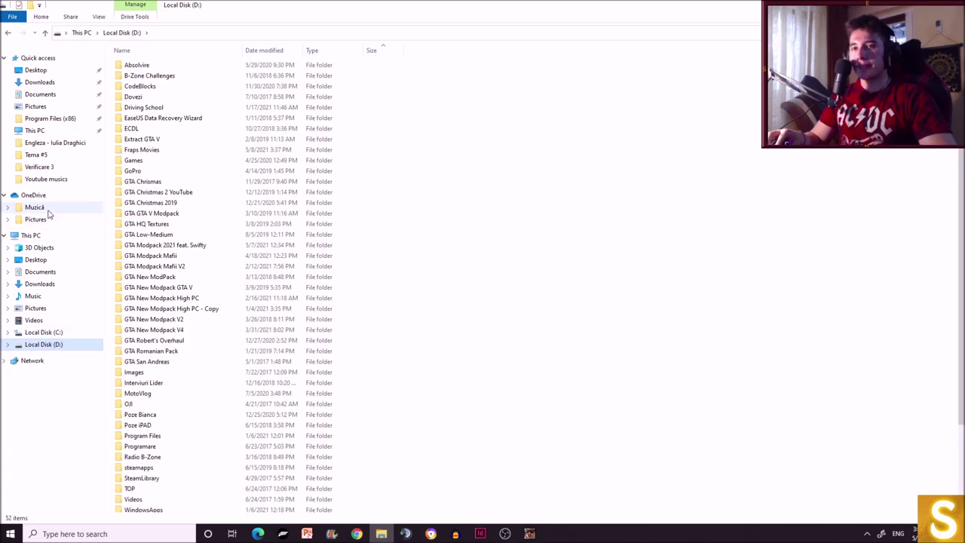
# - Go to This PC and open the Local Disk (D:) drive from there
pyautogui.click(45, 260)
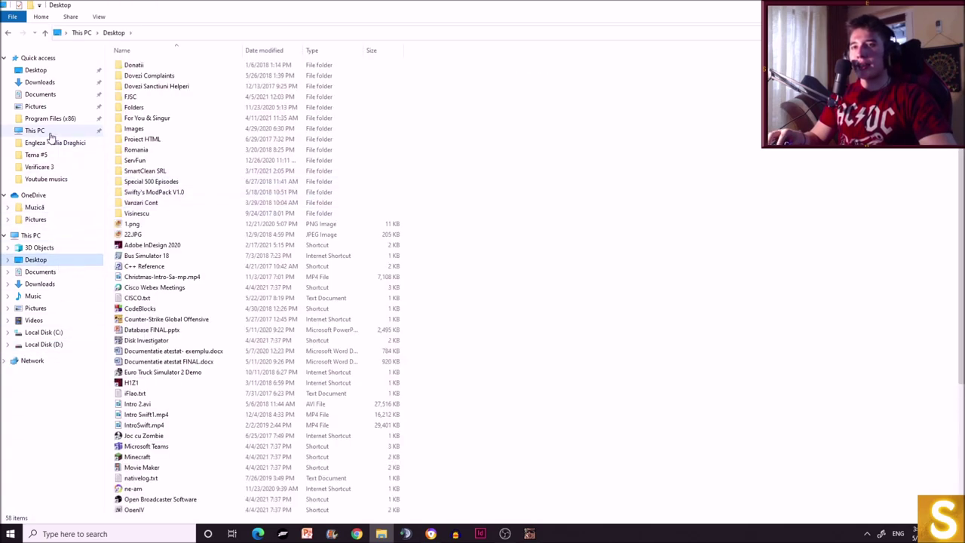
pyautogui.click(46, 237)
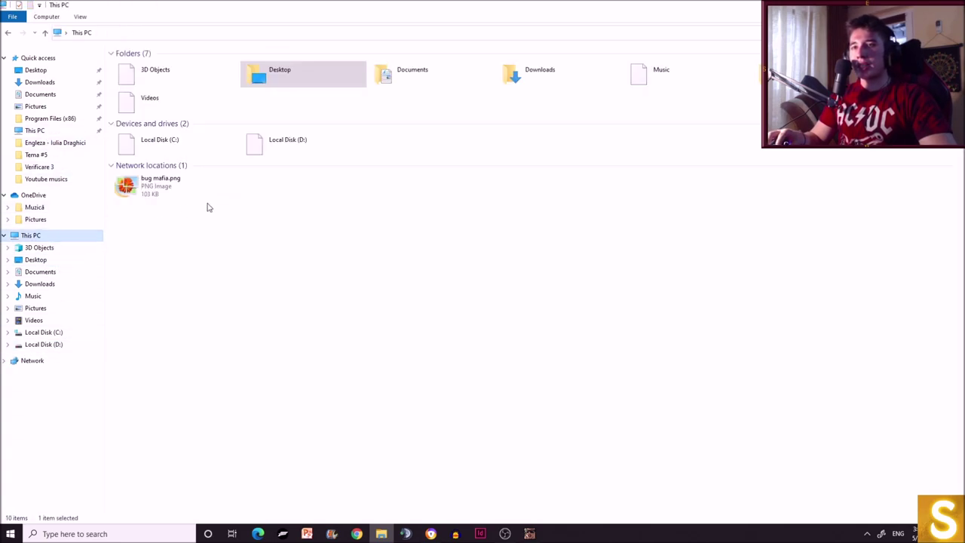
pyautogui.click(291, 154)
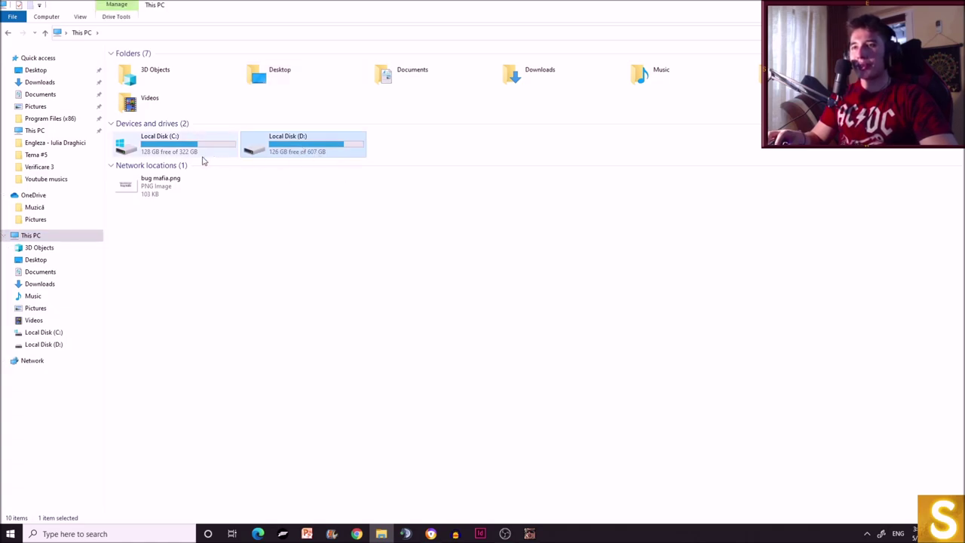
pyautogui.doubleClick(311, 144)
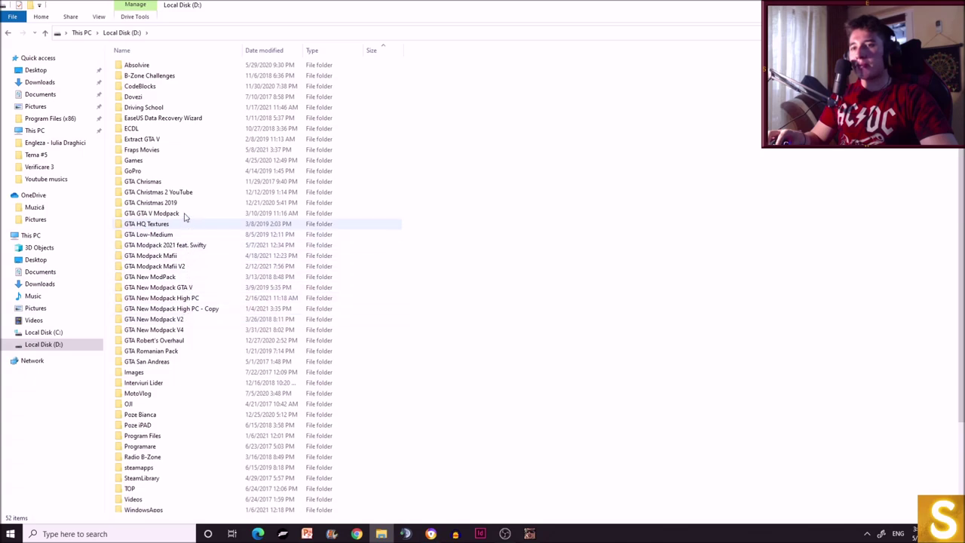
# - Create a folder named "GTA Tutorial" on Local Disk (D:) and open it
pyautogui.rightClick(450, 378)
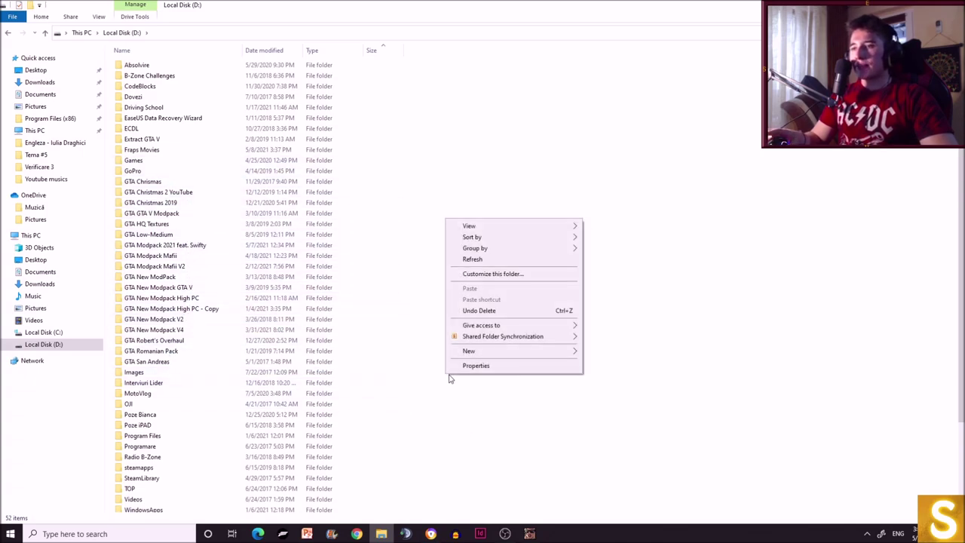
pyautogui.moveTo(485, 353)
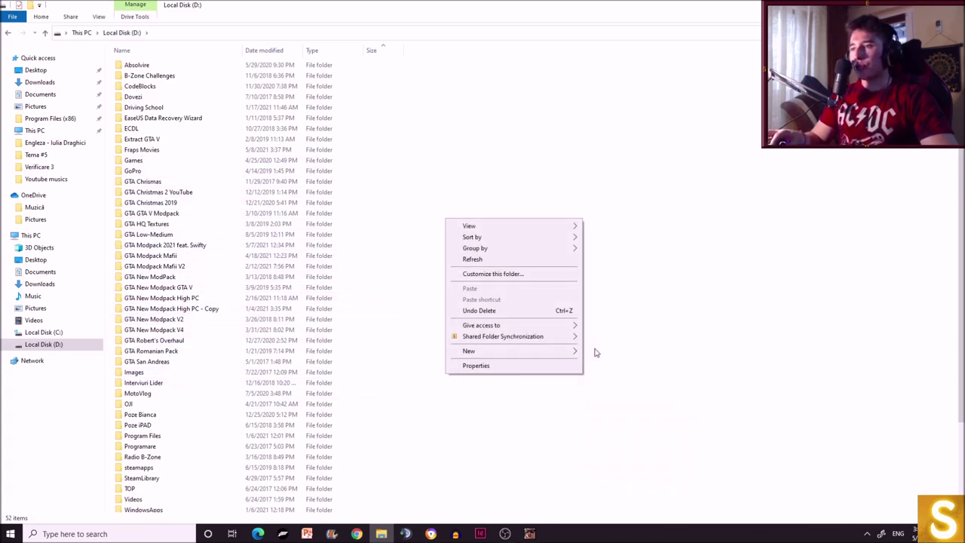
pyautogui.click(588, 350)
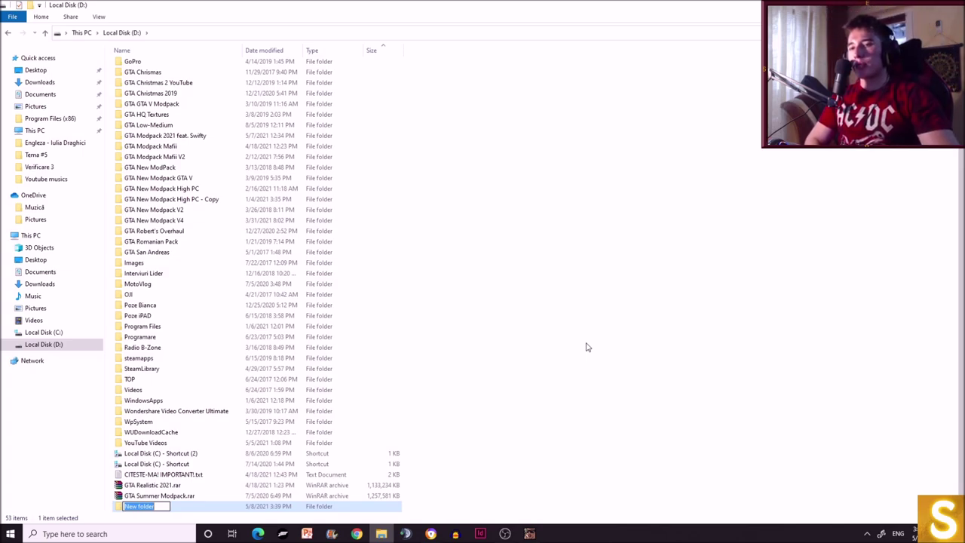
pyautogui.write('GTA')
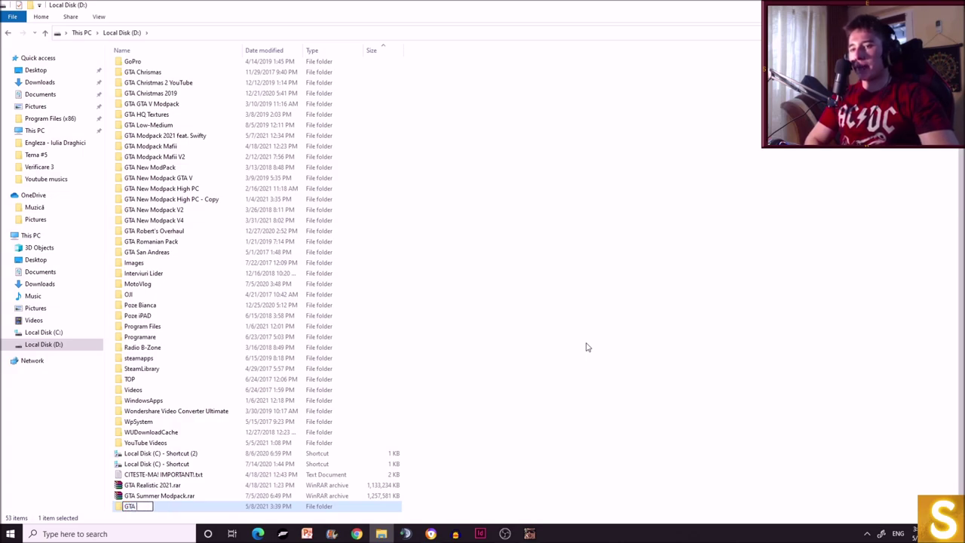
pyautogui.write(' Tutorial')
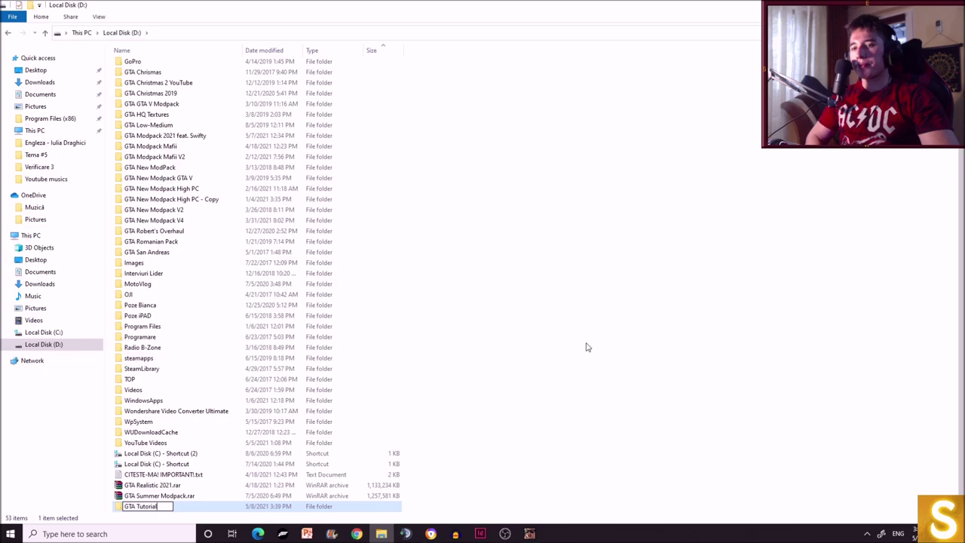
pyautogui.press('Return')
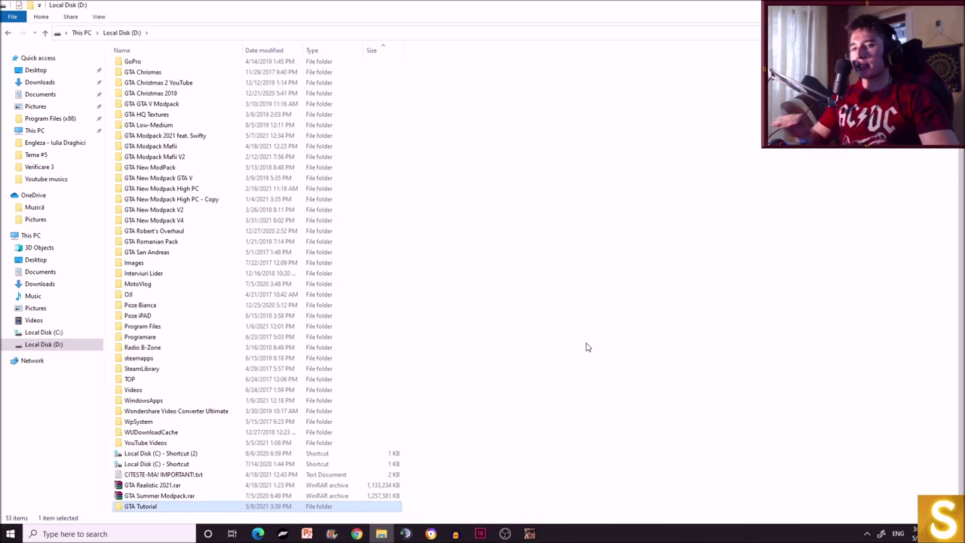
pyautogui.doubleClick(216, 505)
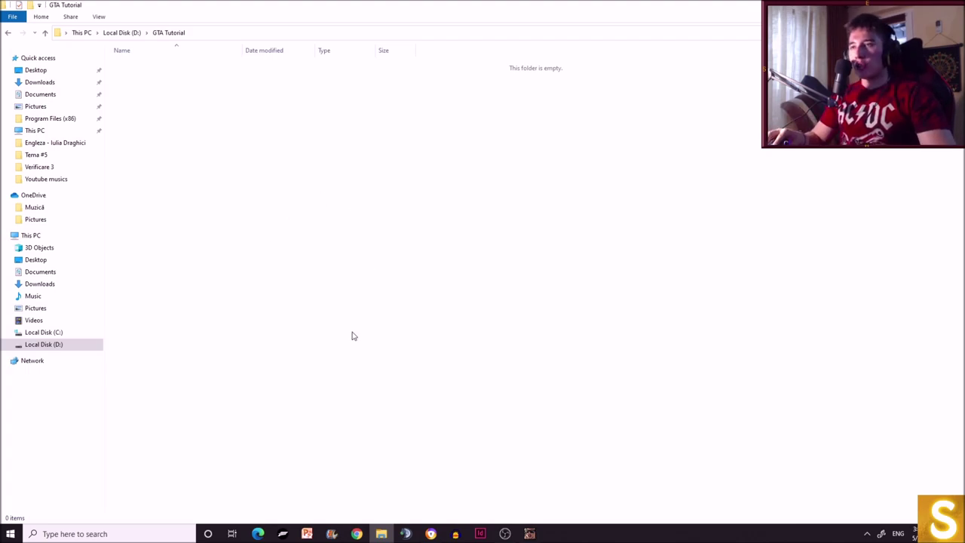
# - Switch to Avast Secure Browser, search Google for moduri.ro and open the Moduri SAMP site from the results
pyautogui.click(432, 532)
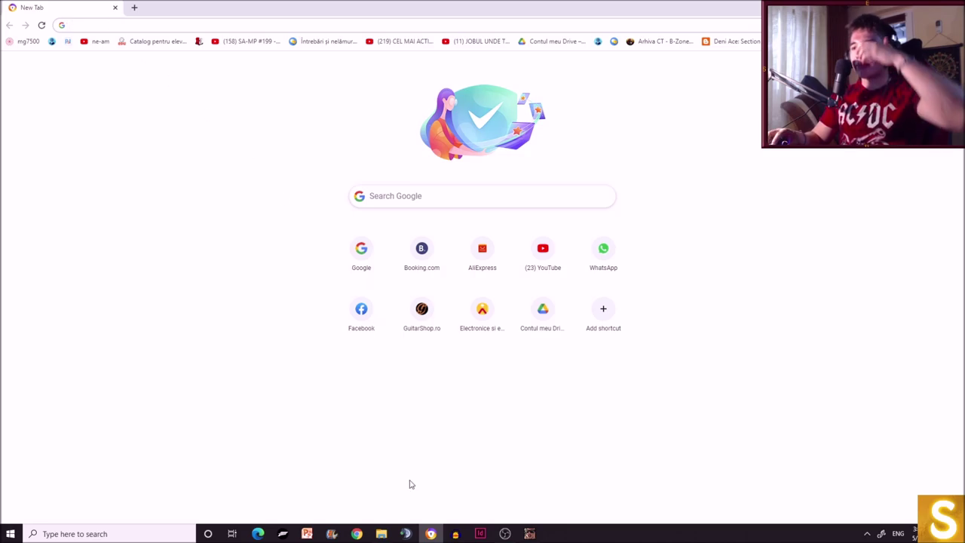
pyautogui.click(505, 533)
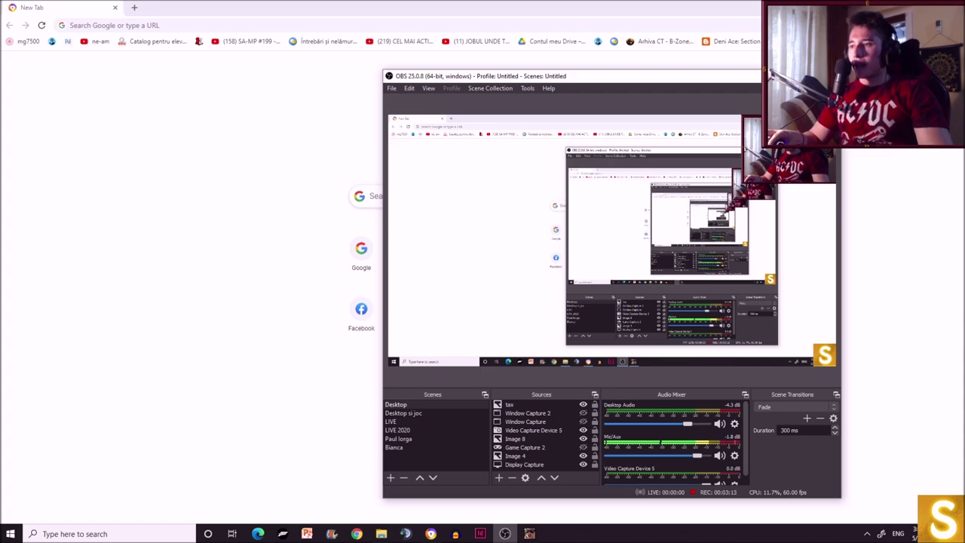
pyautogui.click(151, 19)
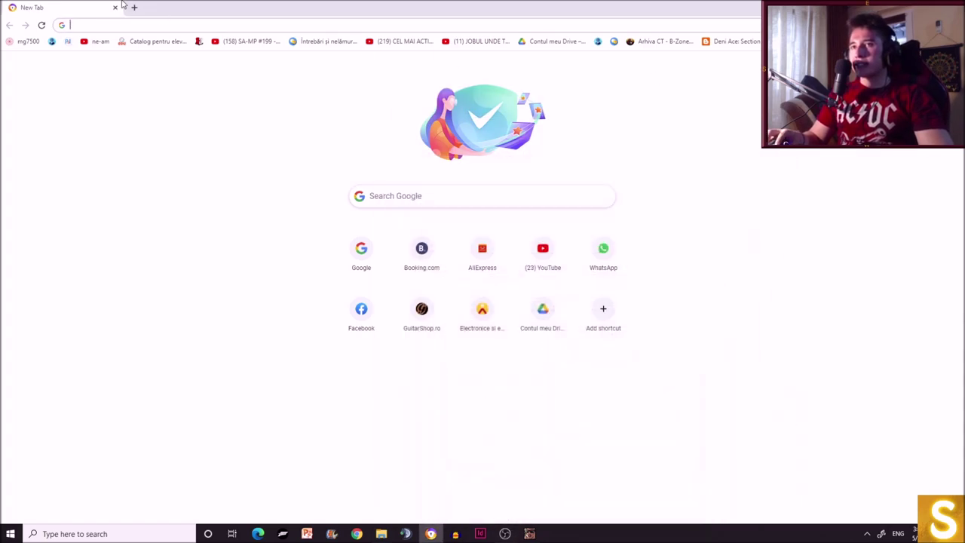
pyautogui.click(163, 25)
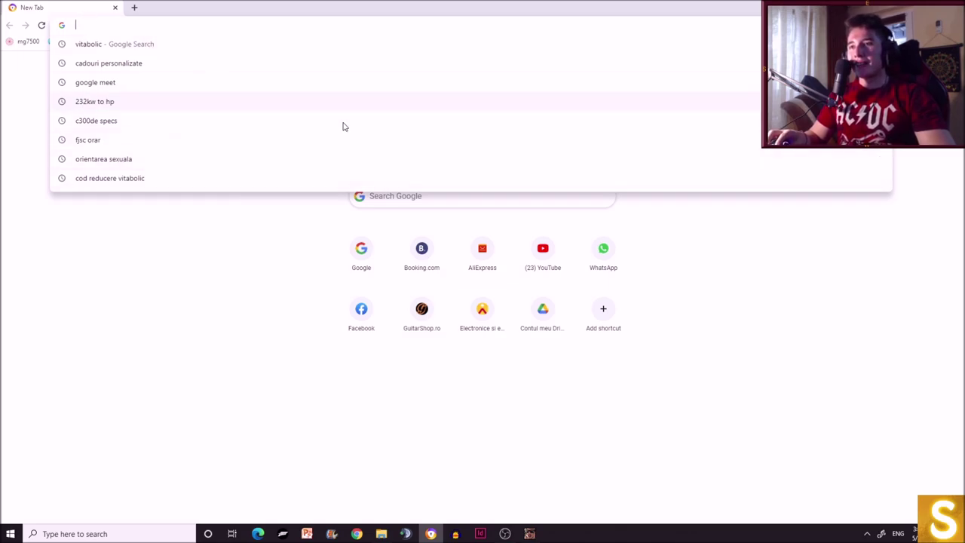
pyautogui.click(383, 199)
pyautogui.write('m')
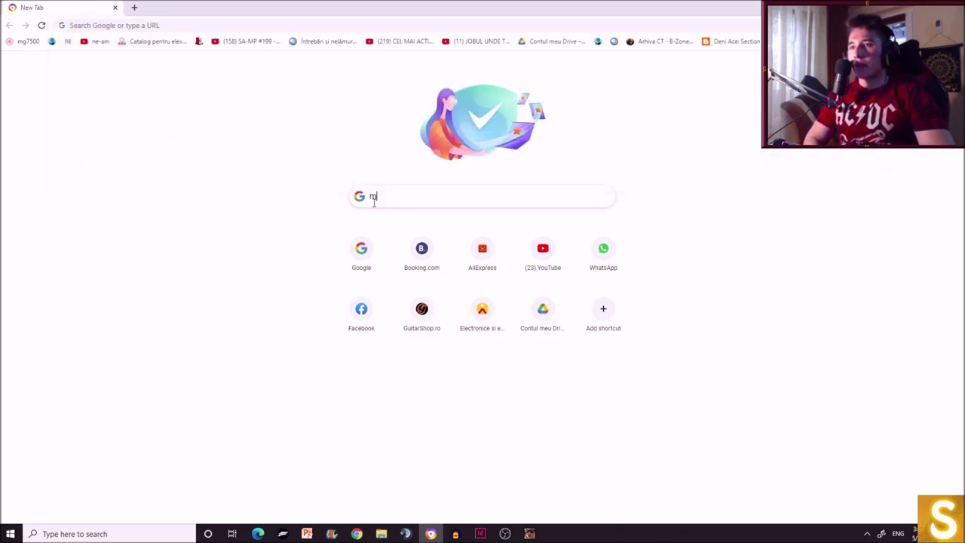
pyautogui.write('edium.com')
pyautogui.press('Return')
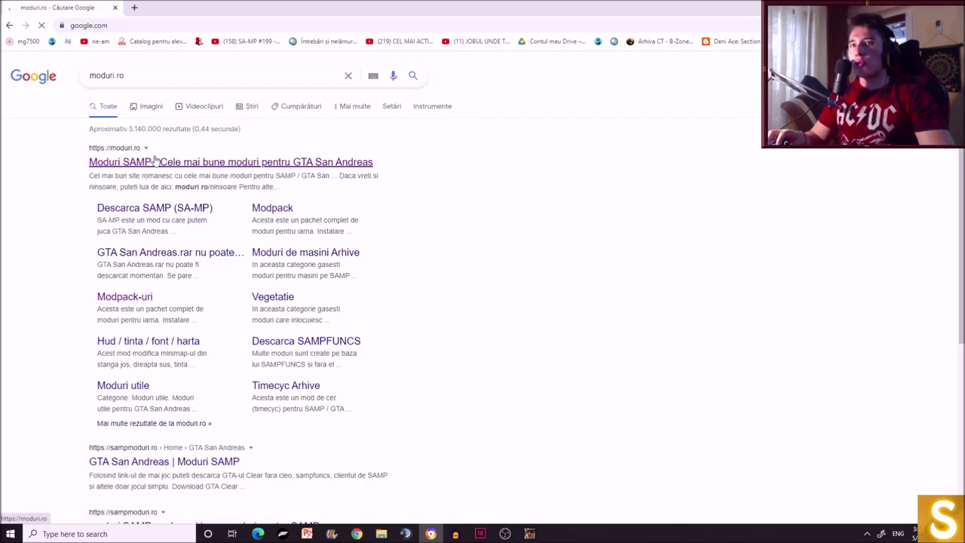
pyautogui.click(154, 162)
# - Try the moduri.gratis site in a new tab and close that tab
pyautogui.click(134, 8)
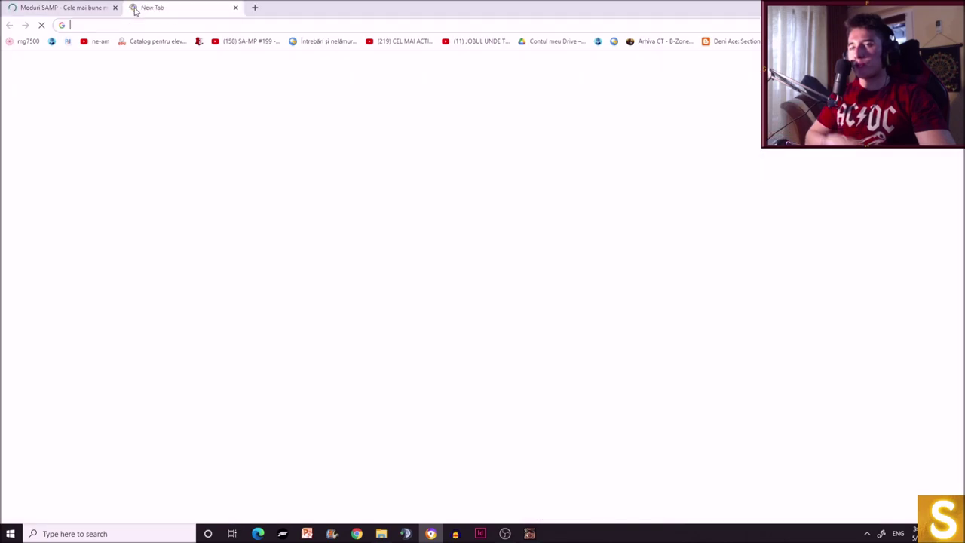
pyautogui.write('moduri.grati')
pyautogui.press('Return')
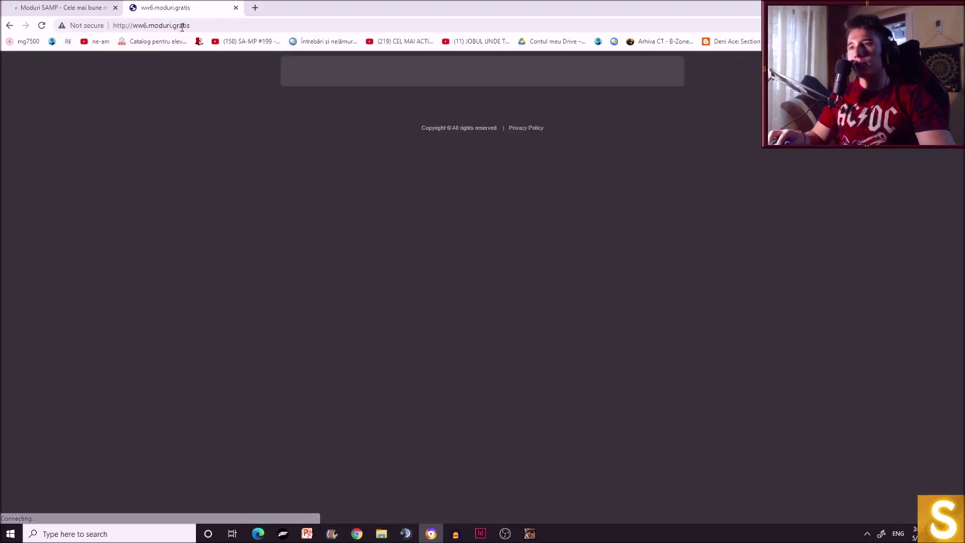
pyautogui.click(184, 25)
pyautogui.click(235, 9)
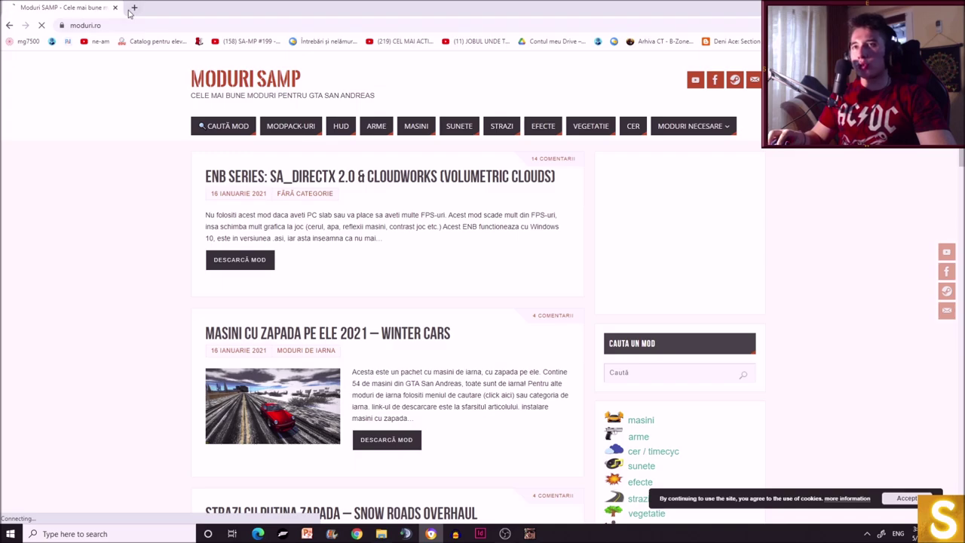
pyautogui.doubleClick(128, 13)
pyautogui.click(571, 53)
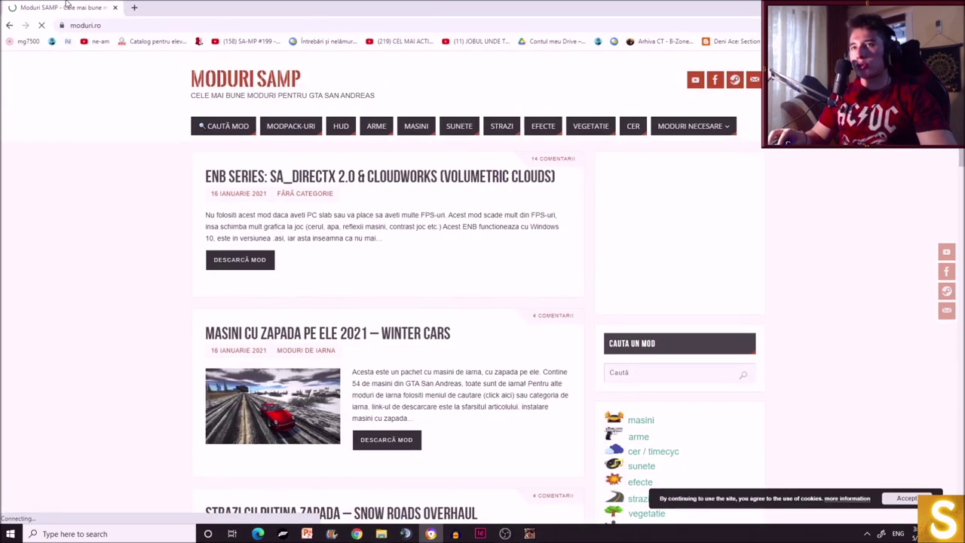
# - Open gamemodding.net in a new browser tab
pyautogui.click(138, 7)
pyautogui.write('gamemodding.net')
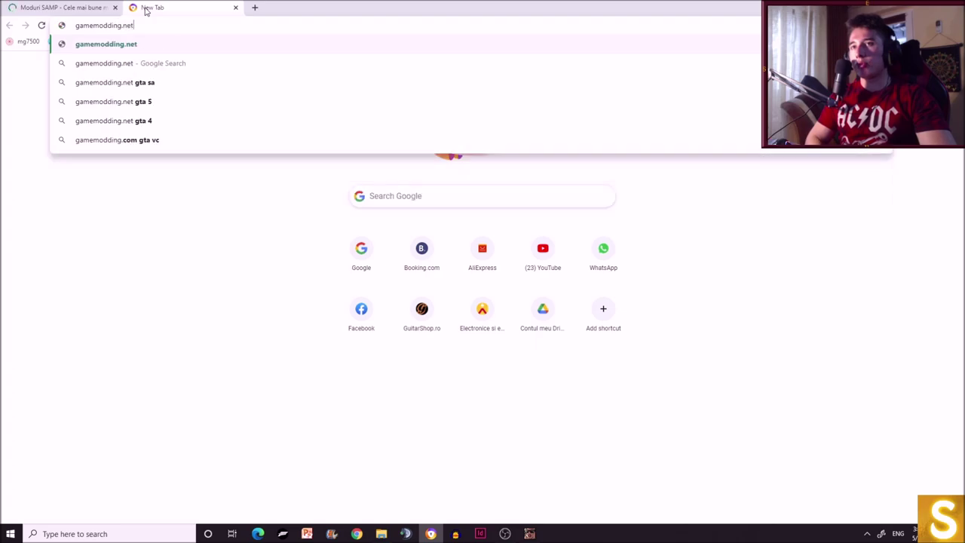
pyautogui.press('Return')
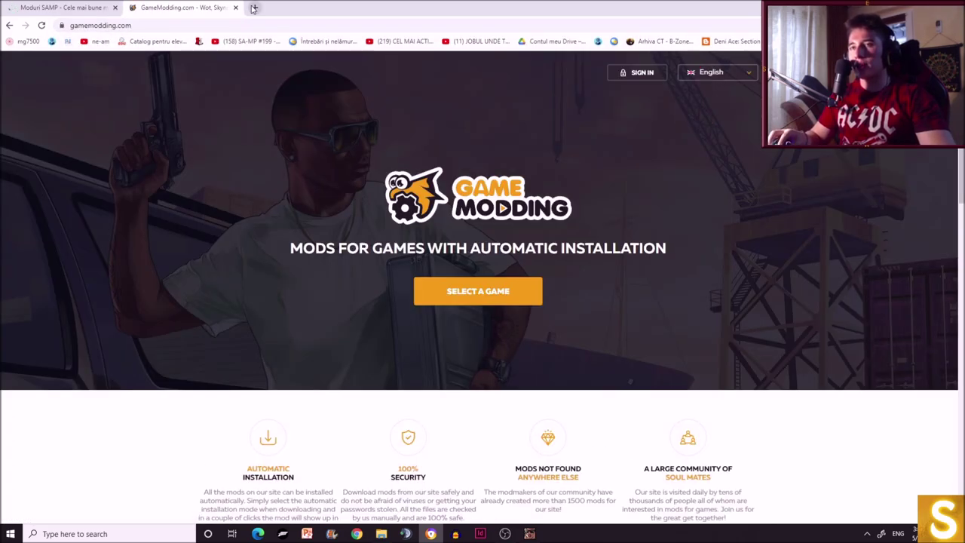
# - Search for forum.b-zone.ro moduri in a new tab, open the forum's MODURI downloads page and look through it
pyautogui.click(255, 7)
pyautogui.write('forum.b-zone.ro')
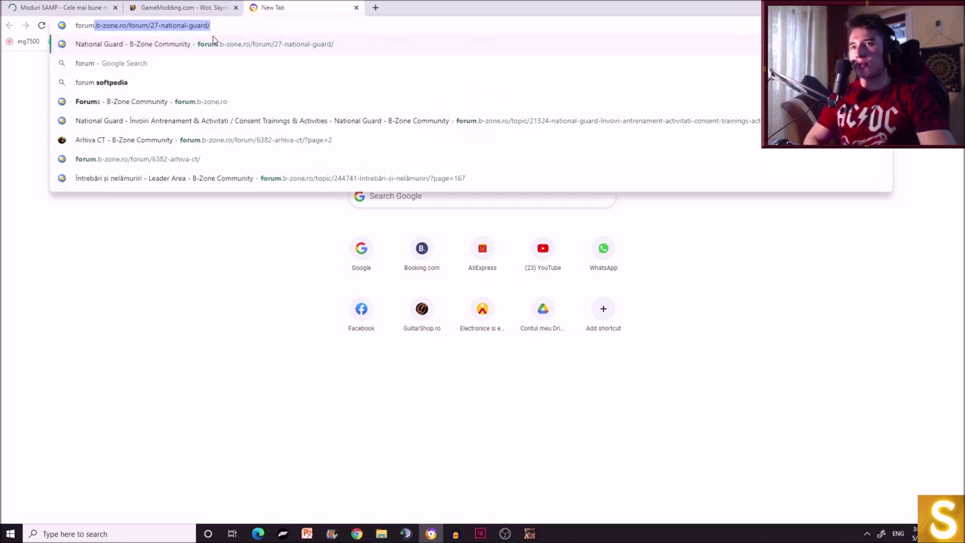
pyautogui.write(' moduri')
pyautogui.press('Return')
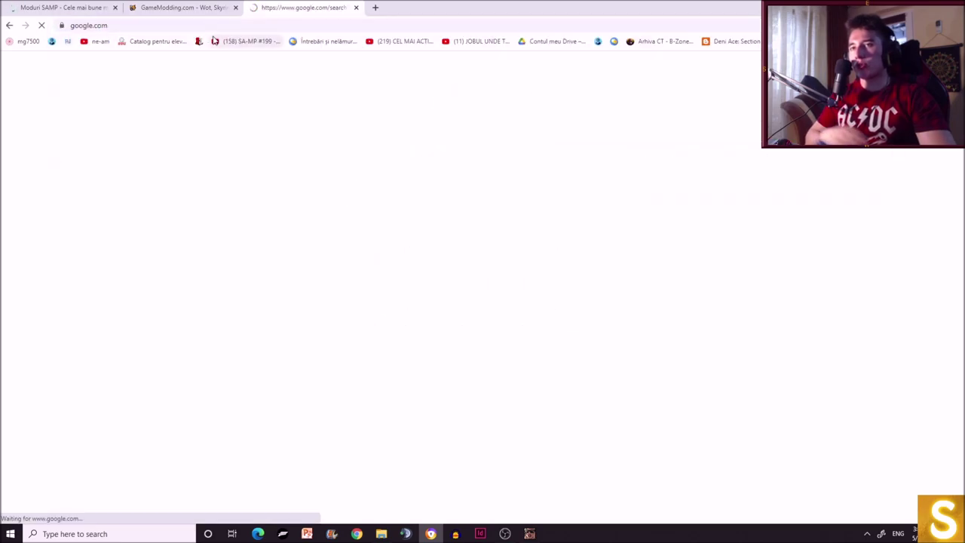
pyautogui.click(182, 167)
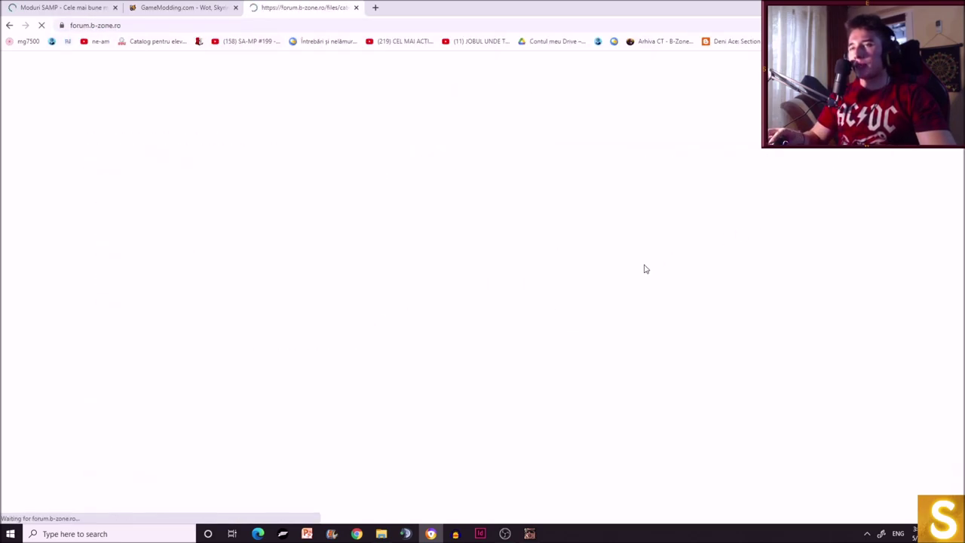
pyautogui.scroll(-5, 385, 294)
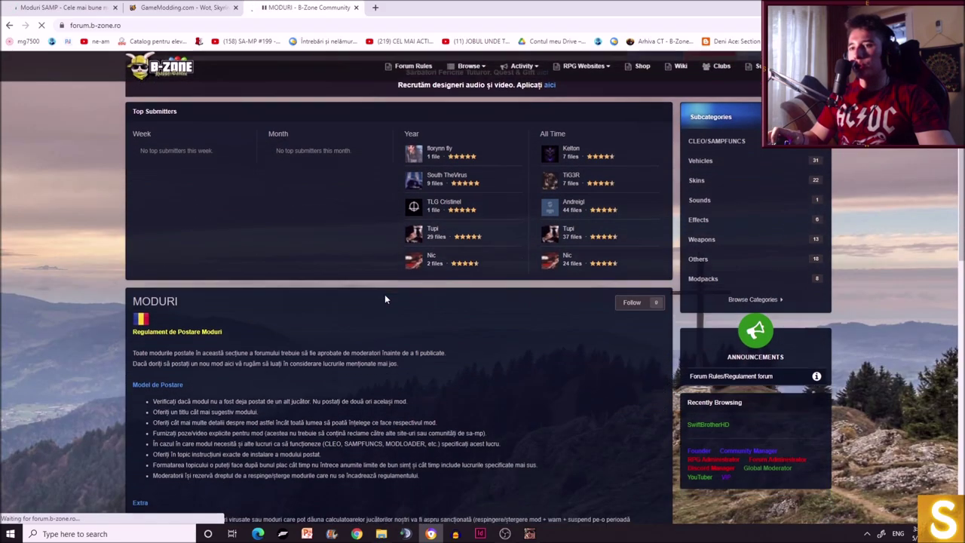
pyautogui.scroll(-5, 386, 291)
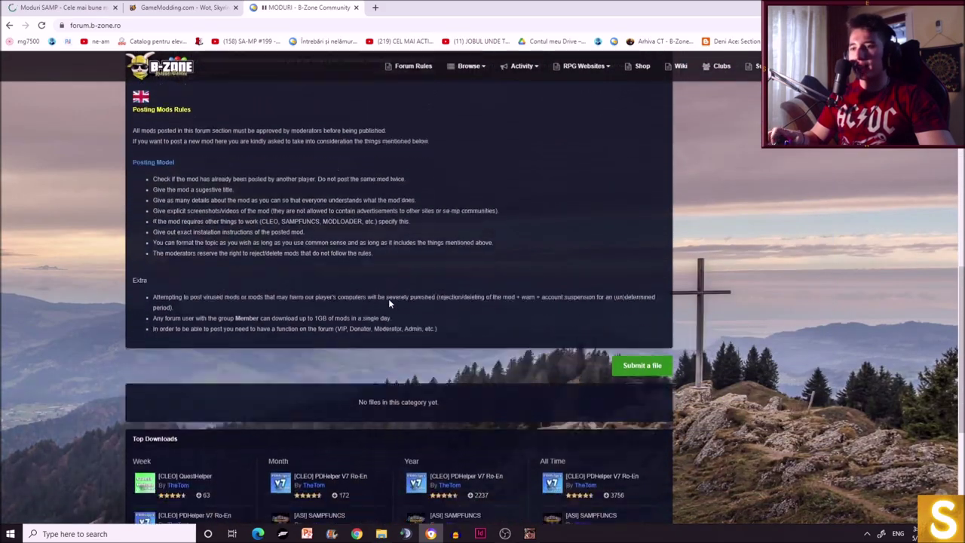
pyautogui.scroll(2, 388, 298)
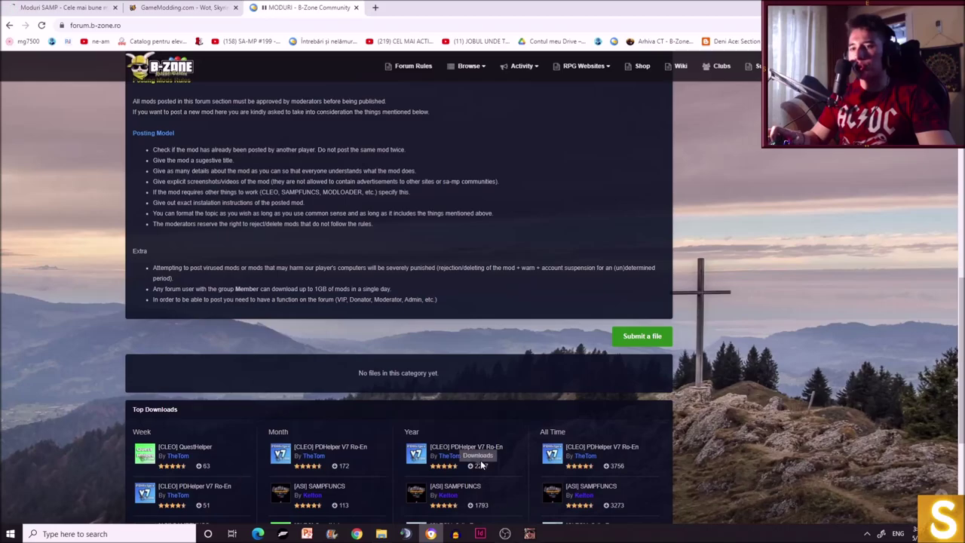
pyautogui.scroll(4, 475, 461)
pyautogui.scroll(5, 471, 448)
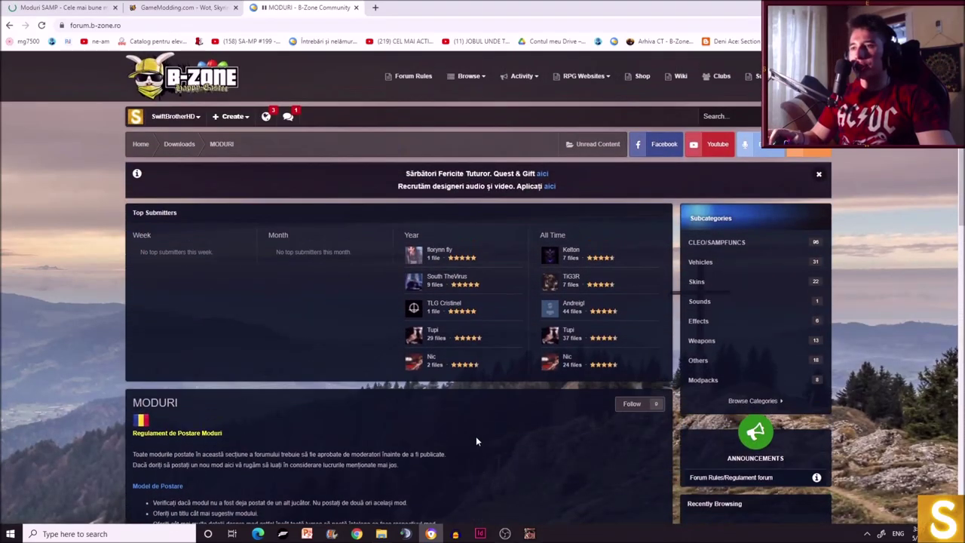
# - Open gtainside.com in another new browser tab
pyautogui.click(375, 8)
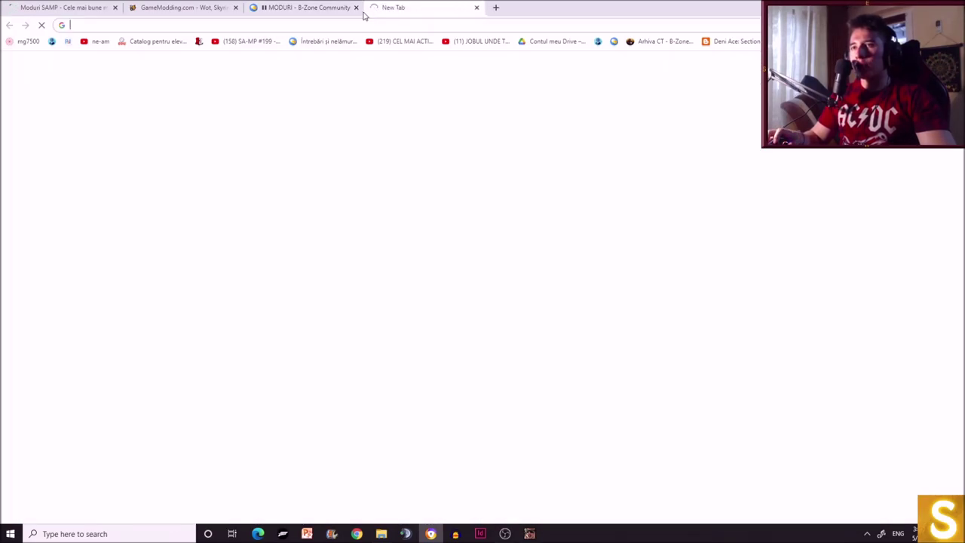
pyautogui.write('gtainside.com')
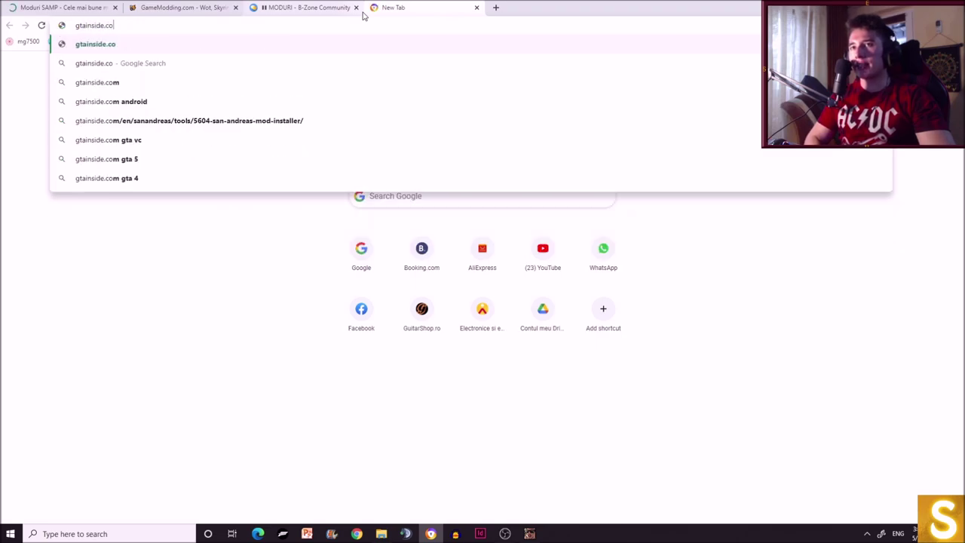
pyautogui.press('Return')
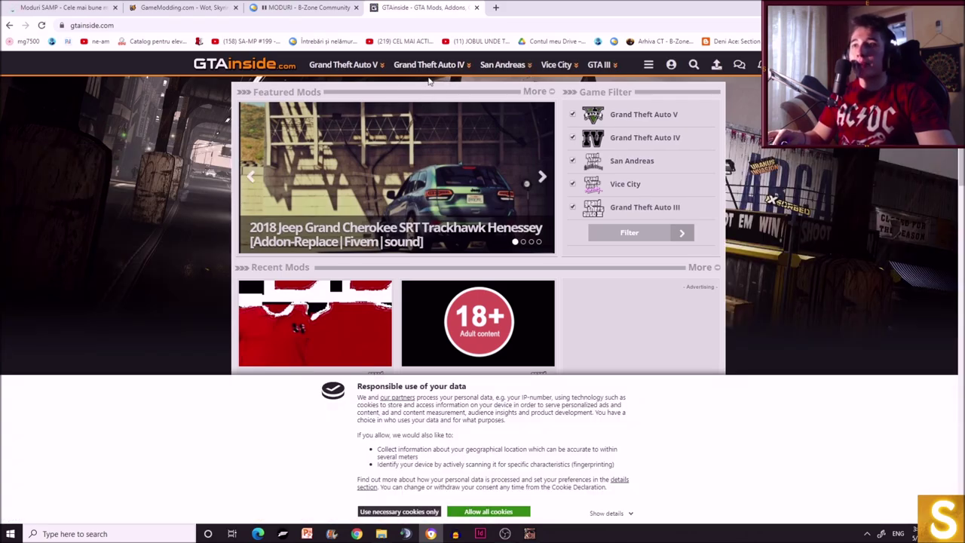
# - Return to the Moduri SAMP tab and reload moduri.ro
pyautogui.click(43, 9)
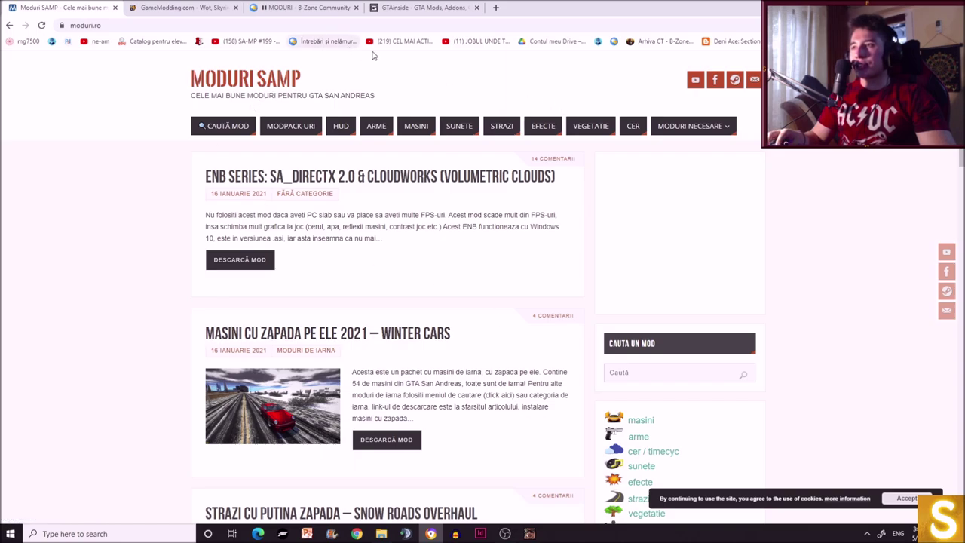
pyautogui.moveTo(694, 131)
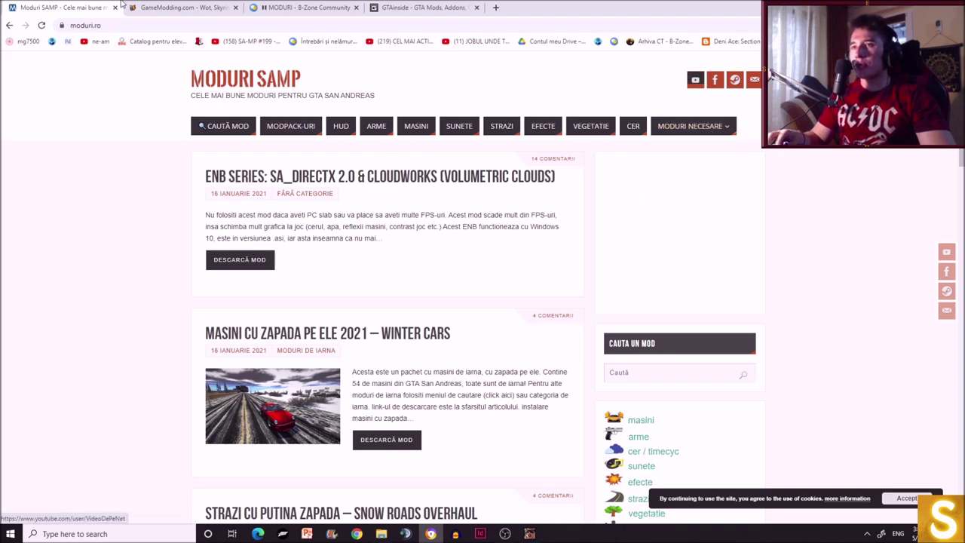
pyautogui.click(134, 26)
pyautogui.click(136, 26)
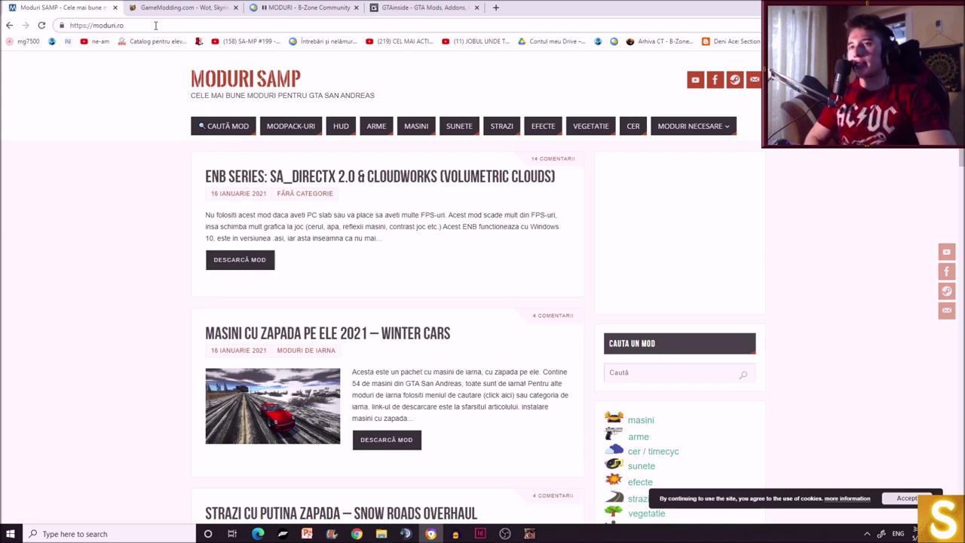
pyautogui.press('Return')
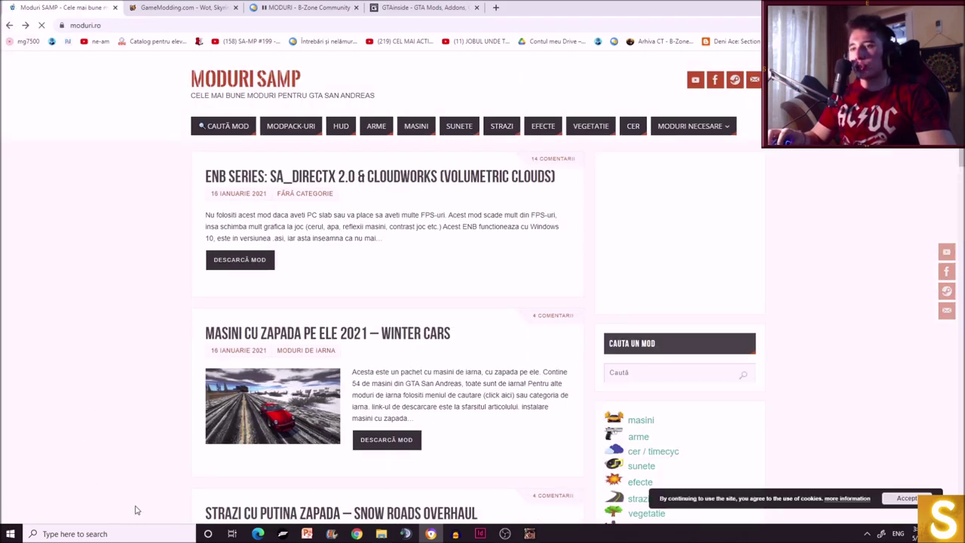
# - Search Windows for gta san andreas, open GTA San Andreas.rar in WinRAR and dismiss the licence notice
pyautogui.click(101, 534)
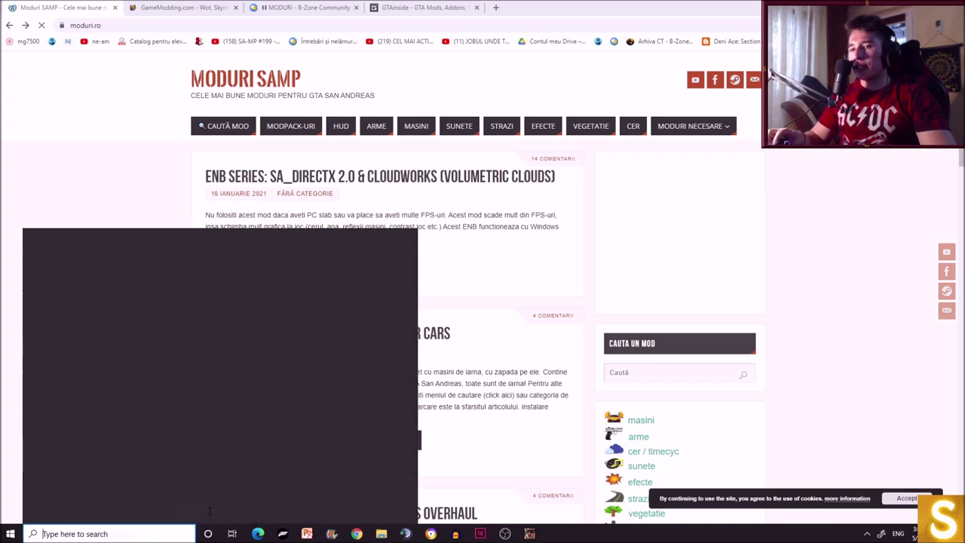
pyautogui.write('gta insi')
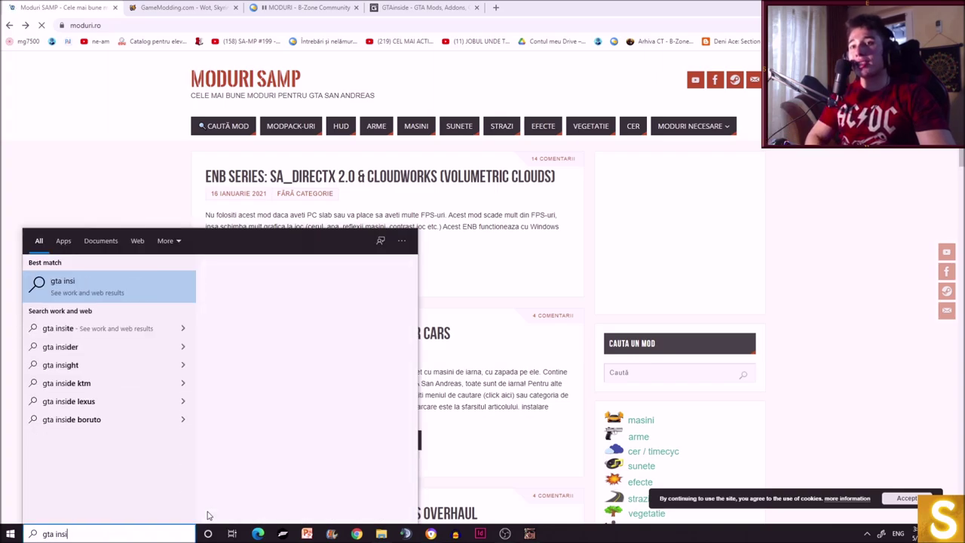
pyautogui.press('BackSpace')
pyautogui.press('BackSpace')
pyautogui.press('BackSpace')
pyautogui.press('BackSpace')
pyautogui.write('san andreas')
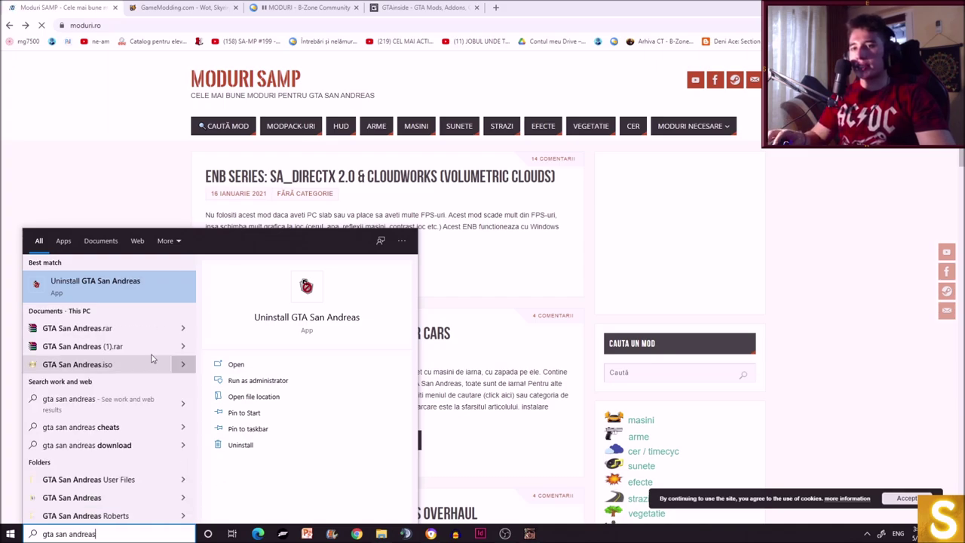
pyautogui.click(79, 329)
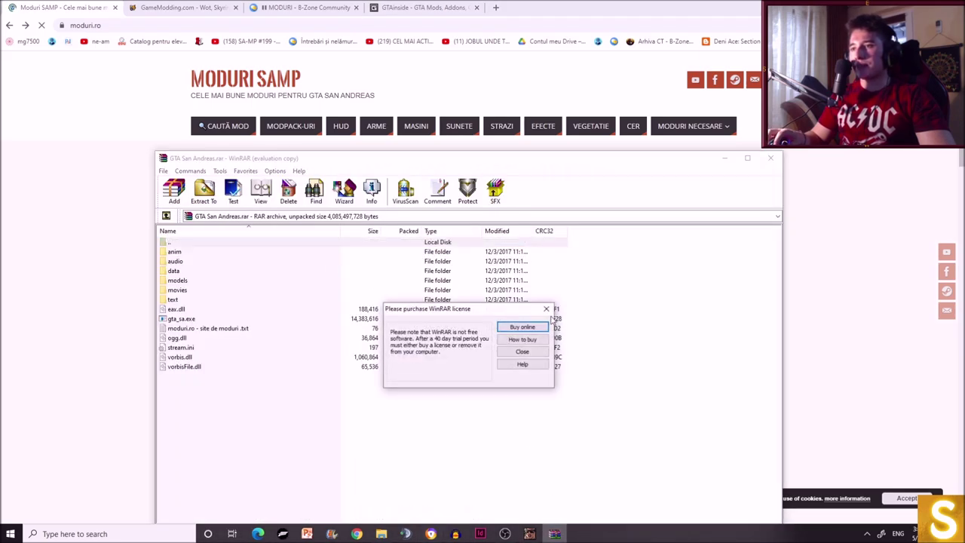
pyautogui.click(547, 308)
# - Place the WinRAR window over the GTA Tutorial folder and extract all folders and files from GTA San Andreas.rar into it
pyautogui.moveTo(459, 168); pyautogui.dragTo(527, 165)
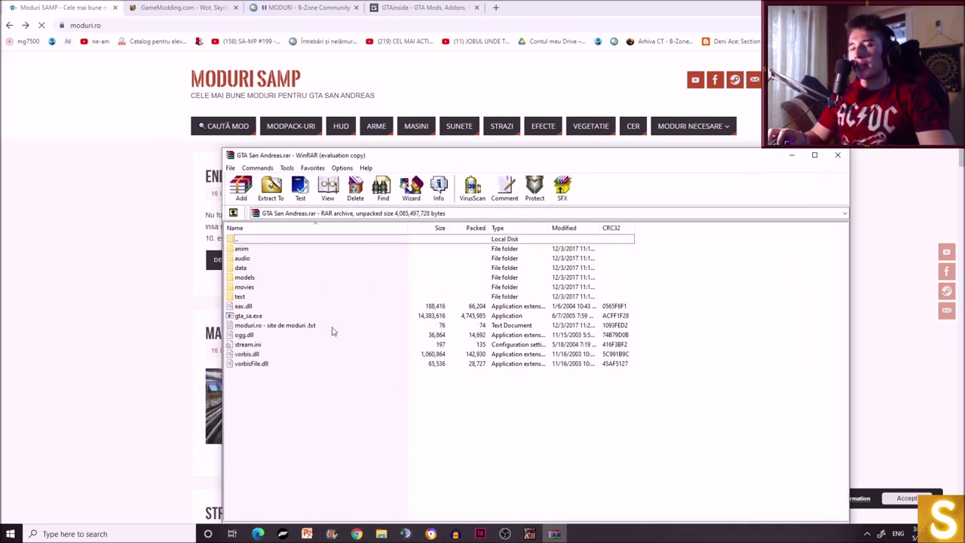
pyautogui.click(381, 534)
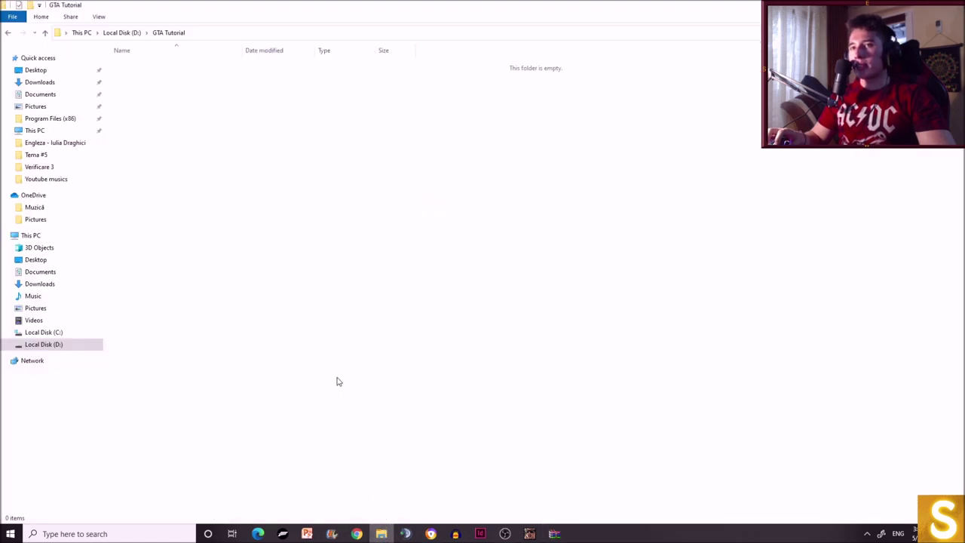
pyautogui.click(554, 534)
pyautogui.moveTo(480, 159); pyautogui.dragTo(769, 91)
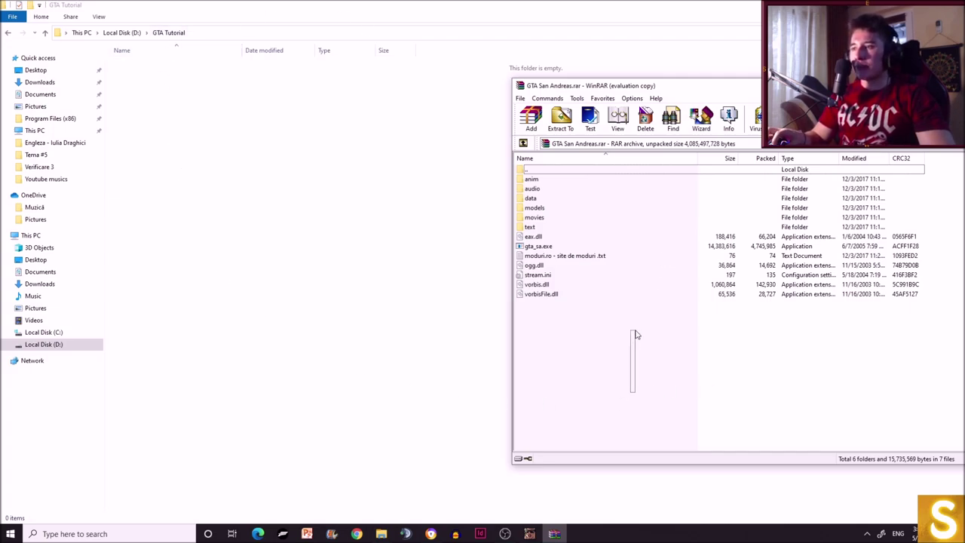
pyautogui.moveTo(635, 334); pyautogui.dragTo(653, 188)
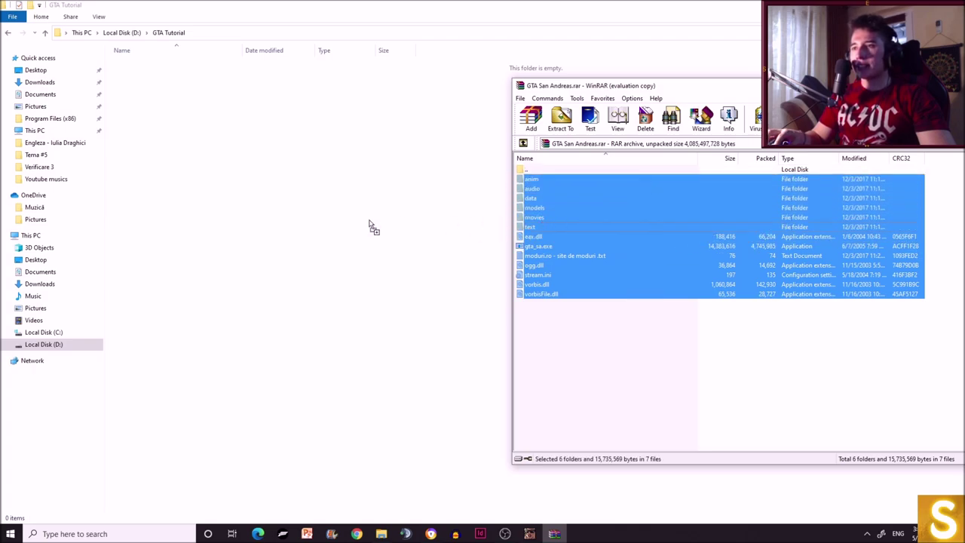
pyautogui.moveTo(354, 224); pyautogui.dragTo(355, 225)
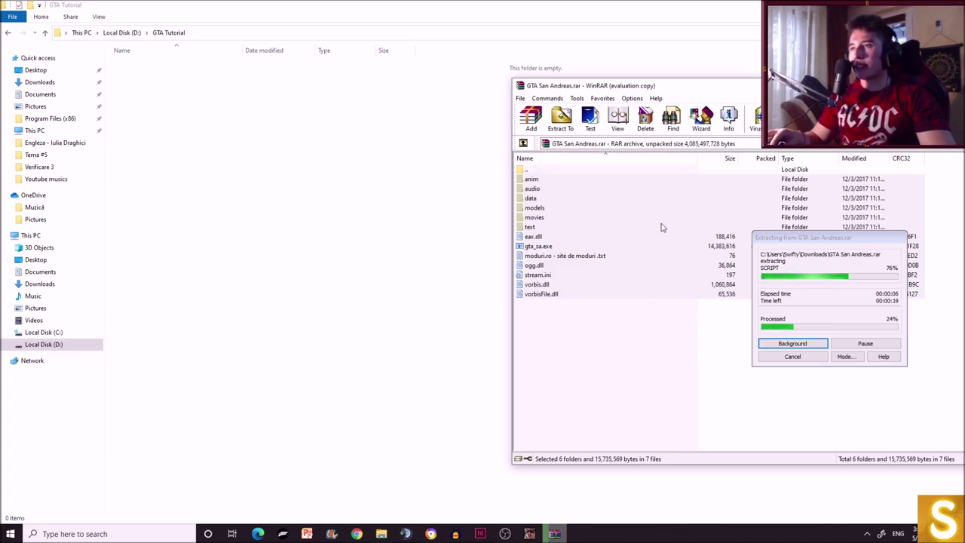
# - Switch to Avast Secure Browser and load sa-mp.com in the Moduri SAMP tab
pyautogui.moveTo(430, 520)
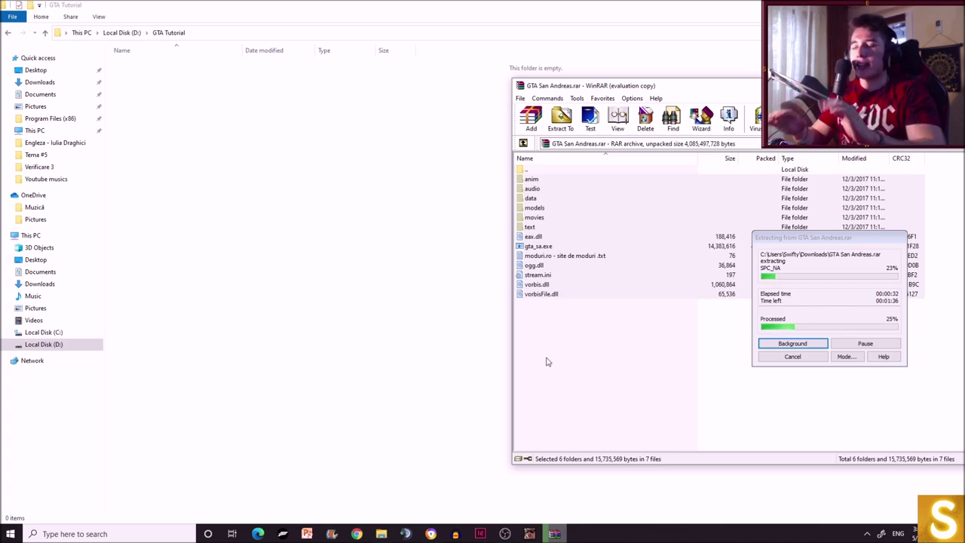
pyautogui.click(432, 534)
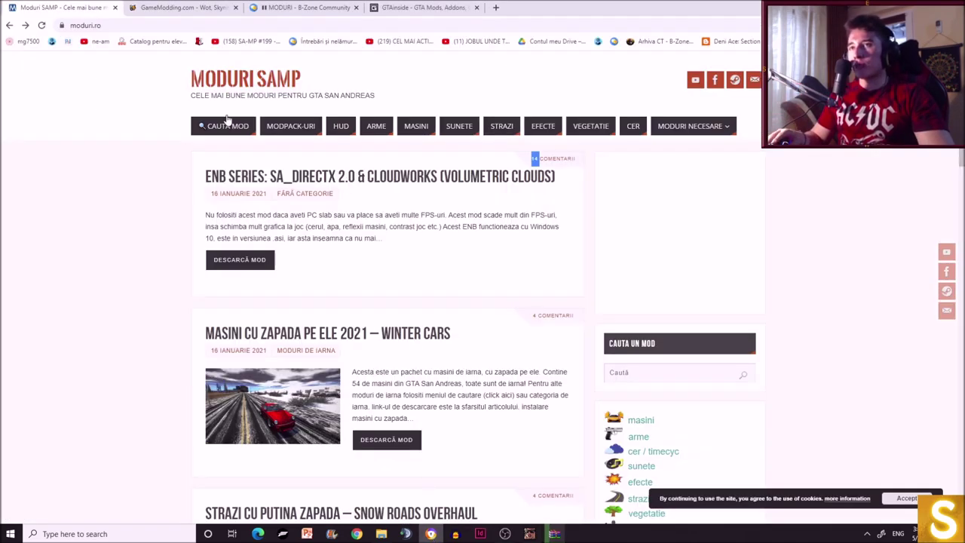
pyautogui.click(153, 23)
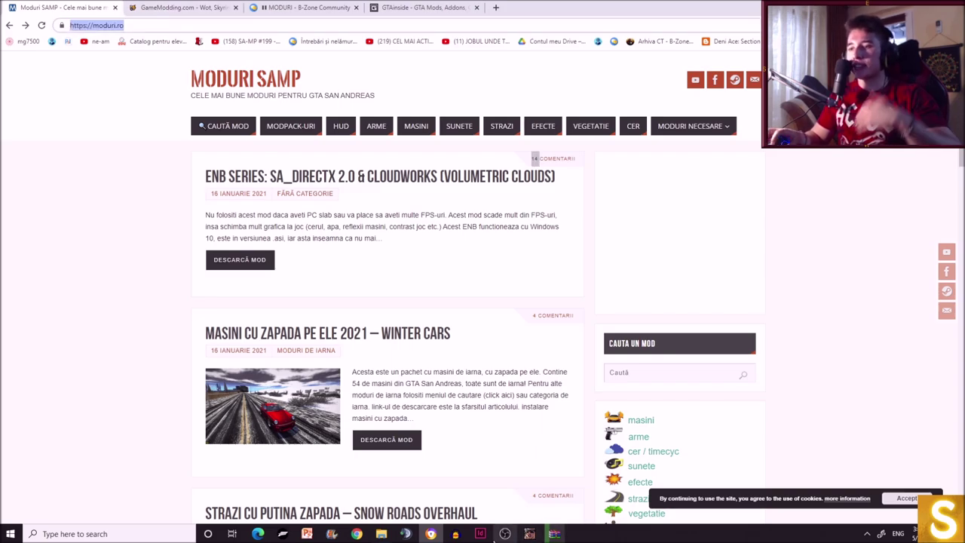
pyautogui.click(380, 534)
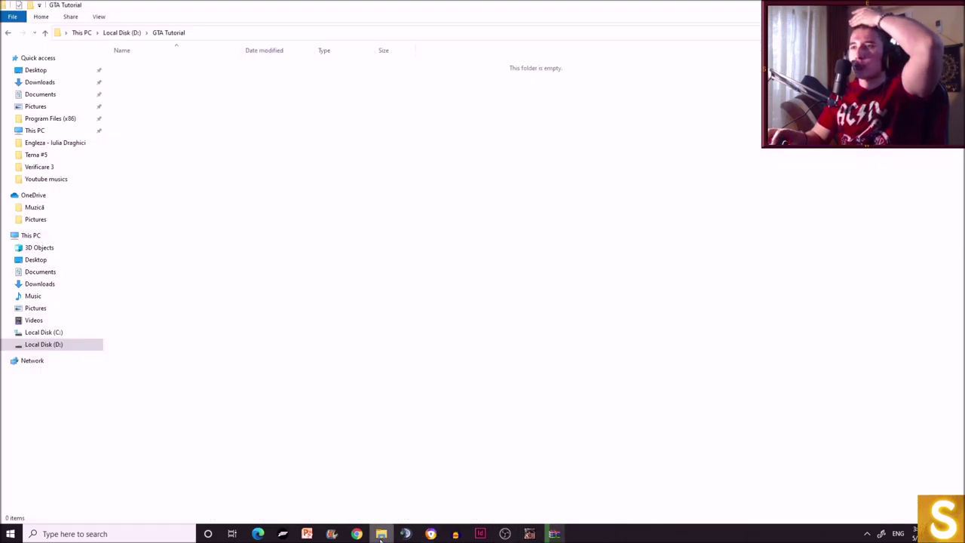
pyautogui.click(430, 534)
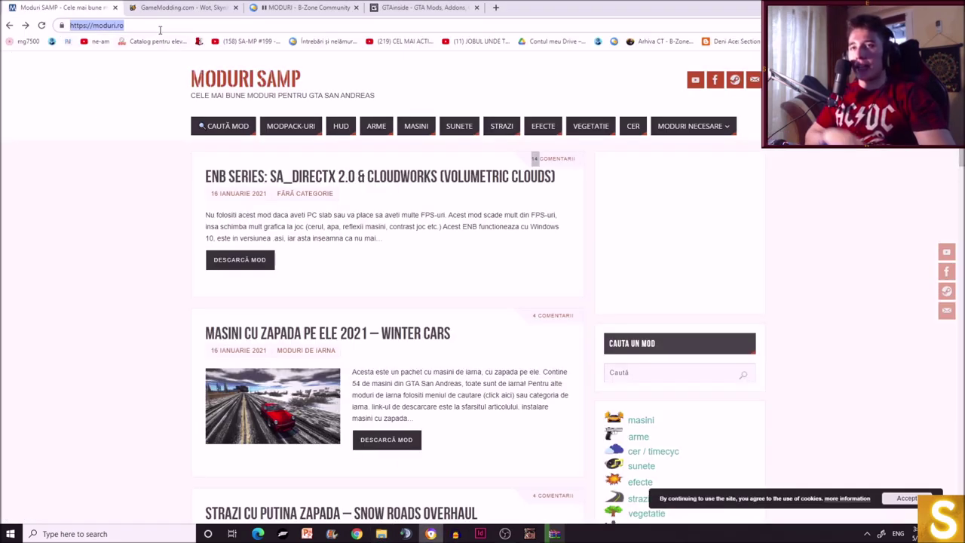
pyautogui.write('sa-mp.')
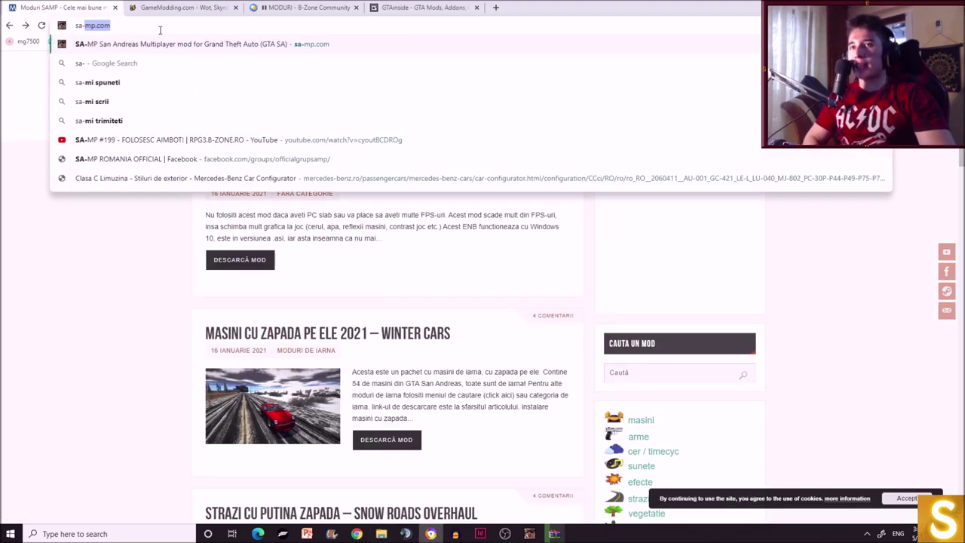
pyautogui.write('com')
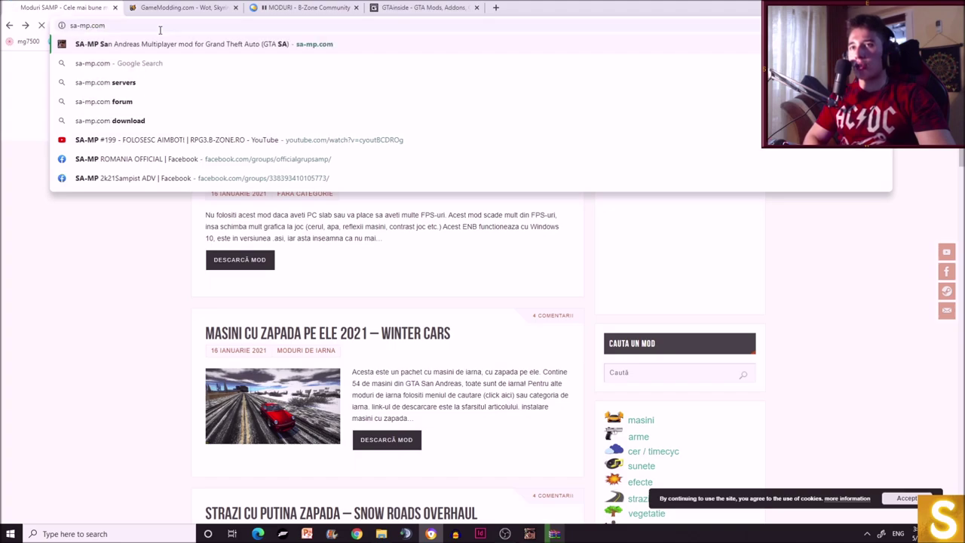
pyautogui.press('Return')
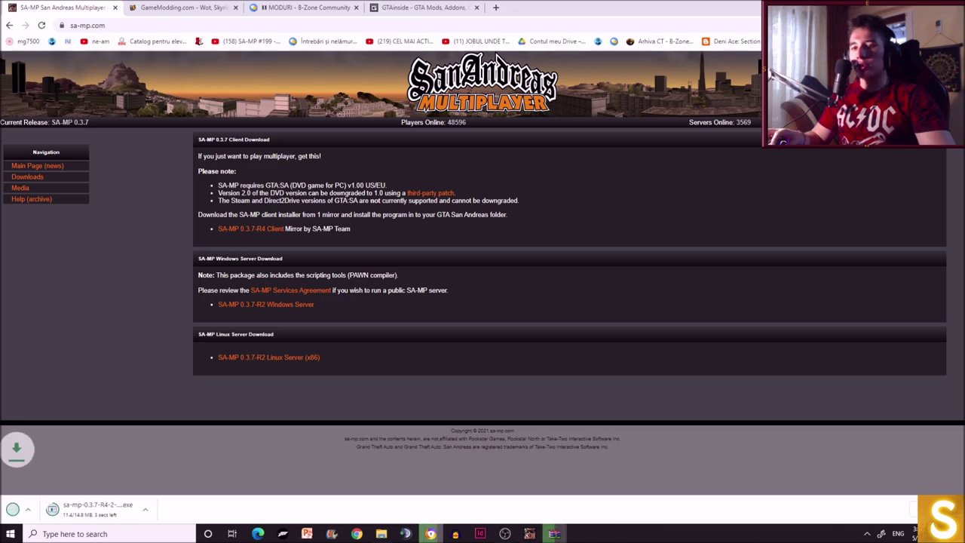
# - Cancel the first of the two SA-MP 0.3.7-R4 installer downloads and check the extraction progress in WinRAR
pyautogui.click(106, 511)
pyautogui.click(122, 492)
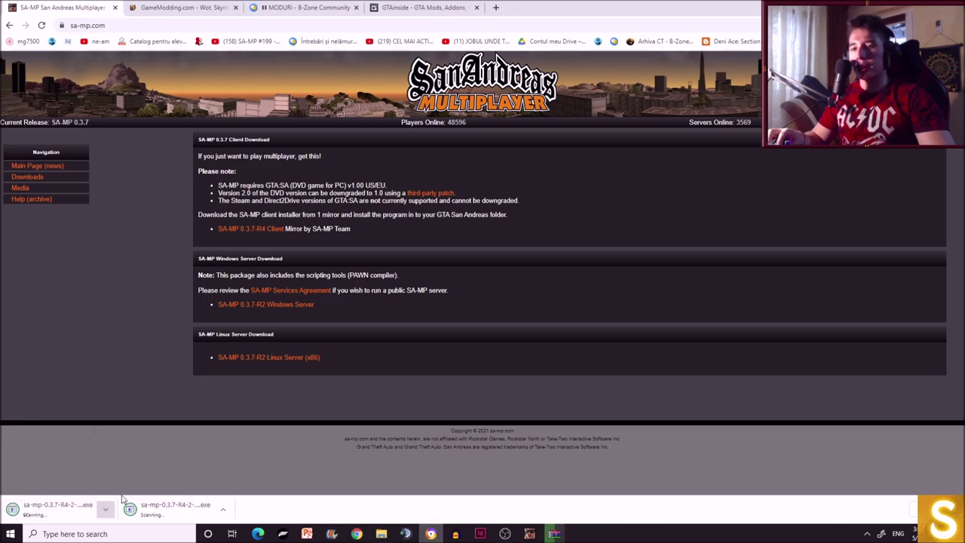
pyautogui.click(554, 534)
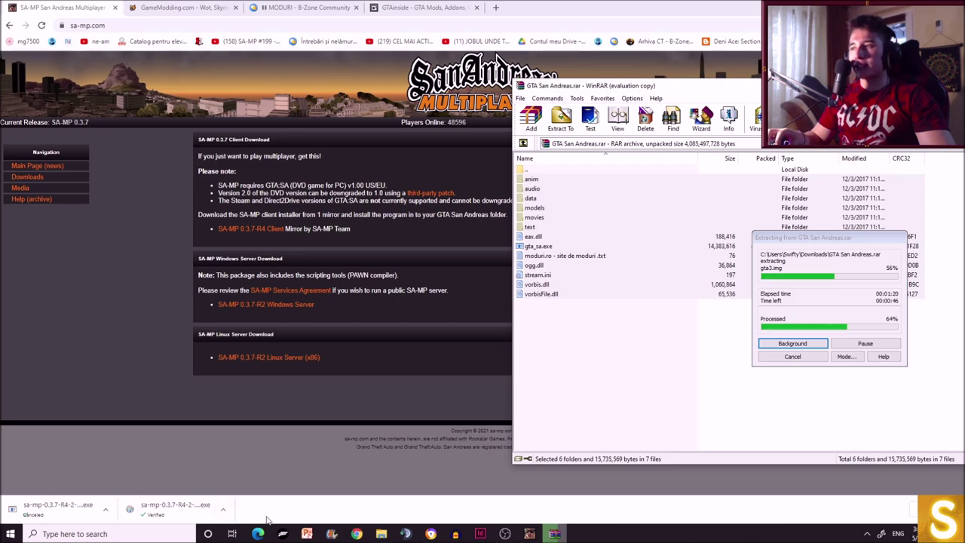
pyautogui.click(380, 534)
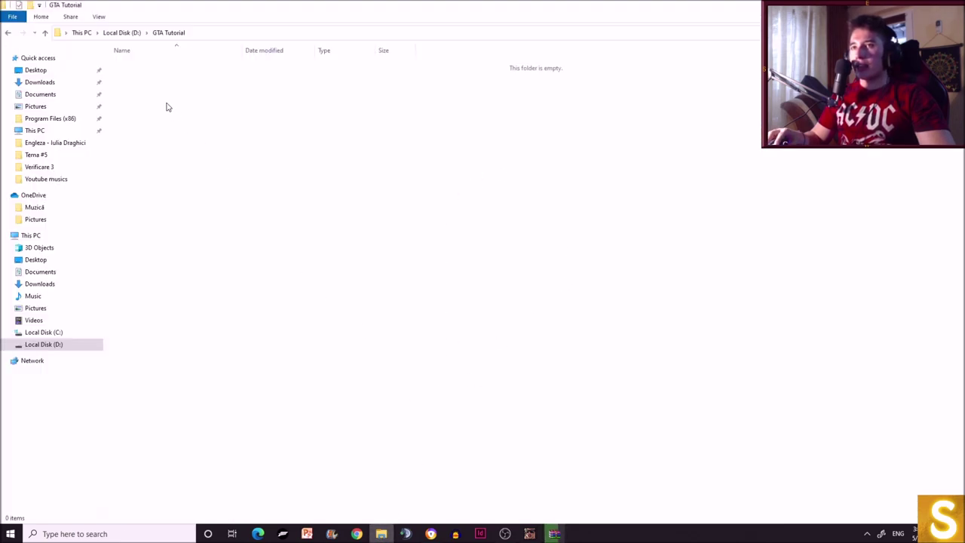
pyautogui.click(554, 534)
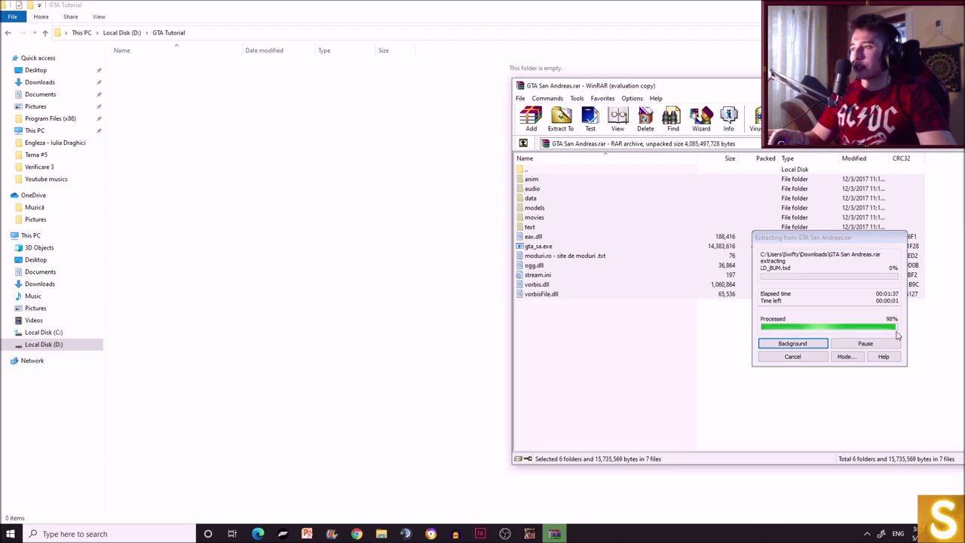
# - Bring the file-transfer progress window forward, reposition it over the GTA Tutorial folder and monitor the move of the game files
pyautogui.click(504, 534)
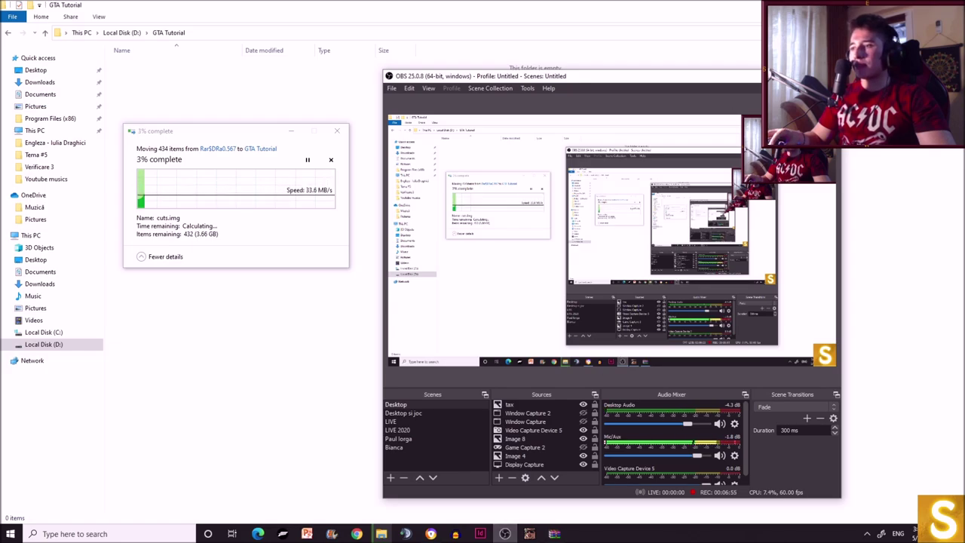
pyautogui.click(217, 146)
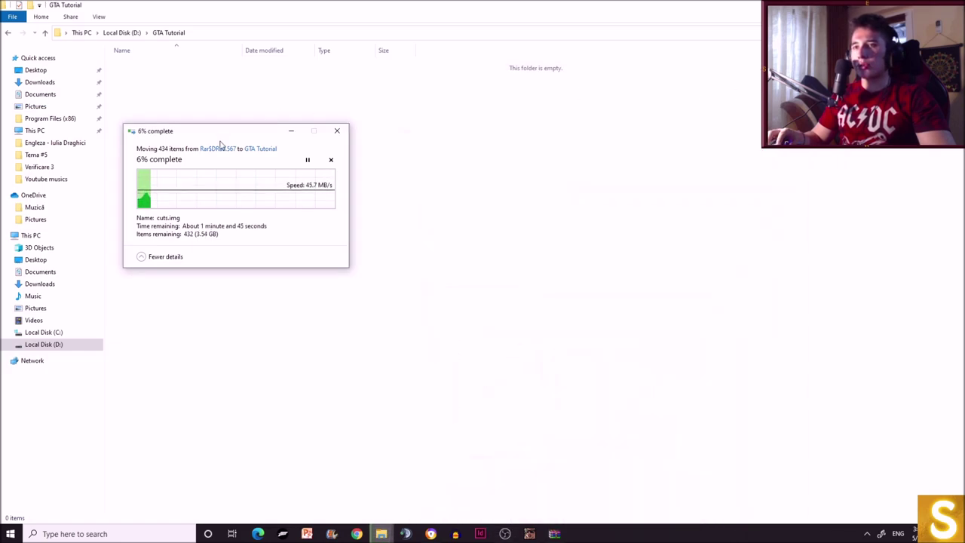
pyautogui.moveTo(210, 134); pyautogui.dragTo(423, 143)
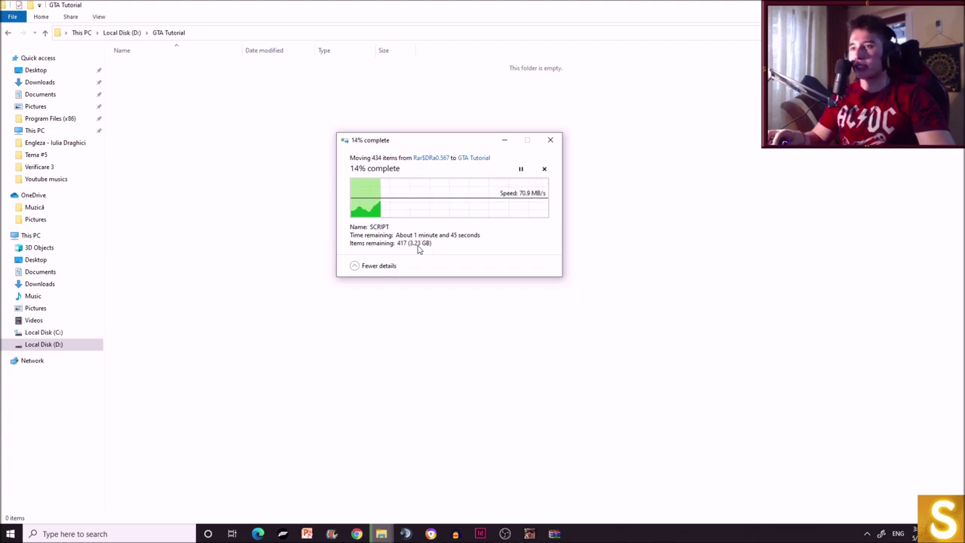
pyautogui.click(431, 532)
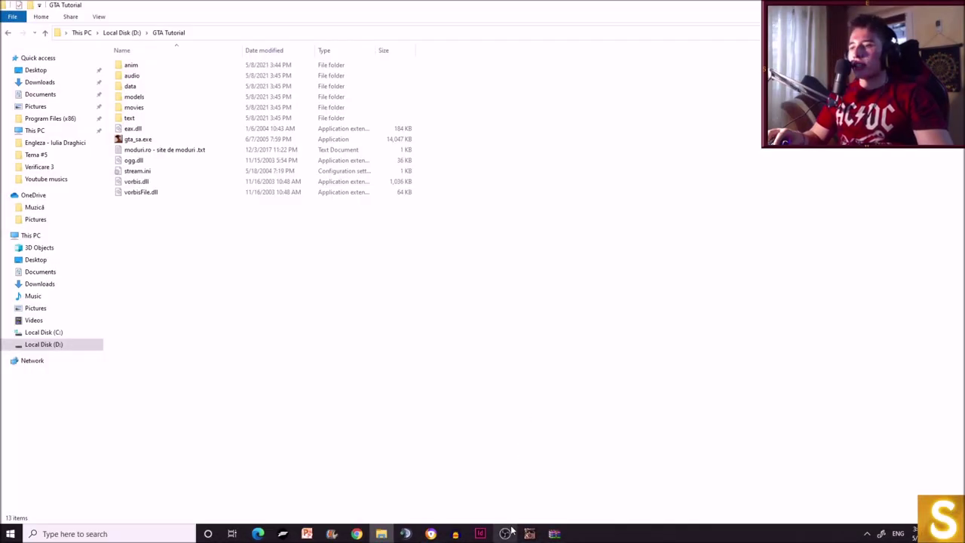
pyautogui.click(510, 531)
pyautogui.click(511, 531)
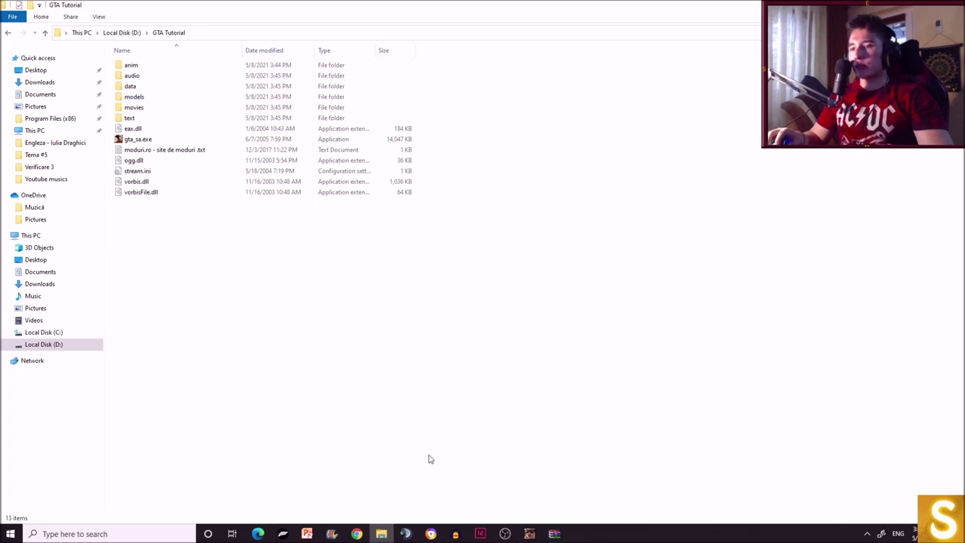
# - Switch to Avast Secure Browser, run the downloaded SA-MP 0.3.7-R4-2 installer and accept its licence agreement
pyautogui.click(430, 534)
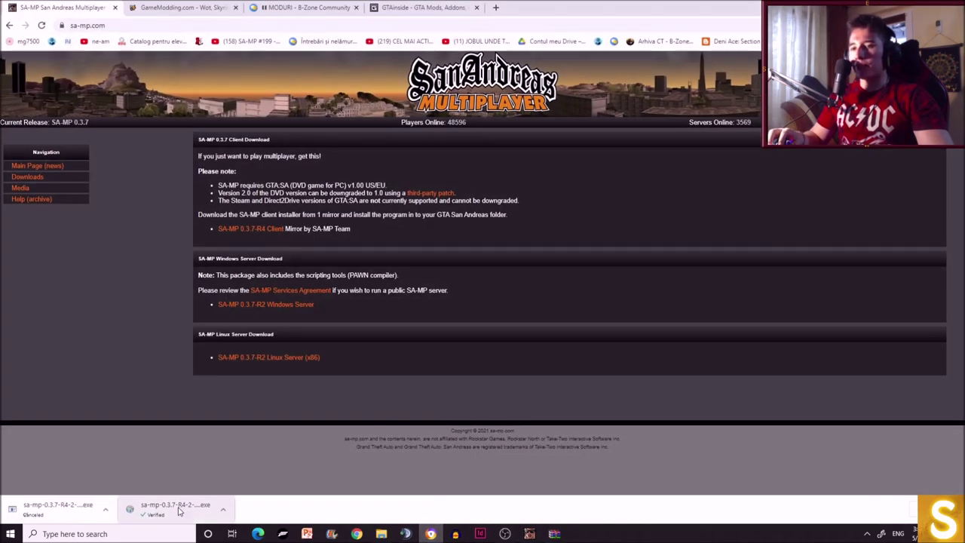
pyautogui.click(178, 509)
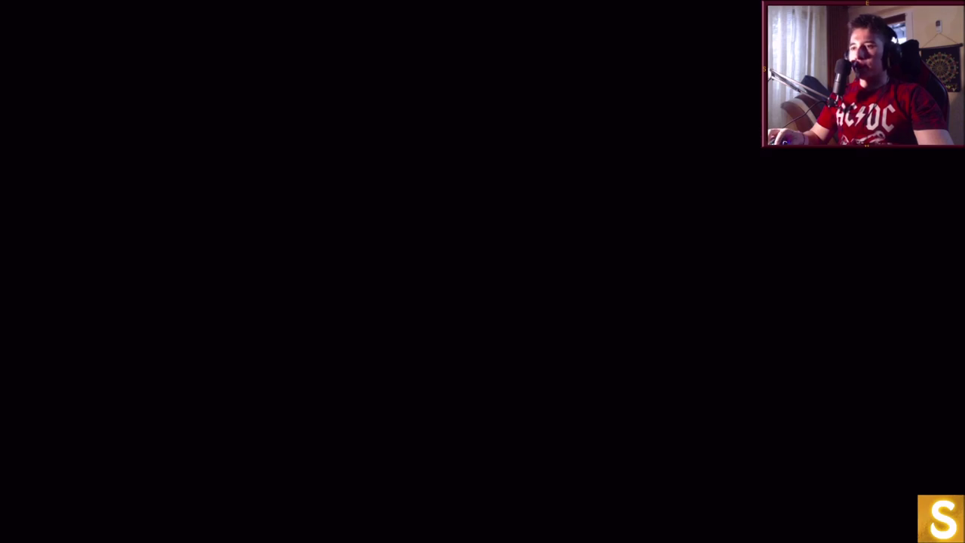
pyautogui.click(451, 332)
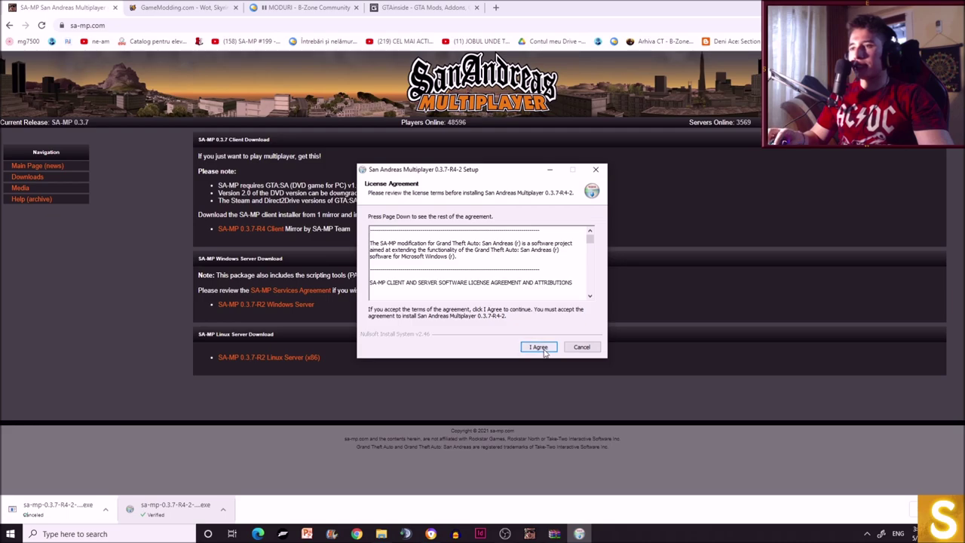
pyautogui.click(537, 347)
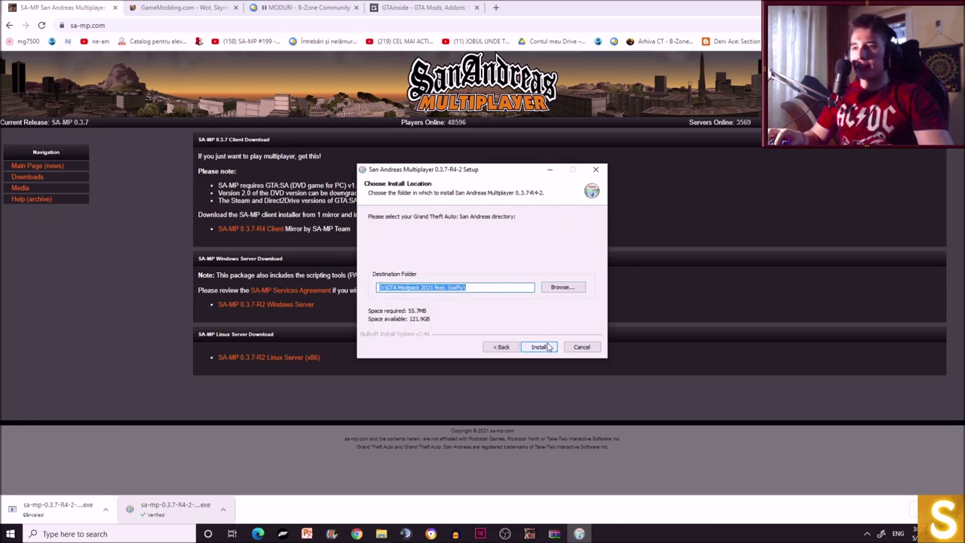
# - Set the SA-MP installer's destination folder to GTA Tutorial on Local Disk (D:)
pyautogui.click(559, 289)
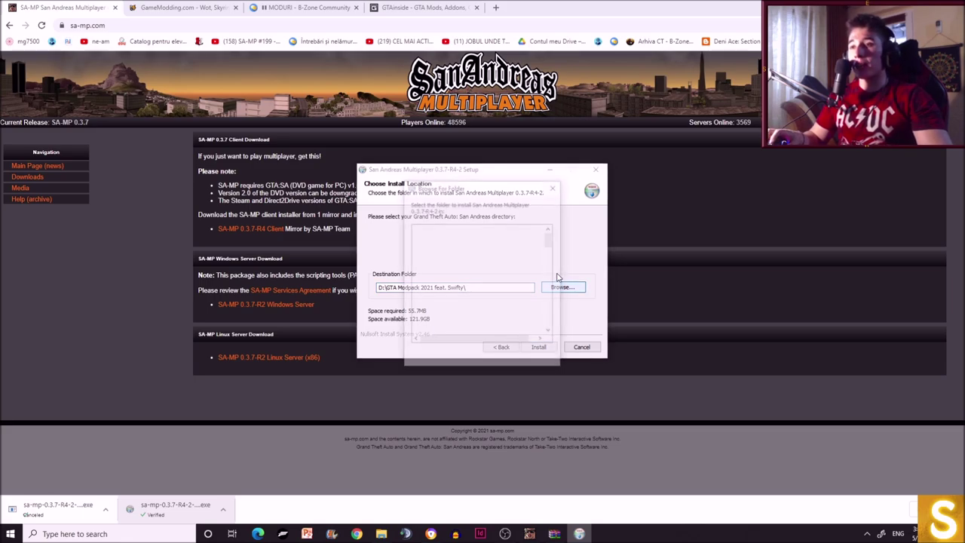
pyautogui.scroll(2, 502, 279)
pyautogui.scroll(5, 503, 279)
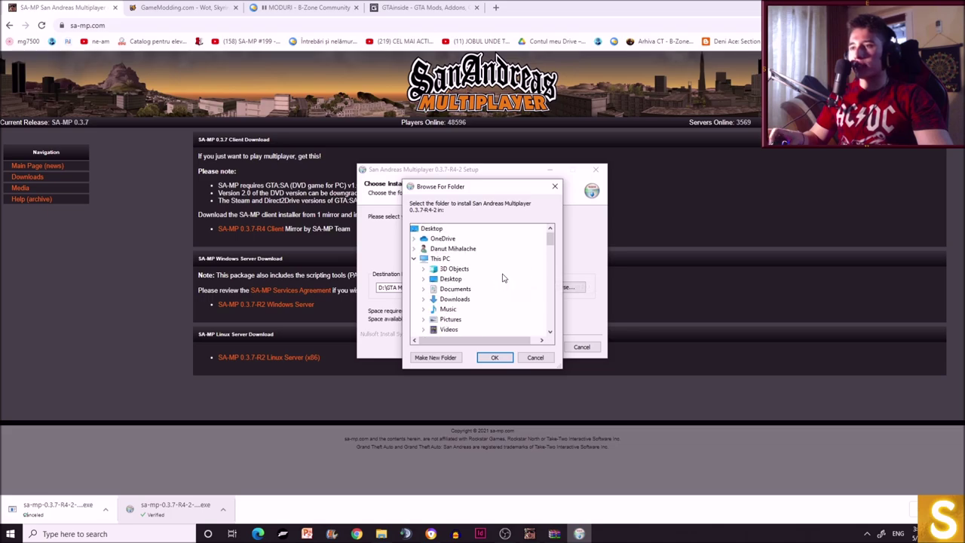
pyautogui.scroll(-2, 463, 293)
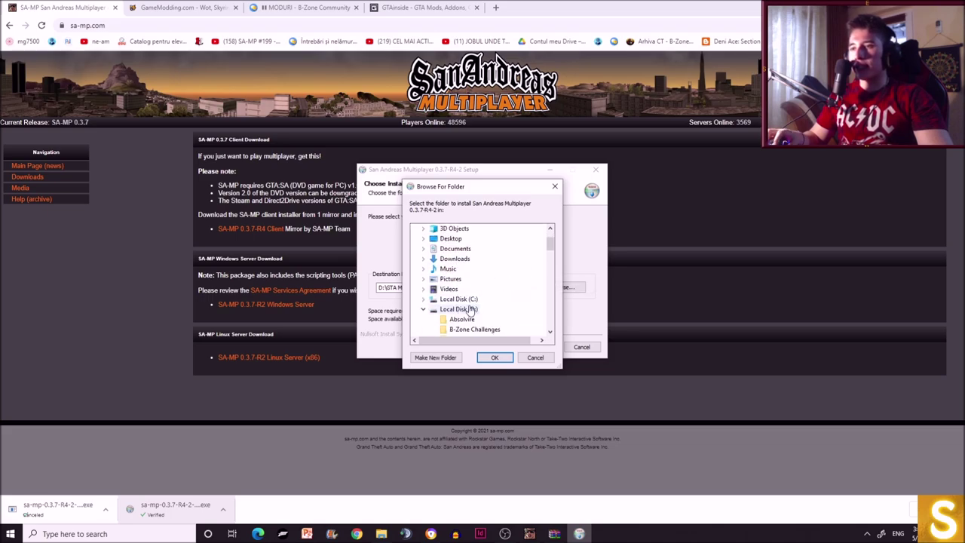
pyautogui.click(460, 289)
pyautogui.scroll(-3, 464, 280)
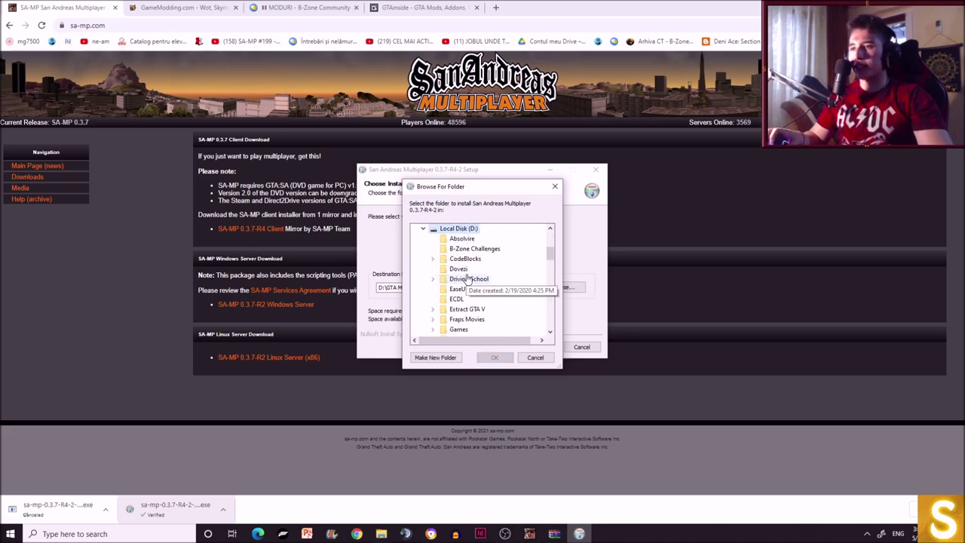
pyautogui.scroll(-5, 471, 287)
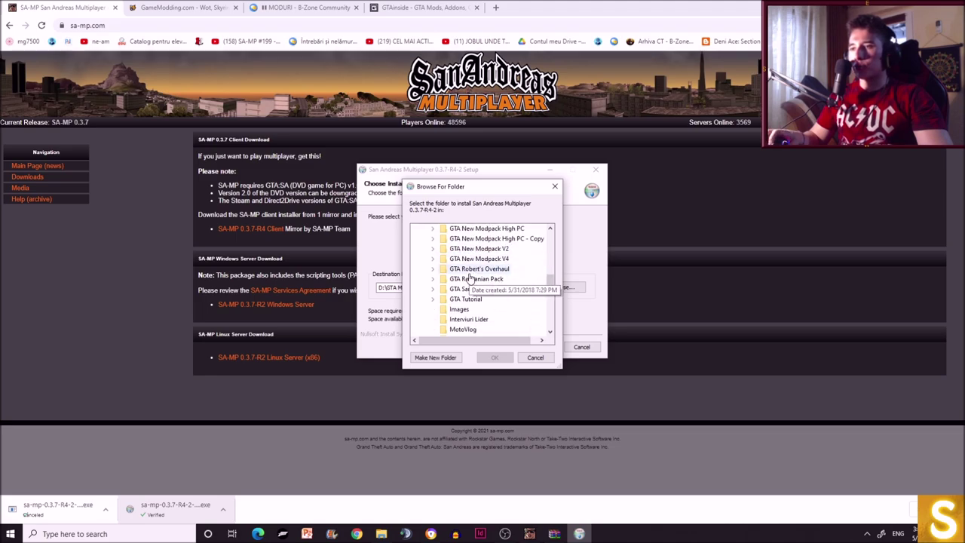
pyautogui.doubleClick(476, 300)
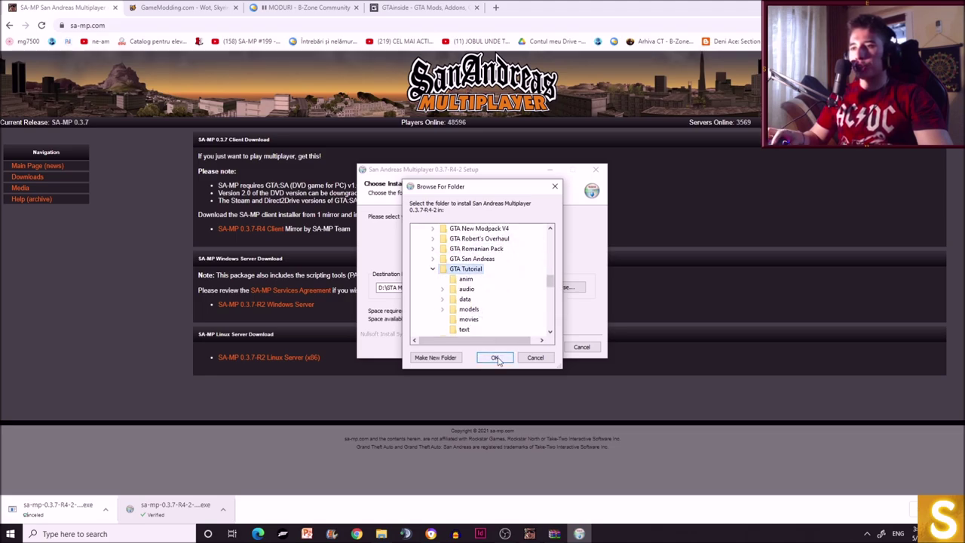
pyautogui.click(494, 358)
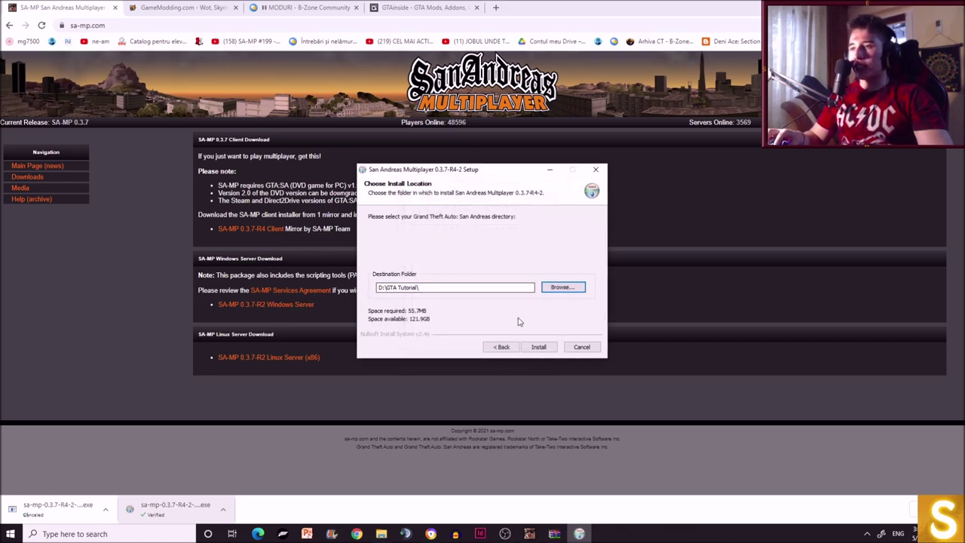
# - Install San Andreas Multiplayer 0.3.7-R4-2 and finish the setup wizard
pyautogui.click(539, 348)
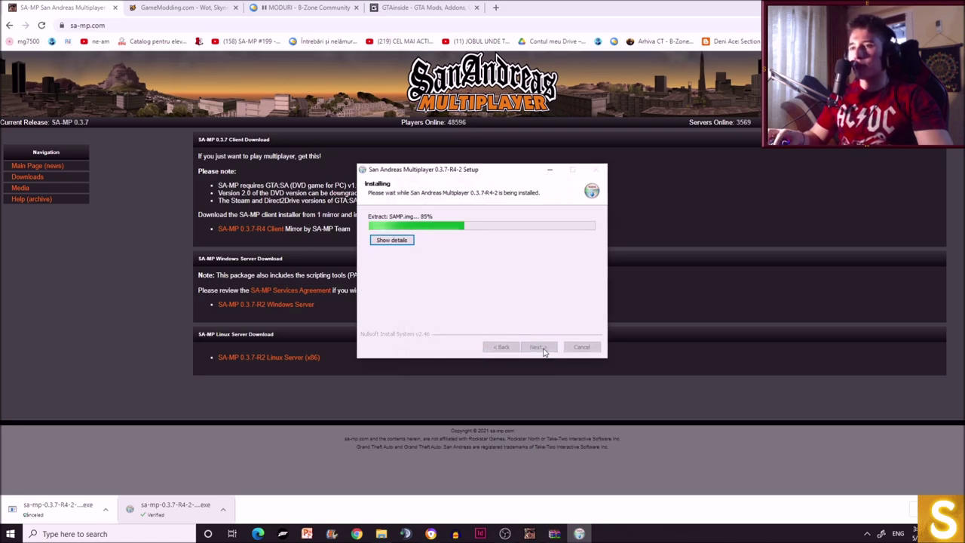
pyautogui.click(544, 346)
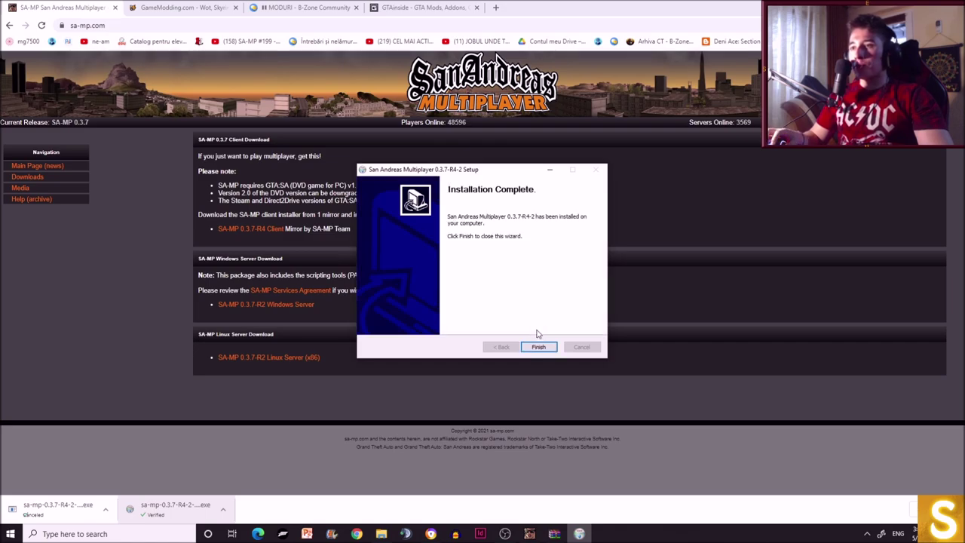
pyautogui.click(540, 347)
# - Switch to File Explorer and examine the installed SA-MP files in the GTA Tutorial folder, glancing back at the SA-MP download page
pyautogui.click(381, 532)
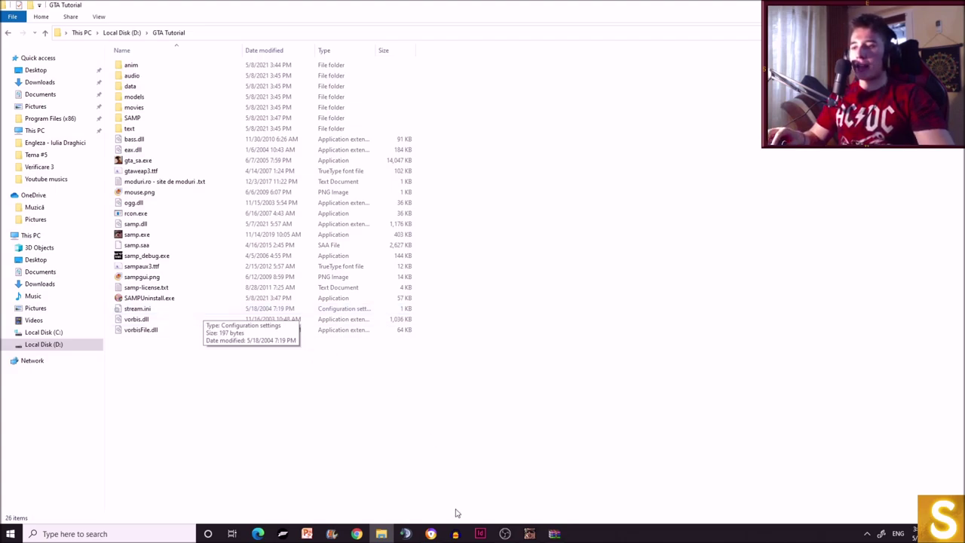
pyautogui.click(432, 533)
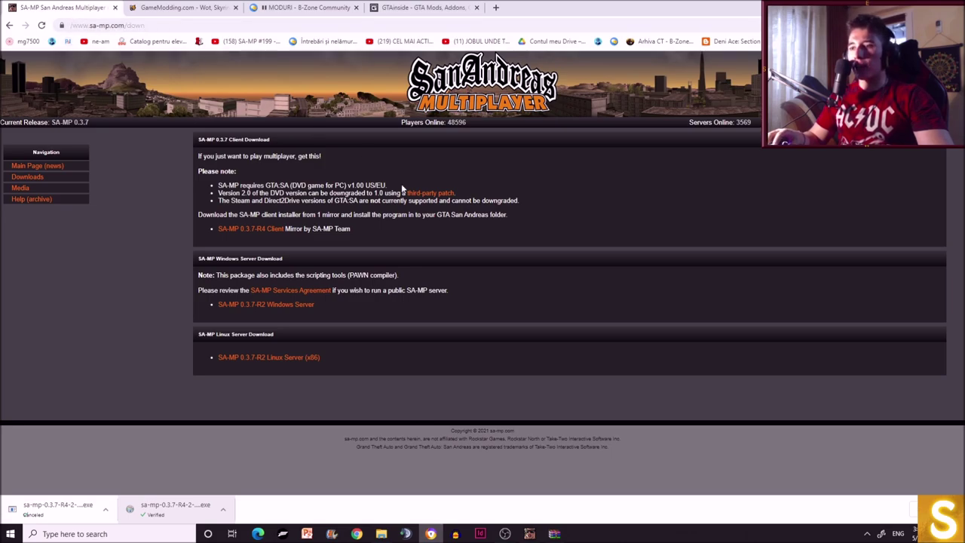
pyautogui.click(382, 534)
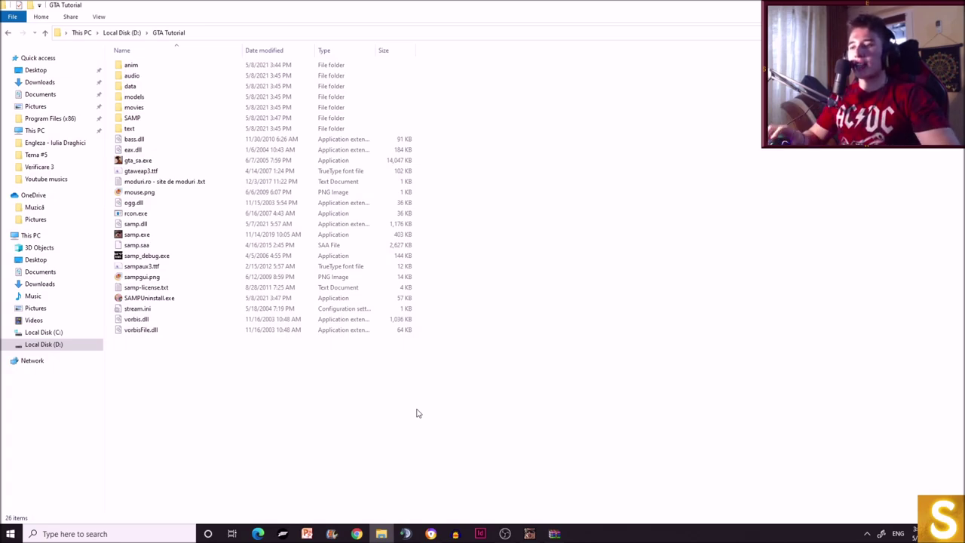
# - Switch to Avast Secure Browser, load moduri.ro/cleo, view the Google Drive download page of CLEO4_setup.exe and return to the CLEO page
pyautogui.click(431, 533)
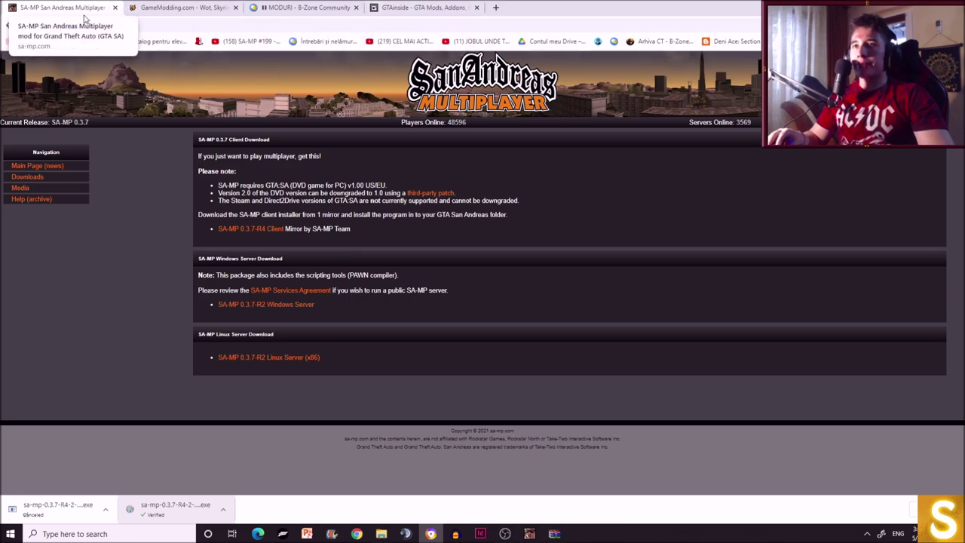
pyautogui.click(97, 26)
pyautogui.write('moduri')
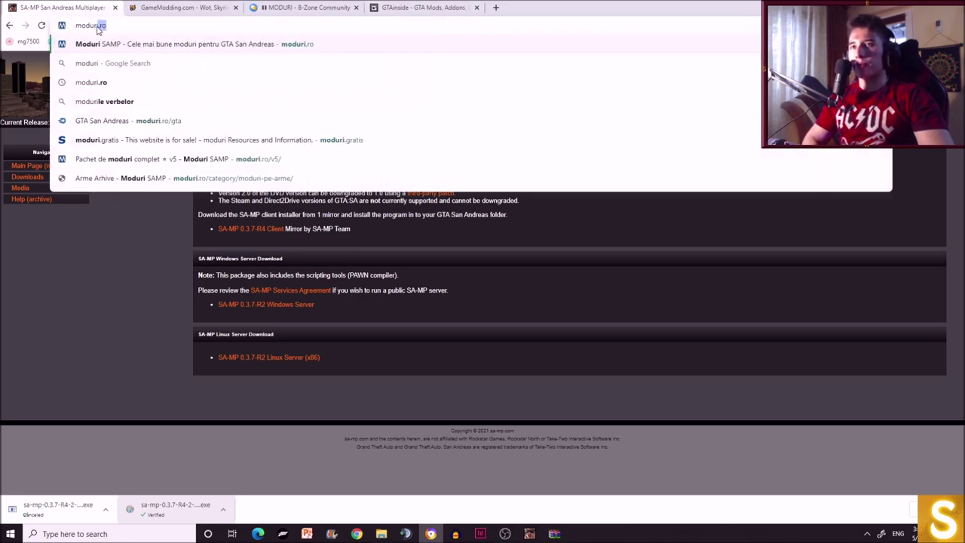
pyautogui.write('.ro/cleo')
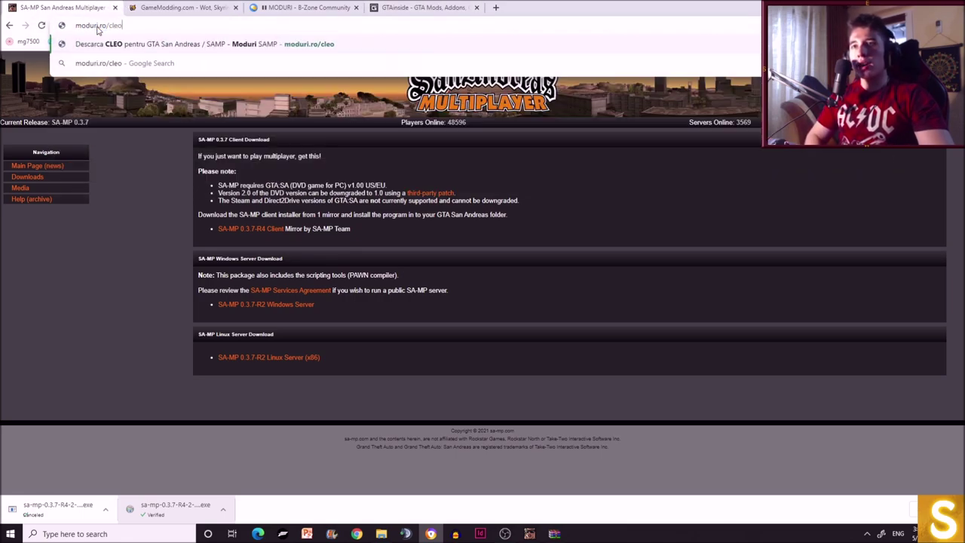
pyautogui.press('Return')
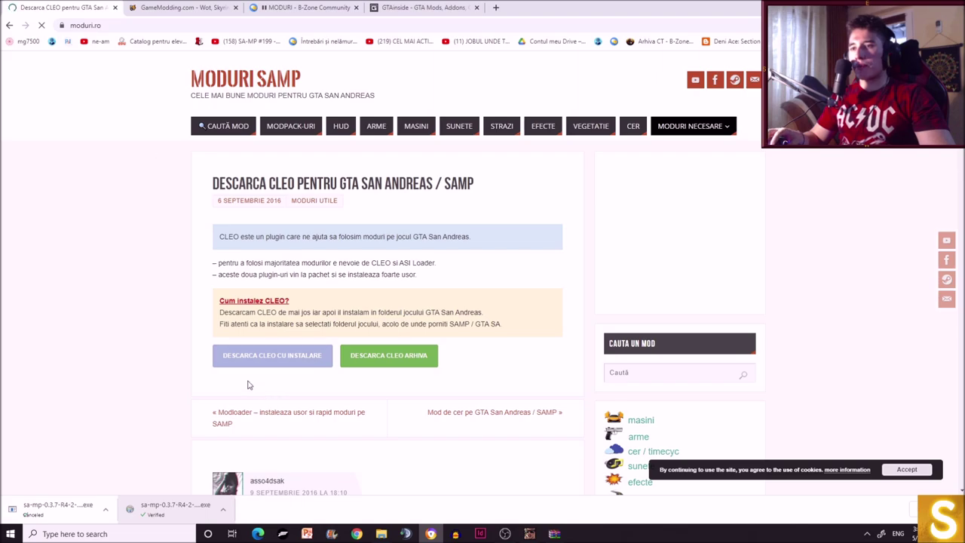
pyautogui.scroll(-1, 249, 385)
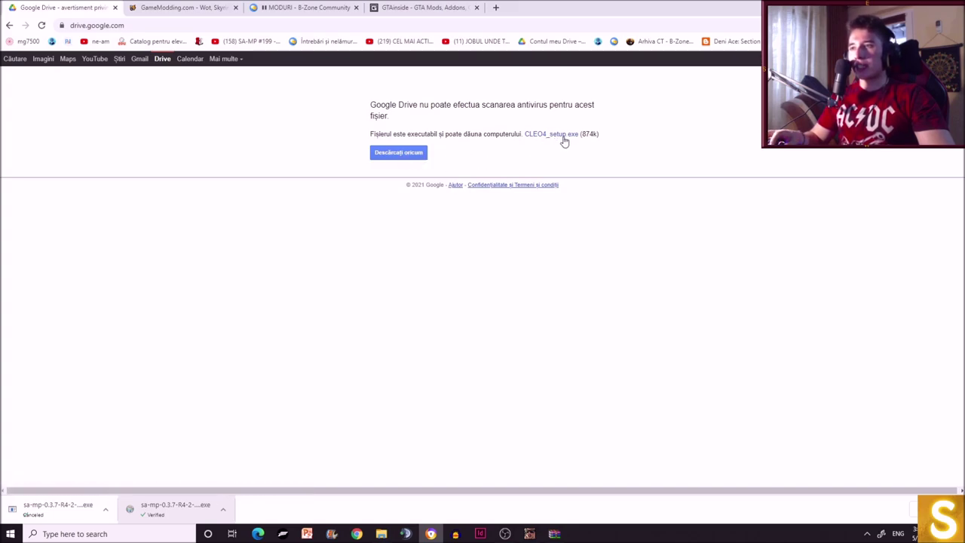
pyautogui.click(9, 25)
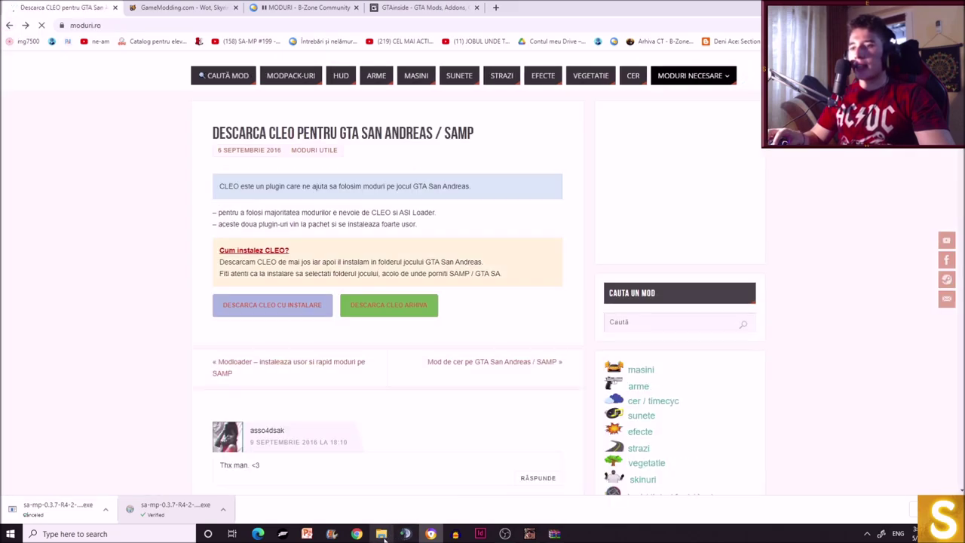
# - Search Windows for cleo, launch CLEO4_setup.exe from Downloads and advance its setup in English to the San Andreas location page
pyautogui.click(381, 534)
pyautogui.click(90, 534)
pyautogui.write('cl')
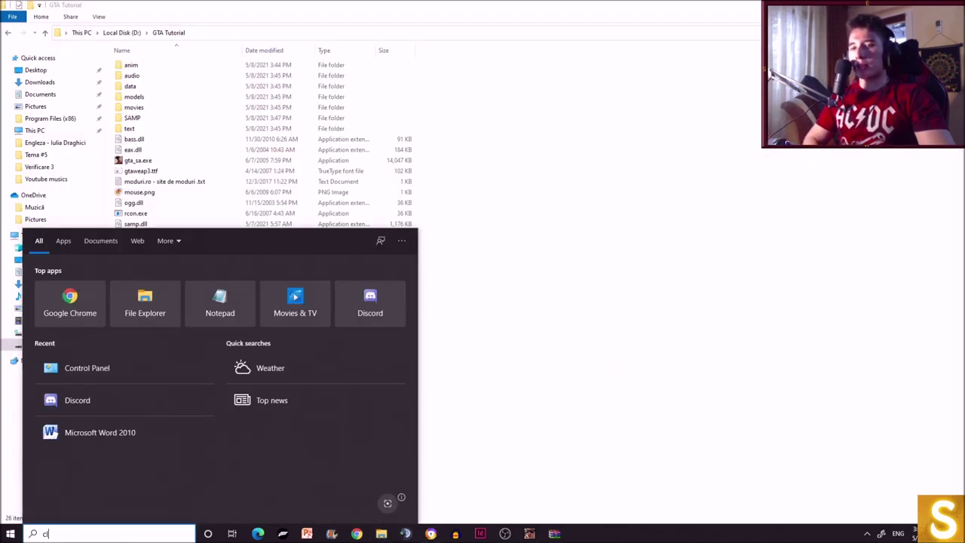
pyautogui.write('eo')
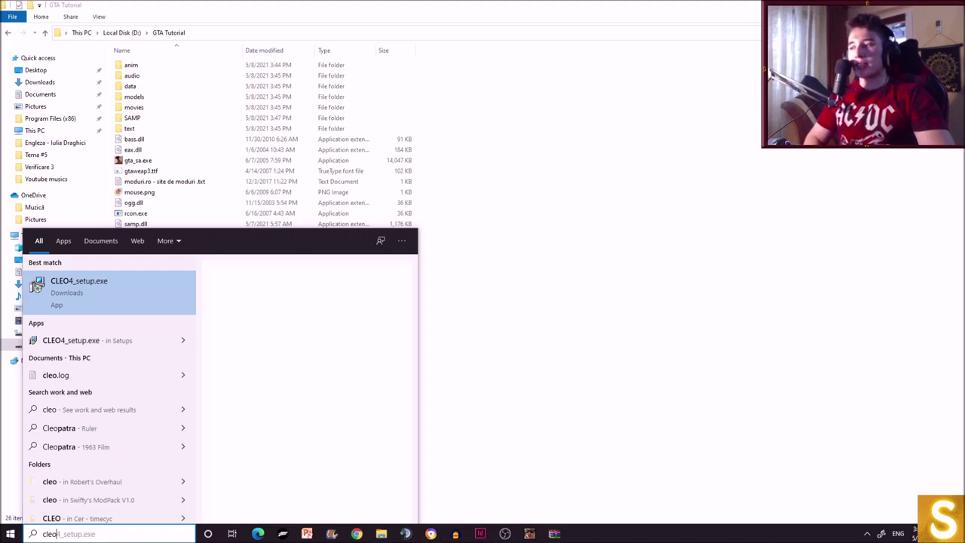
pyautogui.click(109, 292)
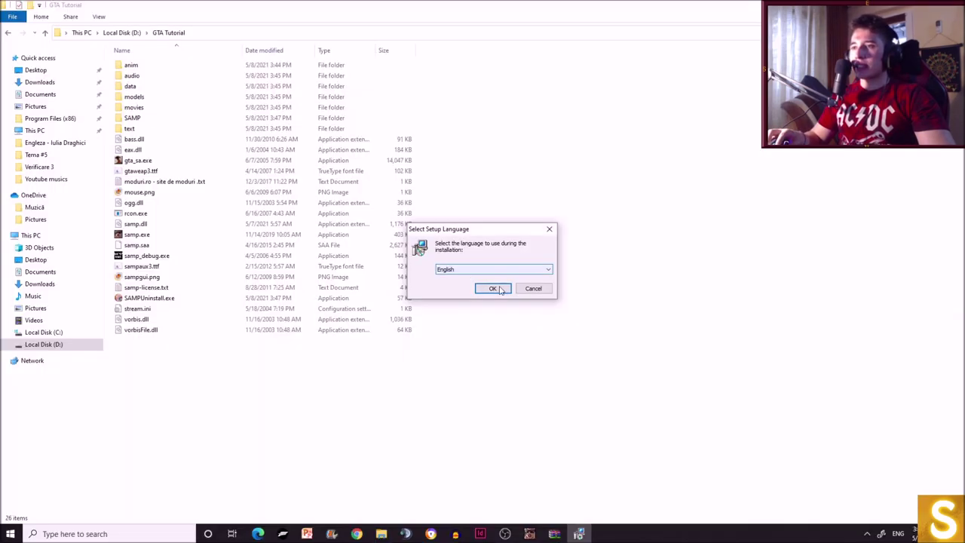
pyautogui.click(491, 289)
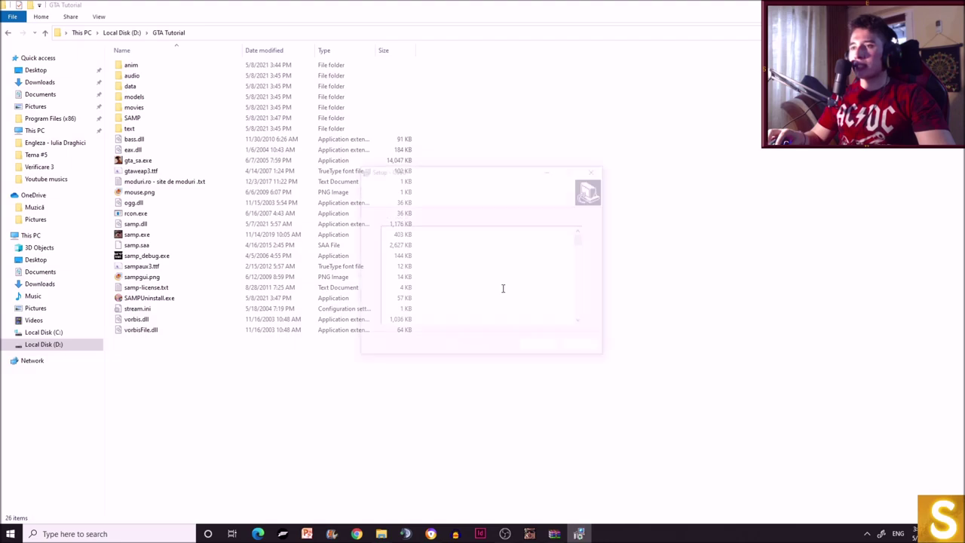
pyautogui.click(539, 348)
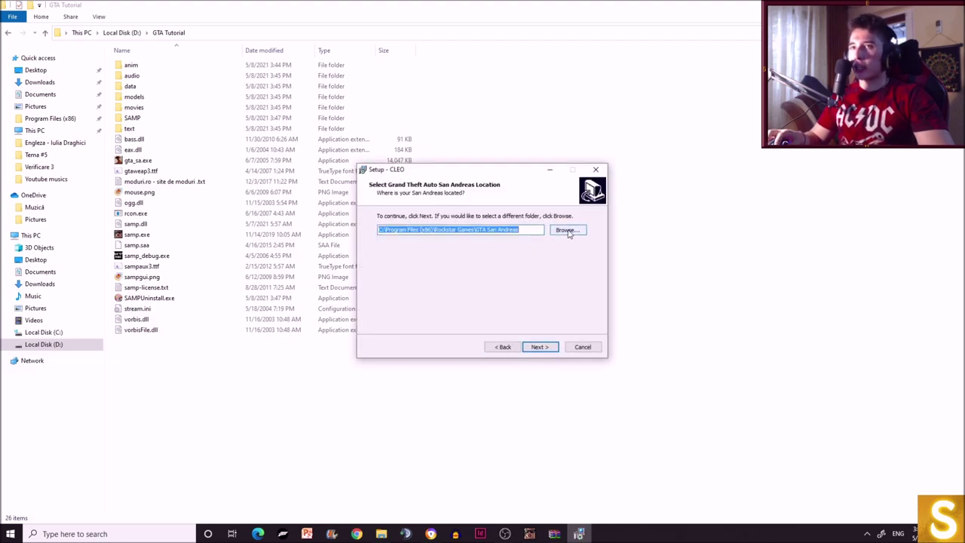
# - Set the San Andreas location in the CLEO setup to the folder D:\GTA Tutorial
pyautogui.click(568, 231)
pyautogui.scroll(-3, 489, 298)
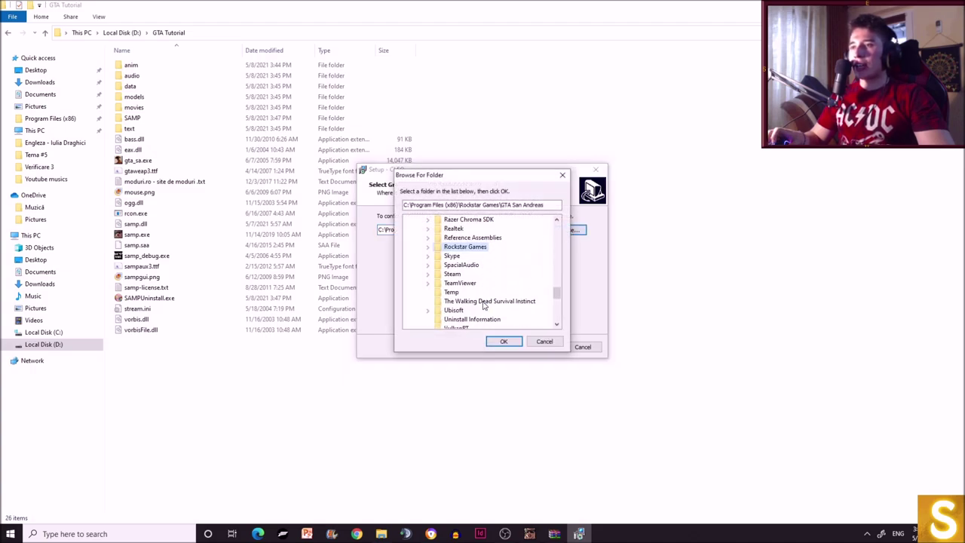
pyautogui.scroll(12, 484, 305)
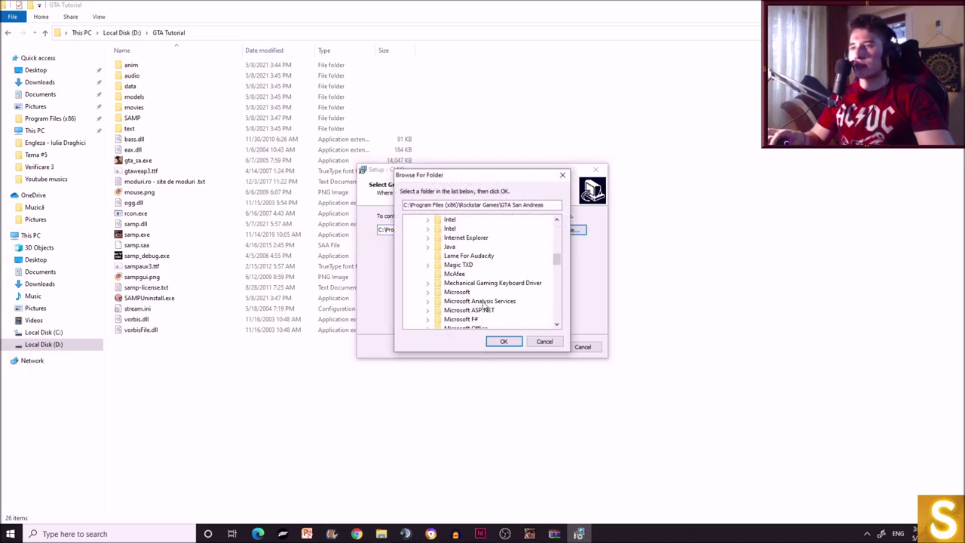
pyautogui.scroll(15, 484, 305)
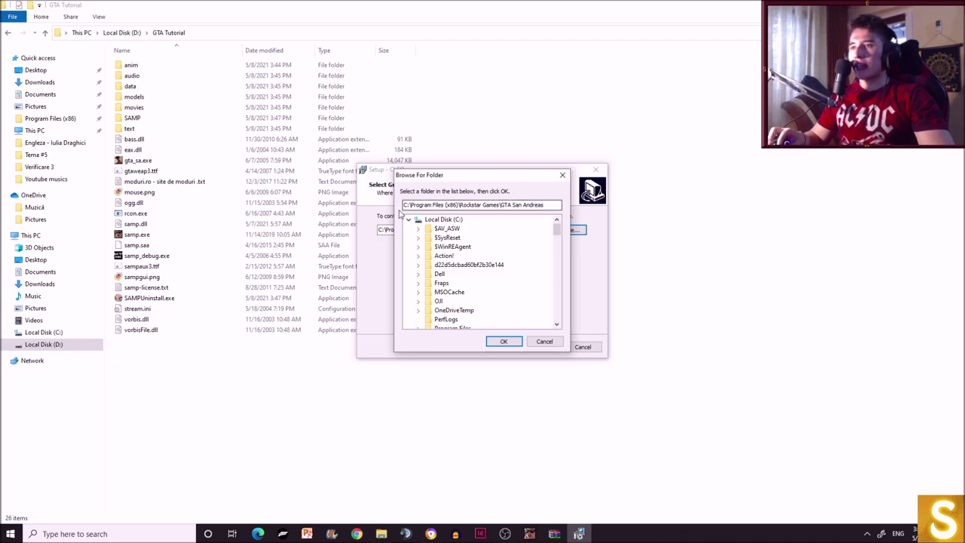
pyautogui.click(407, 219)
pyautogui.click(437, 229)
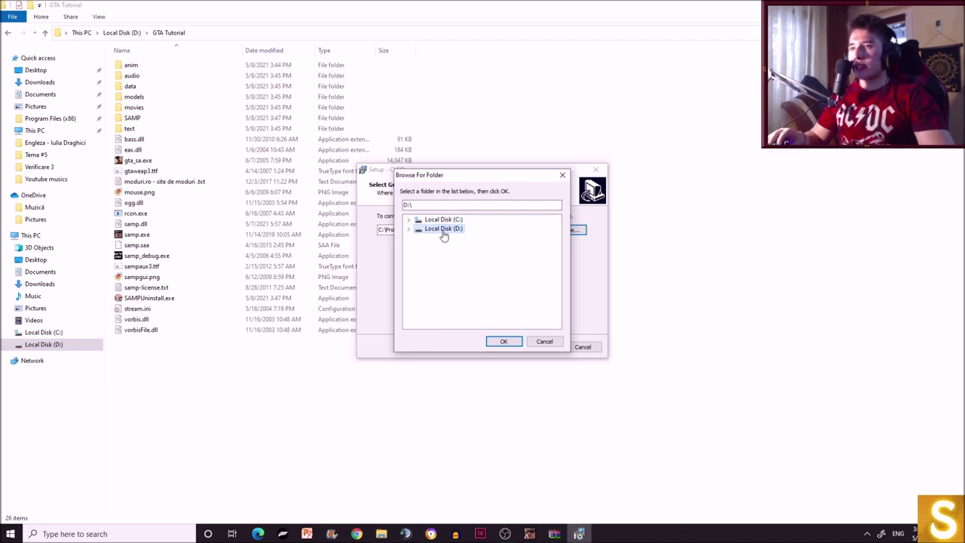
pyautogui.doubleClick(443, 231)
pyautogui.scroll(-10, 486, 278)
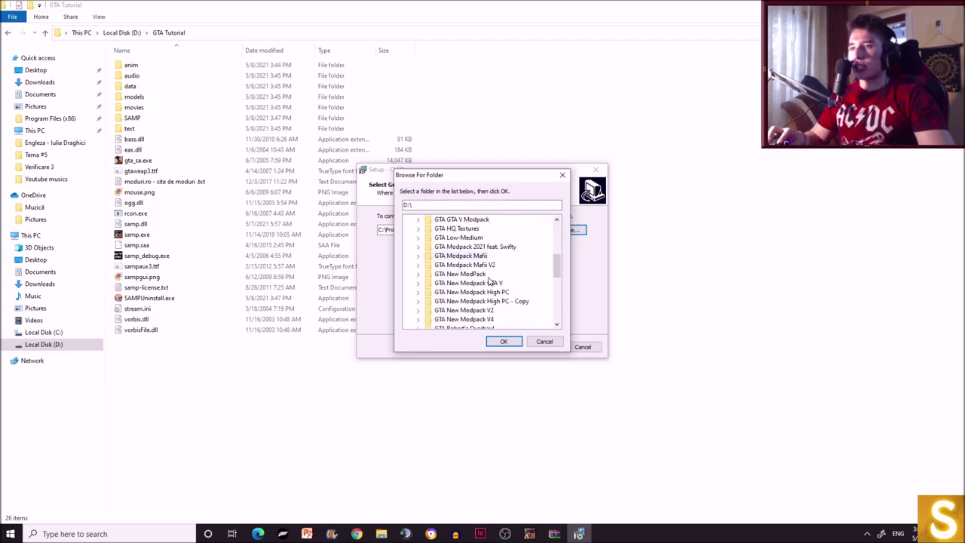
pyautogui.scroll(-3, 483, 283)
pyautogui.click(450, 274)
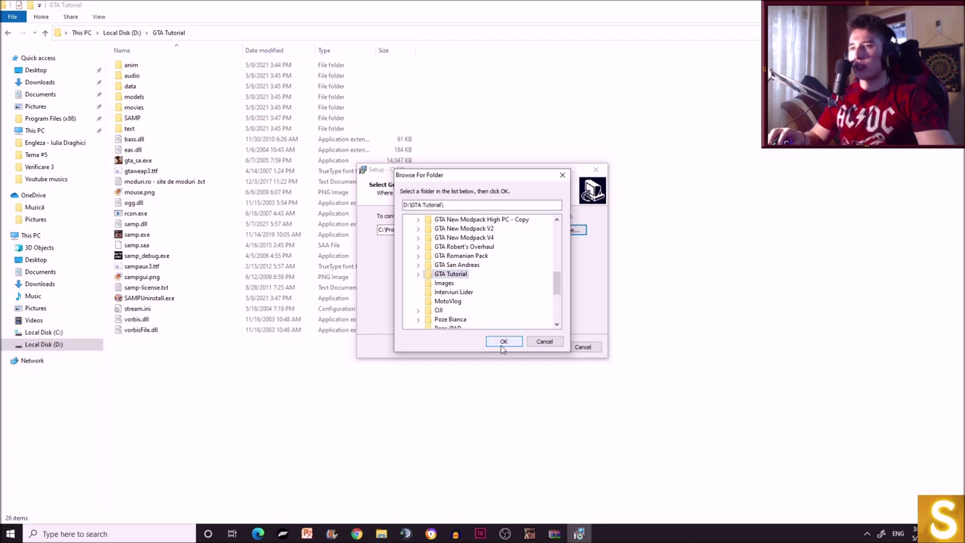
pyautogui.click(503, 343)
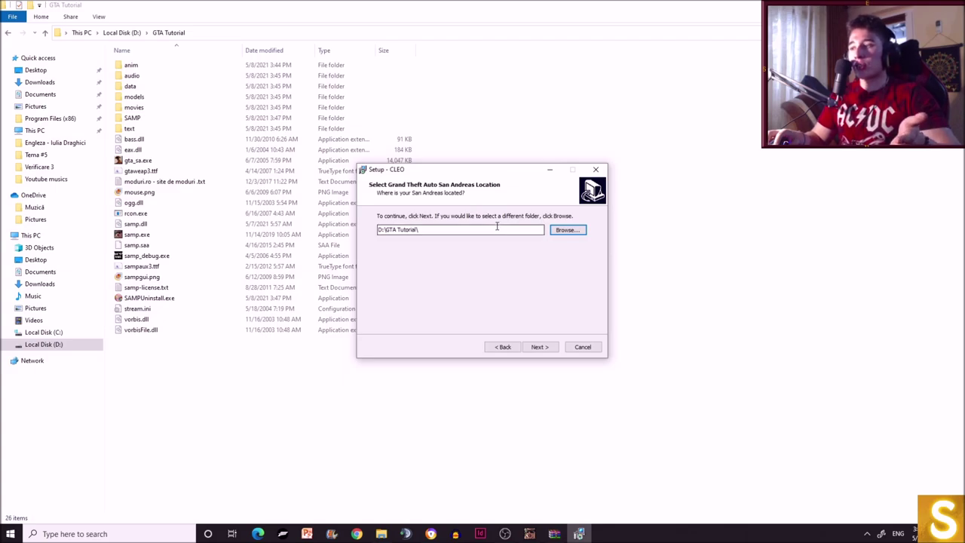
pyautogui.click(505, 534)
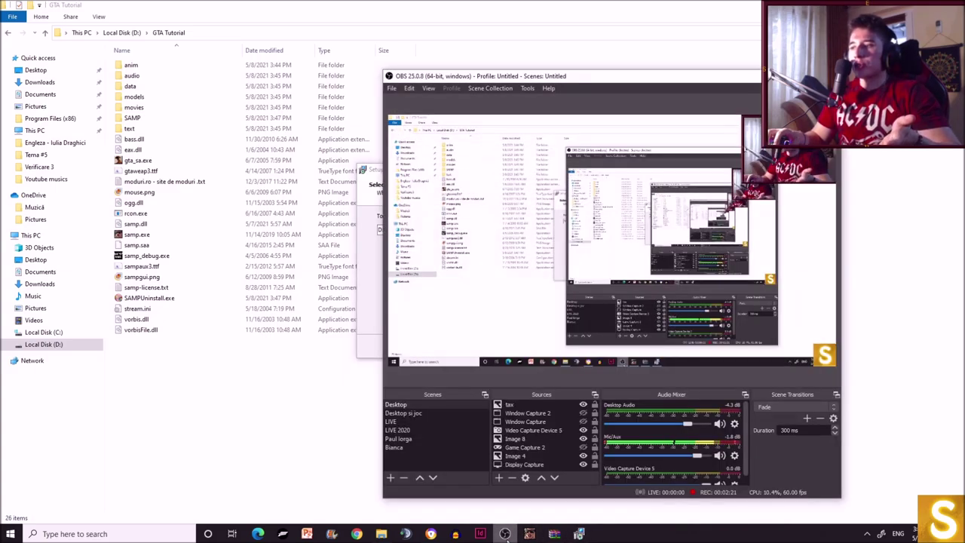
pyautogui.click(505, 533)
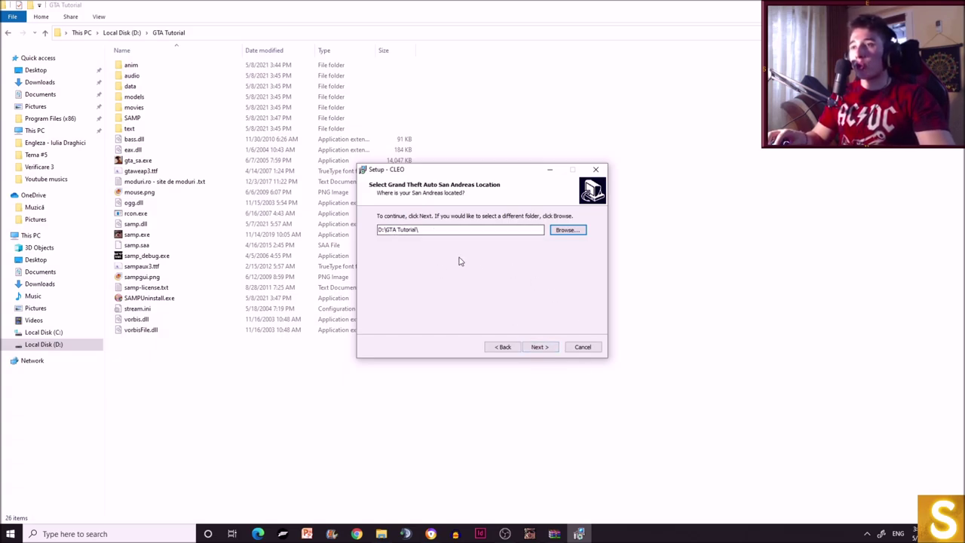
# - Install CLEO with the Full installation components, finish the setup wizard, and look into the cleo folder in GTA Tutorial
pyautogui.click(539, 348)
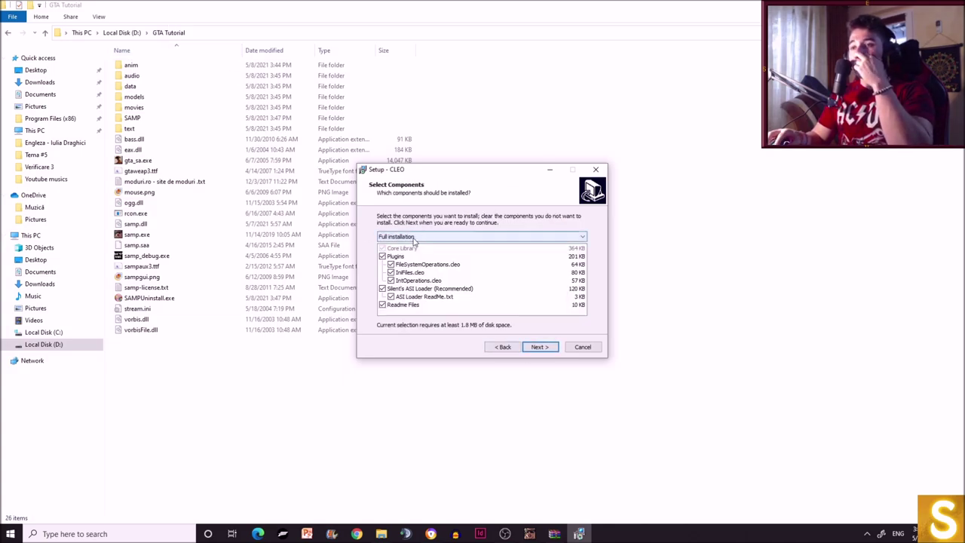
pyautogui.click(540, 347)
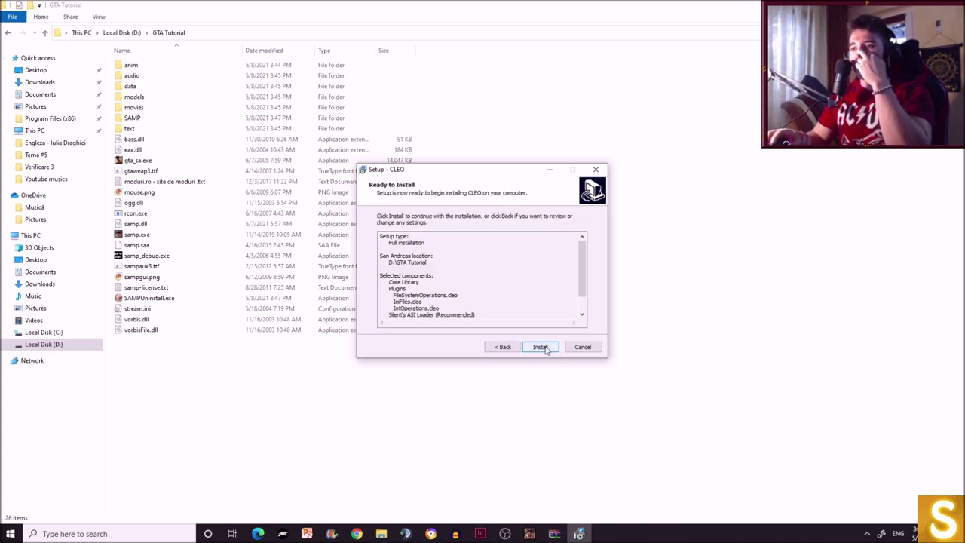
pyautogui.click(542, 347)
pyautogui.click(539, 348)
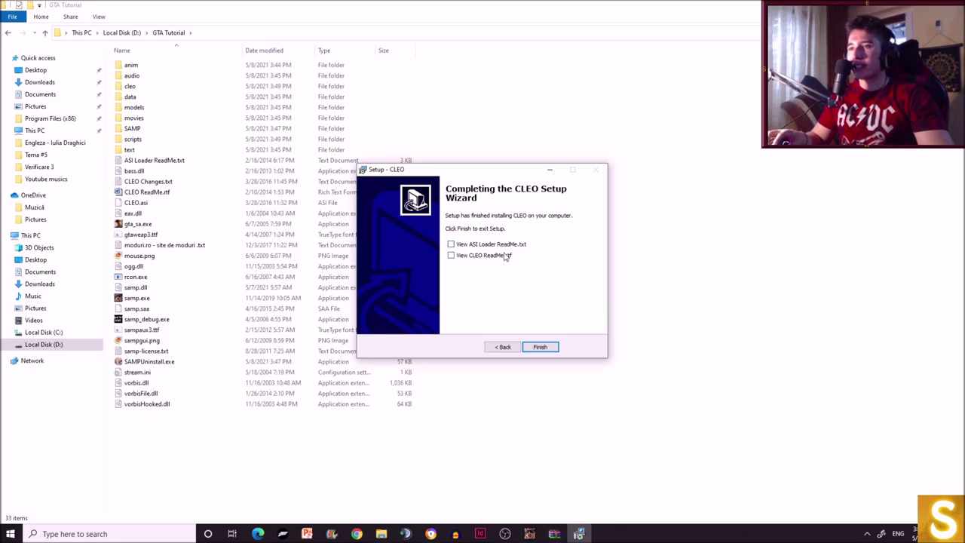
pyautogui.click(542, 348)
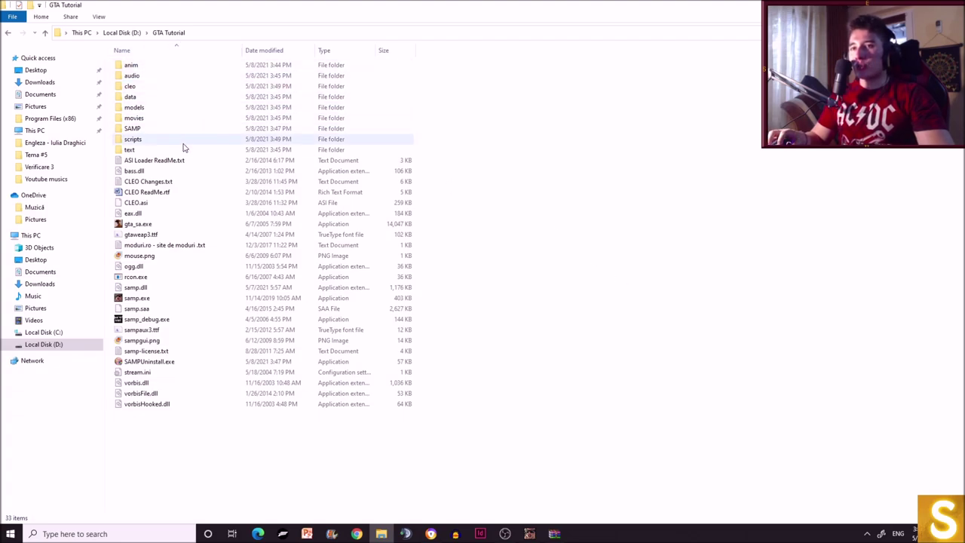
pyautogui.doubleClick(130, 86)
pyautogui.click(8, 33)
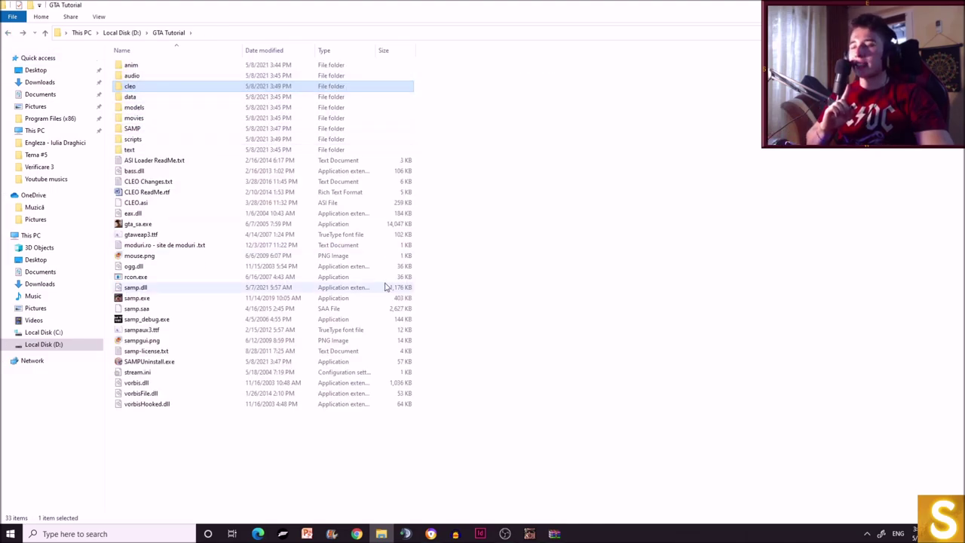
# - Switch to Avast Secure Browser, load the Modloader page on moduri.ro, download the modloader zip and open the archive
pyautogui.hotkey('alt', 'Tab')
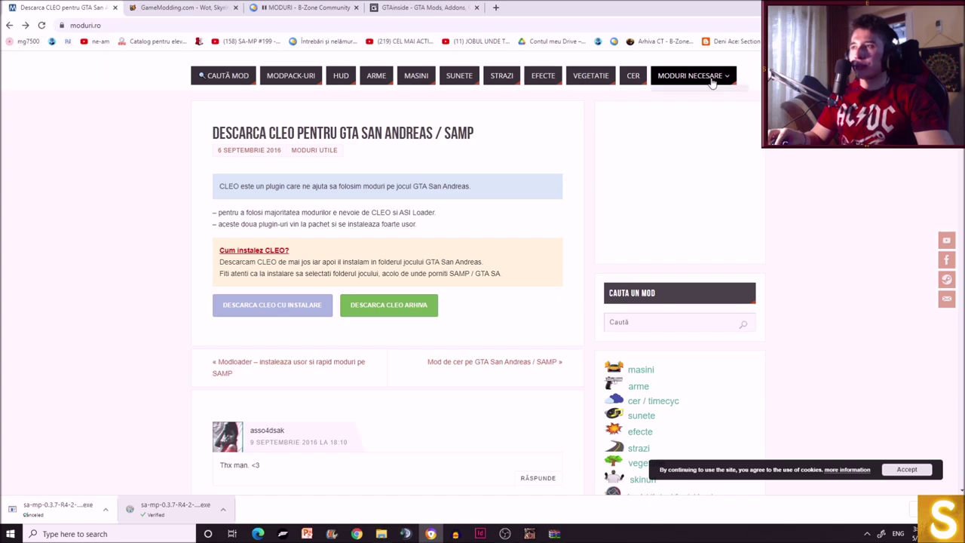
pyautogui.moveTo(707, 79)
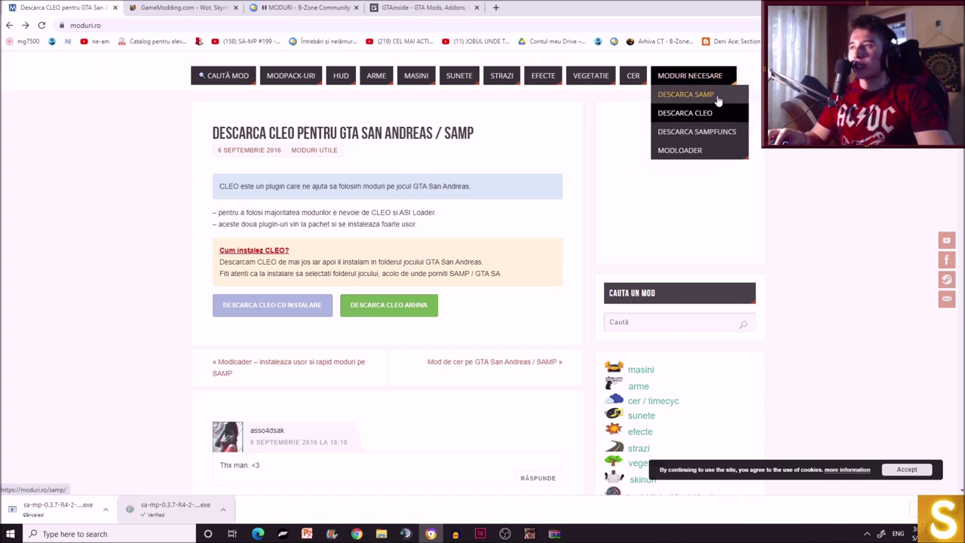
pyautogui.click(695, 157)
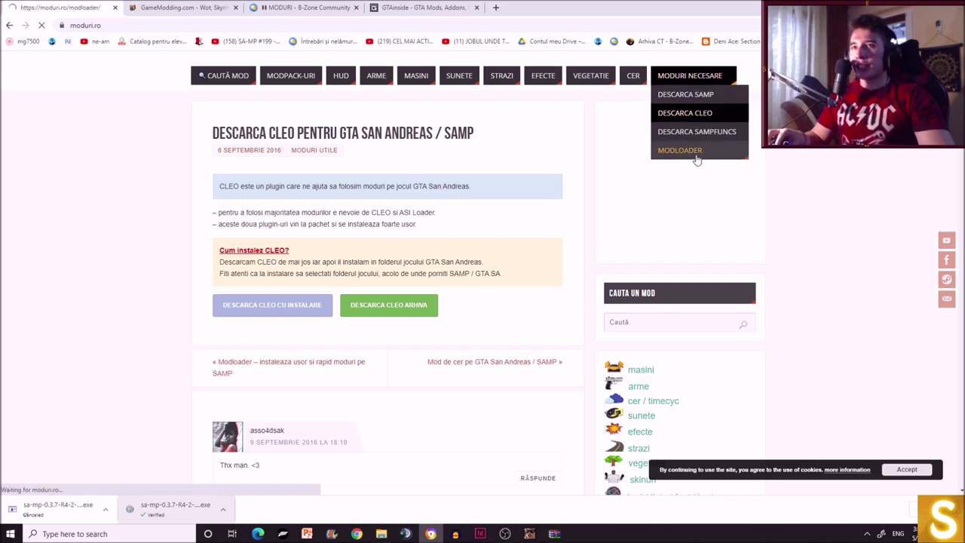
pyautogui.scroll(-2, 332, 241)
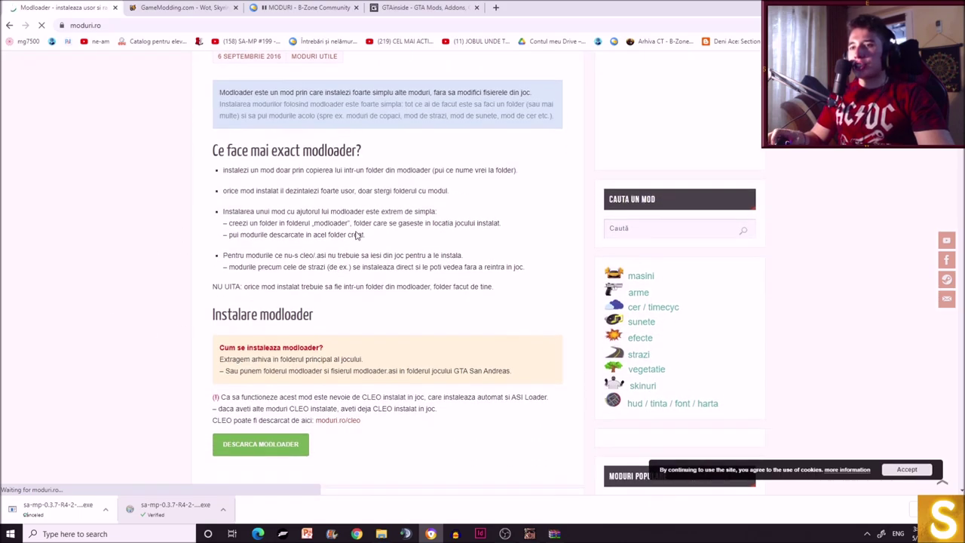
pyautogui.scroll(-1, 297, 268)
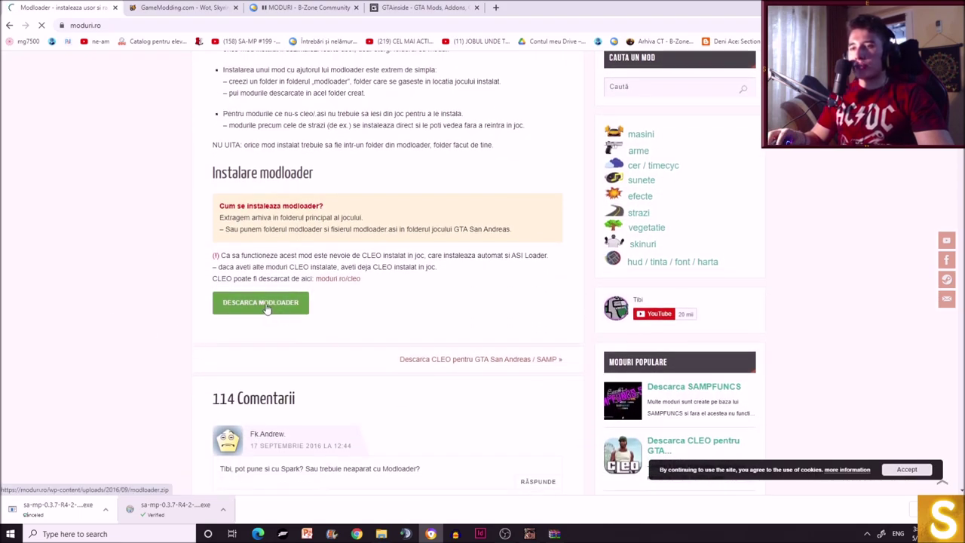
pyautogui.click(262, 307)
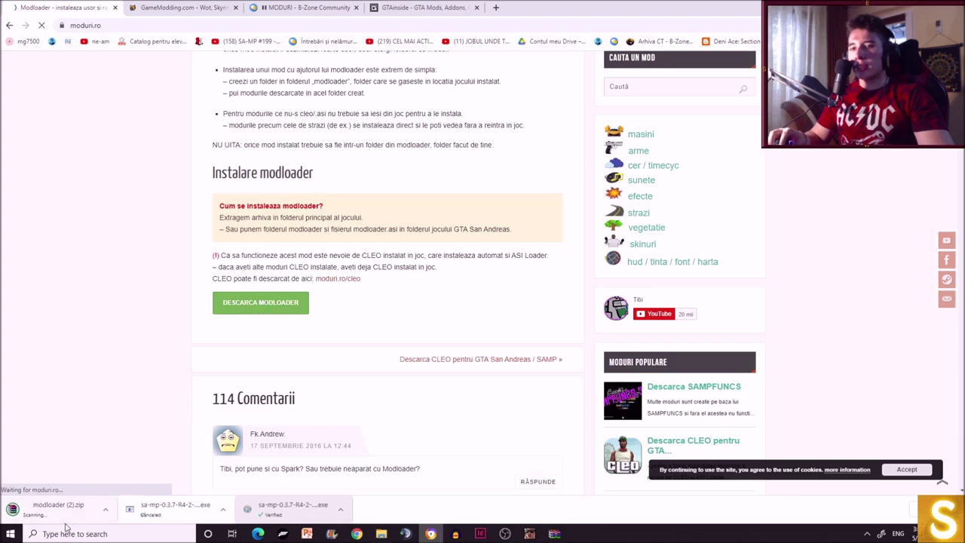
pyautogui.click(57, 512)
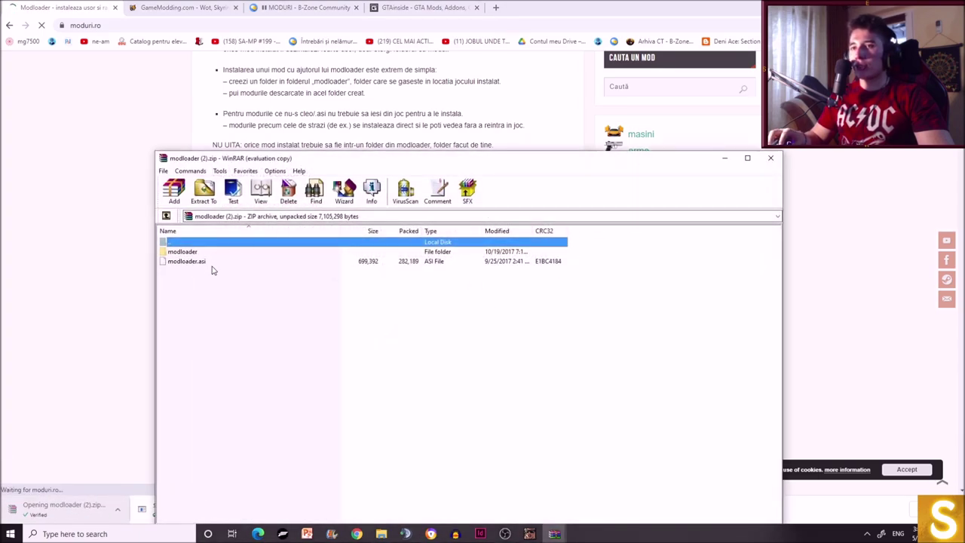
# - Extract the modloader folder and modloader.asi from the WinRAR archive into D:\GTA Tutorial
pyautogui.click(548, 313)
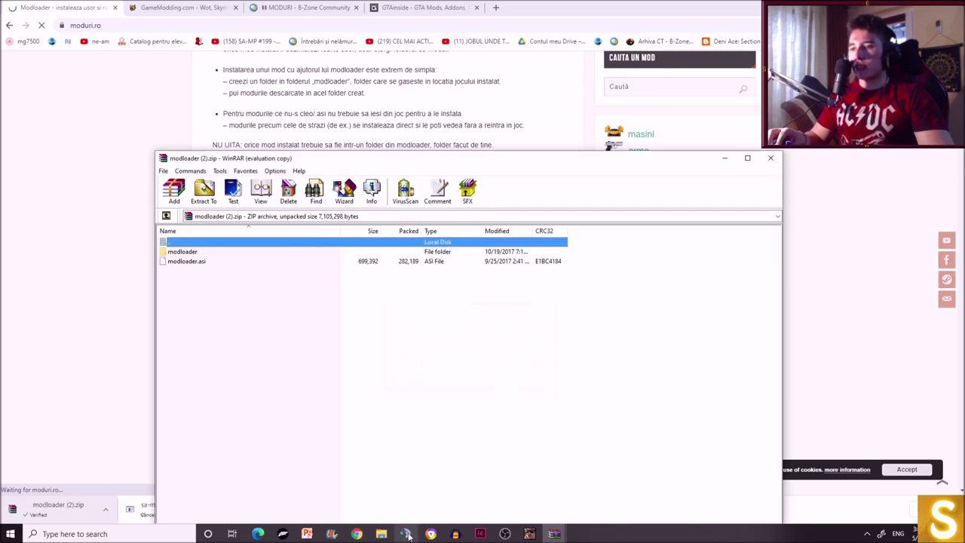
pyautogui.click(381, 533)
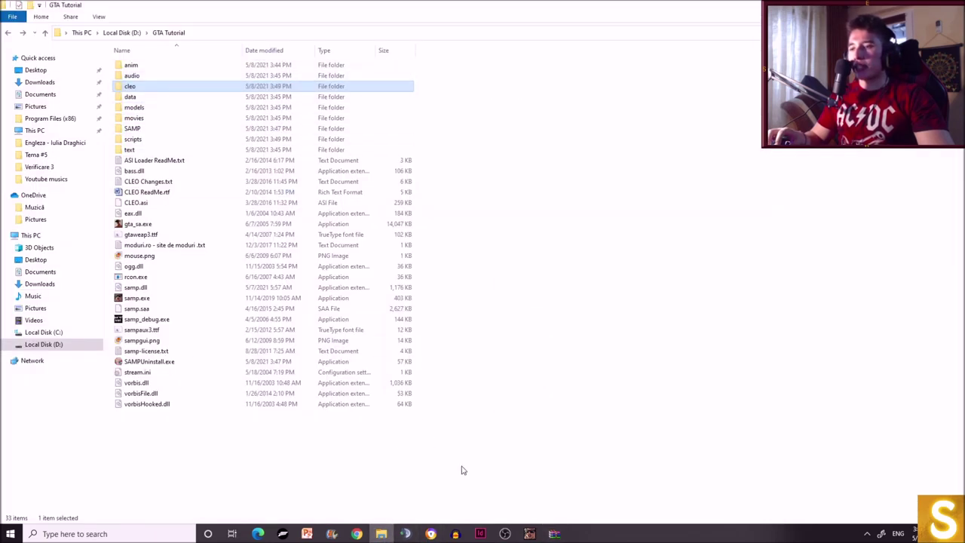
pyautogui.click(554, 534)
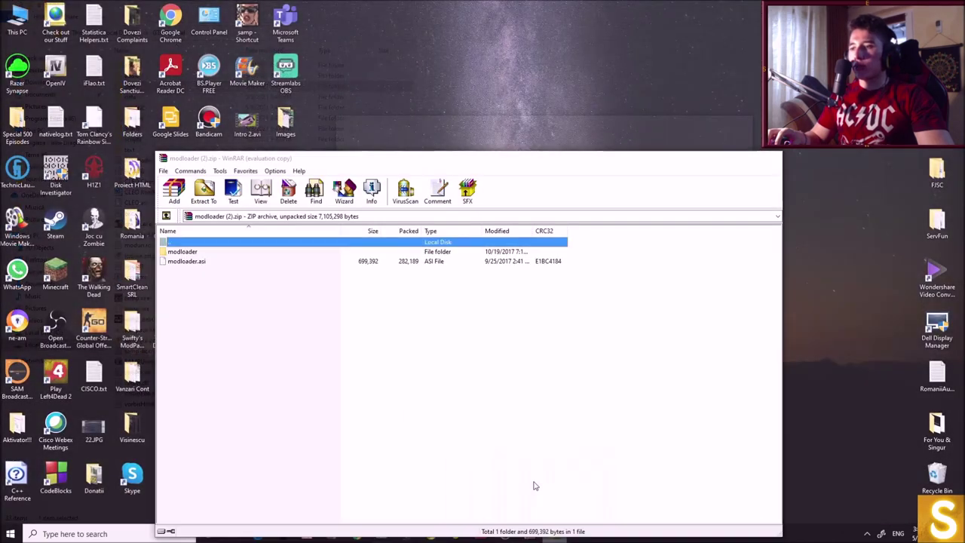
pyautogui.click(535, 484)
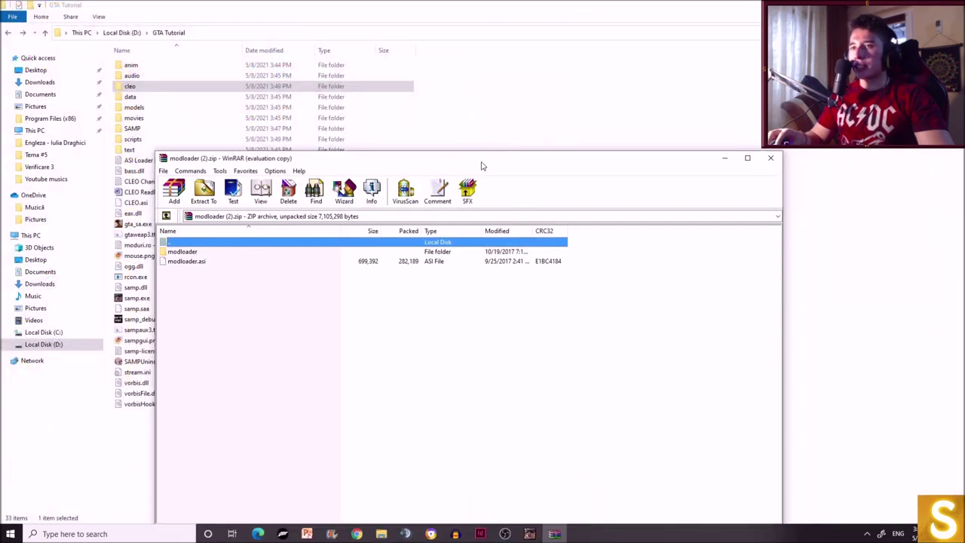
pyautogui.moveTo(483, 164); pyautogui.dragTo(832, 108)
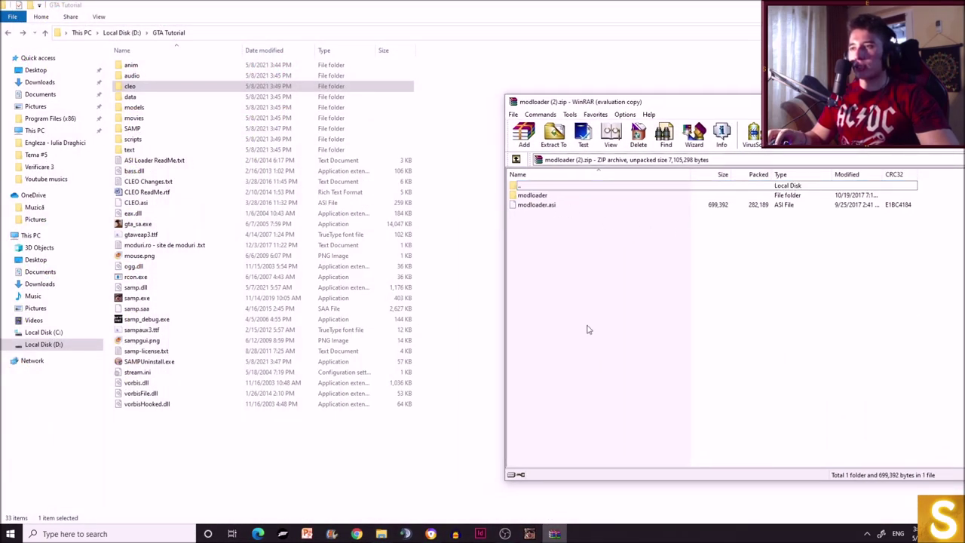
pyautogui.moveTo(588, 330); pyautogui.dragTo(344, 450)
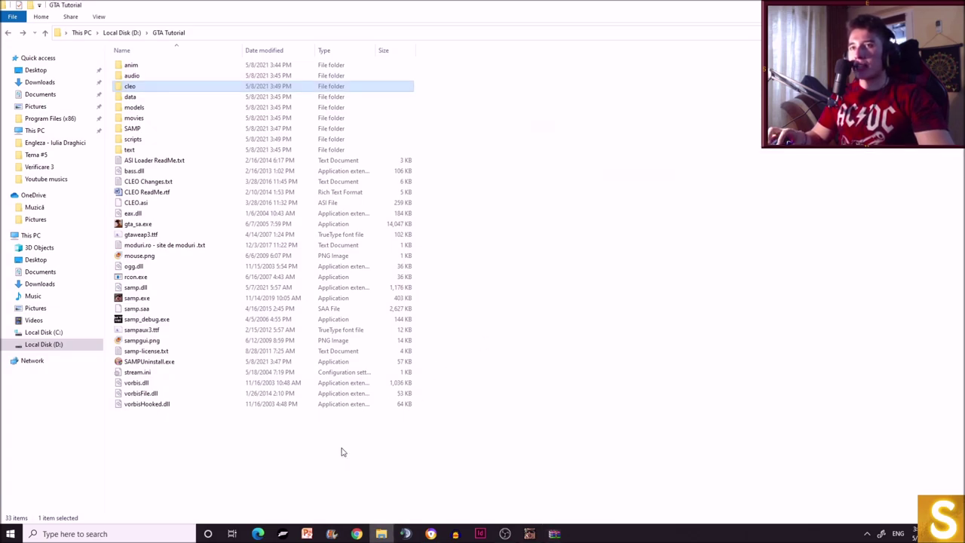
pyautogui.click(560, 254)
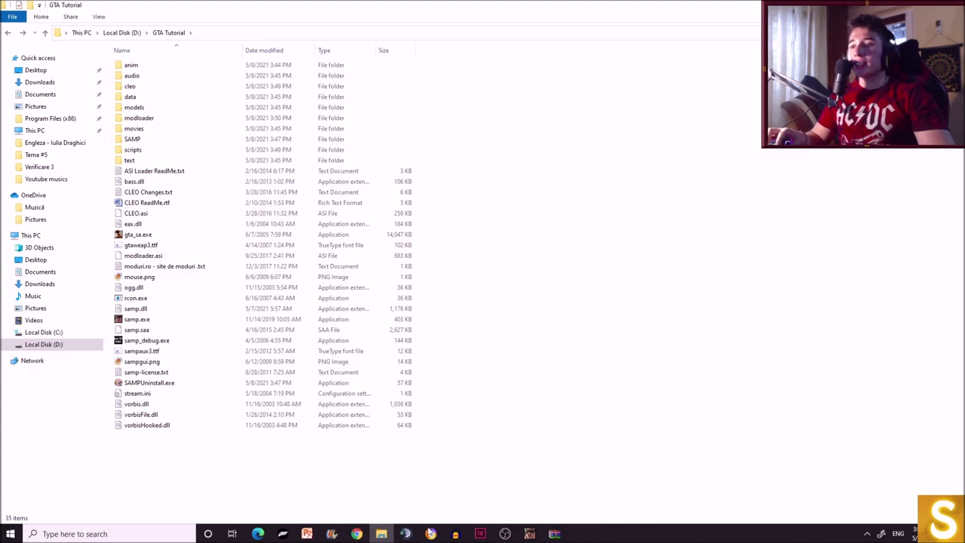
# - Switch to Avast Secure Browser, review the Modloader description and installation instructions, and return to the GTA Tutorial folder in File Explorer
pyautogui.click(430, 533)
pyautogui.scroll(2, 440, 273)
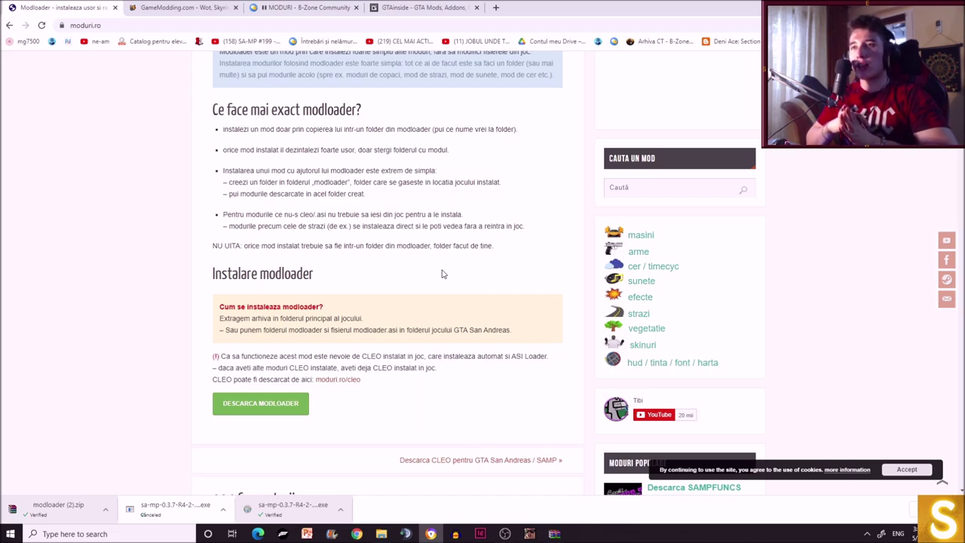
pyautogui.scroll(1, 442, 292)
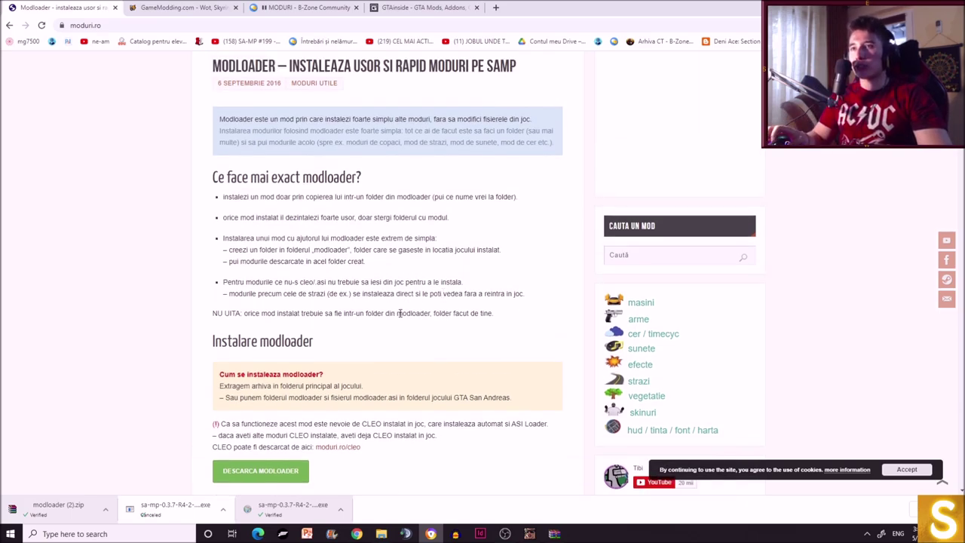
pyautogui.scroll(2, 400, 313)
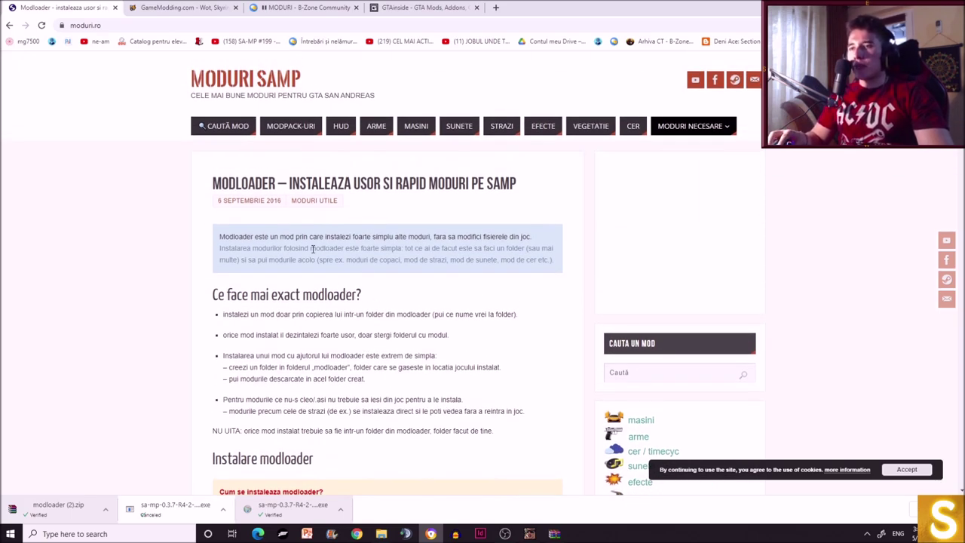
pyautogui.scroll(-2, 285, 259)
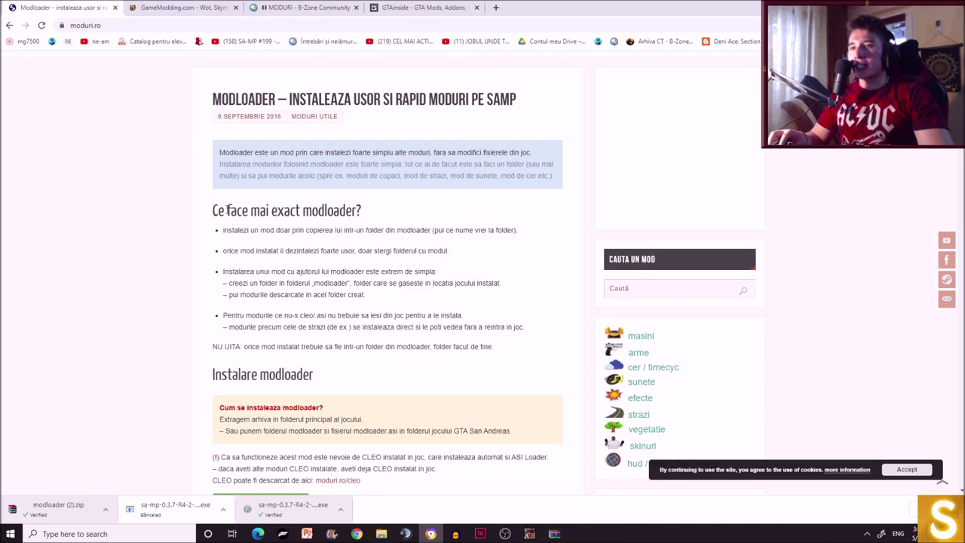
pyautogui.moveTo(233, 249); pyautogui.dragTo(339, 251)
pyautogui.click(407, 248)
pyautogui.scroll(-2, 298, 304)
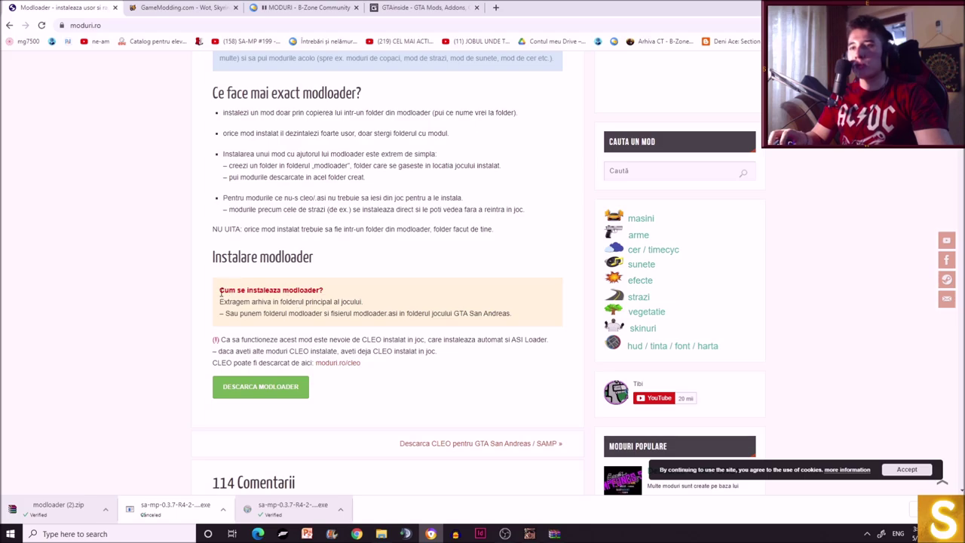
pyautogui.moveTo(218, 291); pyautogui.dragTo(384, 279)
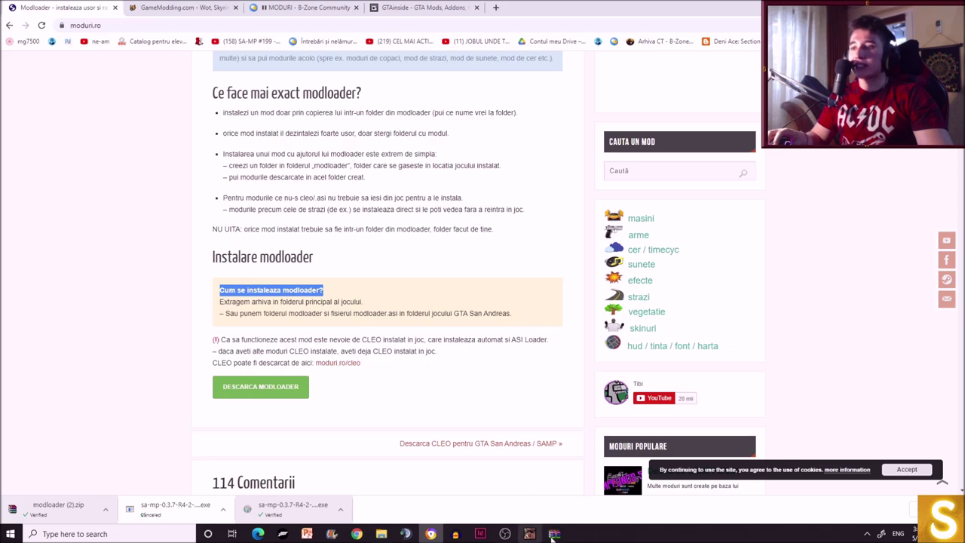
pyautogui.hotkey('alt', 'Tab')
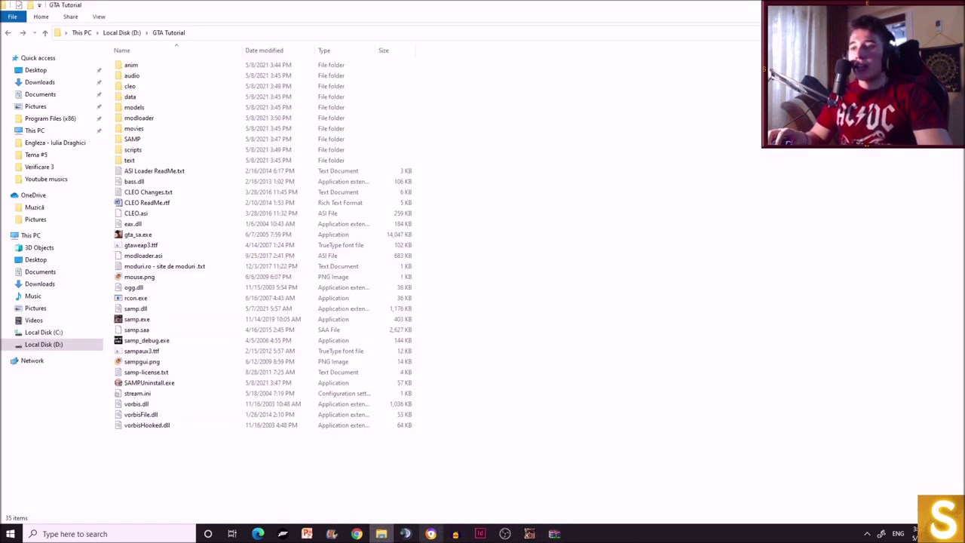
# - Switch to Avast Secure Browser, reload the Modloader page on moduri.ro and review its usage and installation instructions
pyautogui.hotkey('alt', 'Tab')
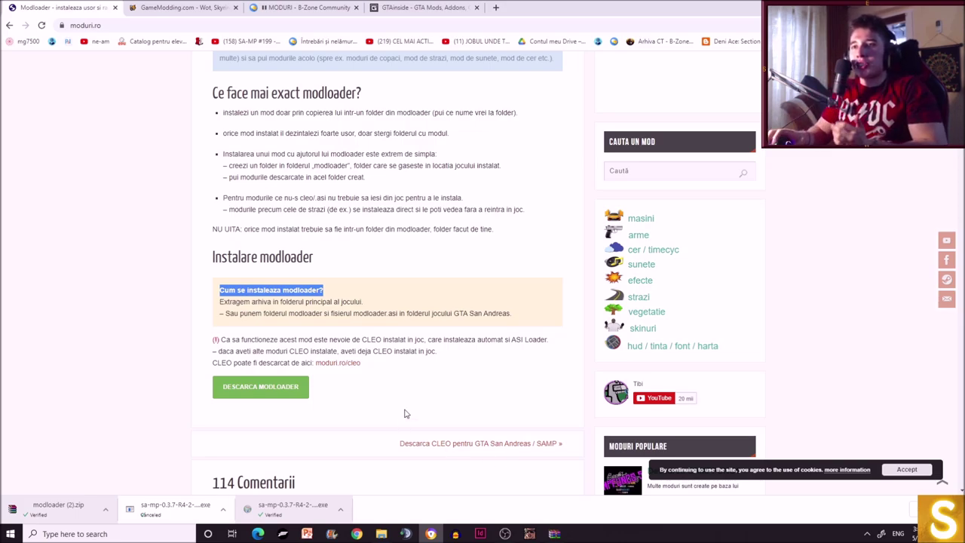
pyautogui.scroll(1, 404, 413)
pyautogui.moveTo(220, 318); pyautogui.dragTo(300, 313)
pyautogui.click(338, 311)
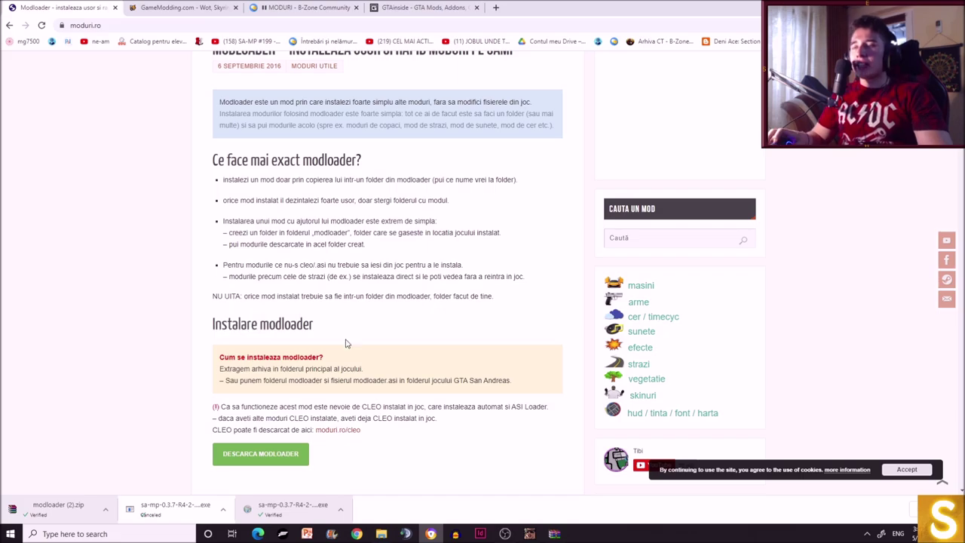
pyautogui.scroll(2, 345, 343)
pyautogui.moveTo(689, 126)
pyautogui.click(709, 200)
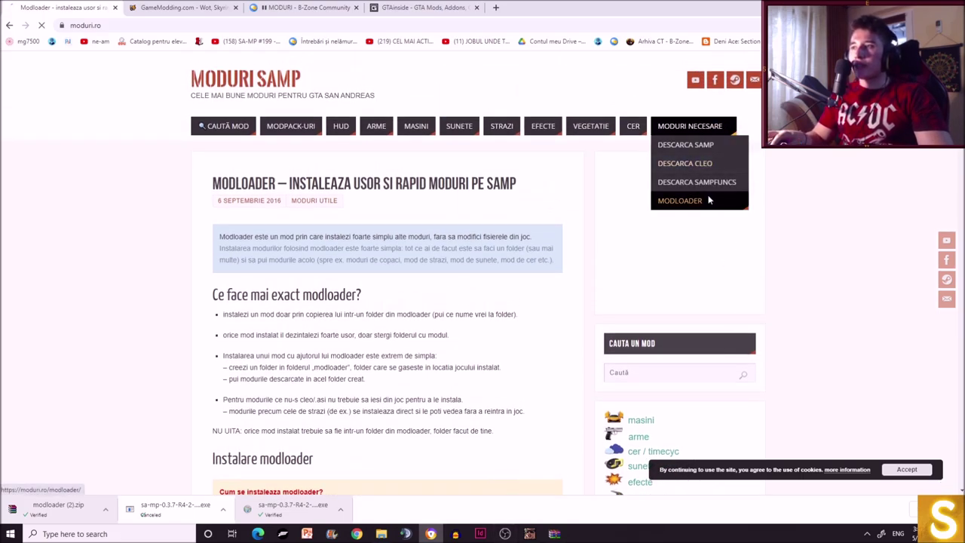
pyautogui.scroll(-5, 208, 375)
pyautogui.scroll(-1, 208, 375)
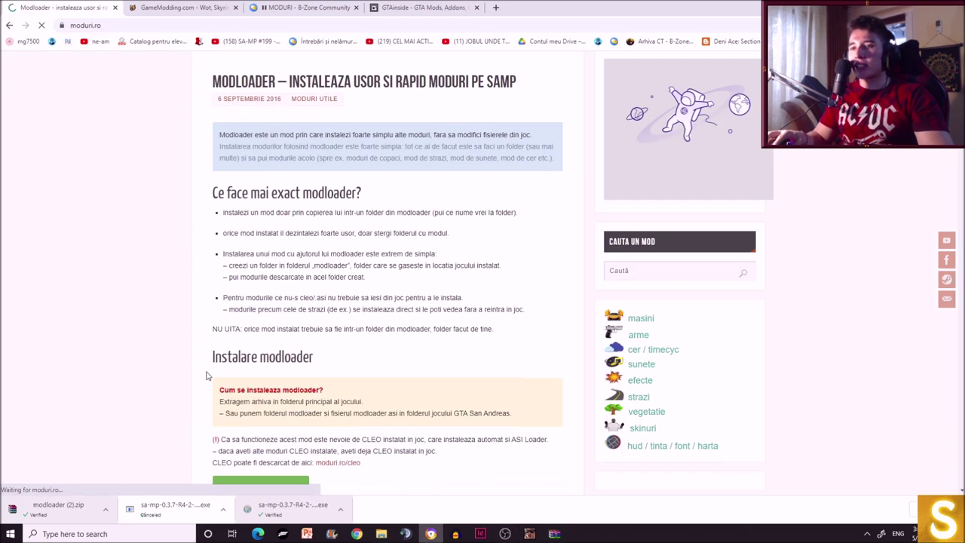
pyautogui.scroll(-2, 208, 376)
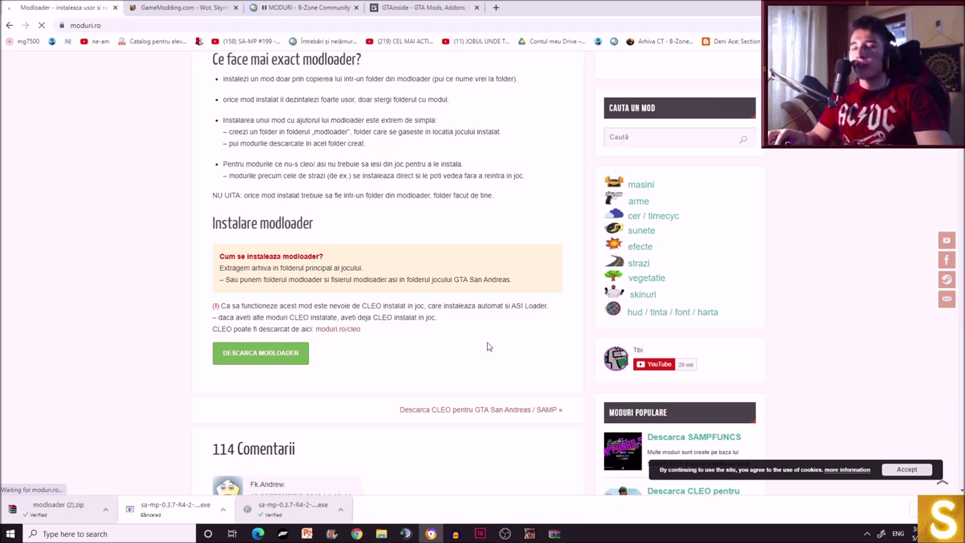
pyautogui.scroll(3, 482, 347)
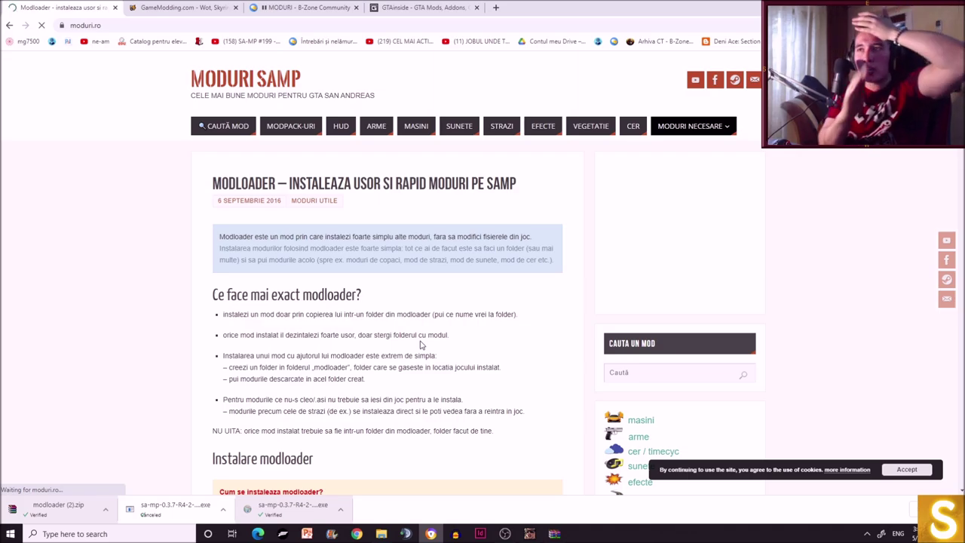
pyautogui.click(513, 533)
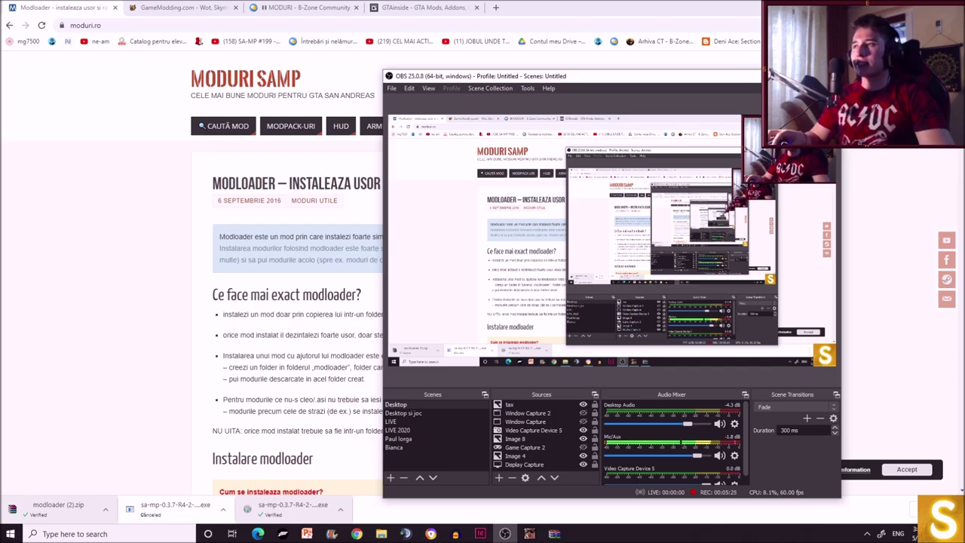
pyautogui.click(784, 75)
pyautogui.click(381, 534)
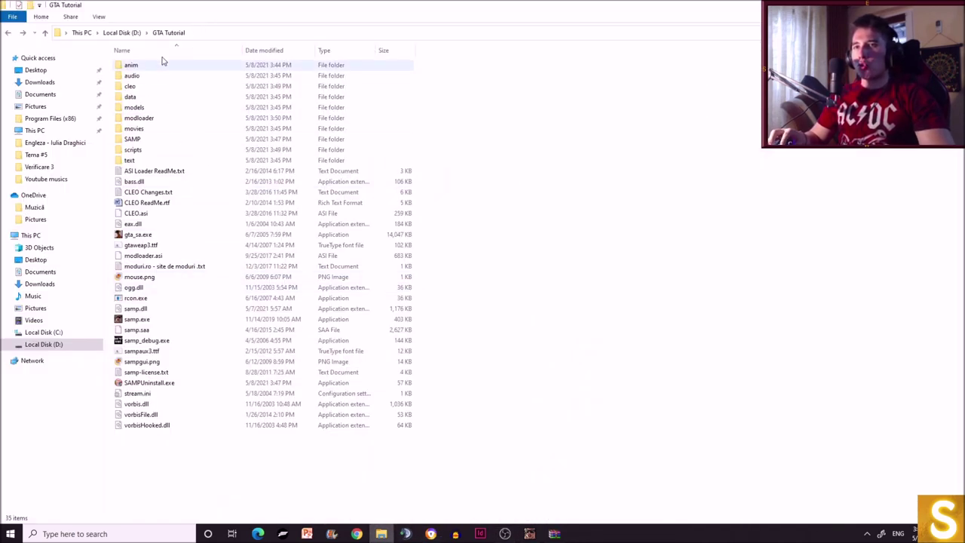
# - Switch to Avast Secure Browser, open the SAMPFUNCS page on moduri.ro and try to download the old version of SAMPFUNCS.asi from Zippyshare
pyautogui.click(431, 530)
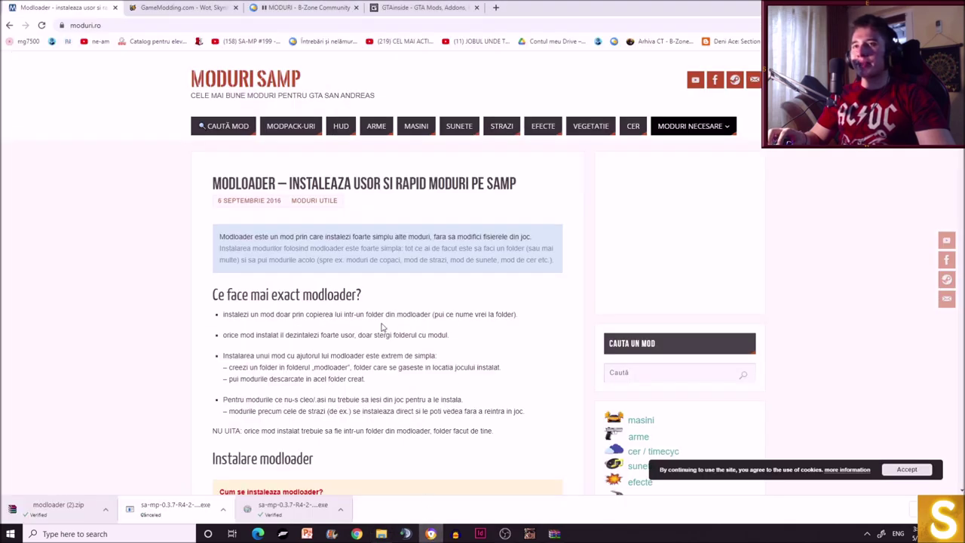
pyautogui.moveTo(710, 126)
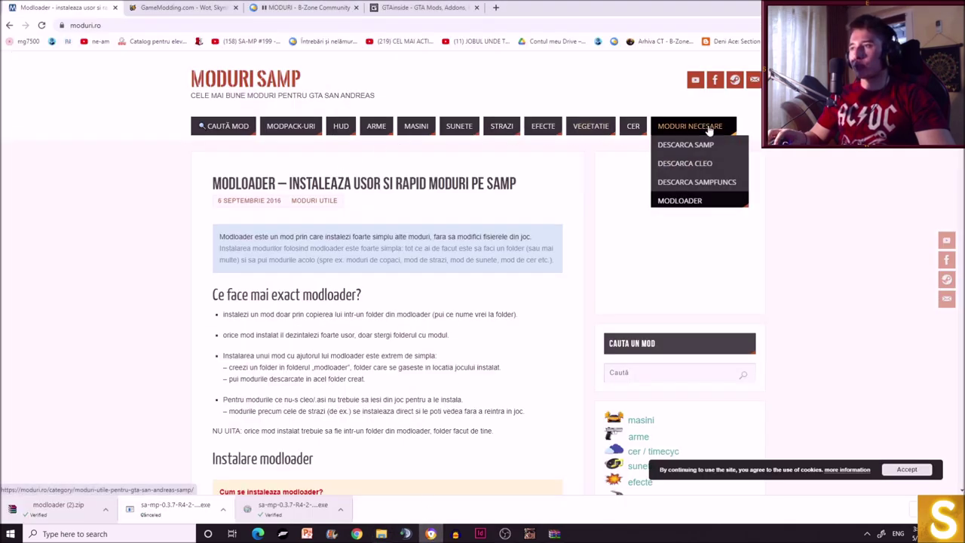
pyautogui.click(706, 190)
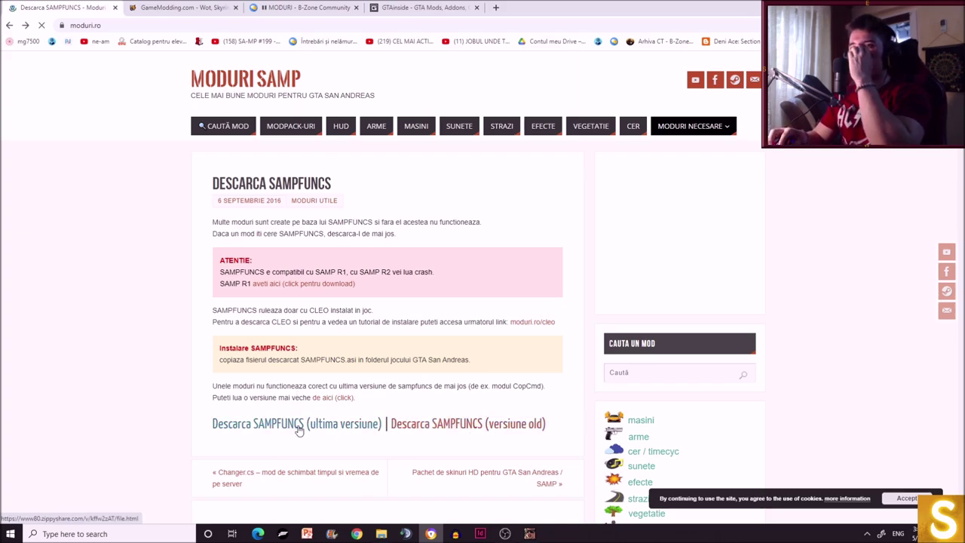
pyautogui.click(466, 430)
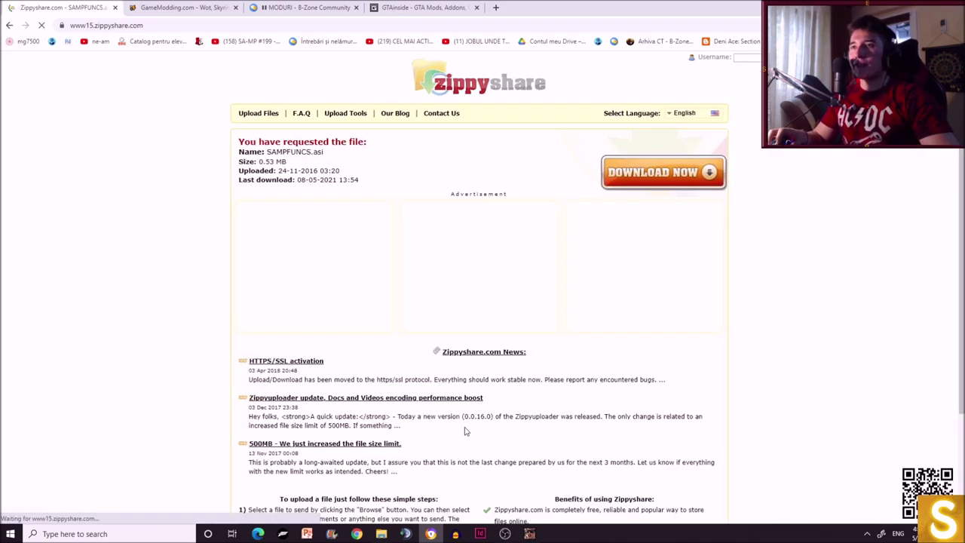
pyautogui.click(656, 172)
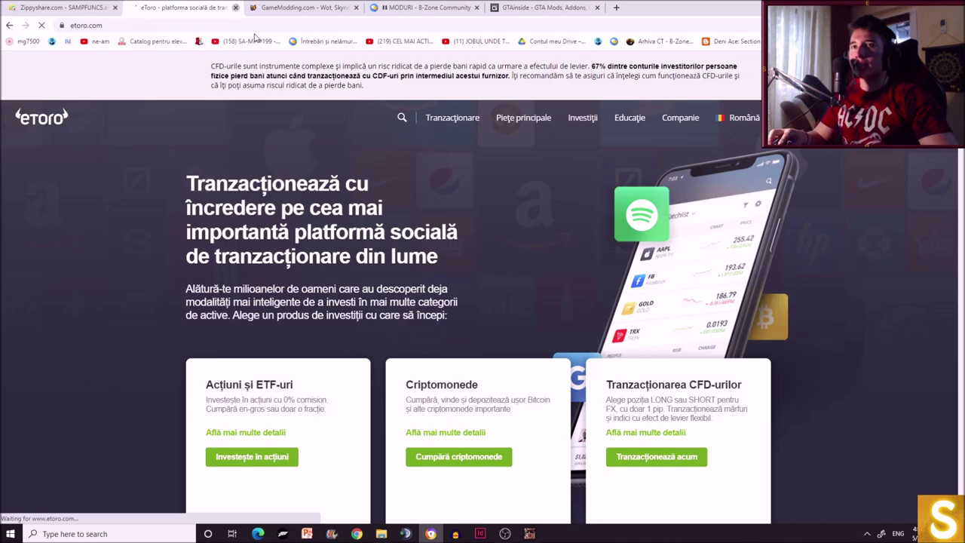
pyautogui.hotkey('ctrl', 'w')
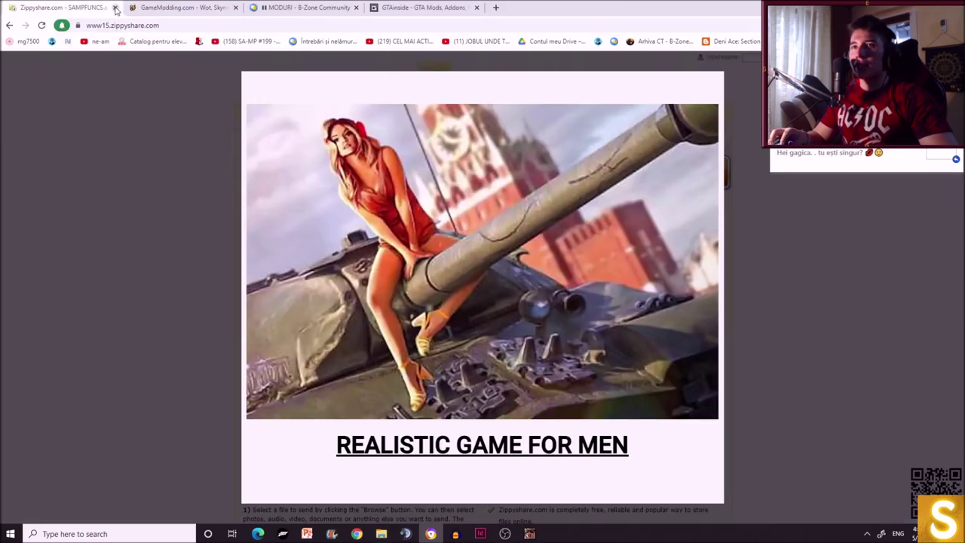
# - Reopen the old SAMPFUNCS version from moduri.ro, retry the Zippyshare download while closing the advertisement pages, and return to the SAMPFUNCS page
pyautogui.click(7, 26)
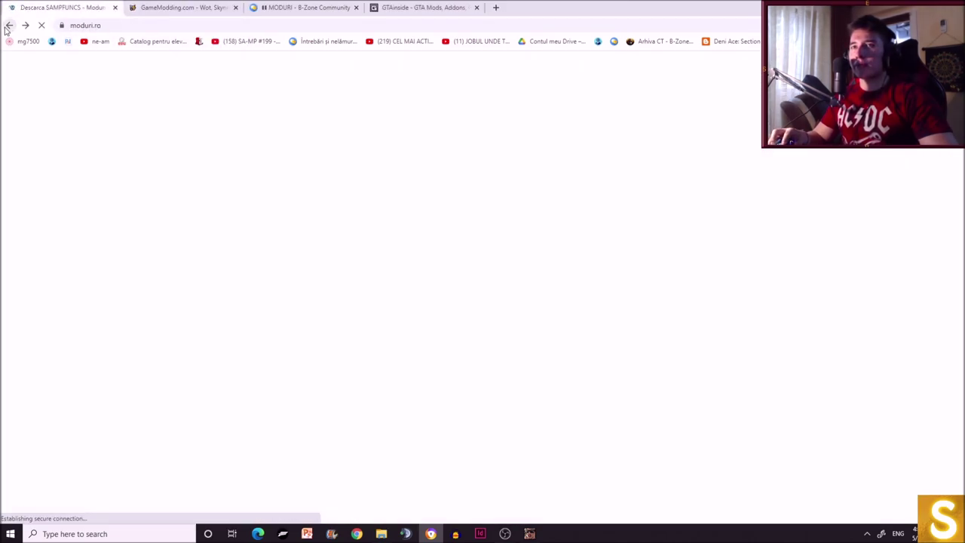
pyautogui.click(445, 423)
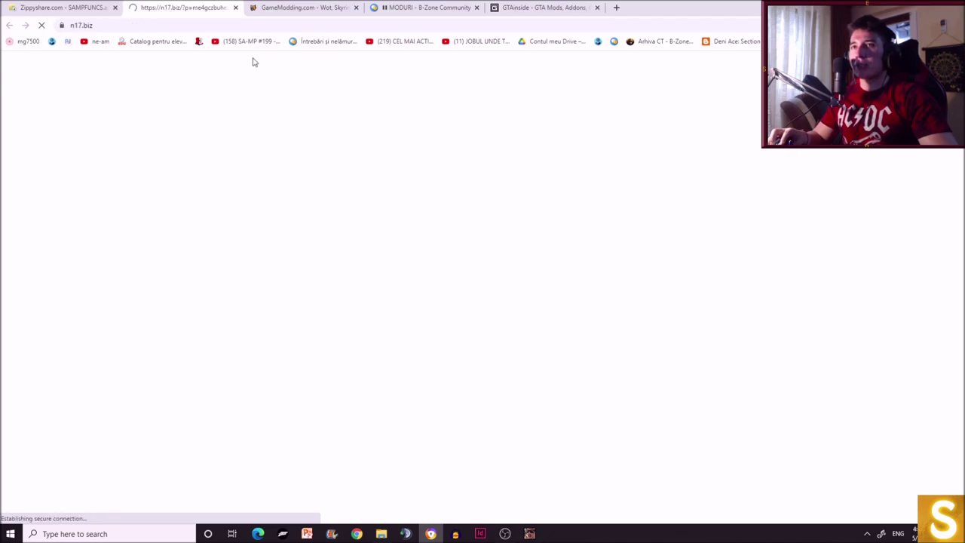
pyautogui.hotkey('ctrl', 'w')
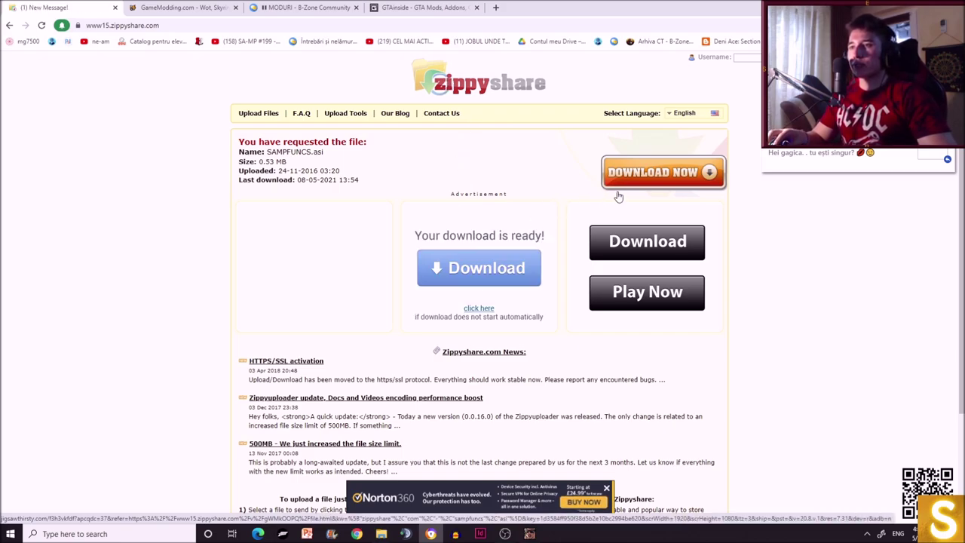
pyautogui.click(646, 179)
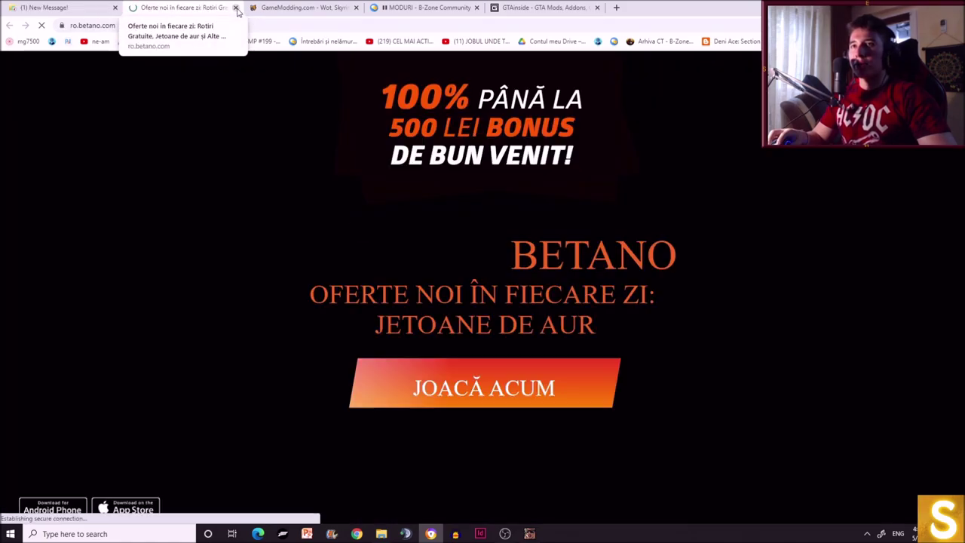
pyautogui.click(236, 9)
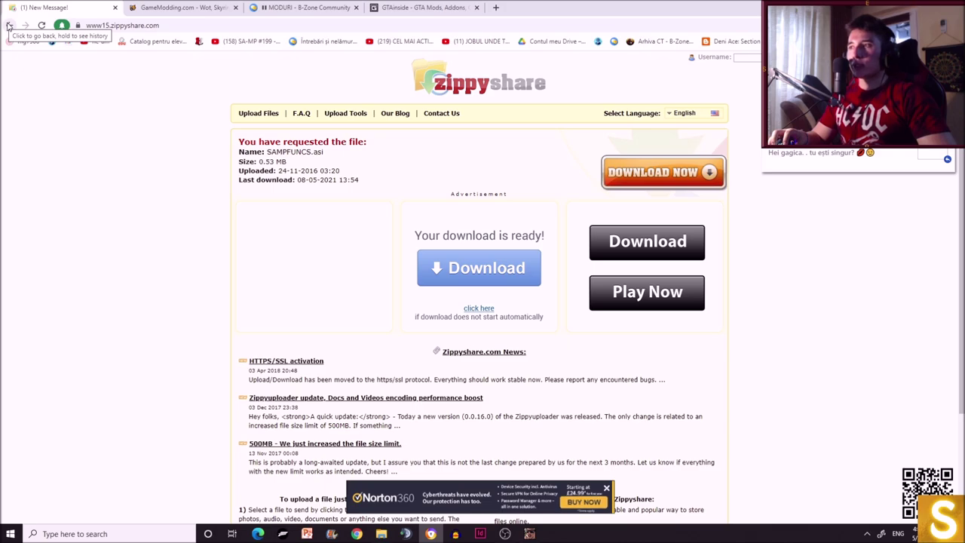
pyautogui.click(9, 25)
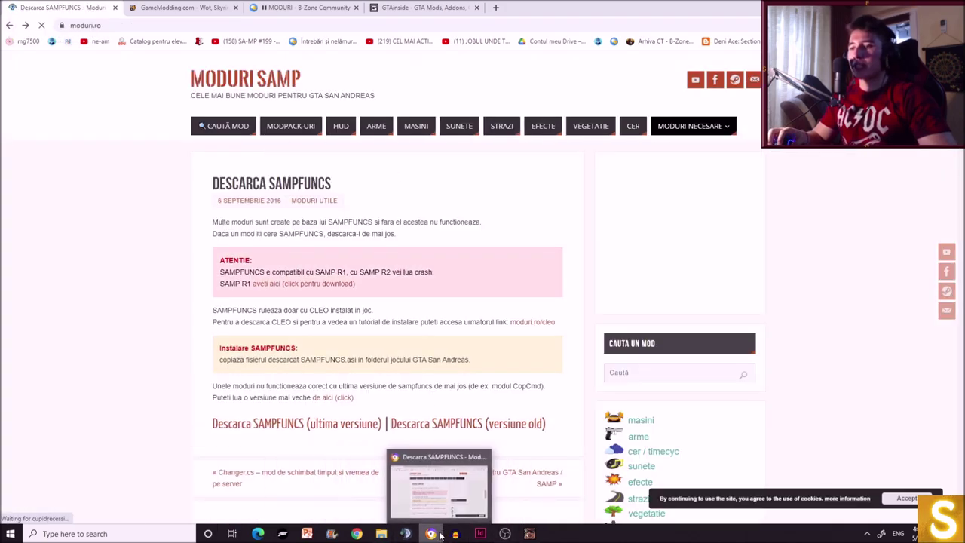
# - Switch to File Explorer, search Windows for sampfuncs, open the location of SAMPFUNCS.asi and copy it from Downloads into D:\GTA Tutorial
pyautogui.moveTo(382, 534)
pyautogui.click(347, 498)
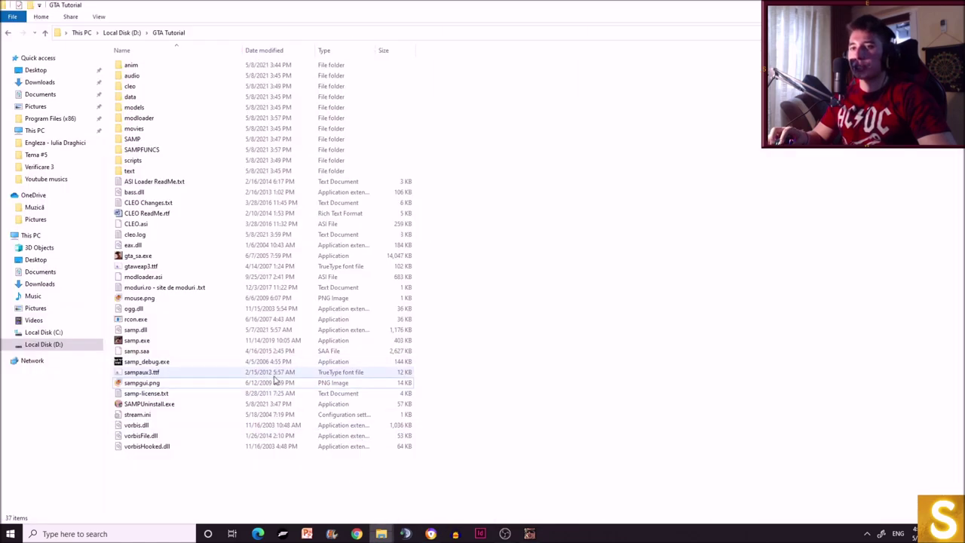
pyautogui.click(84, 532)
pyautogui.write('sam')
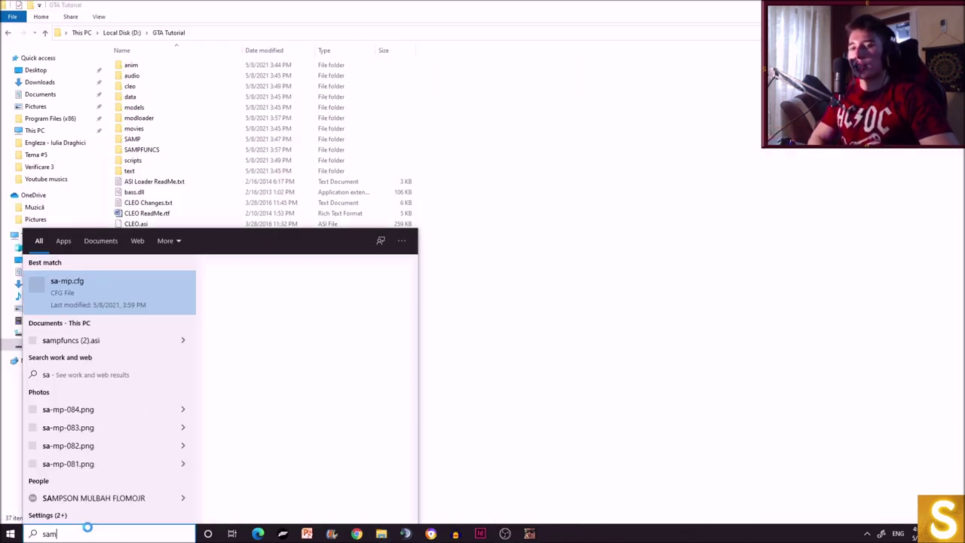
pyautogui.write('pfuncs')
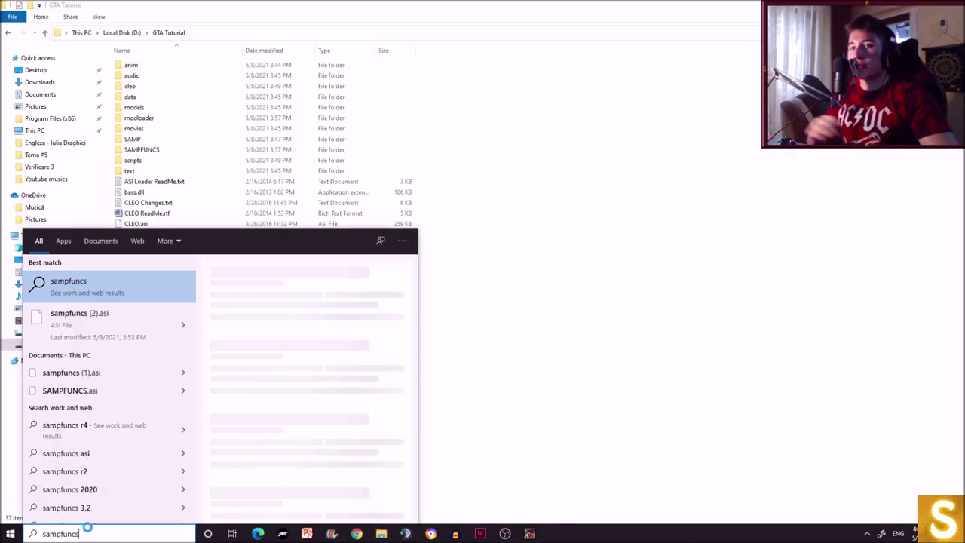
pyautogui.rightClick(115, 397)
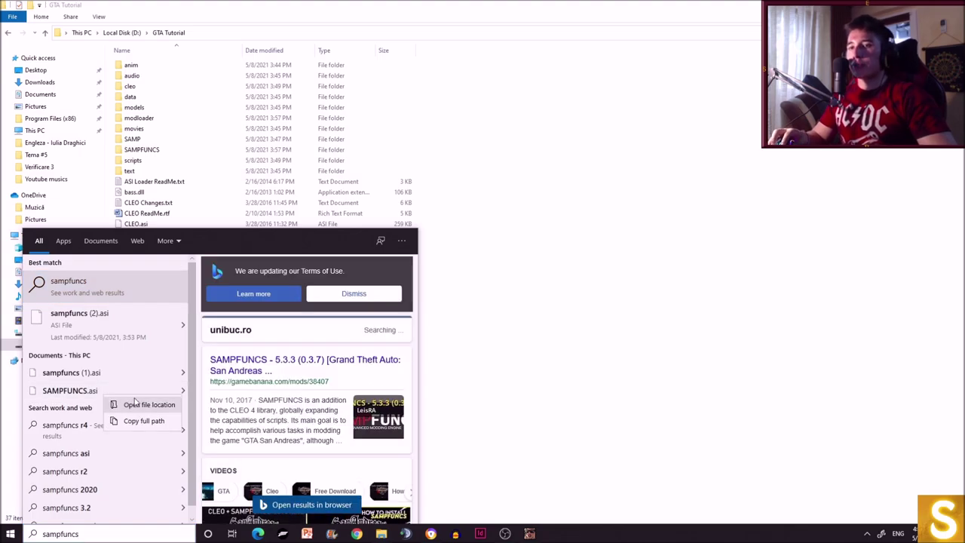
pyautogui.press('Escape')
pyautogui.rightClick(101, 395)
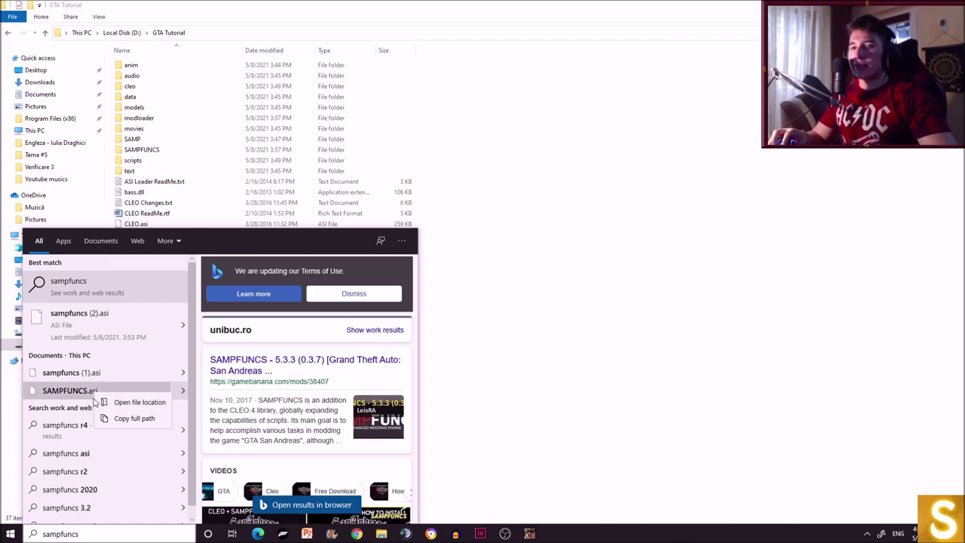
pyautogui.click(130, 405)
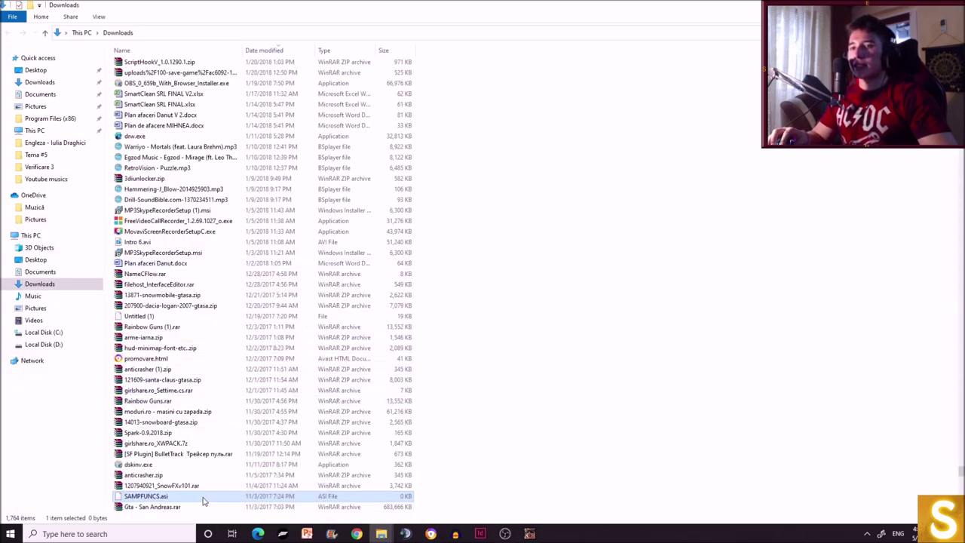
pyautogui.moveTo(206, 497); pyautogui.dragTo(560, 355)
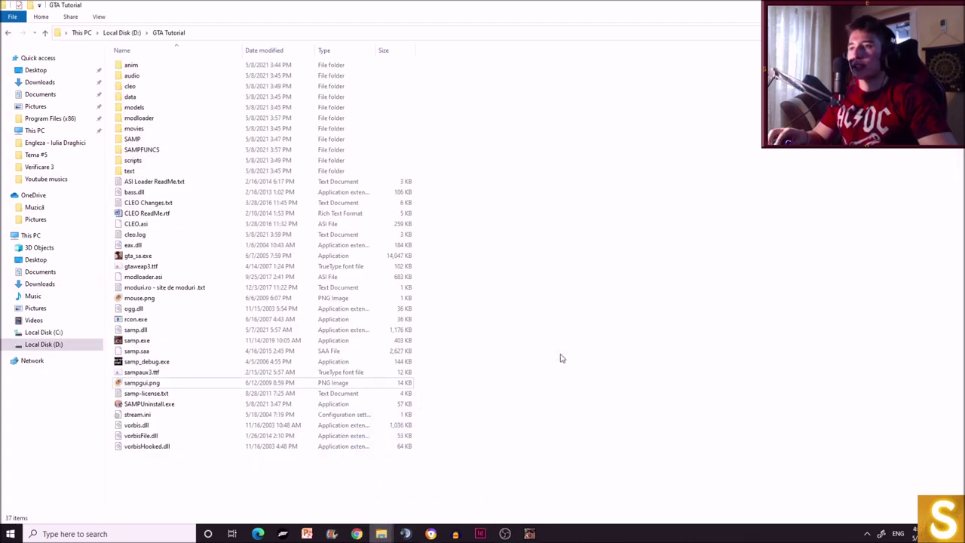
pyautogui.click(559, 290)
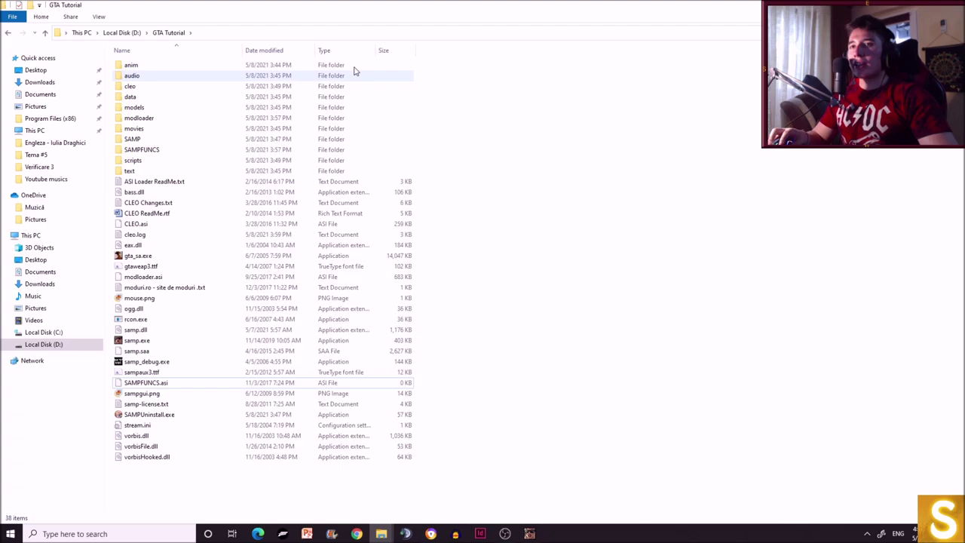
# - Locate the modloader and SAMPFUNCS folders in GTA Tutorial, examine the contents of the modloader and cleo folders, and return to GTA Tutorial
pyautogui.click(153, 119)
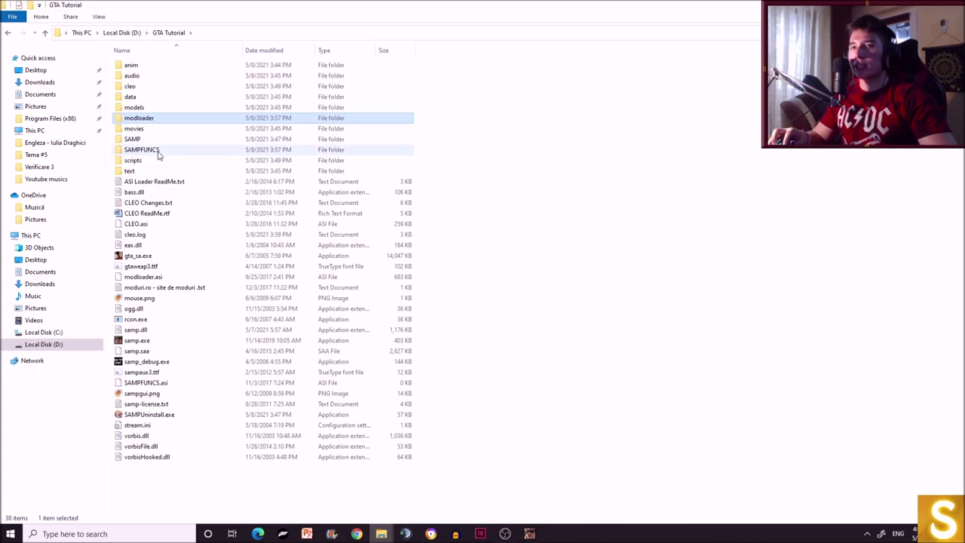
pyautogui.click(159, 151)
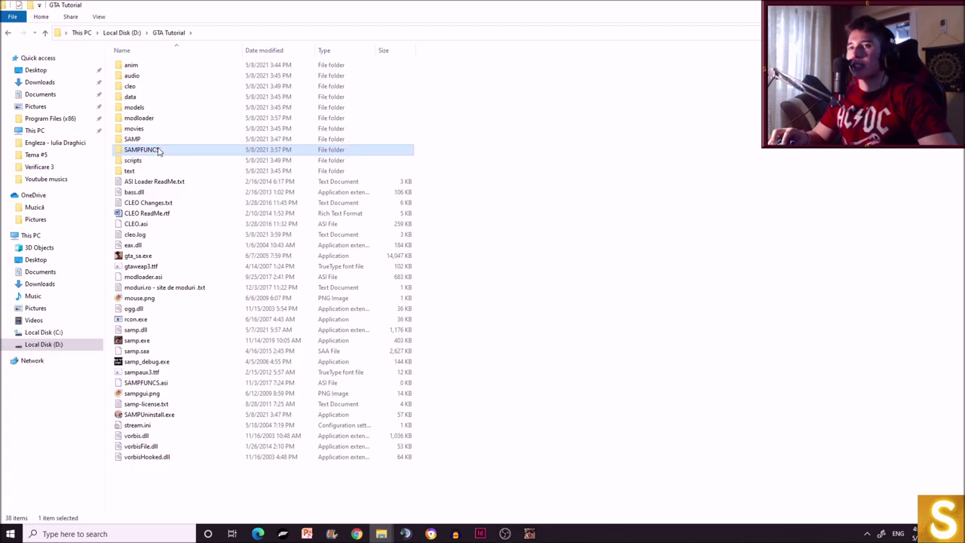
pyautogui.click(573, 173)
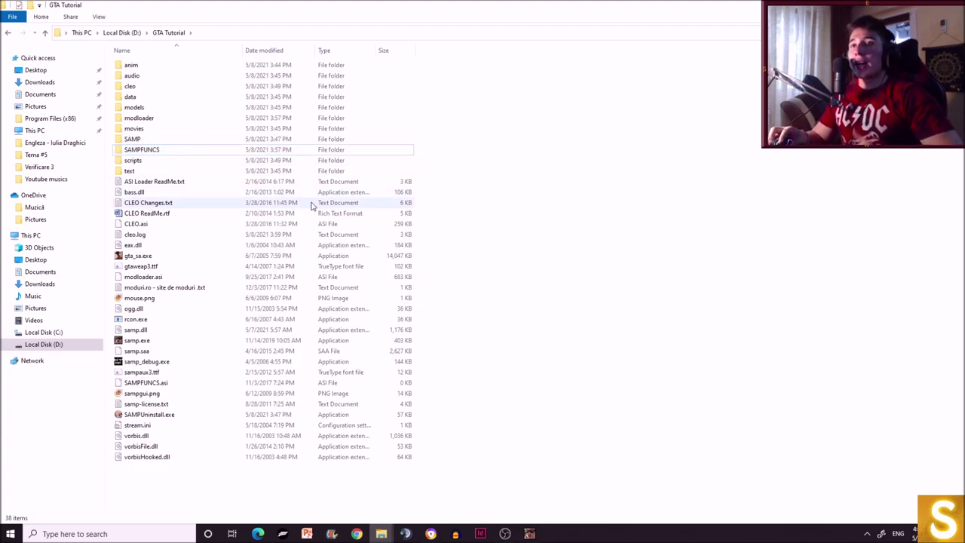
pyautogui.click(140, 118)
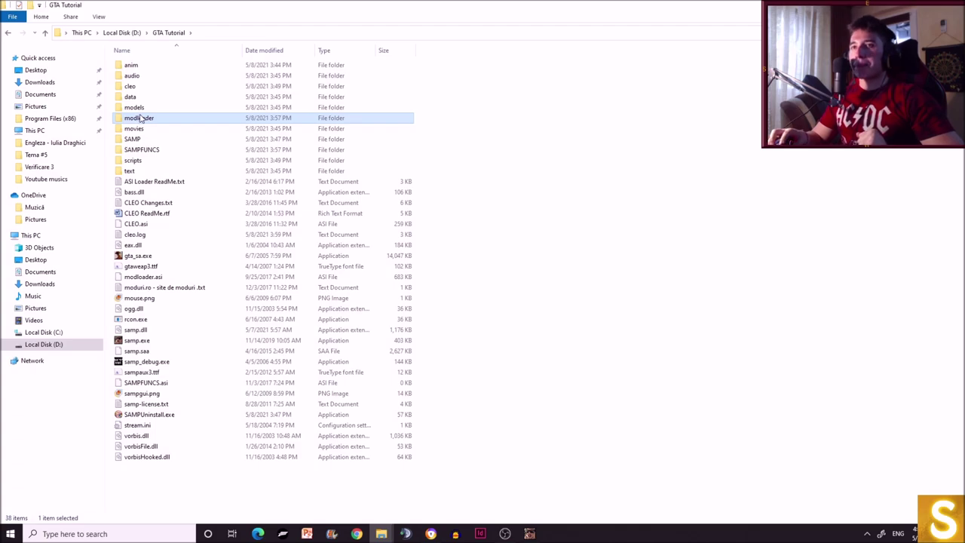
pyautogui.doubleClick(153, 122)
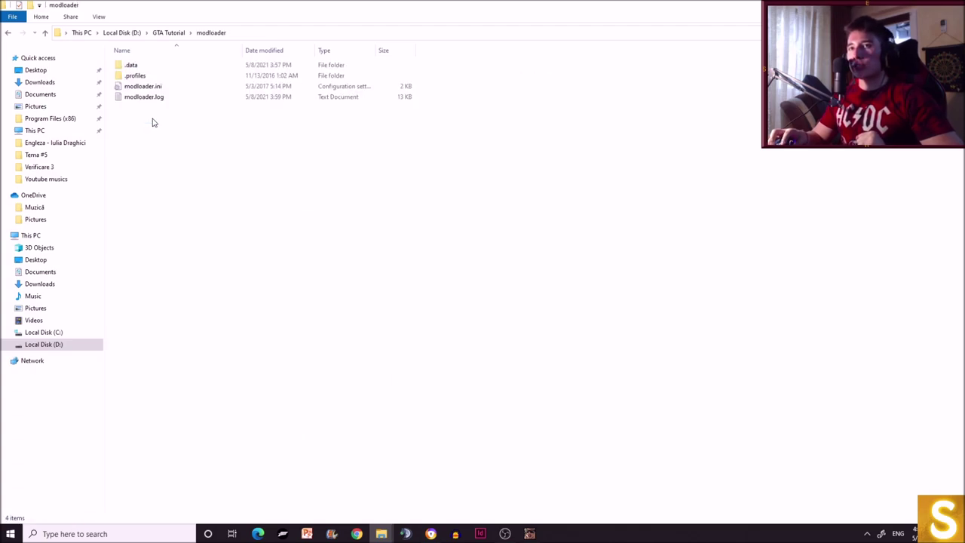
pyautogui.click(5, 34)
pyautogui.doubleClick(138, 87)
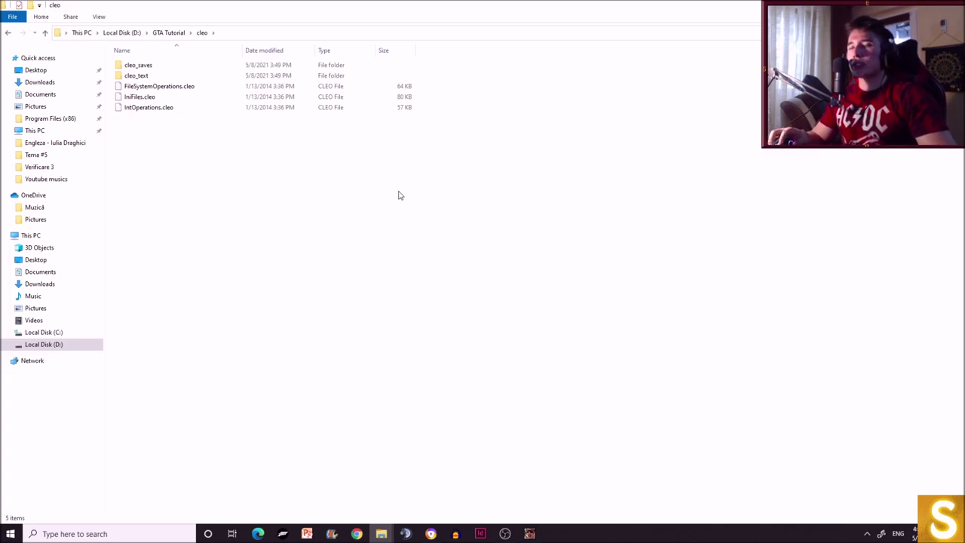
pyautogui.click(8, 32)
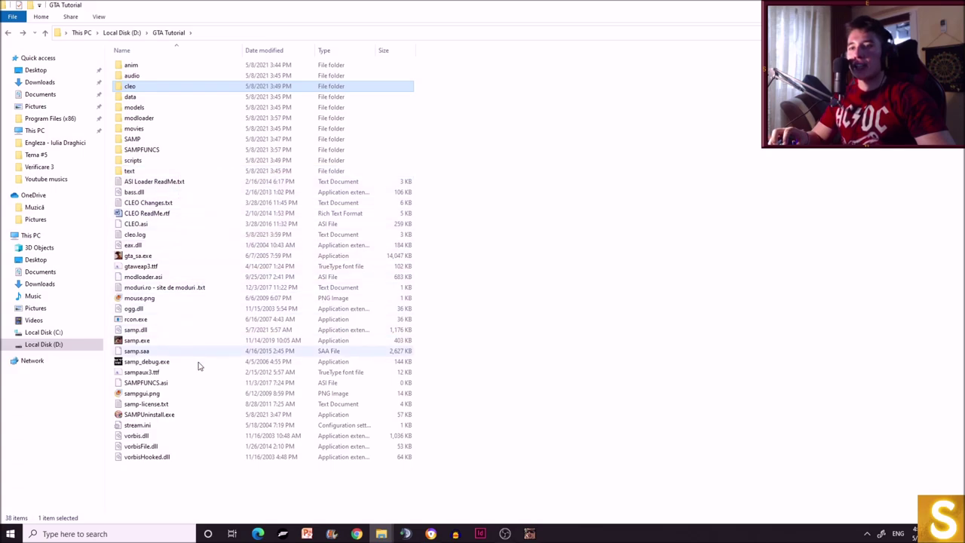
pyautogui.click(168, 482)
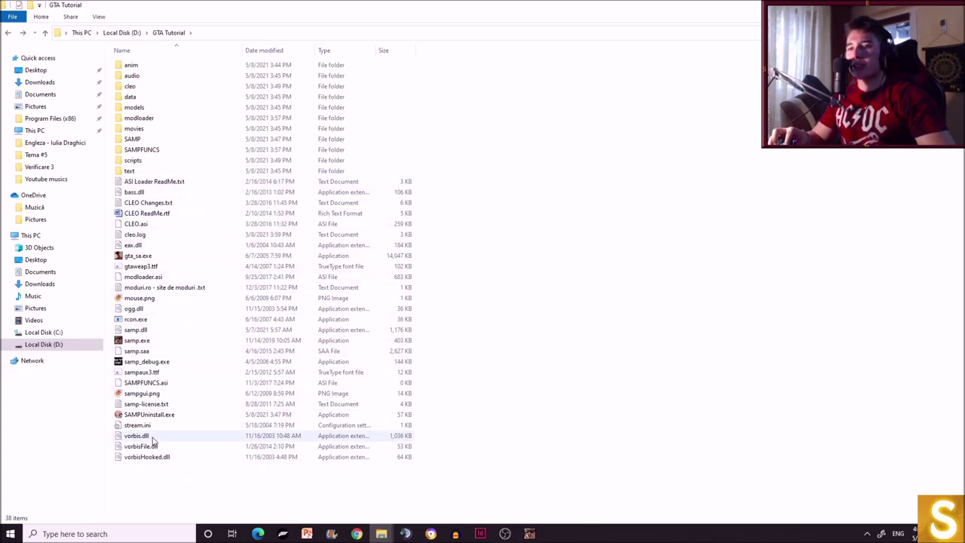
pyautogui.click(151, 437)
pyautogui.click(146, 488)
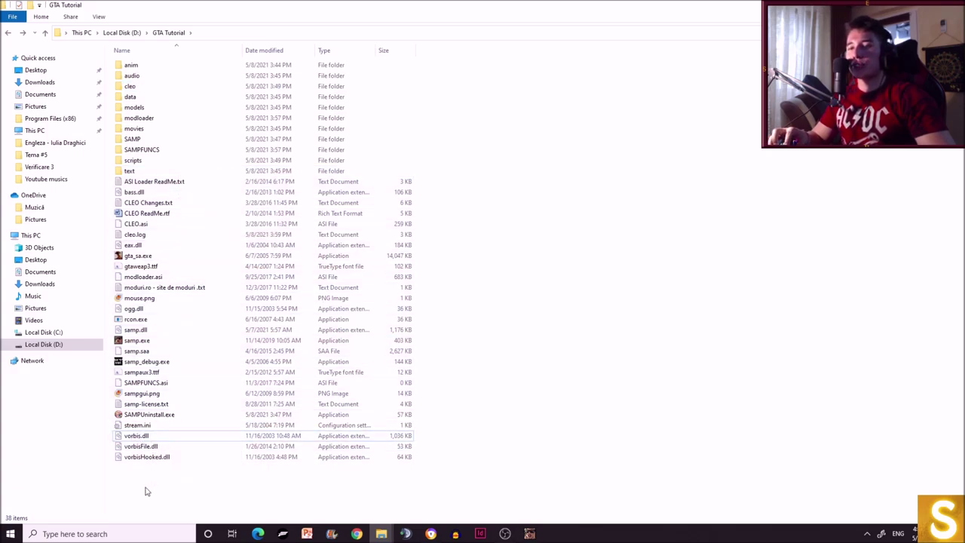
pyautogui.click(150, 435)
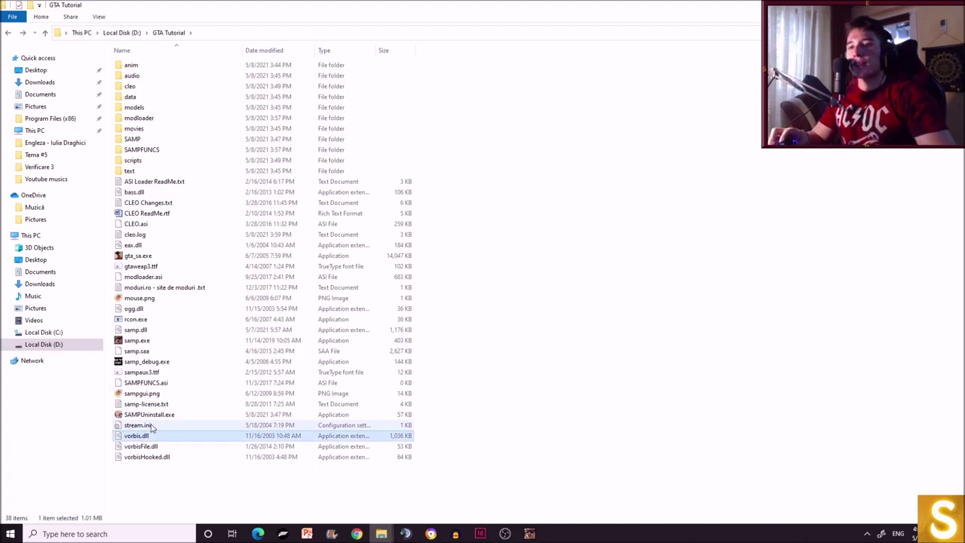
pyautogui.click(195, 461)
pyautogui.click(181, 487)
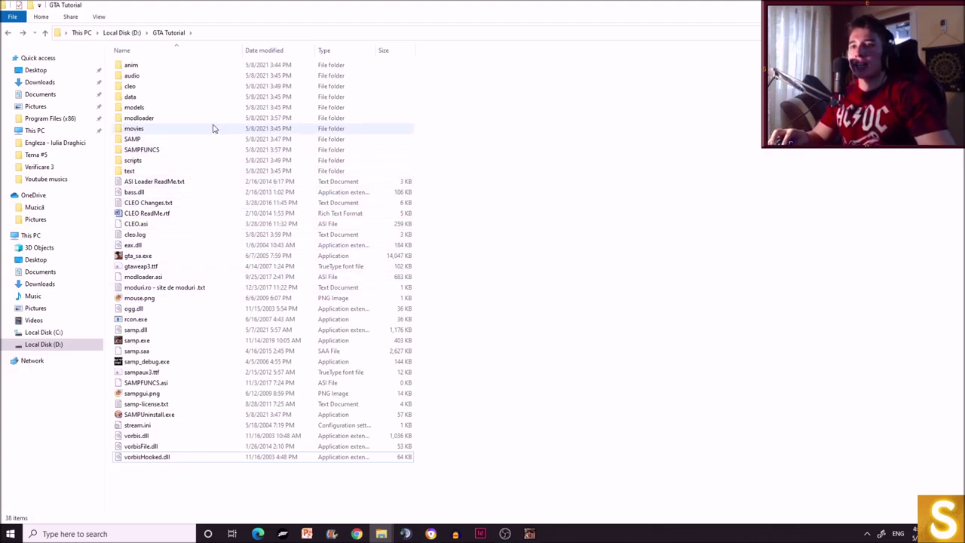
pyautogui.click(138, 439)
pyautogui.click(159, 493)
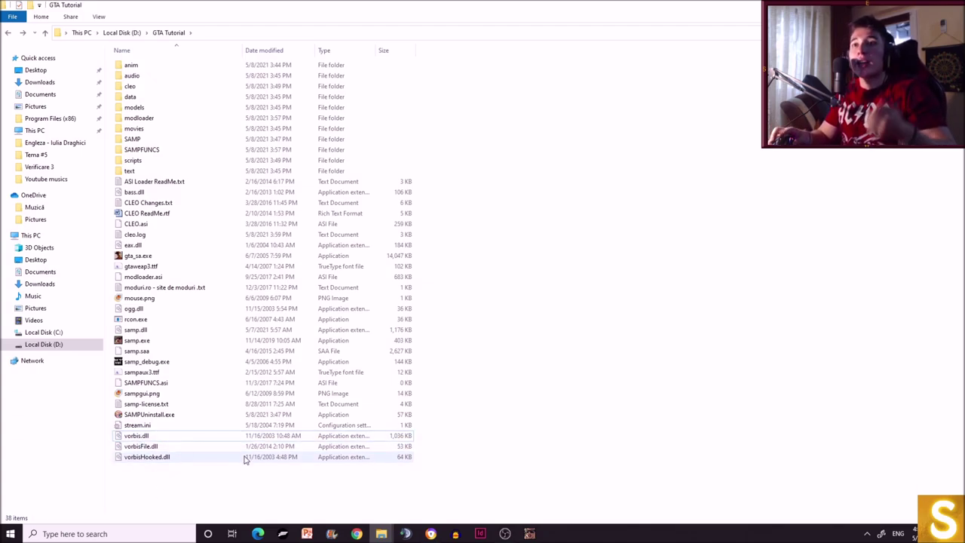
# - Examine the contents of the modloader folder in GTA Tutorial and return to the game folder
pyautogui.click(167, 121)
pyautogui.click(167, 121)
pyautogui.doubleClick(185, 123)
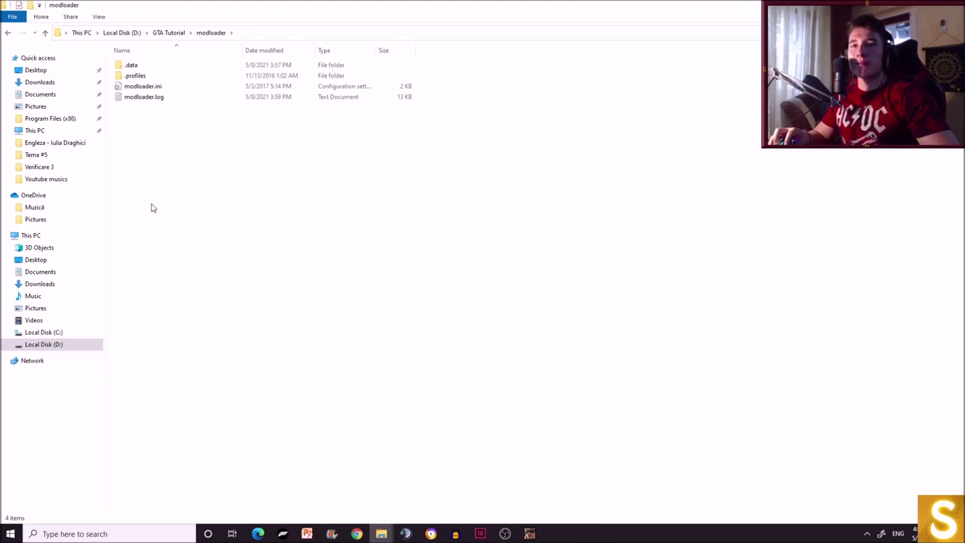
pyautogui.click(9, 33)
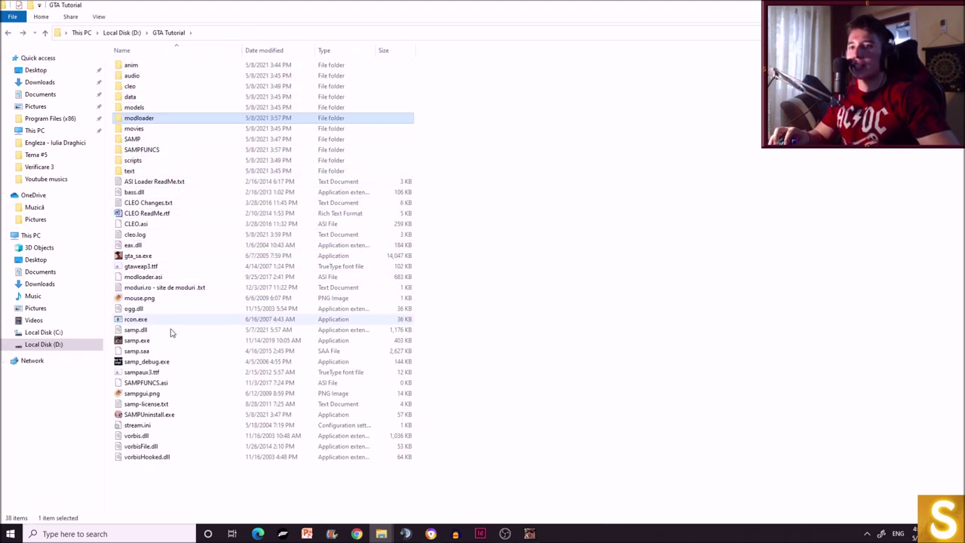
pyautogui.doubleClick(185, 120)
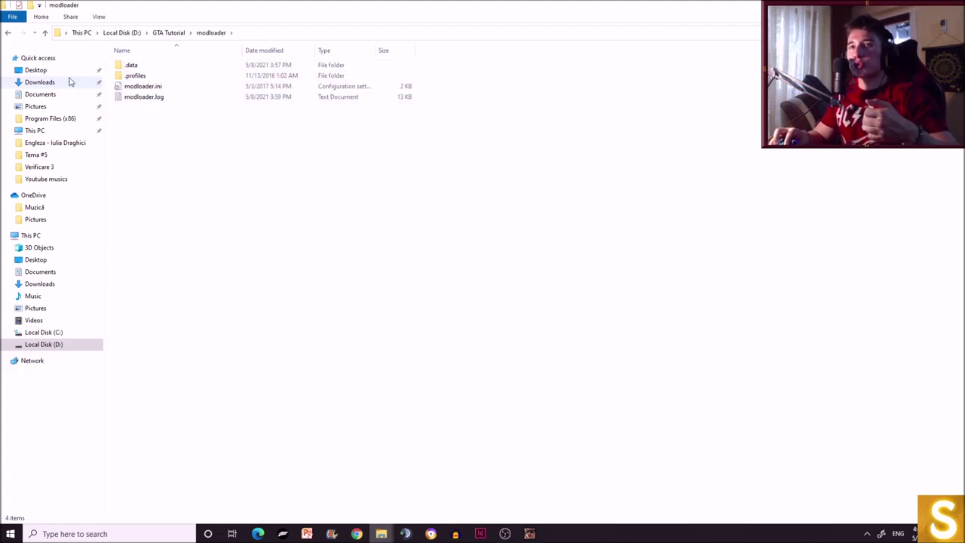
pyautogui.click(9, 33)
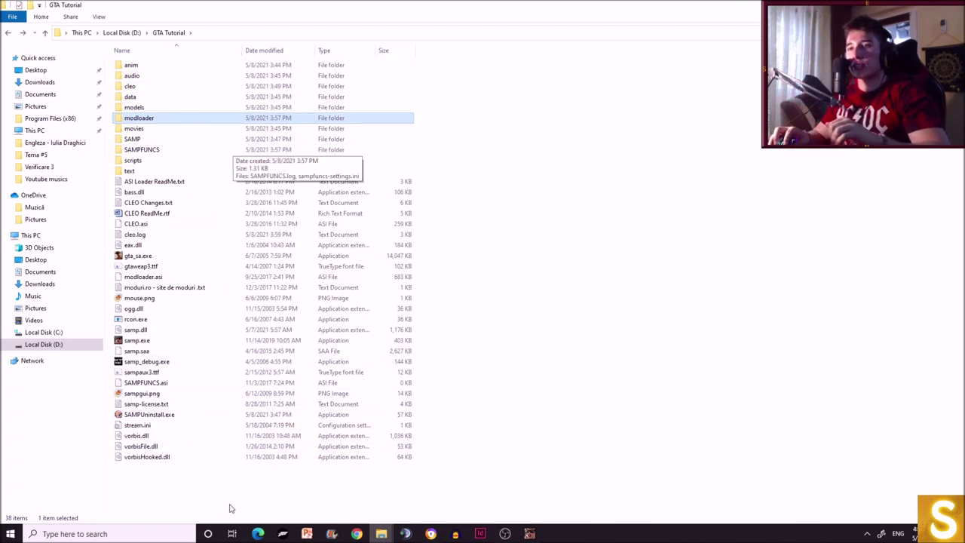
pyautogui.doubleClick(183, 119)
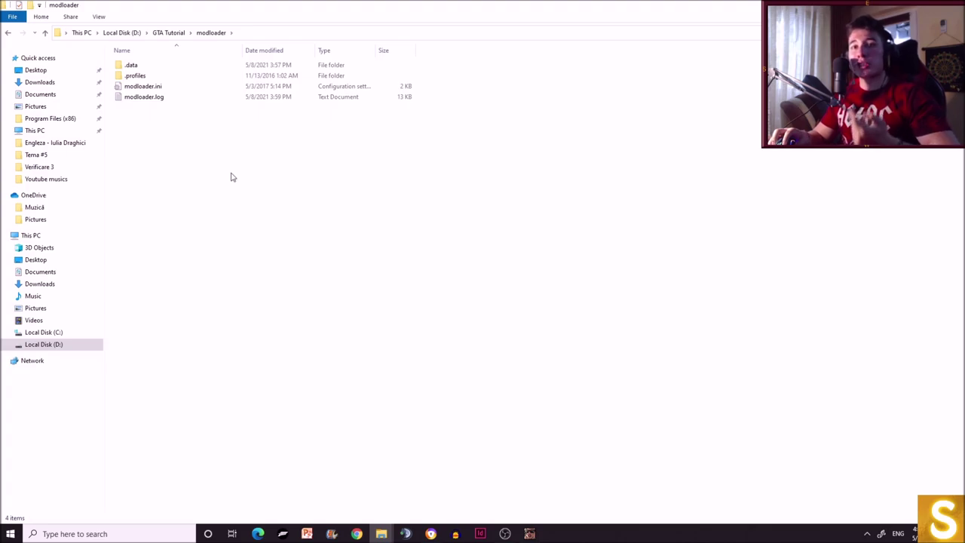
pyautogui.click(8, 33)
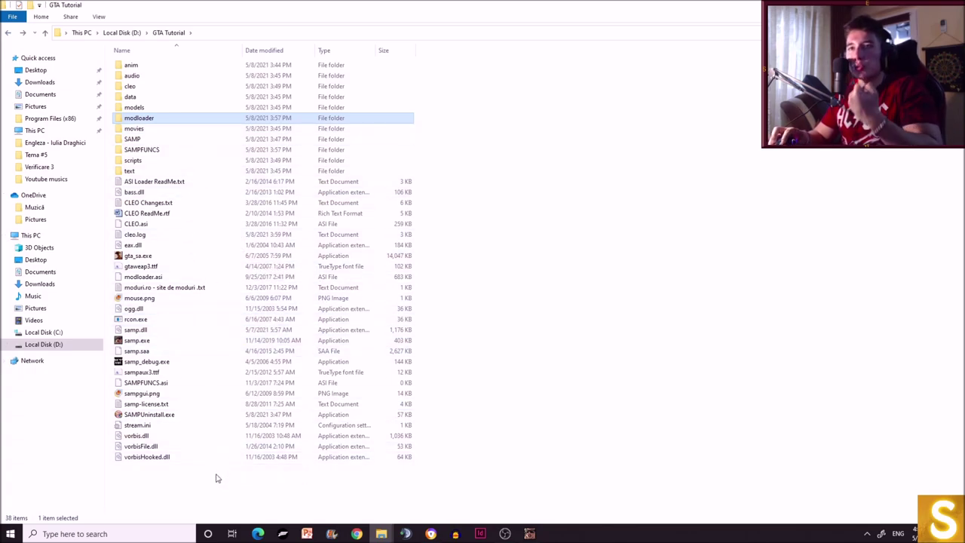
# - Examine the SAMPFUNCS folder and the .profiles entry inside the modloader folder, returning to GTA Tutorial
pyautogui.doubleClick(159, 151)
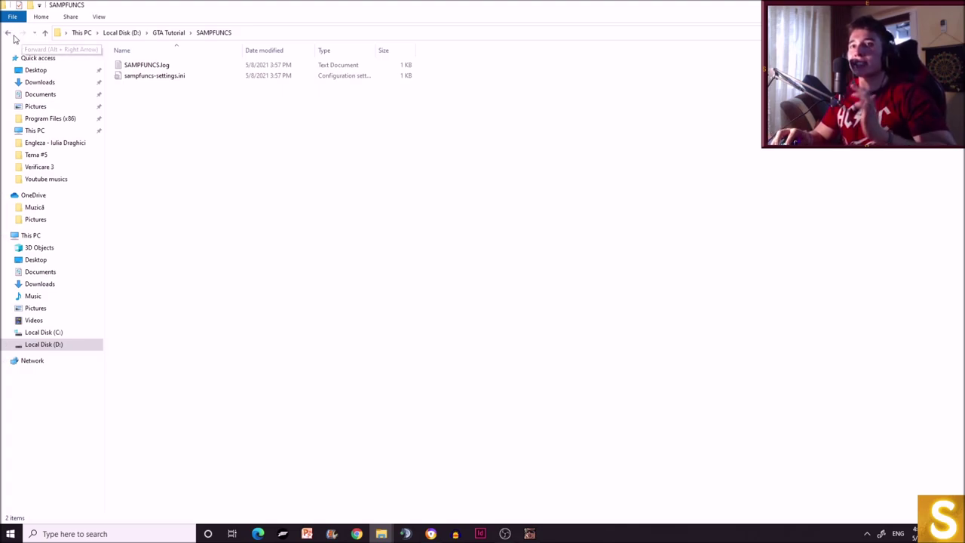
pyautogui.click(7, 35)
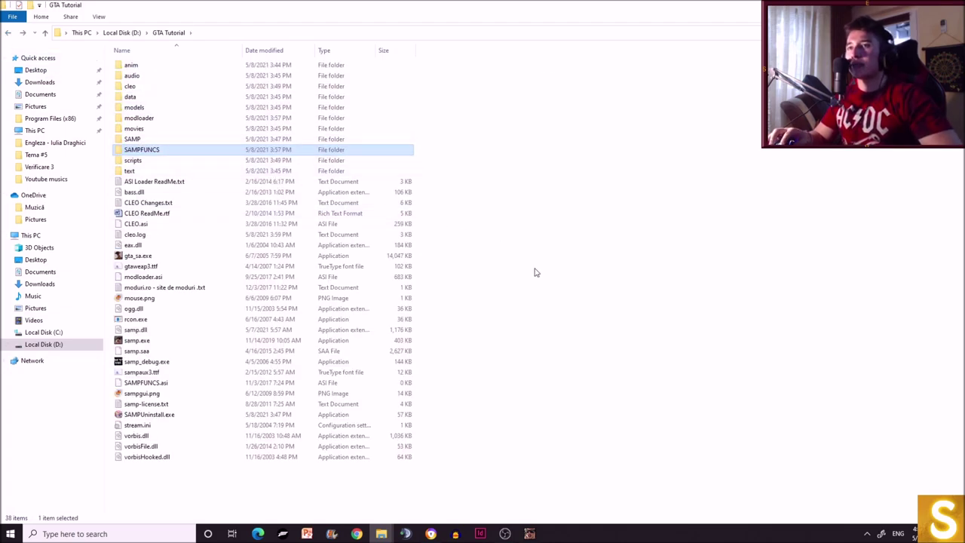
pyautogui.click(150, 120)
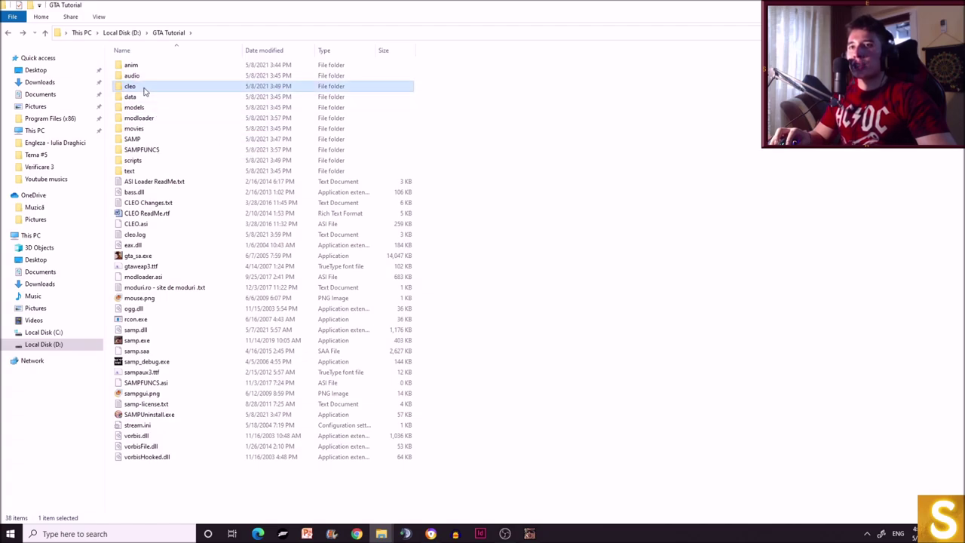
pyautogui.doubleClick(156, 120)
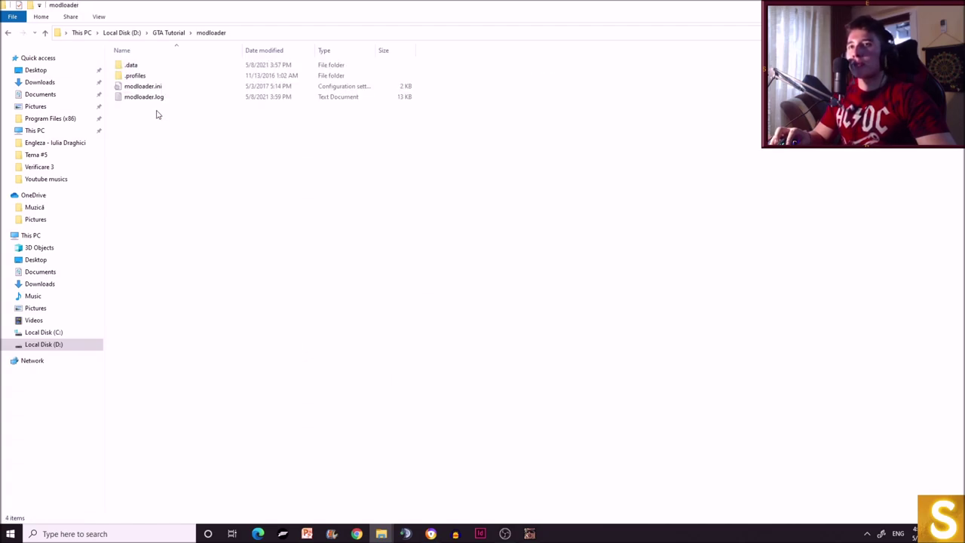
pyautogui.click(136, 76)
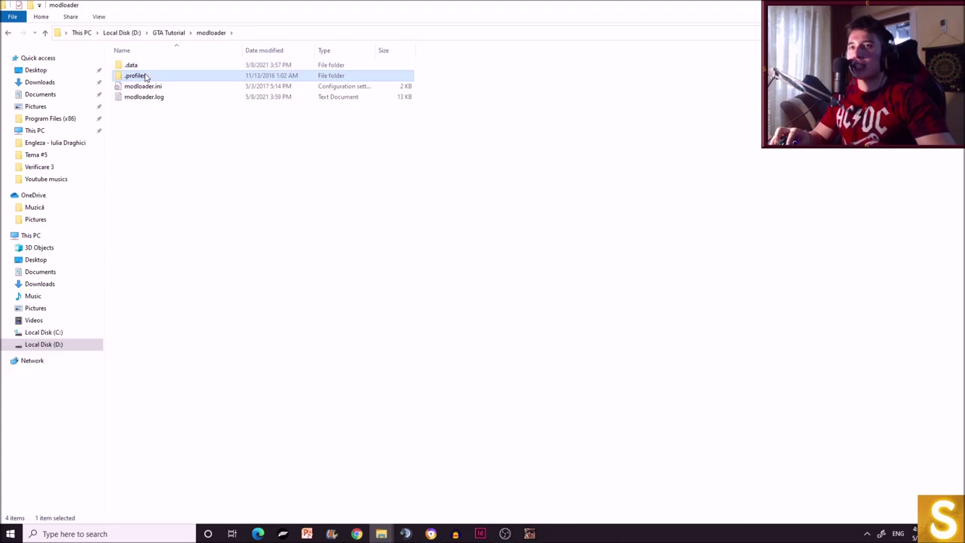
pyautogui.click(7, 32)
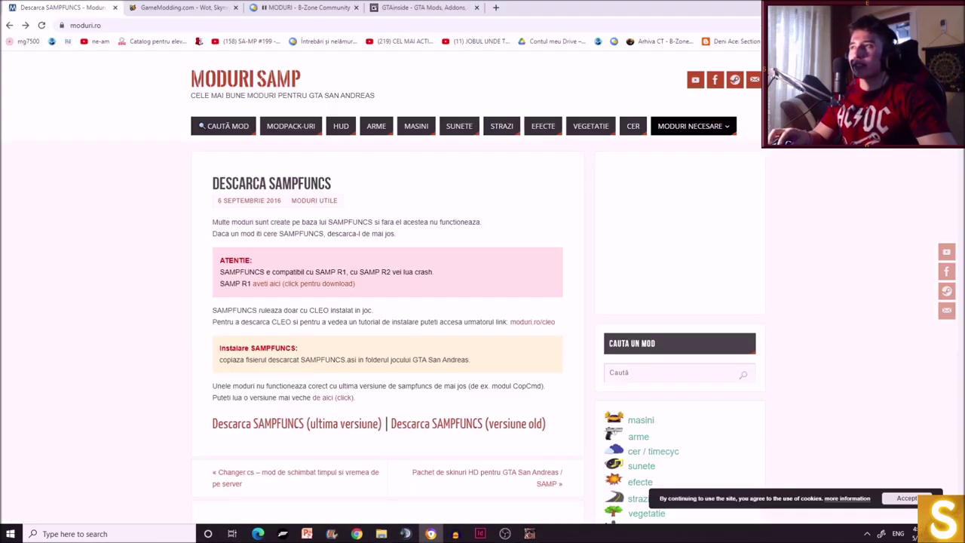
# - Switch to San Andreas Multiplayer, open its settings and browse the drives for the San Andreas installation location
pyautogui.click(529, 534)
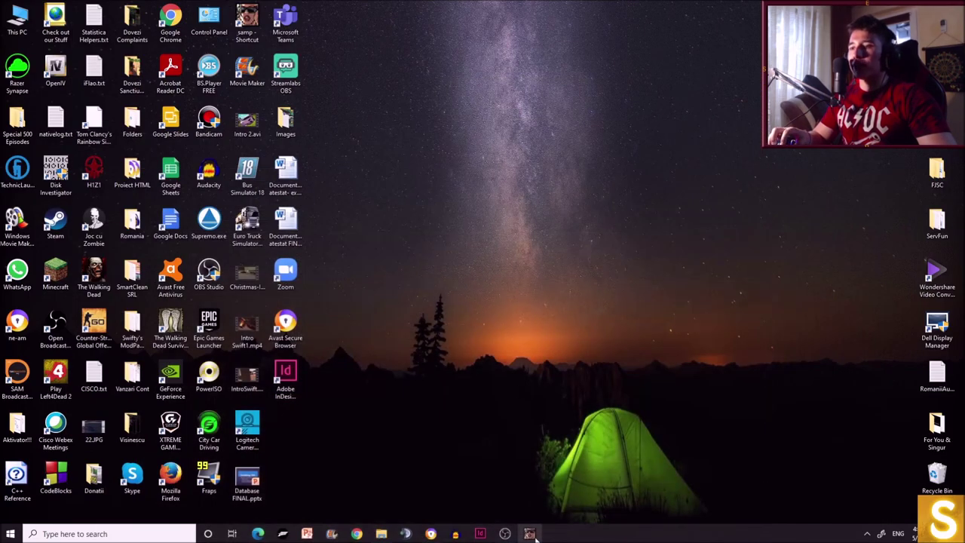
pyautogui.click(529, 534)
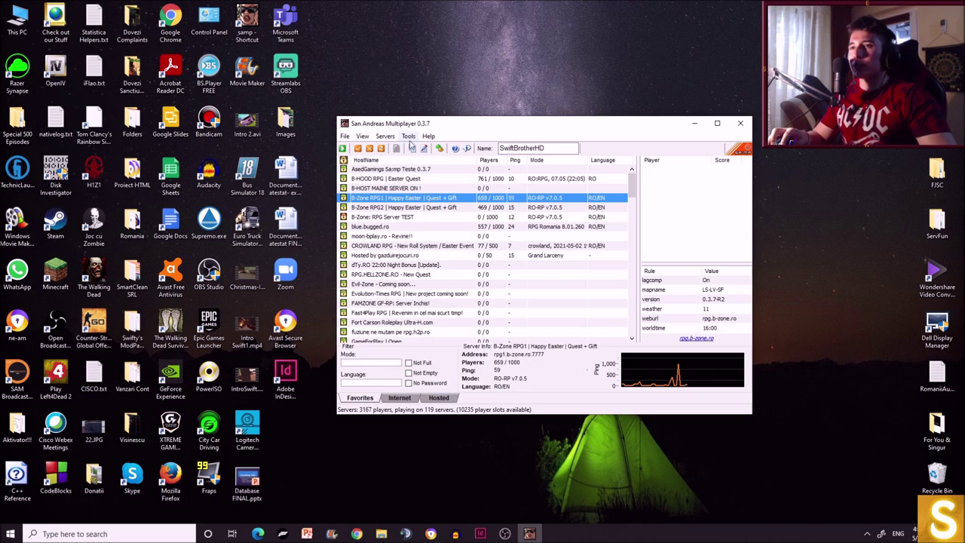
pyautogui.moveTo(471, 125); pyautogui.dragTo(425, 139)
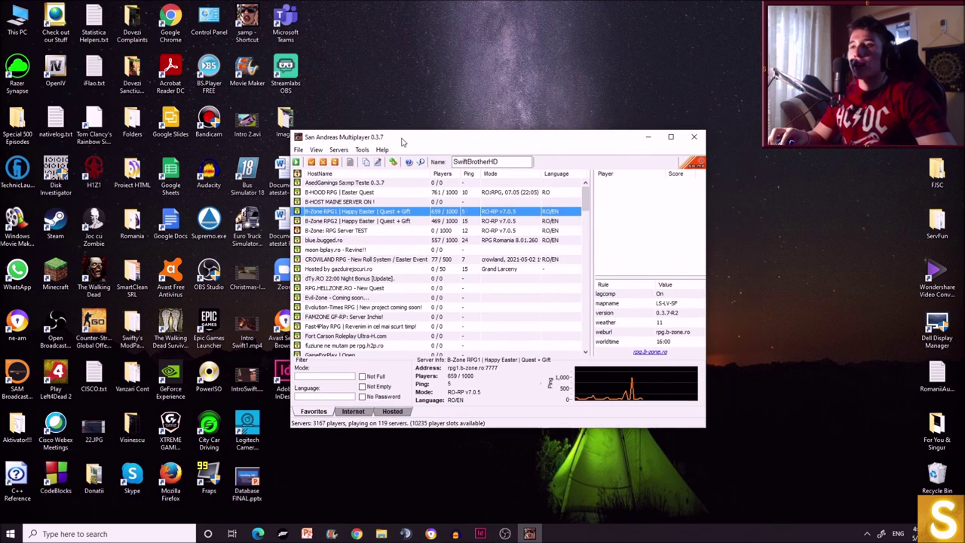
pyautogui.click(362, 150)
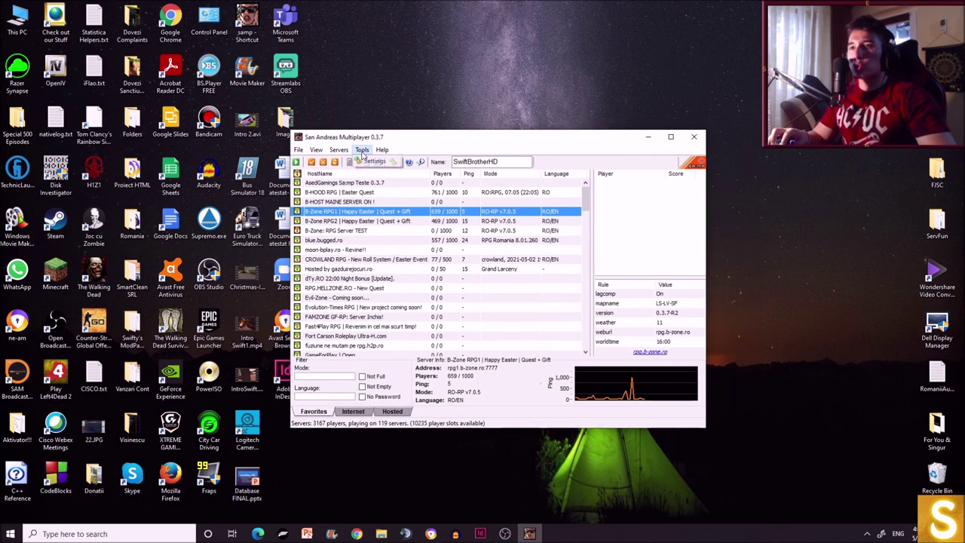
pyautogui.click(370, 162)
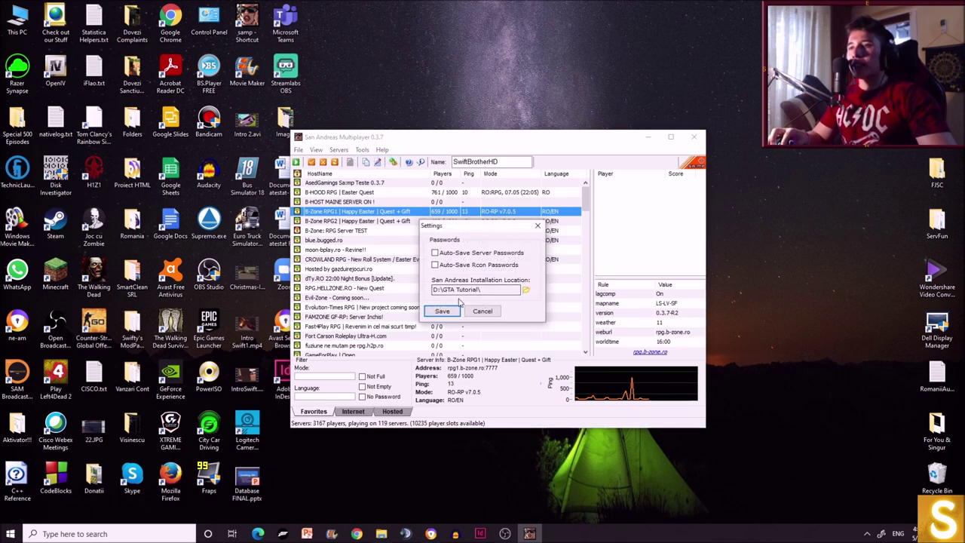
pyautogui.click(525, 292)
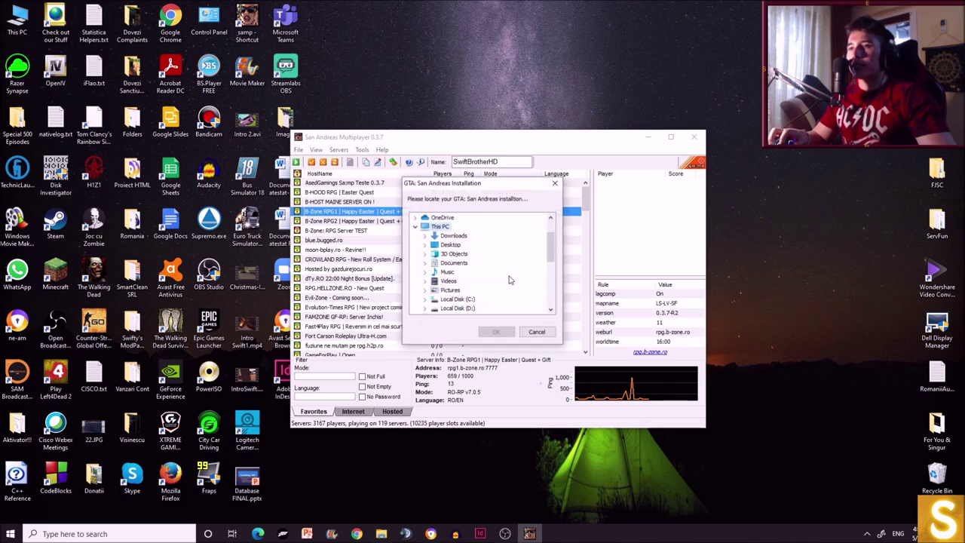
pyautogui.scroll(-2, 460, 275)
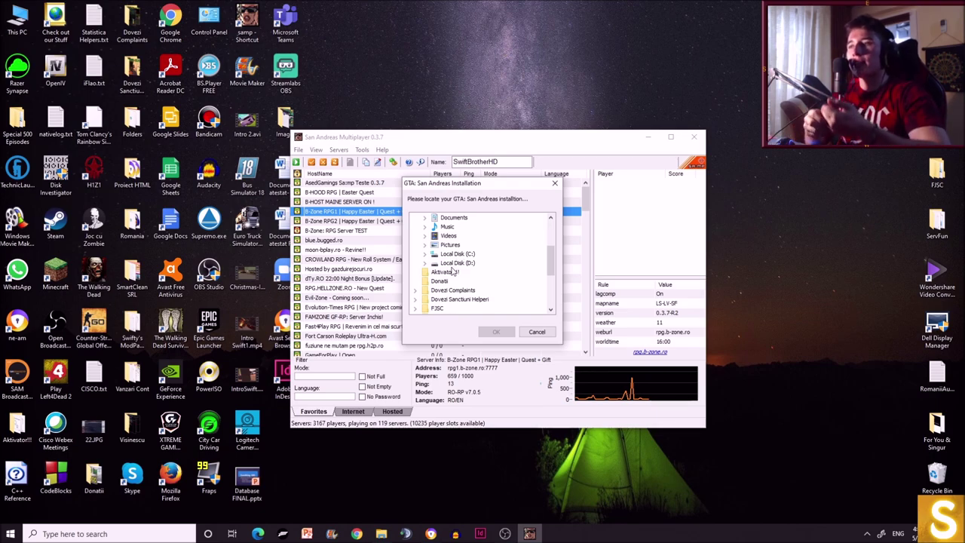
# - Switch to File Explorer and delete the GTA Tutorial mod mafie folder from Local Disk (D:)
pyautogui.click(381, 533)
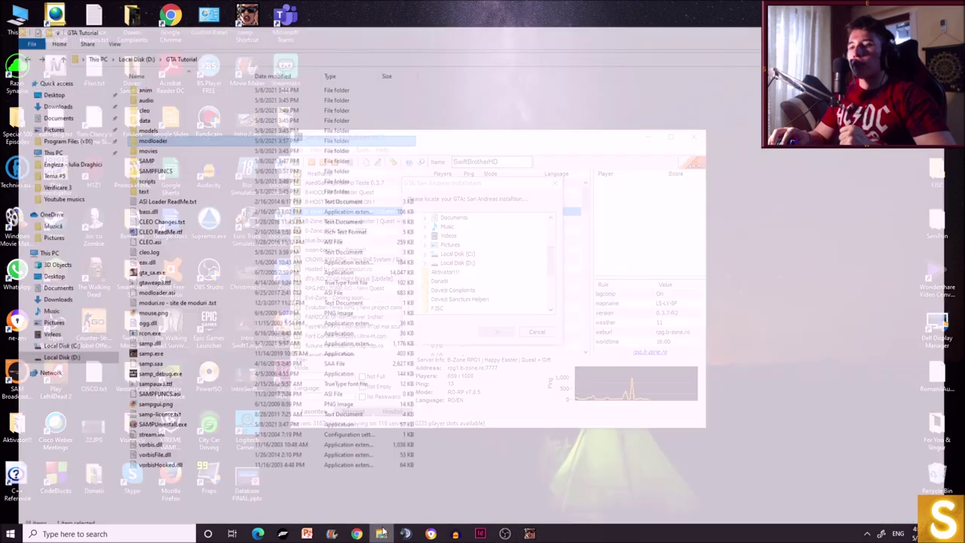
pyautogui.click(7, 32)
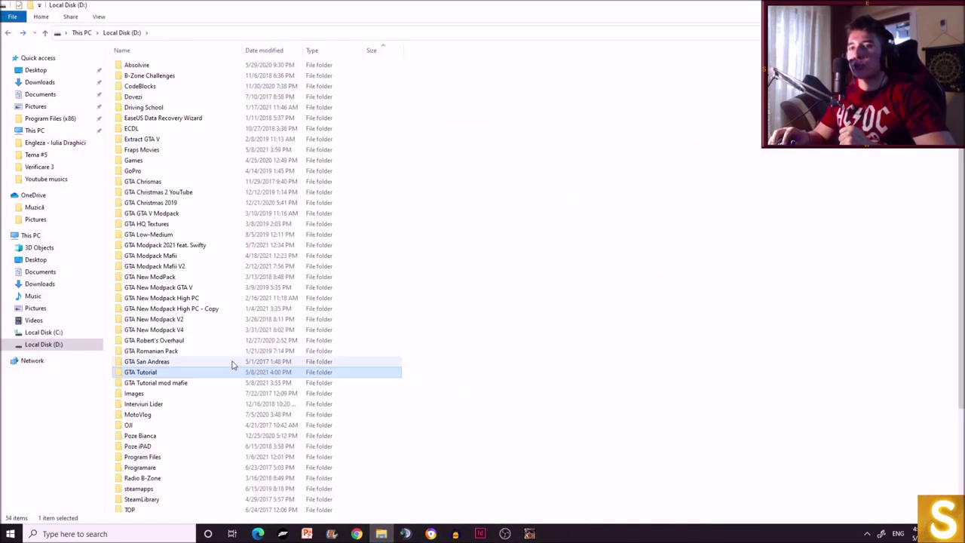
pyautogui.click(178, 382)
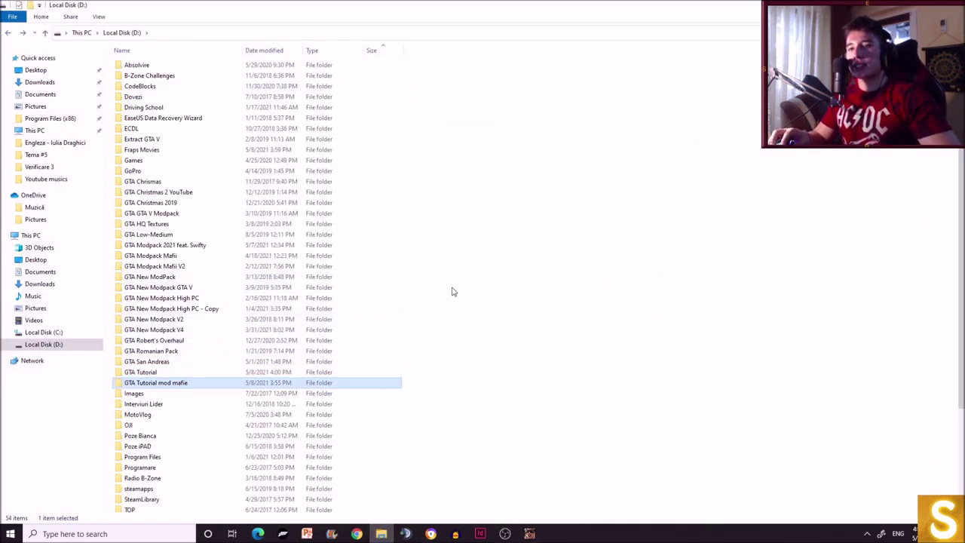
pyautogui.press('Delete')
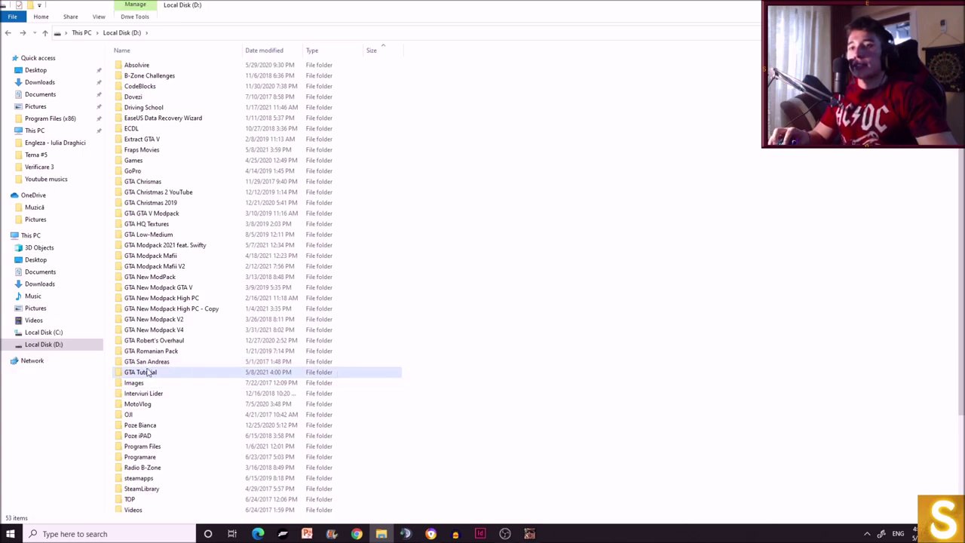
# - Create a folder named GTA Tutorial moduri vara on Local Disk (D:) and return from it to select the GTA Tutorial folder
pyautogui.rightClick(432, 414)
pyautogui.moveTo(461, 388)
pyautogui.click(590, 391)
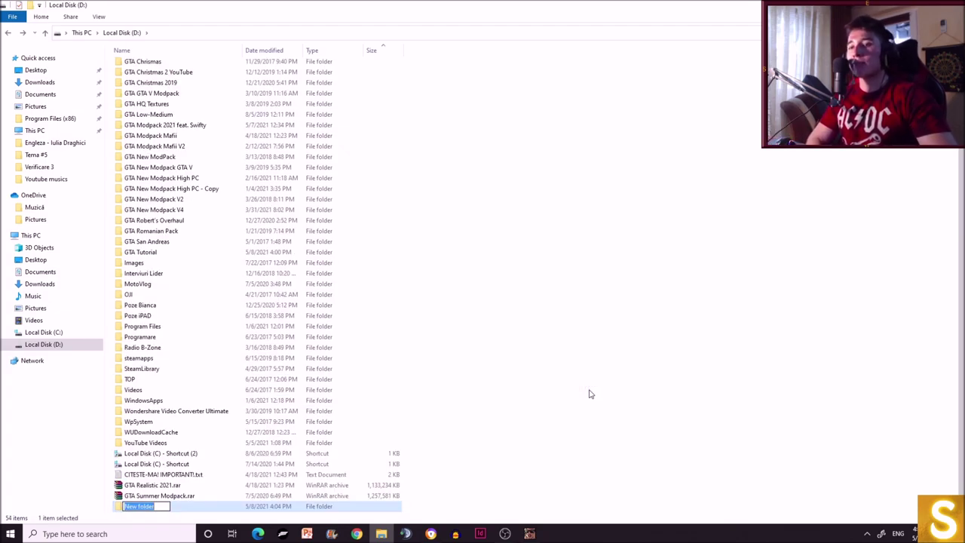
pyautogui.write('GTA')
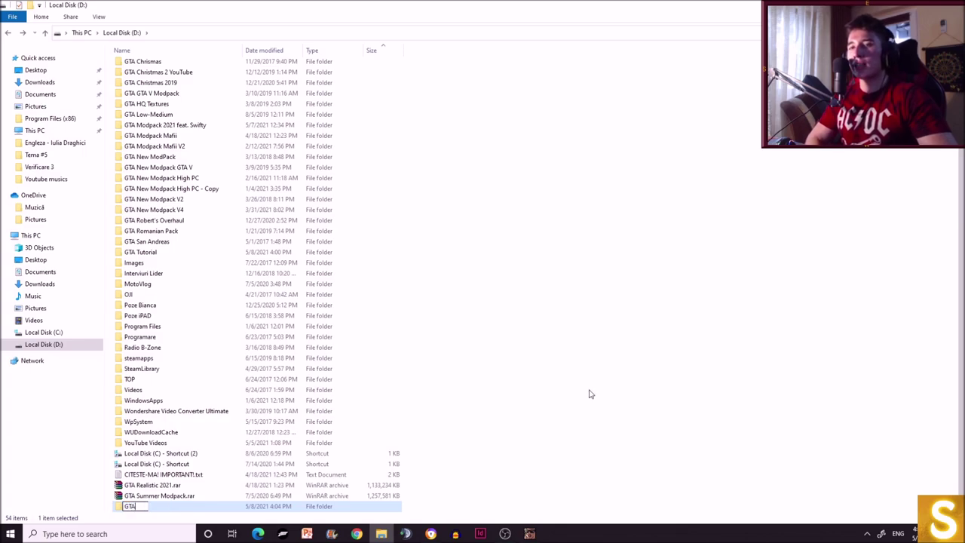
pyautogui.write(' Tuto')
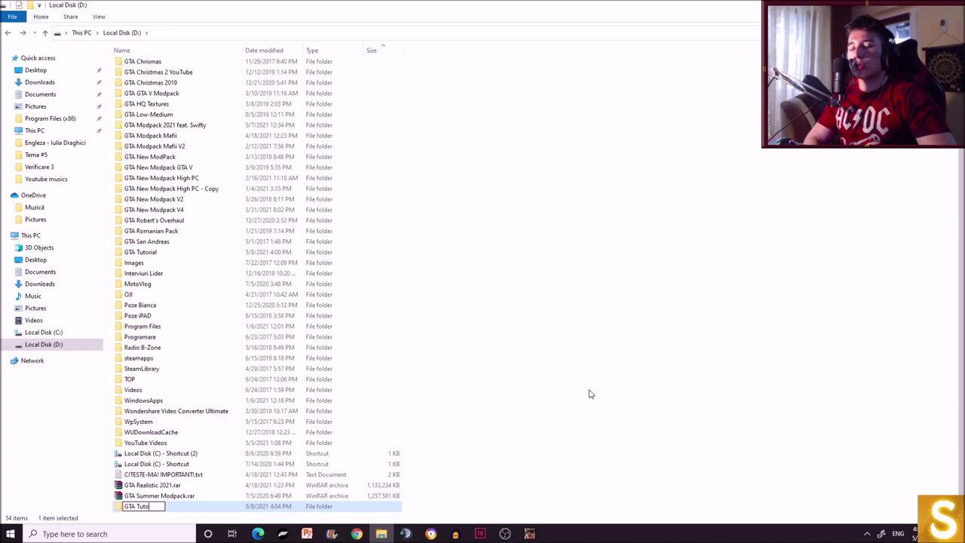
pyautogui.write('rial moduri vara')
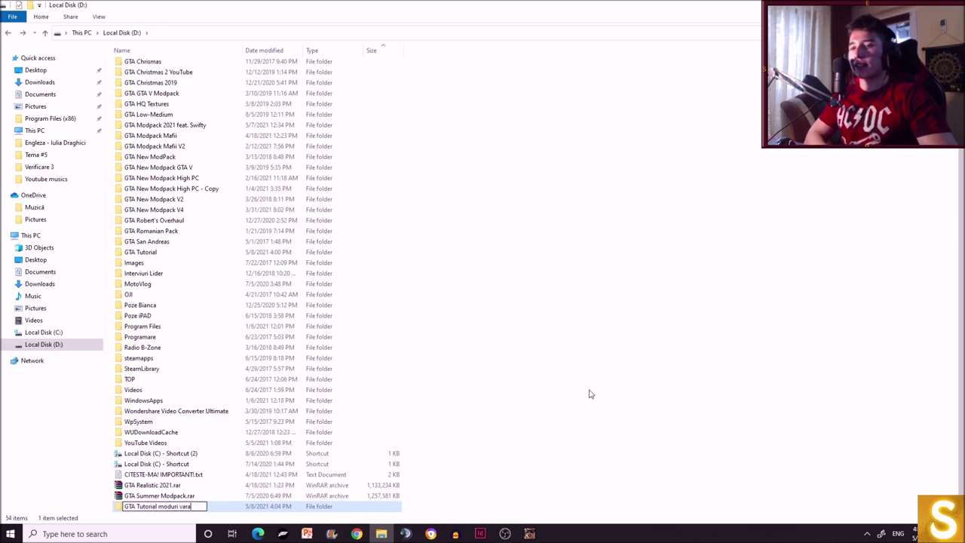
pyautogui.press('Return')
pyautogui.press('Return')
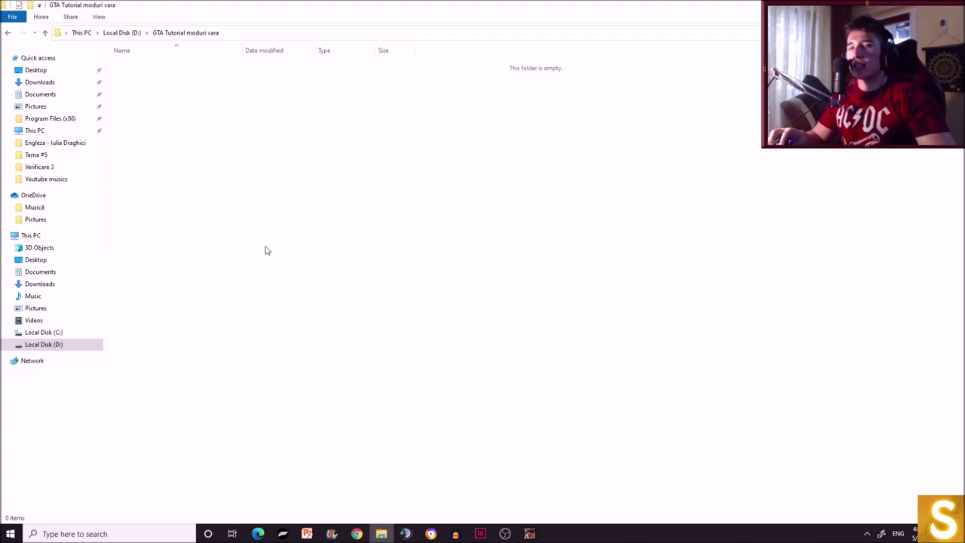
pyautogui.click(9, 33)
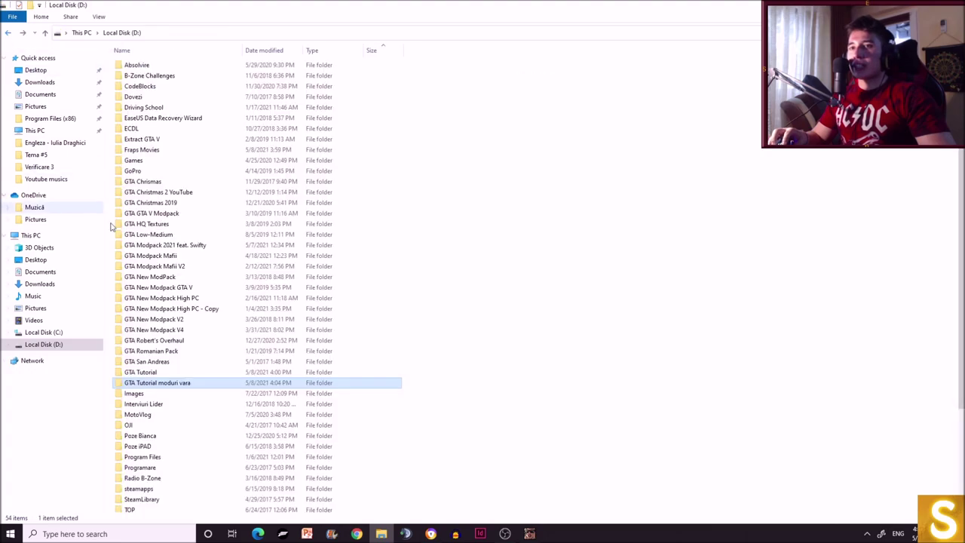
pyautogui.click(150, 373)
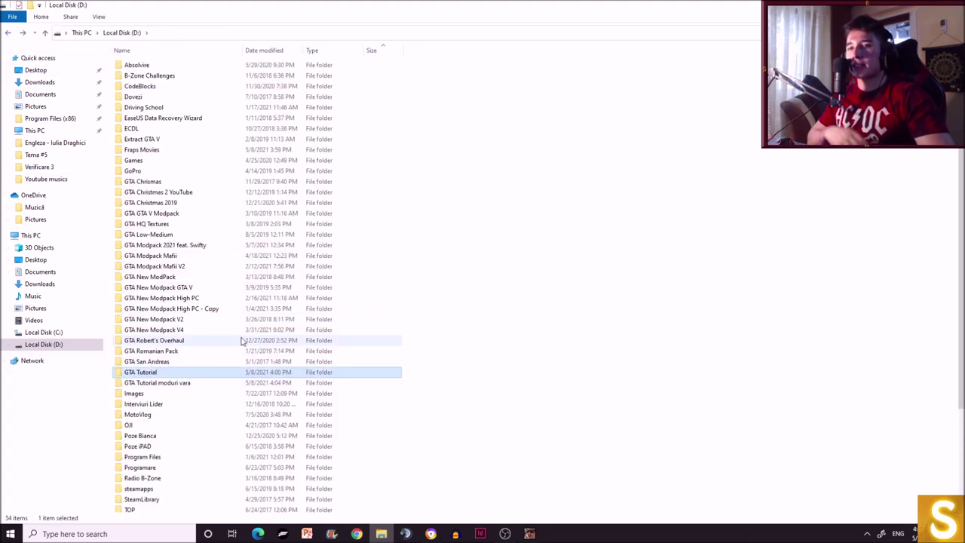
pyautogui.click(179, 383)
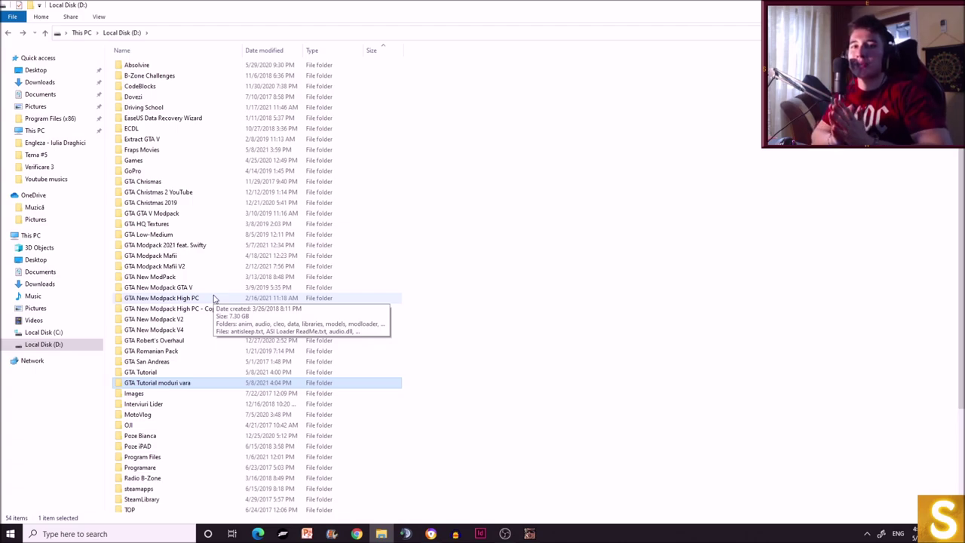
pyautogui.click(179, 257)
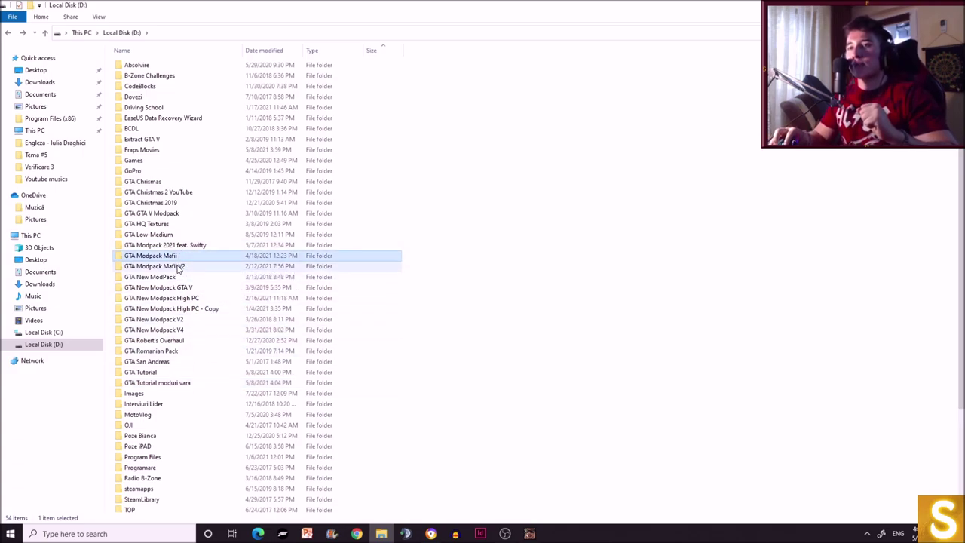
pyautogui.click(170, 247)
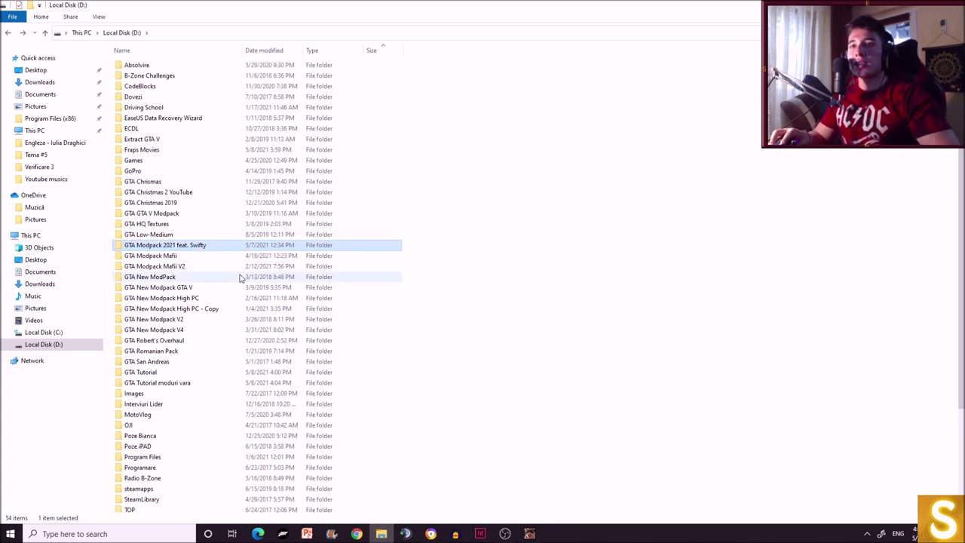
# - Switch to San Andreas Multiplayer, close the open folder browser and choose D:\GTA Tutorial as the San Andreas installation location
pyautogui.click(528, 534)
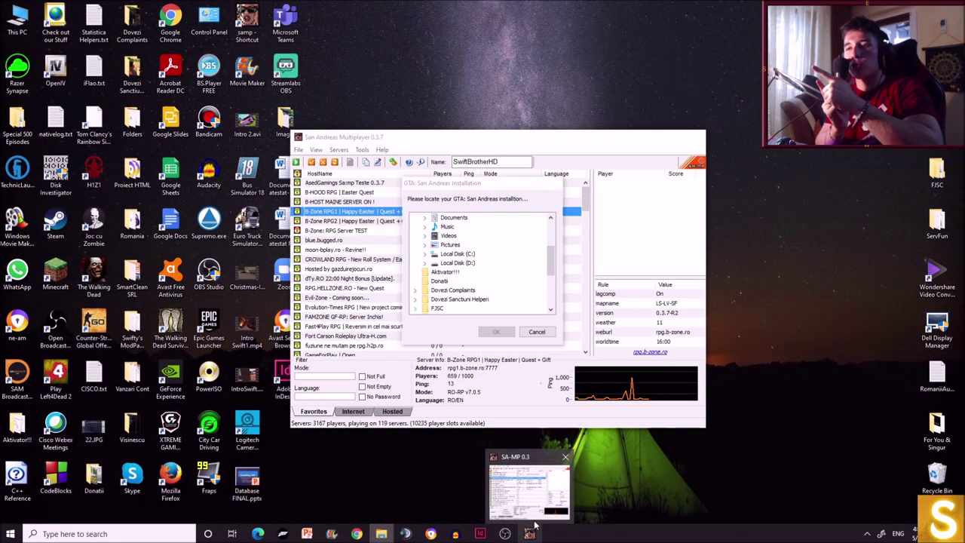
pyautogui.click(530, 494)
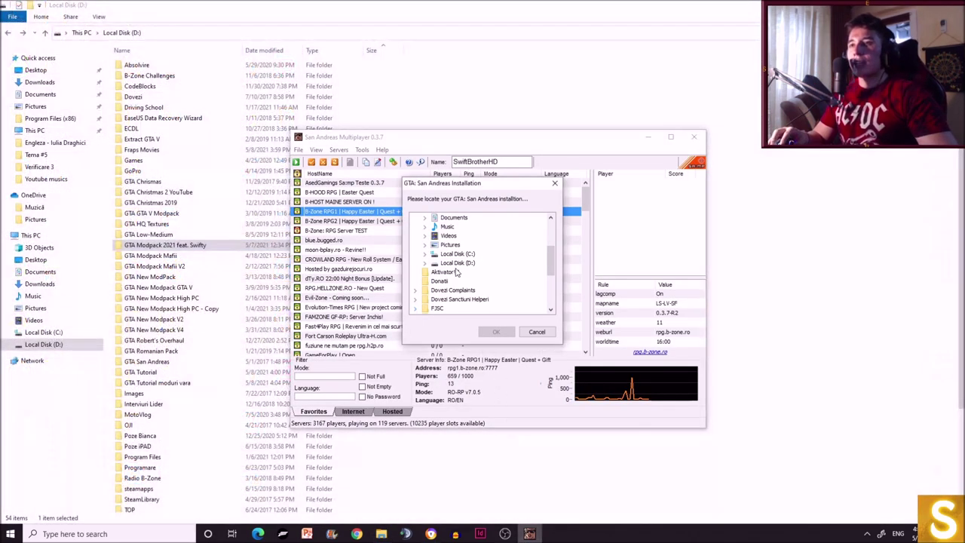
pyautogui.click(554, 183)
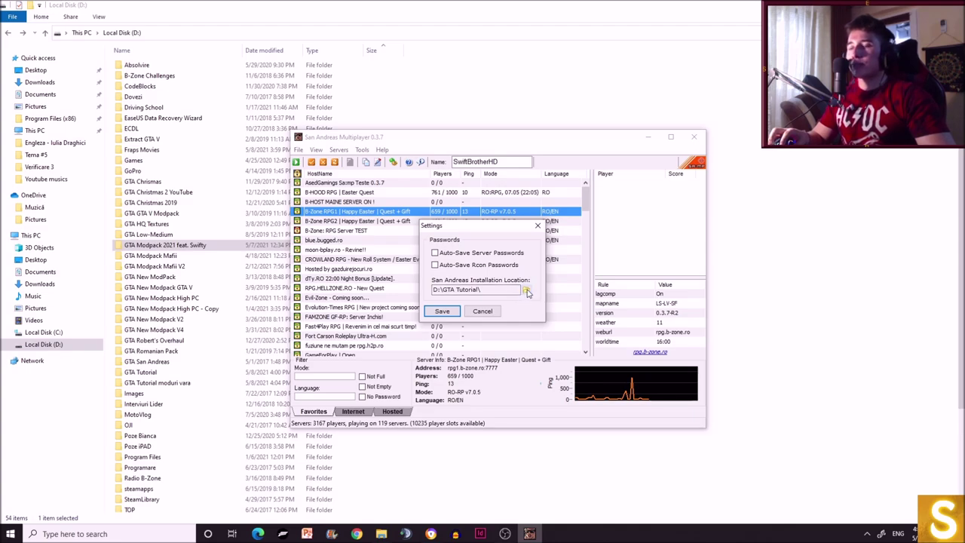
pyautogui.click(528, 292)
pyautogui.doubleClick(465, 262)
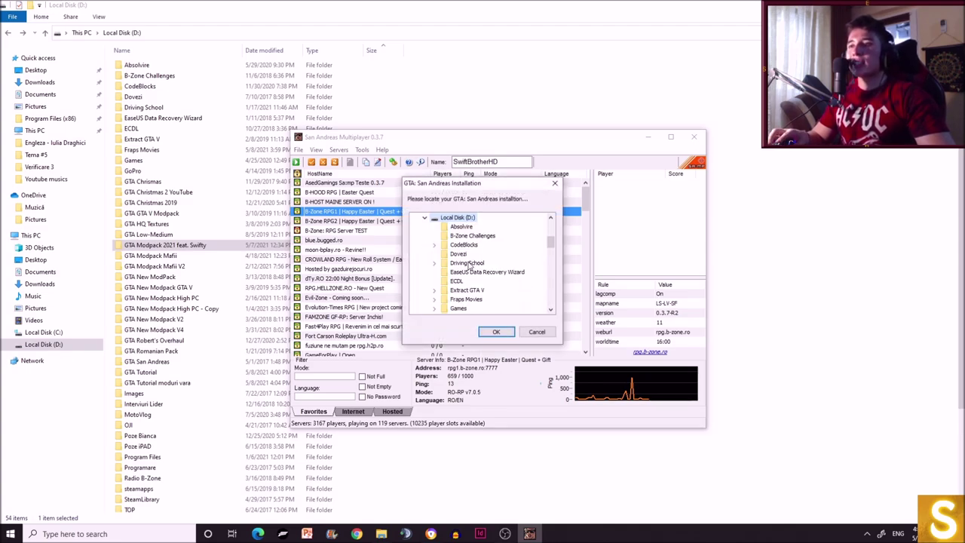
pyautogui.scroll(-8, 467, 264)
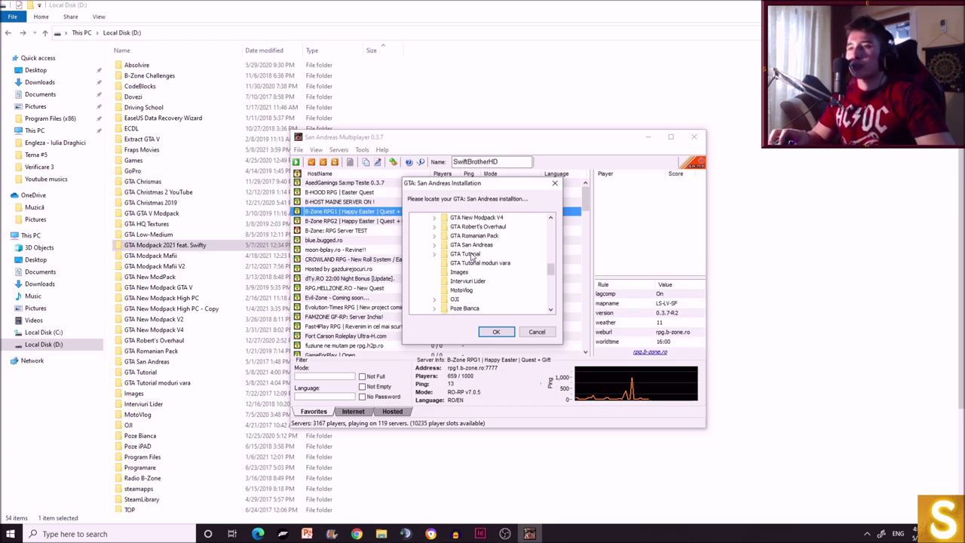
pyautogui.doubleClick(471, 256)
pyautogui.click(496, 332)
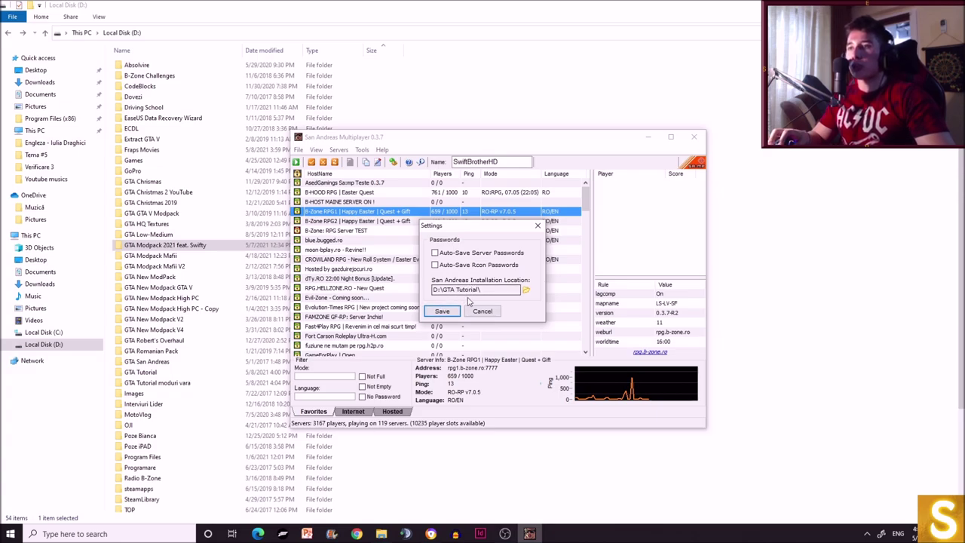
# - Change the San Andreas installation location to the GTA Modpack 2021 feat. Swifty folder on Local Disk (D:)
pyautogui.click(526, 289)
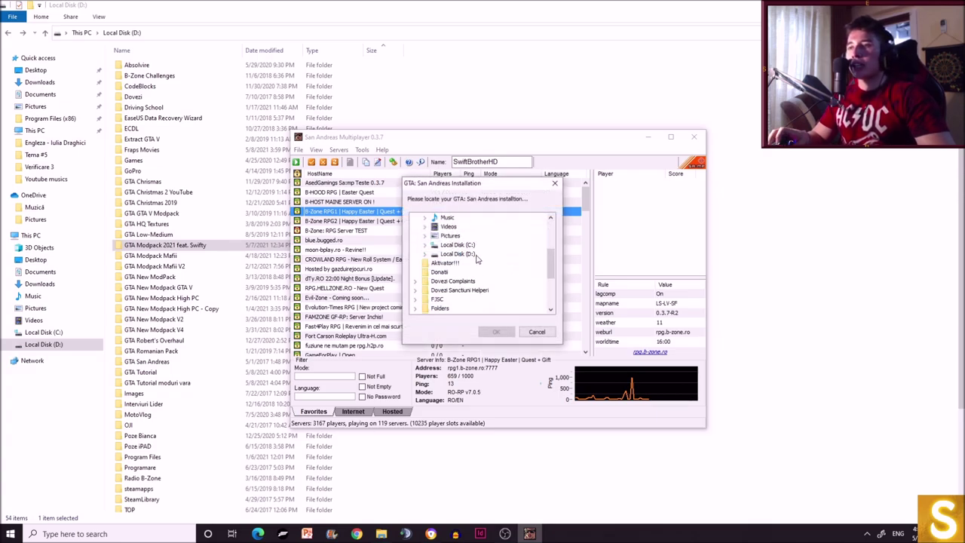
pyautogui.doubleClick(467, 255)
pyautogui.scroll(-4, 472, 275)
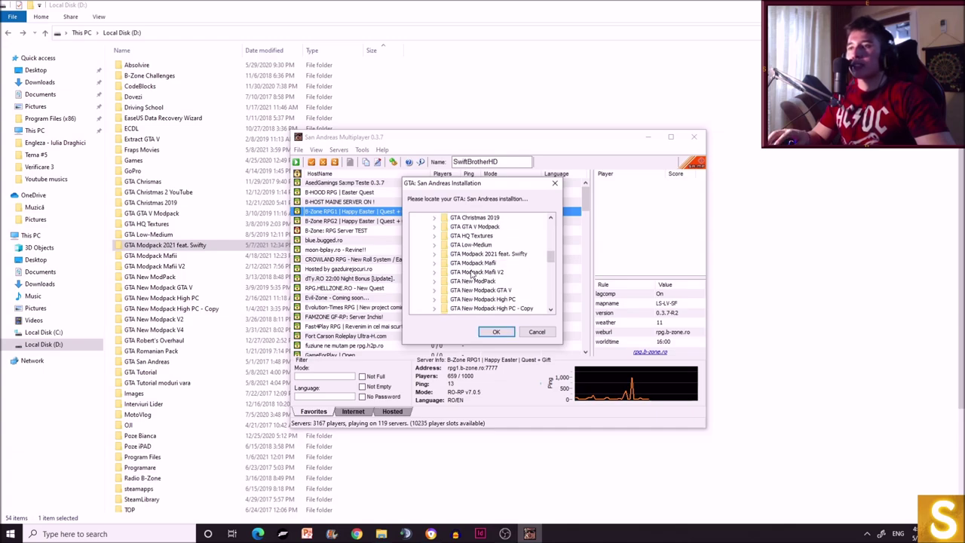
pyautogui.scroll(-1, 472, 275)
pyautogui.scroll(1, 481, 263)
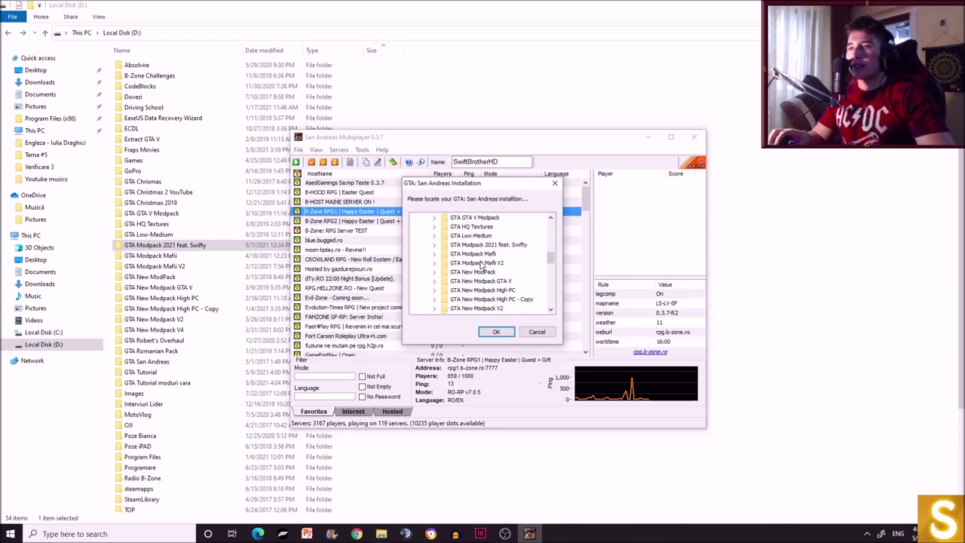
pyautogui.doubleClick(490, 247)
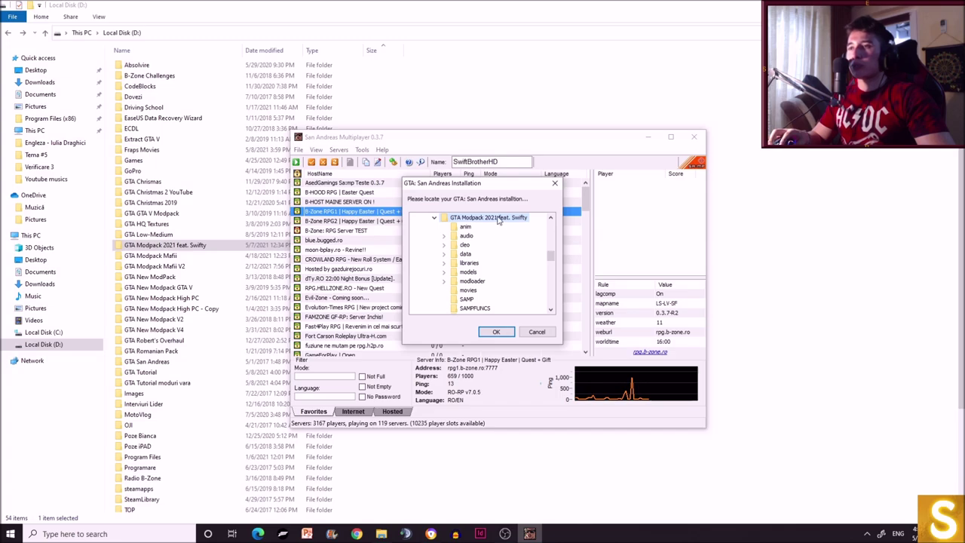
pyautogui.click(496, 332)
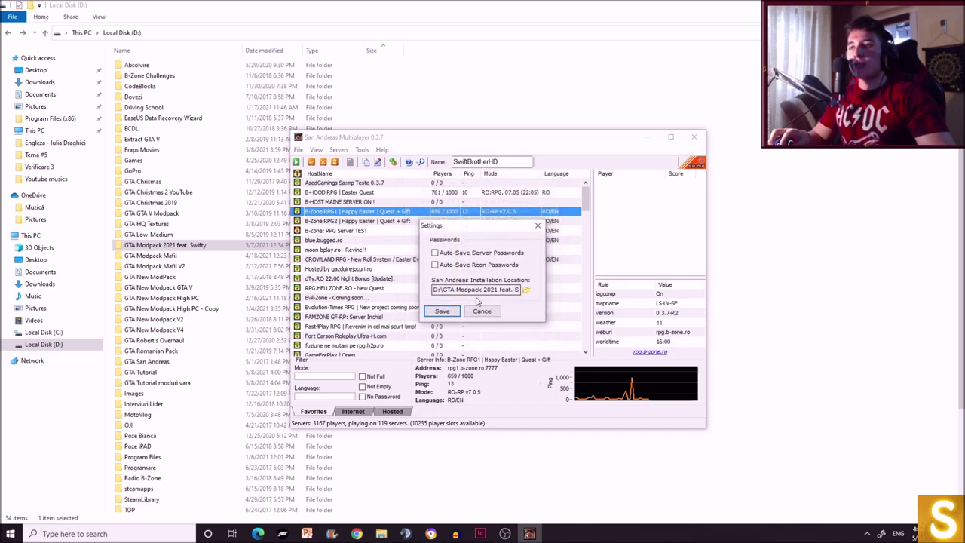
# - Set the San Andreas installation location back to the GTA Tutorial folder and save the settings
pyautogui.click(525, 290)
pyautogui.scroll(-5, 475, 264)
pyautogui.scroll(-9, 463, 267)
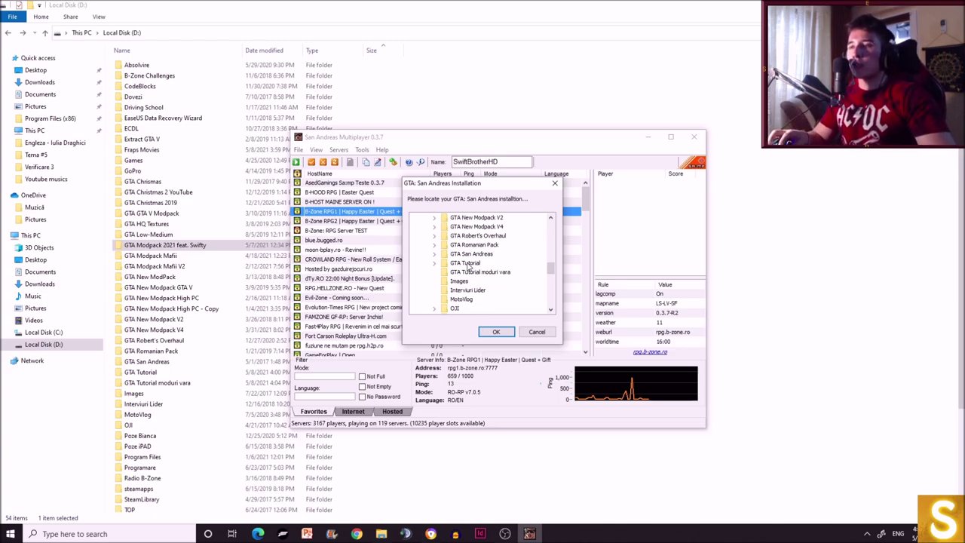
pyautogui.click(472, 262)
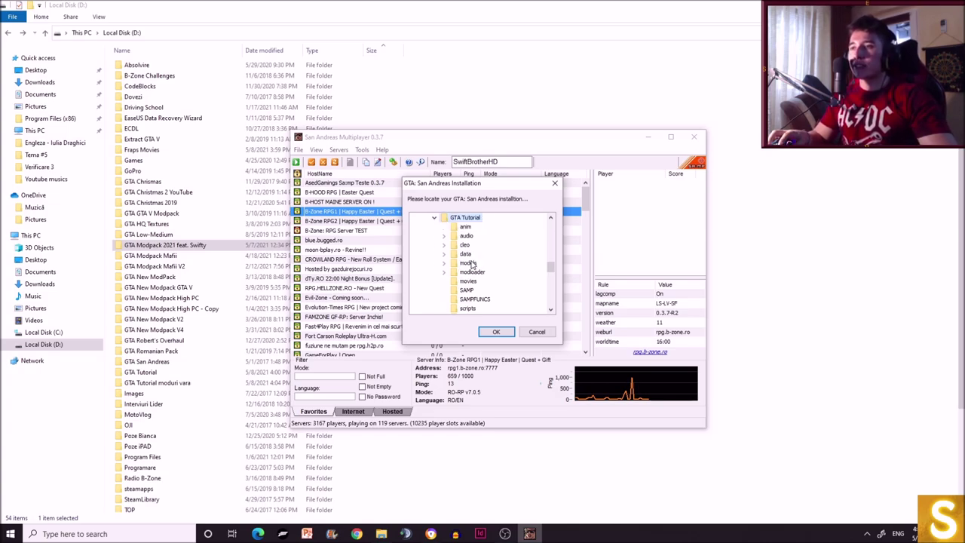
pyautogui.click(497, 332)
pyautogui.click(442, 311)
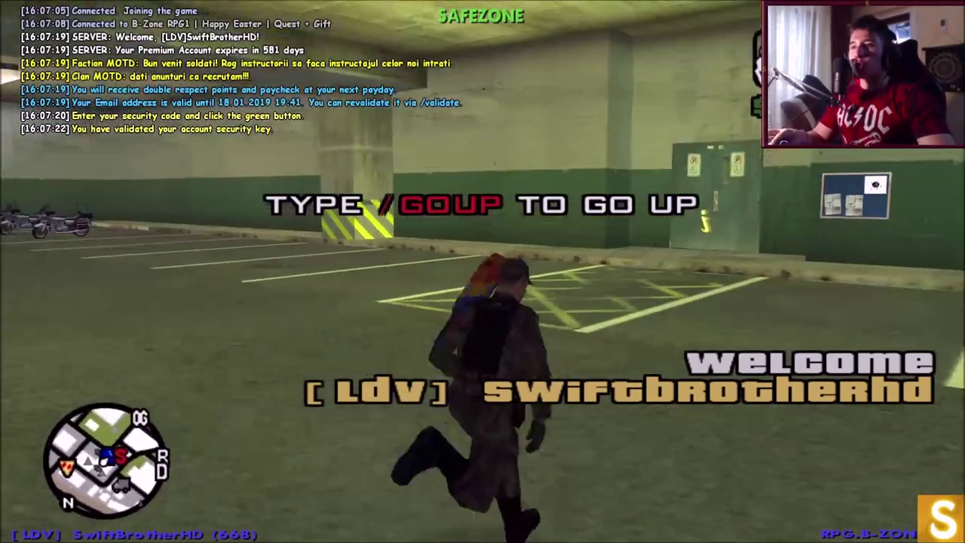
pyautogui.press('w')
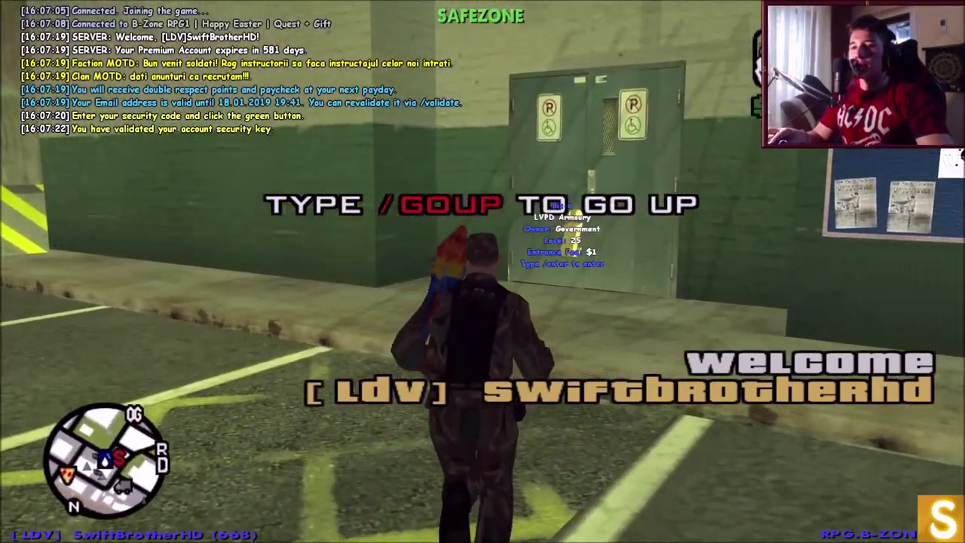
pyautogui.press('s')
pyautogui.press('a')
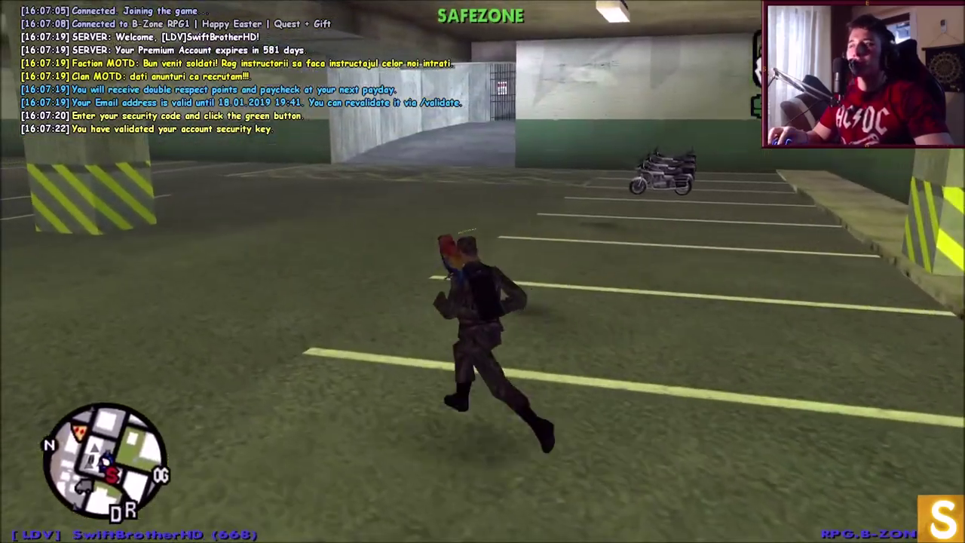
pyautogui.press('d')
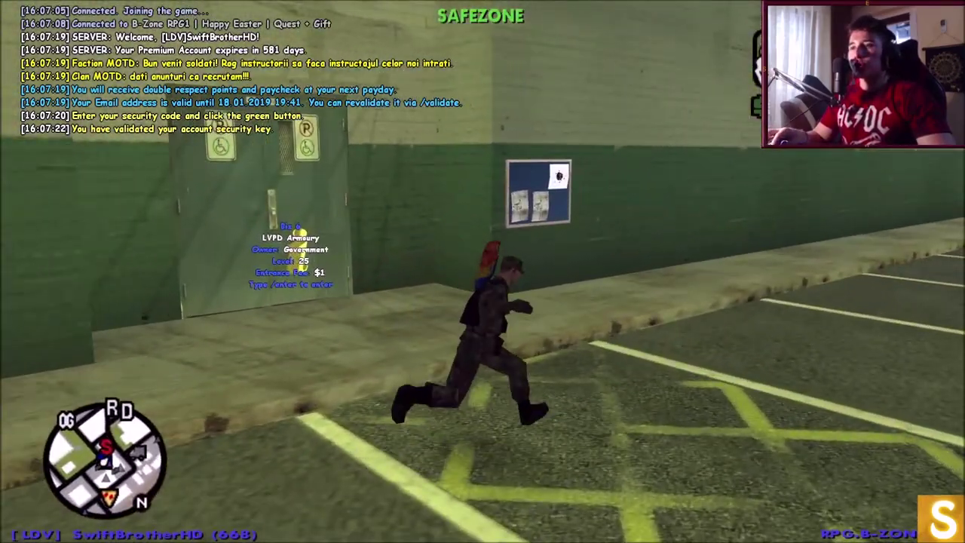
pyautogui.press('a')
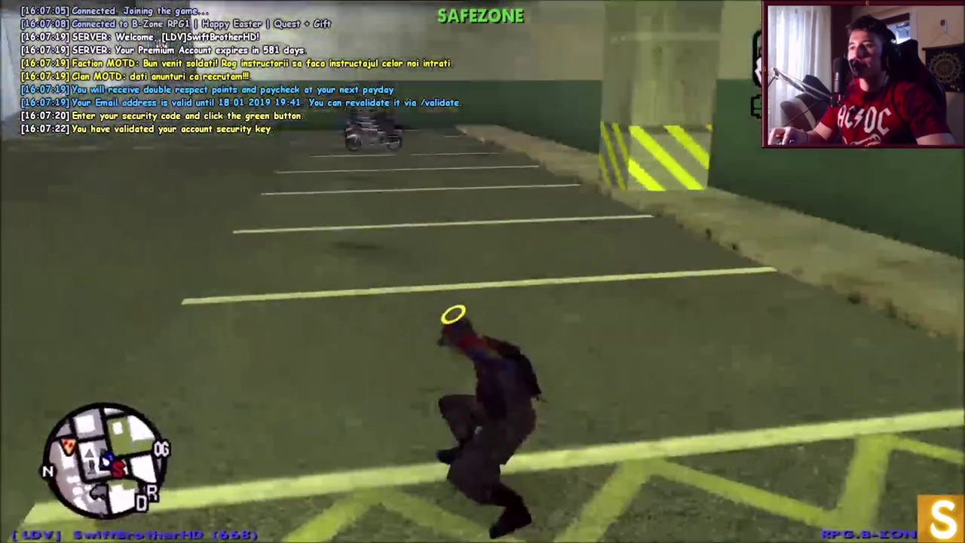
pyautogui.press('s')
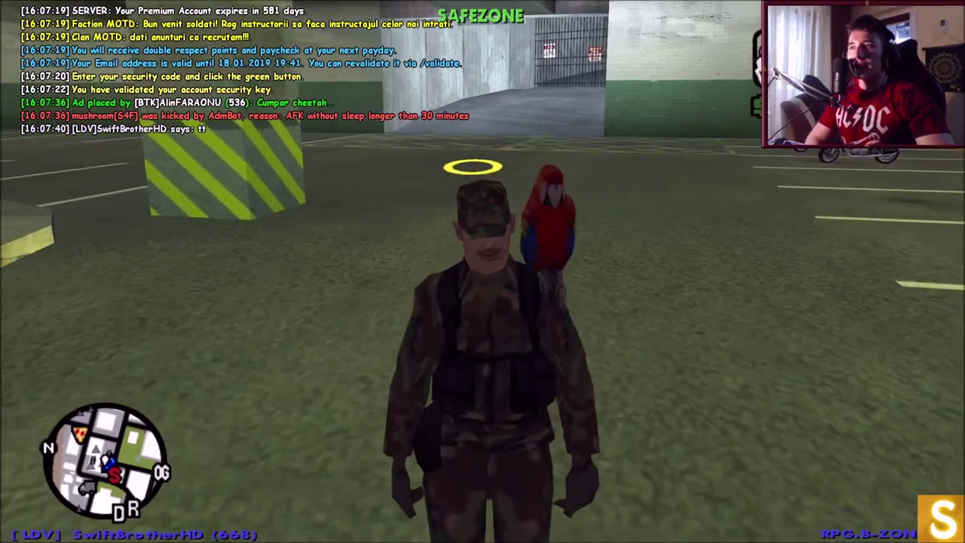
pyautogui.press('w')
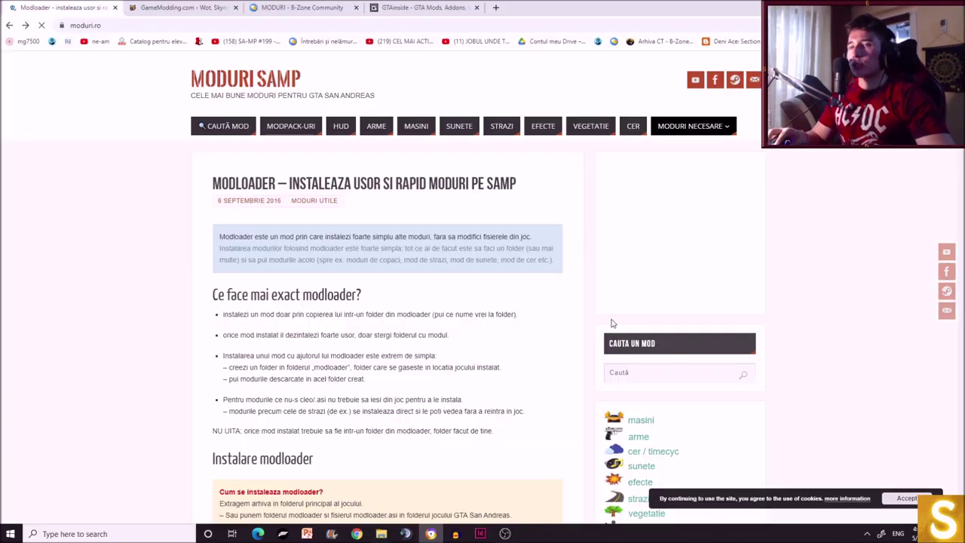
pyautogui.click(505, 534)
pyautogui.click(505, 534)
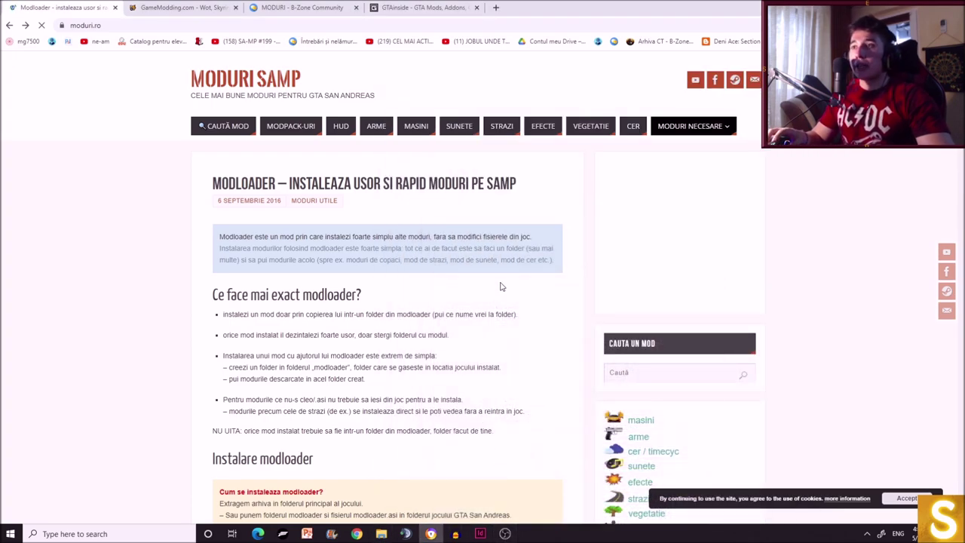
# - Open the "Mod de strazi pe toata harta" page from the Strazi category
pyautogui.click(503, 128)
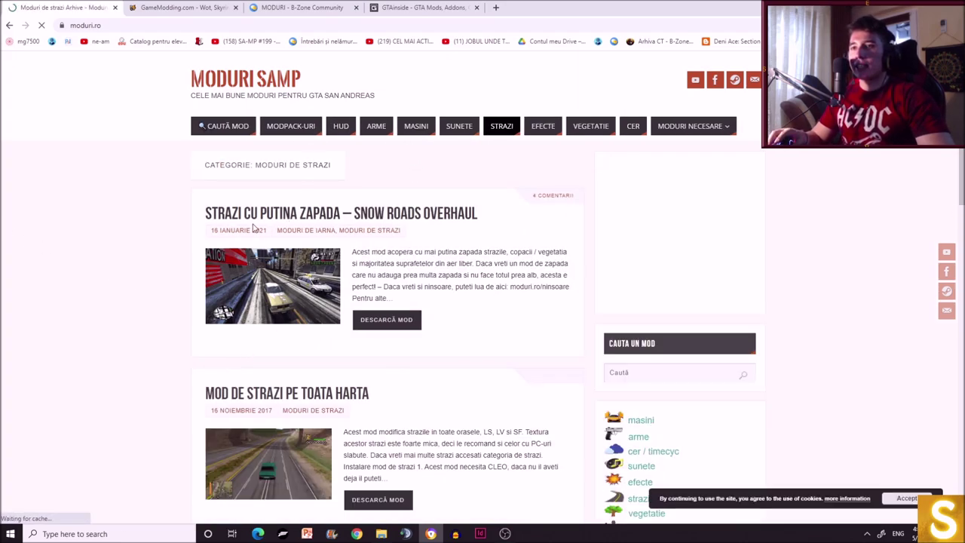
pyautogui.scroll(-1, 447, 224)
pyautogui.scroll(-1, 447, 223)
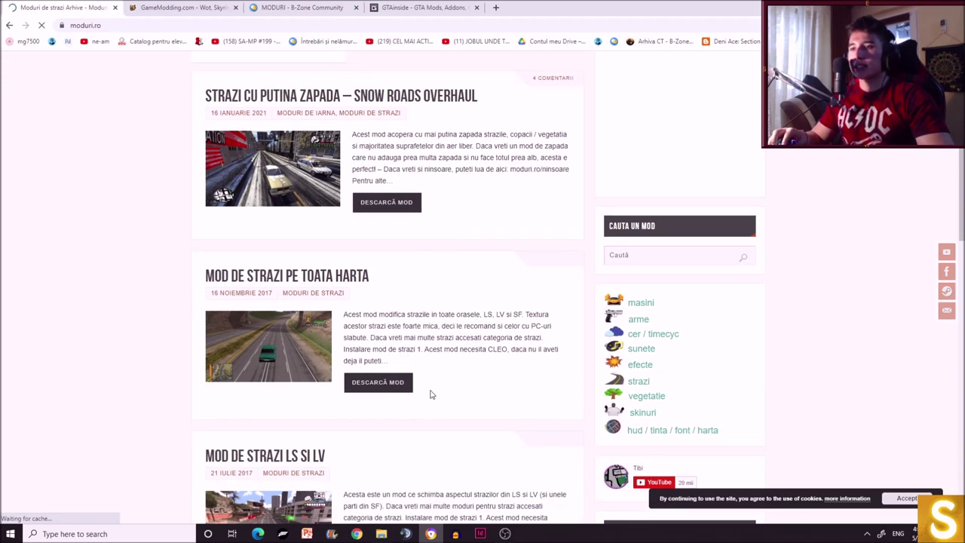
pyautogui.click(377, 384)
pyautogui.scroll(-1, 365, 281)
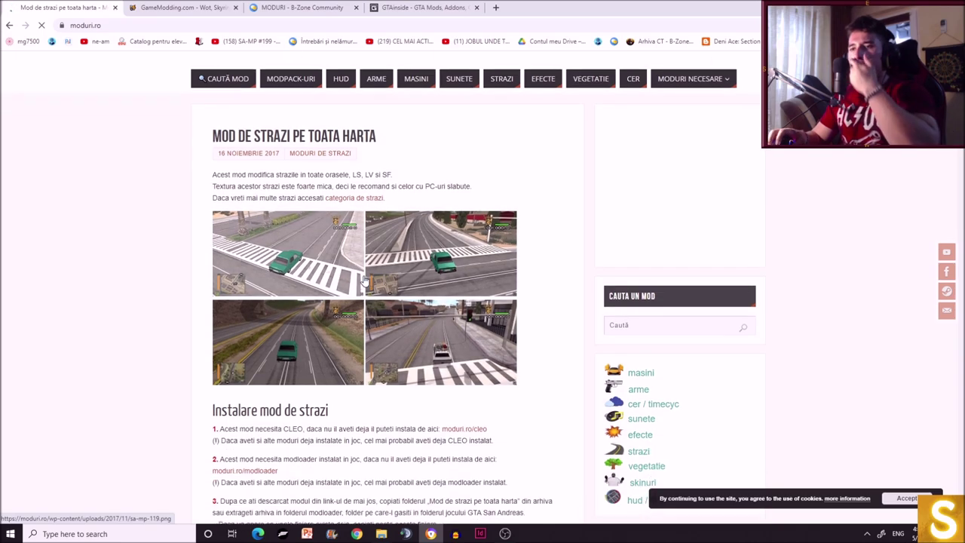
# - Download the "Mod de strazi pe toata harta" archive from MediaFire, consenting to its personal data request
pyautogui.scroll(-1, 365, 280)
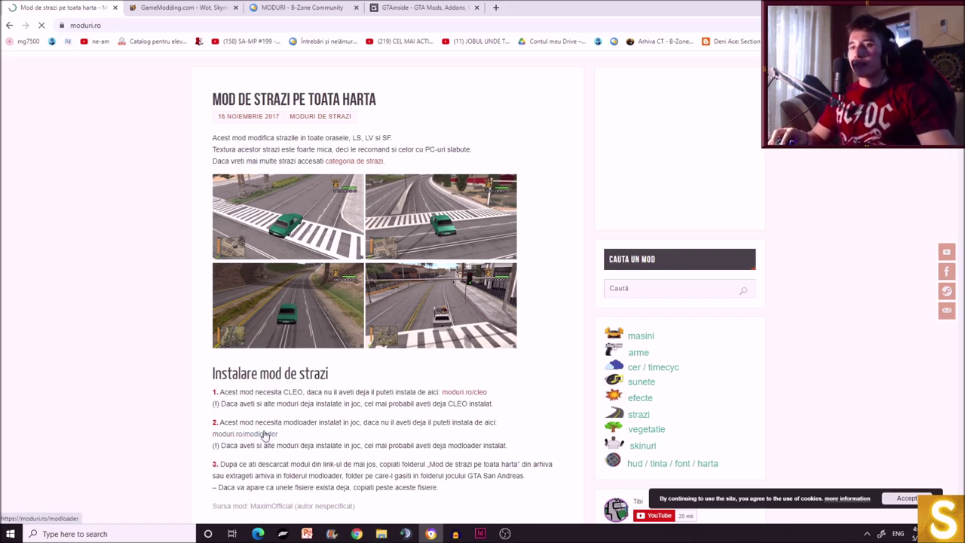
pyautogui.scroll(-1, 292, 443)
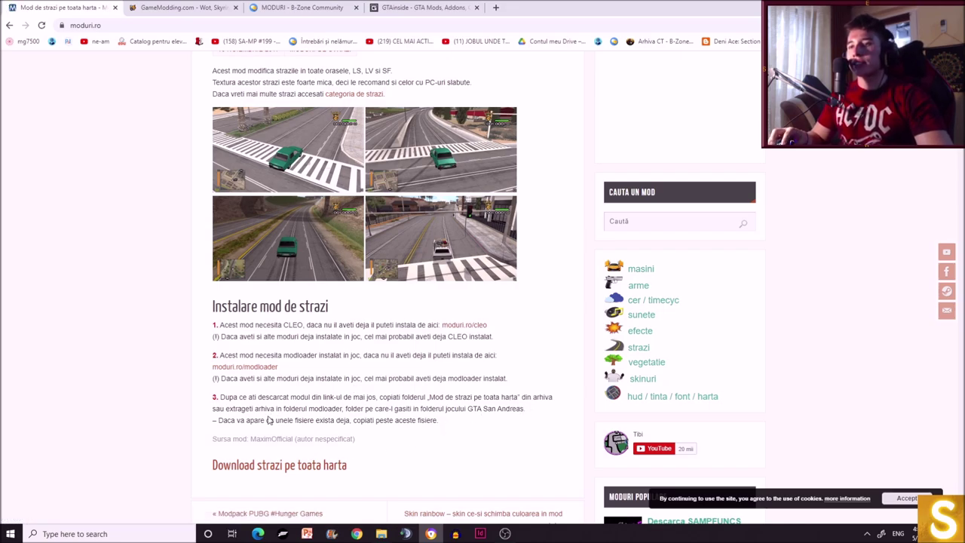
pyautogui.moveTo(309, 410); pyautogui.dragTo(344, 408)
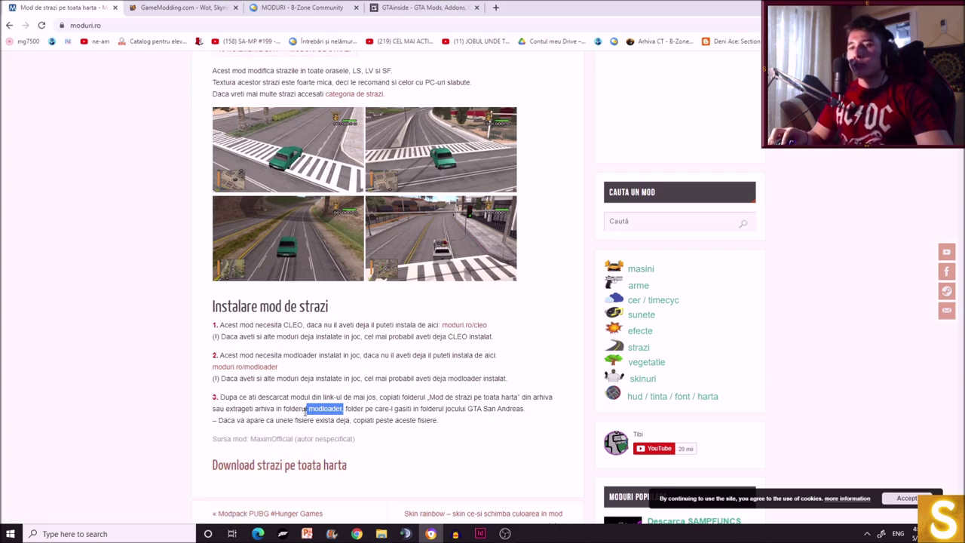
pyautogui.scroll(-1, 305, 410)
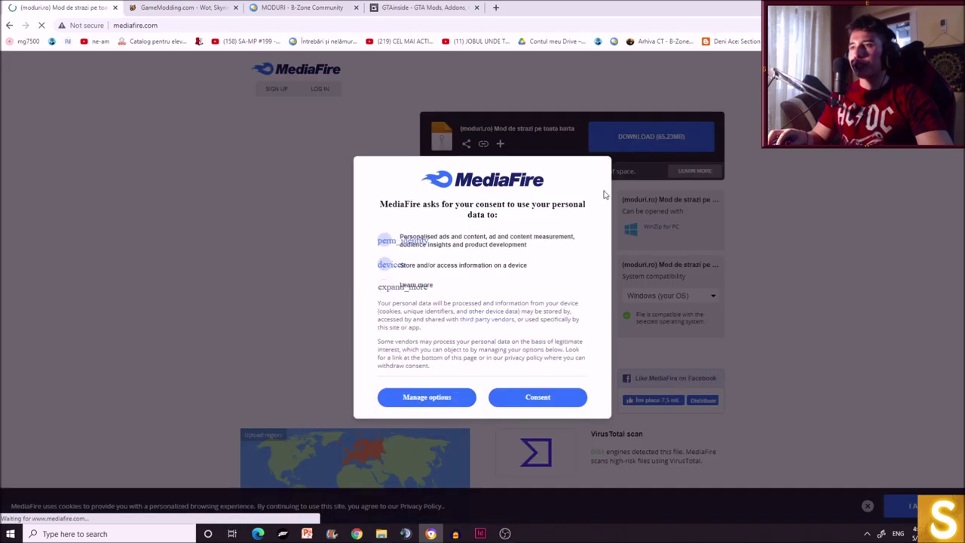
pyautogui.click(526, 398)
pyautogui.click(669, 139)
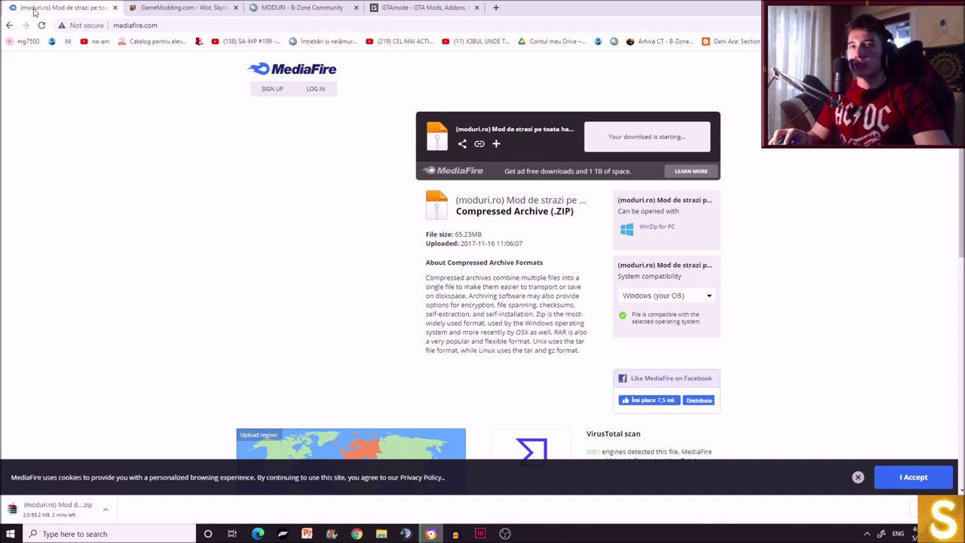
# - Return to the mod site and open the "Mapa patrata (minimap, harta, hud etc.)" page from the HUD category
pyautogui.click(10, 25)
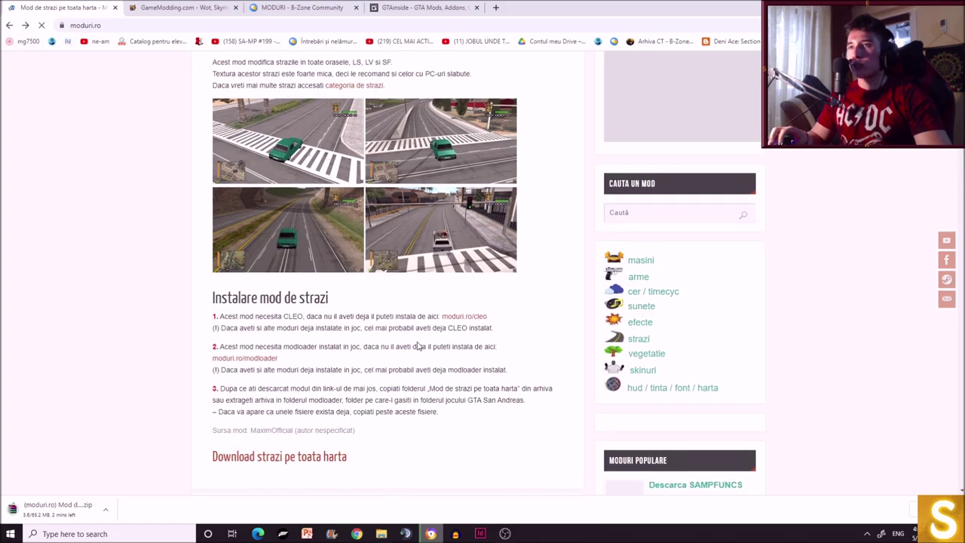
pyautogui.scroll(3, 287, 181)
pyautogui.click(336, 129)
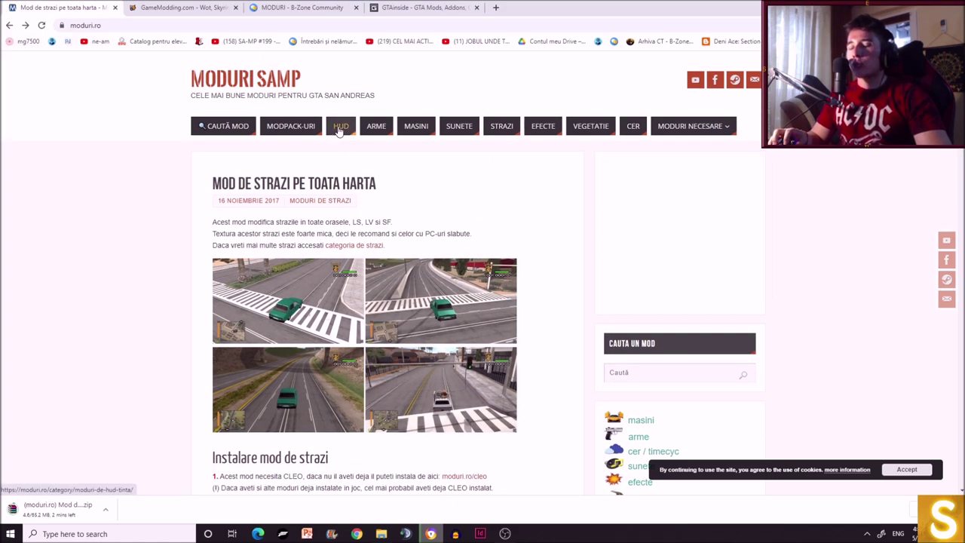
pyautogui.scroll(-3, 358, 401)
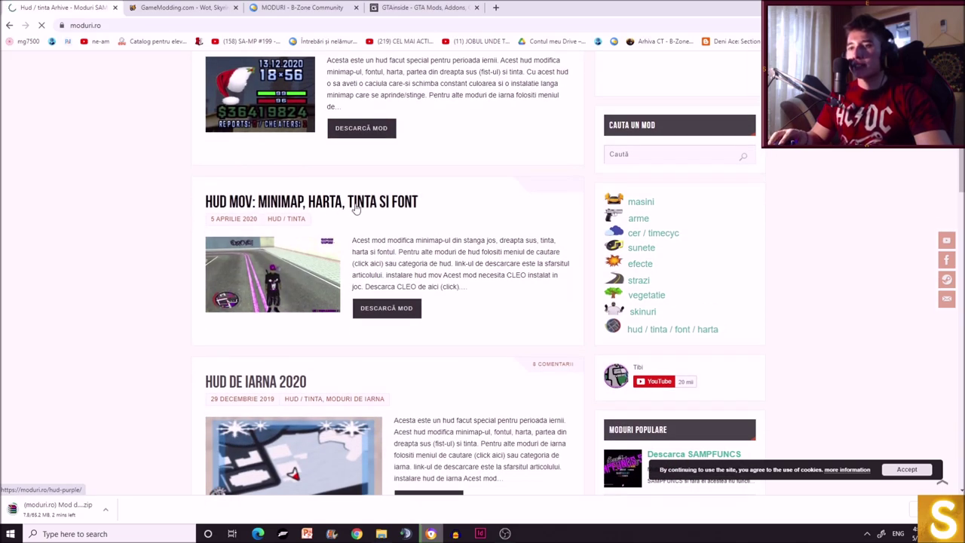
pyautogui.scroll(-3, 263, 259)
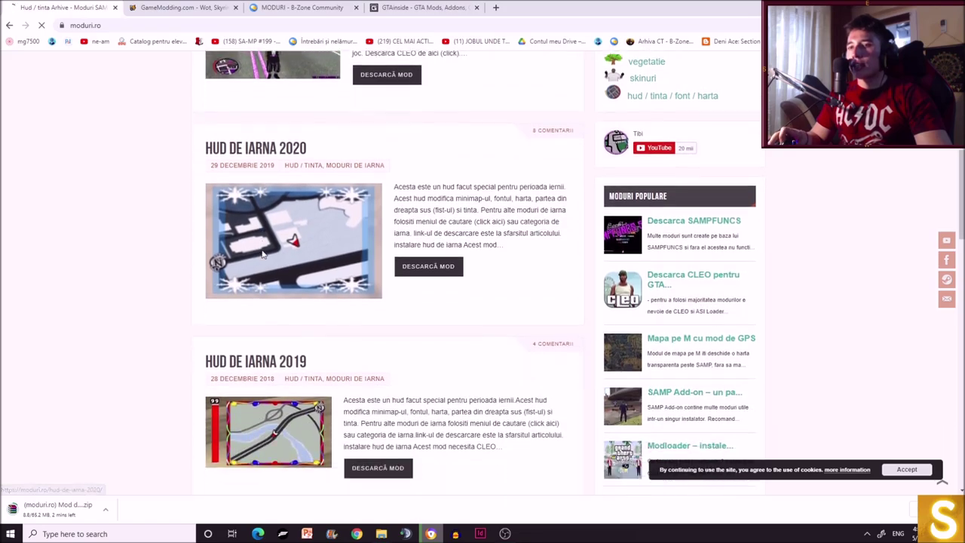
pyautogui.scroll(-6, 263, 255)
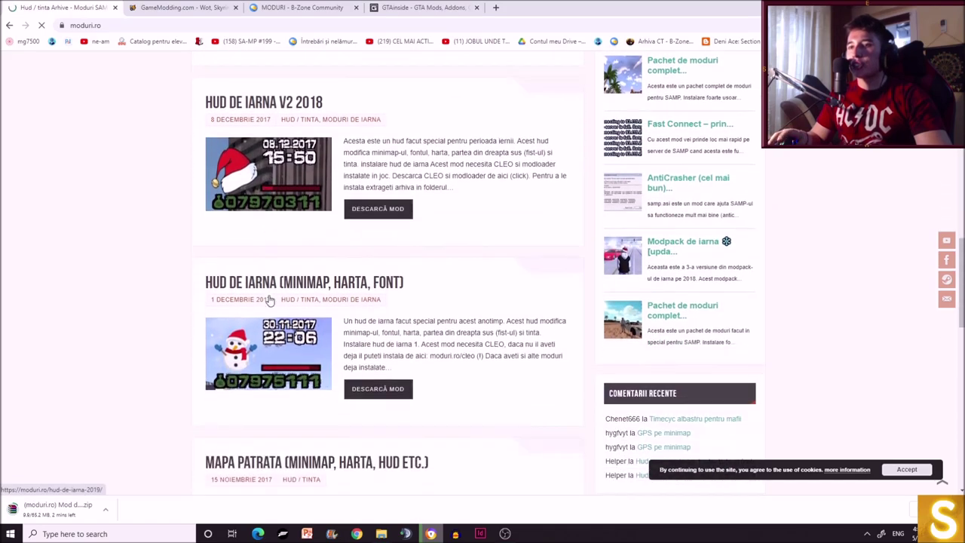
pyautogui.scroll(-3, 270, 300)
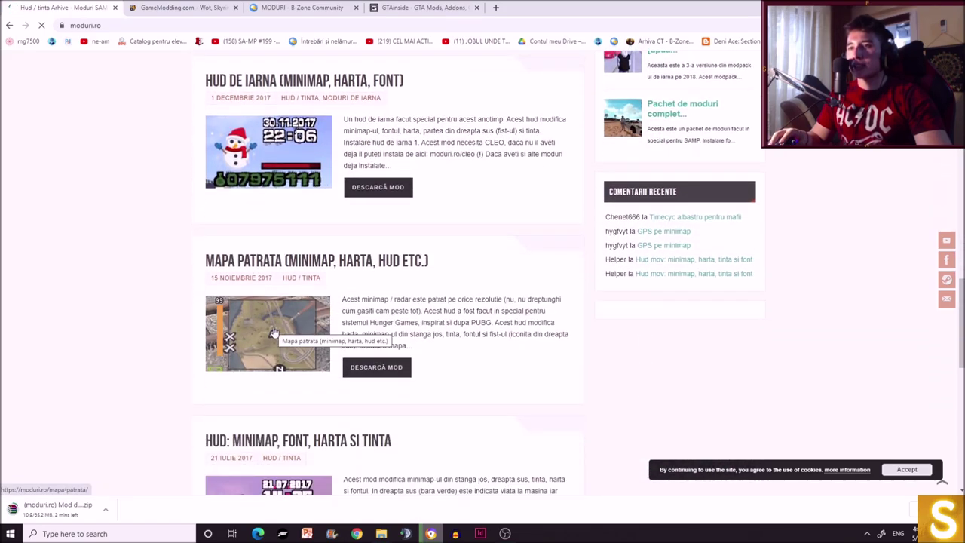
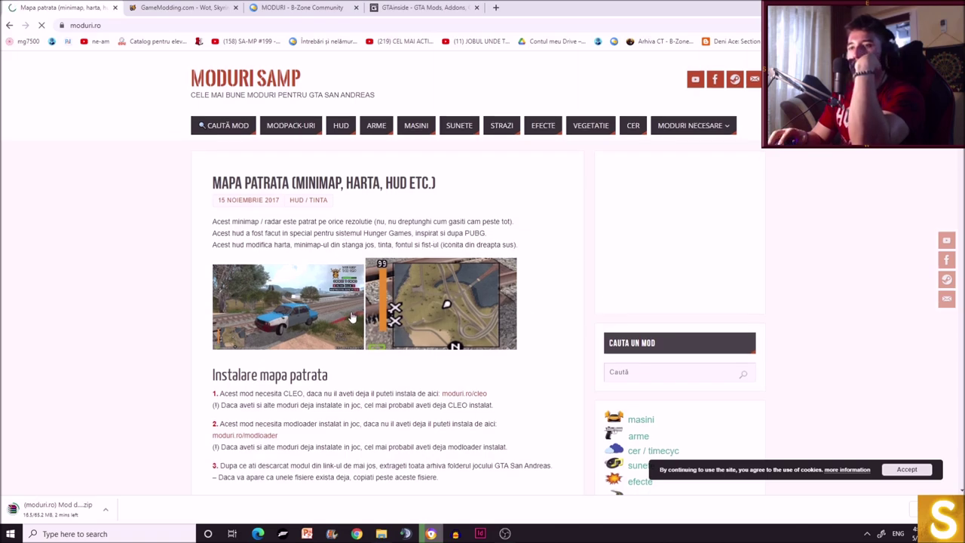
# - Examine the Mapa patrata preview images and installation instructions, especially which game folder the archive is extracted to
pyautogui.scroll(-2, 306, 323)
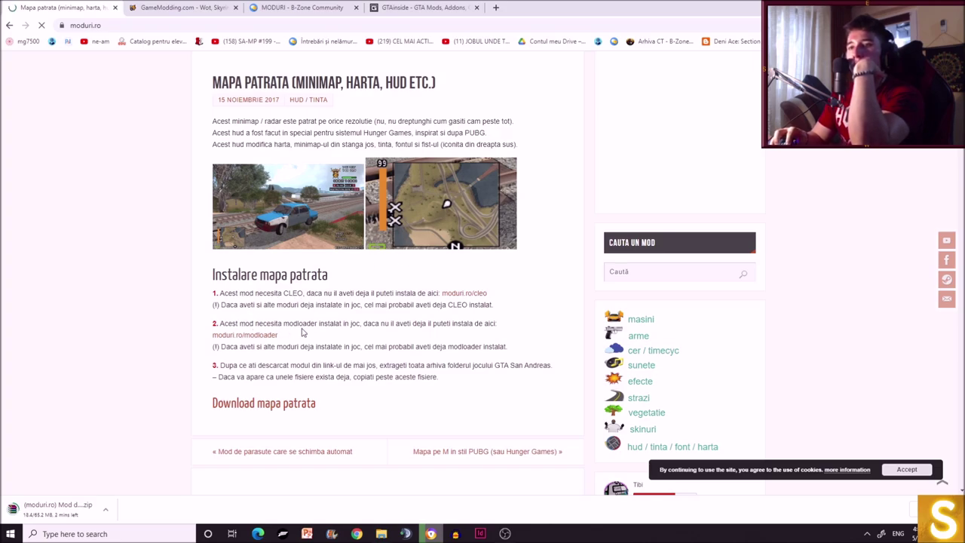
pyautogui.scroll(-1, 312, 319)
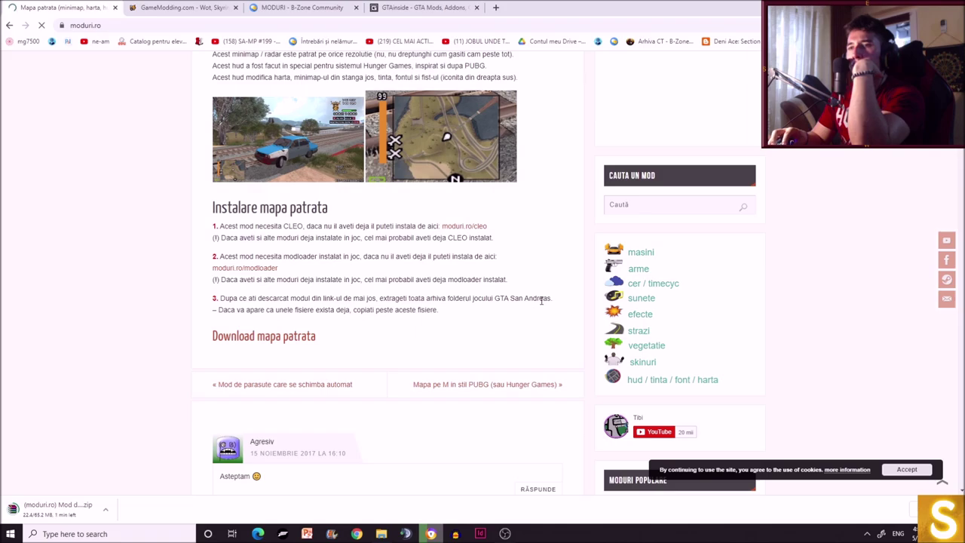
pyautogui.doubleClick(445, 298)
pyautogui.click(475, 296)
pyautogui.scroll(1, 481, 328)
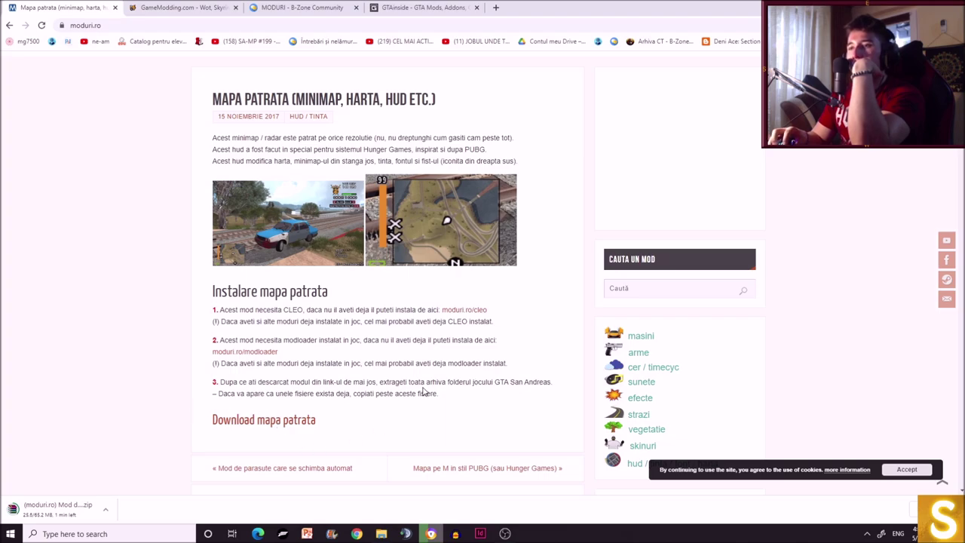
pyautogui.moveTo(453, 383); pyautogui.dragTo(547, 386)
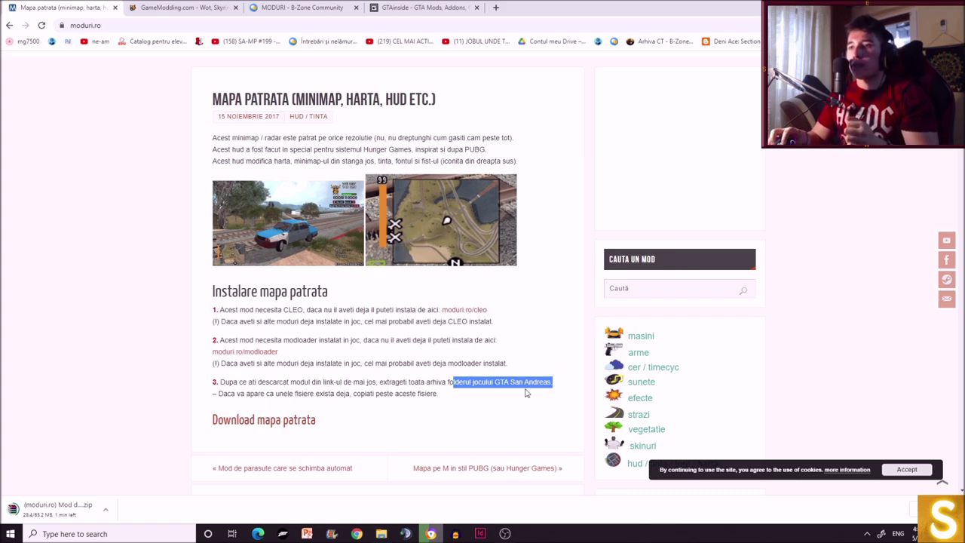
pyautogui.click(525, 392)
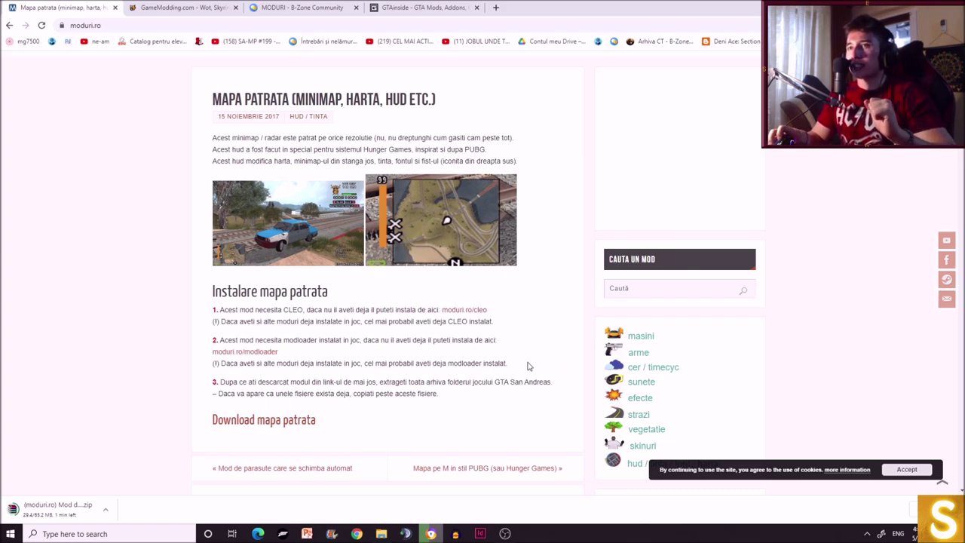
pyautogui.scroll(1, 528, 366)
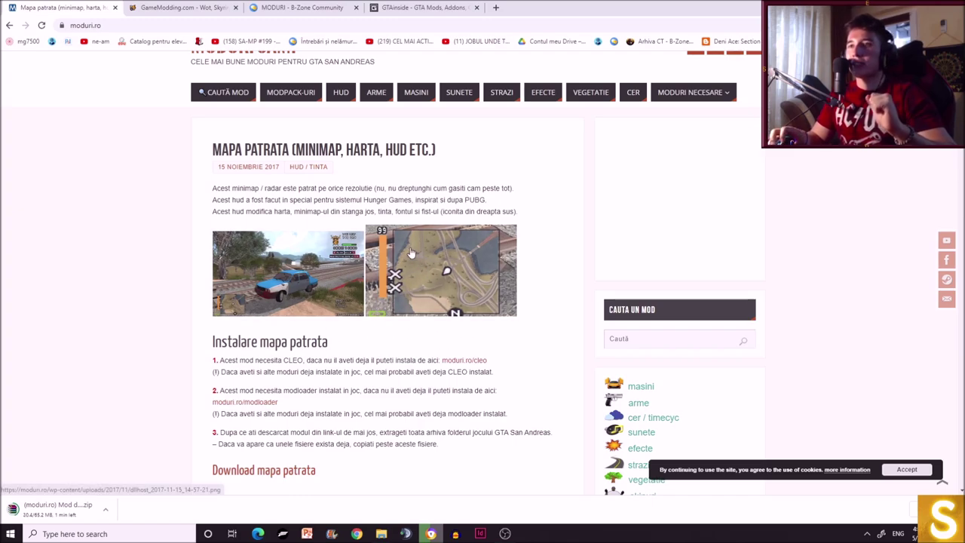
pyautogui.scroll(-1, 399, 205)
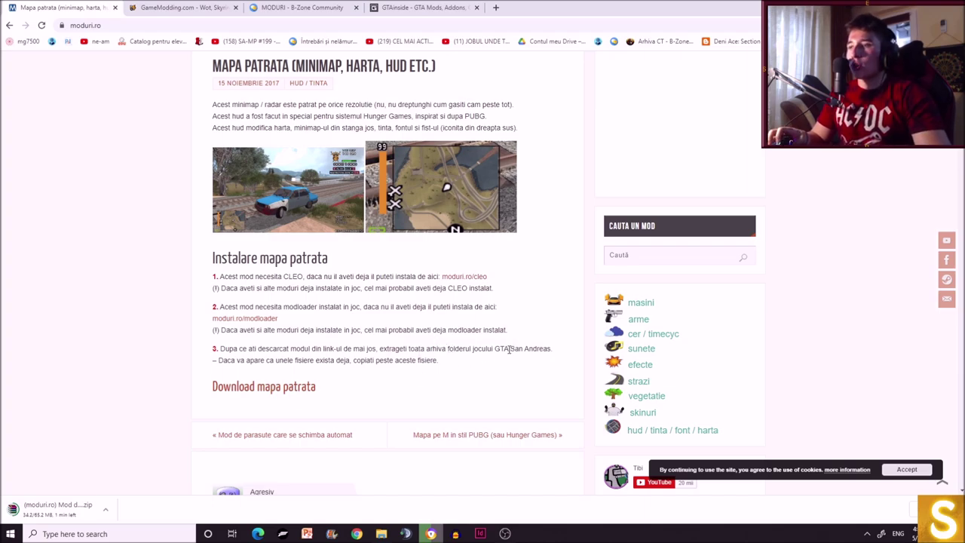
pyautogui.scroll(1, 510, 349)
pyautogui.scroll(-1, 483, 377)
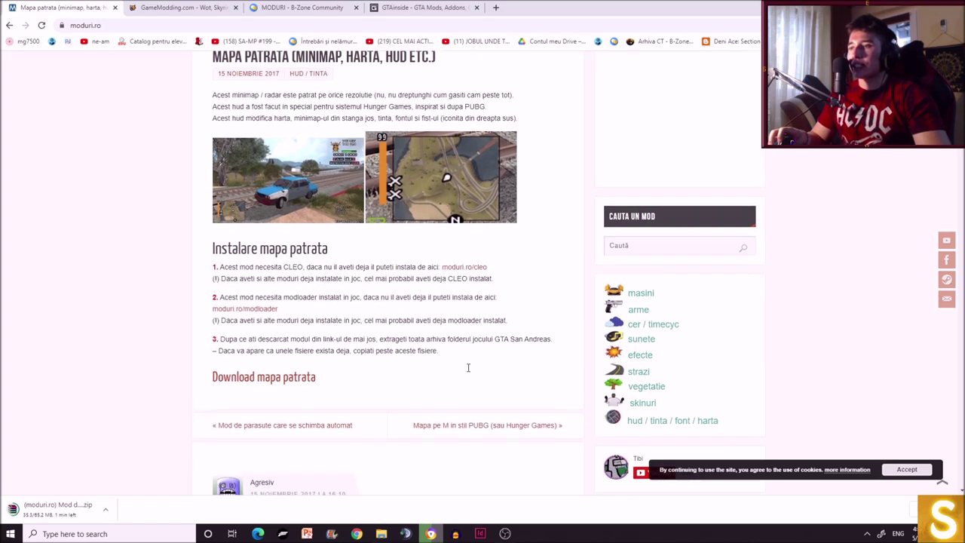
# - Download the Mapa patrata mod archive from its page
pyautogui.scroll(2, 516, 292)
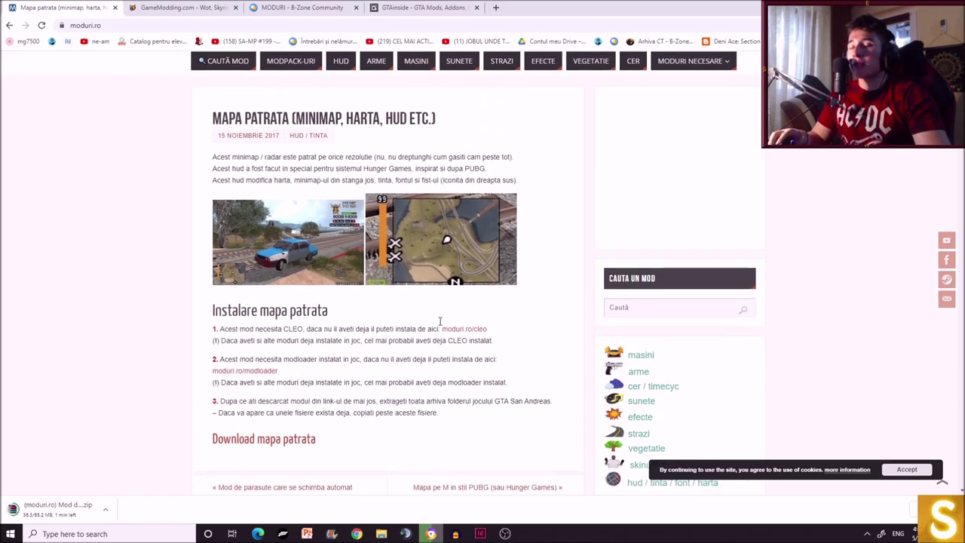
pyautogui.scroll(-1, 233, 411)
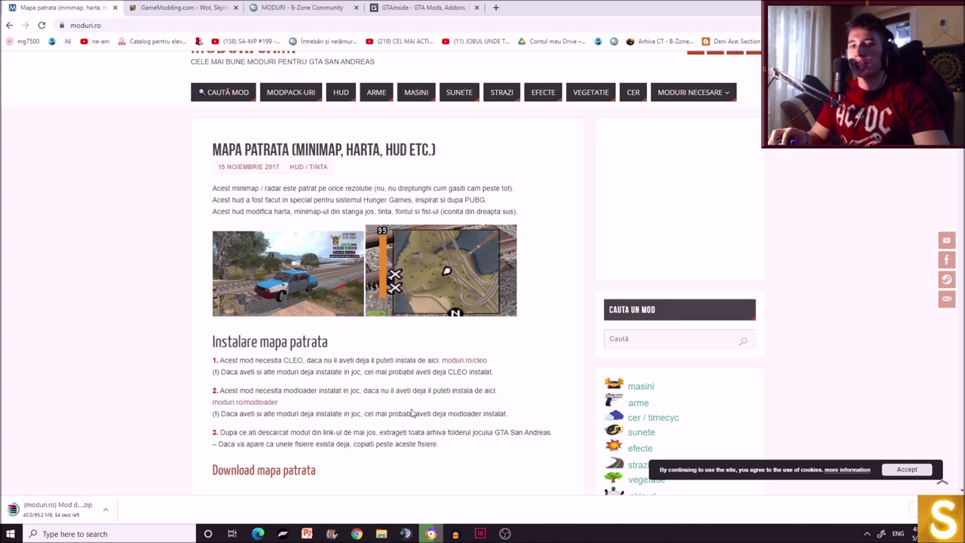
pyautogui.click(277, 471)
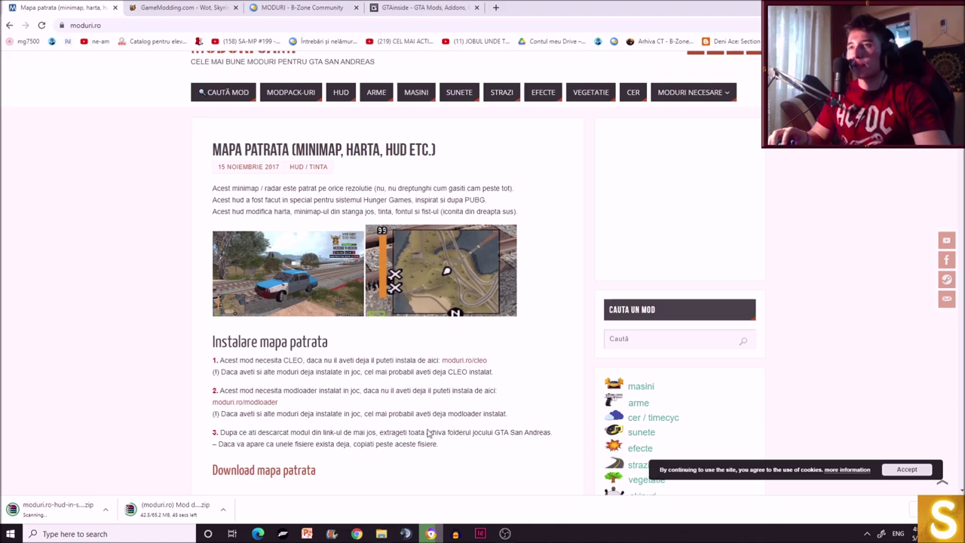
# - Browse the CER (sky mods) category and open the "Mod de cer ca in GTA V" page
pyautogui.scroll(1, 459, 386)
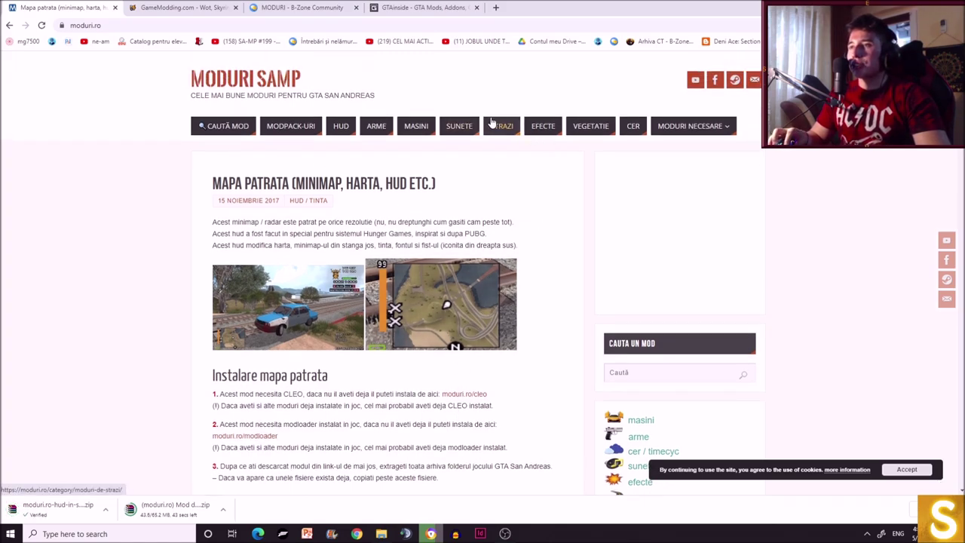
pyautogui.moveTo(662, 125)
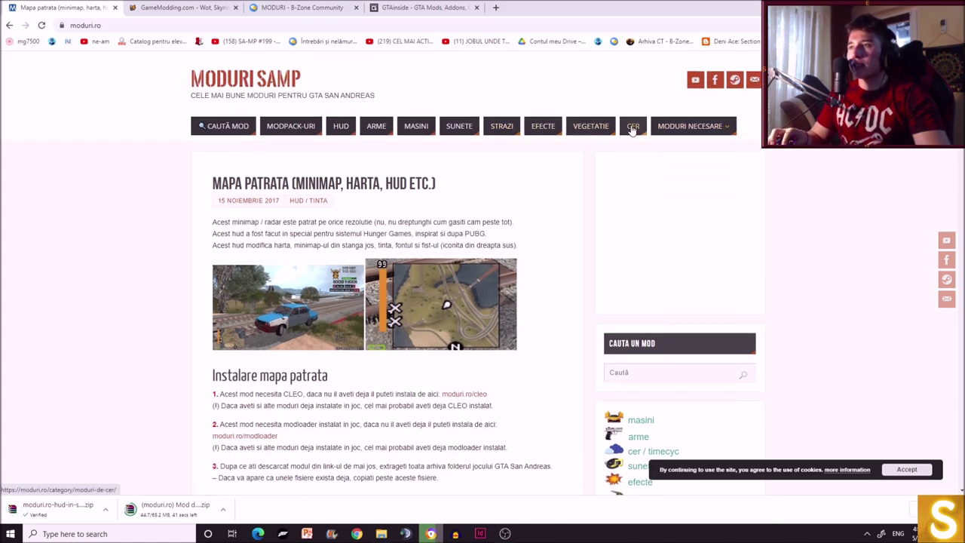
pyautogui.click(632, 128)
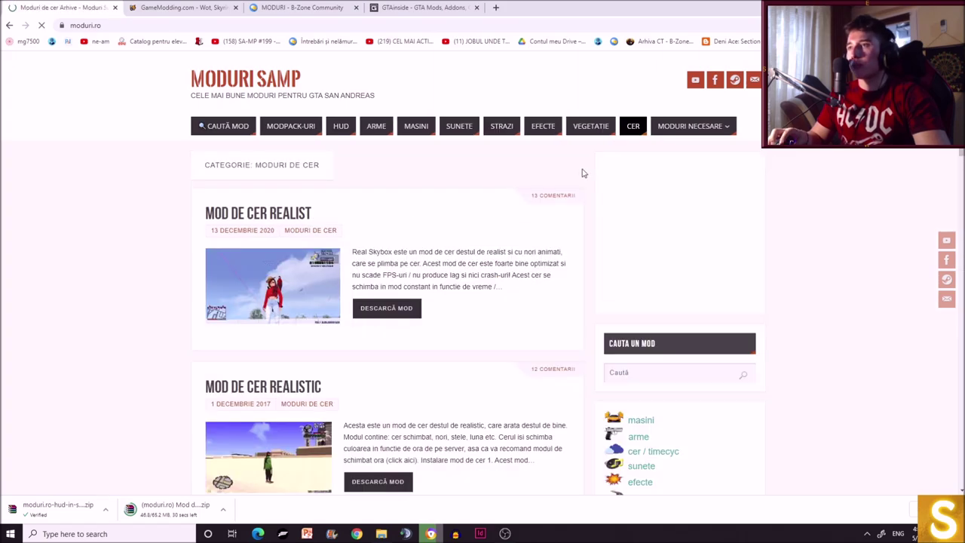
pyautogui.scroll(-3, 313, 267)
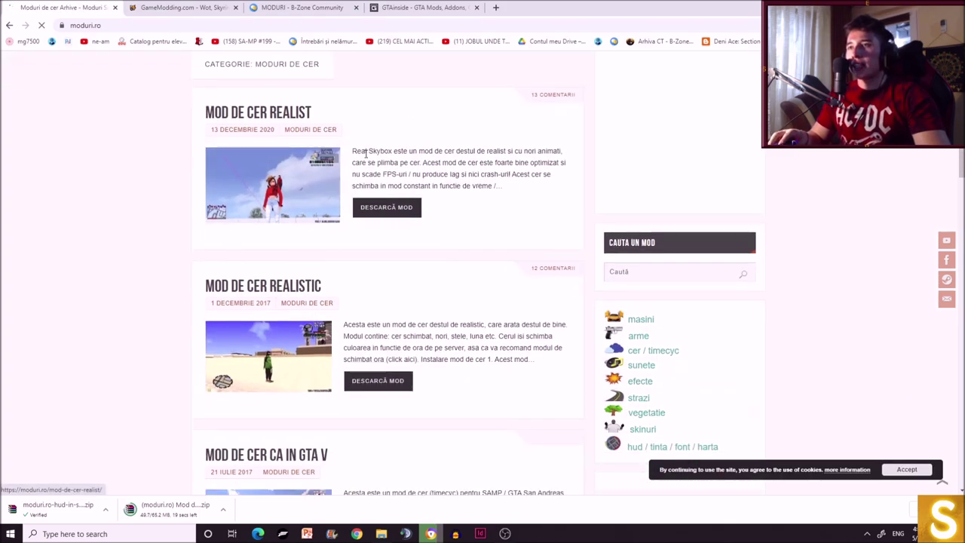
pyautogui.scroll(-3, 464, 196)
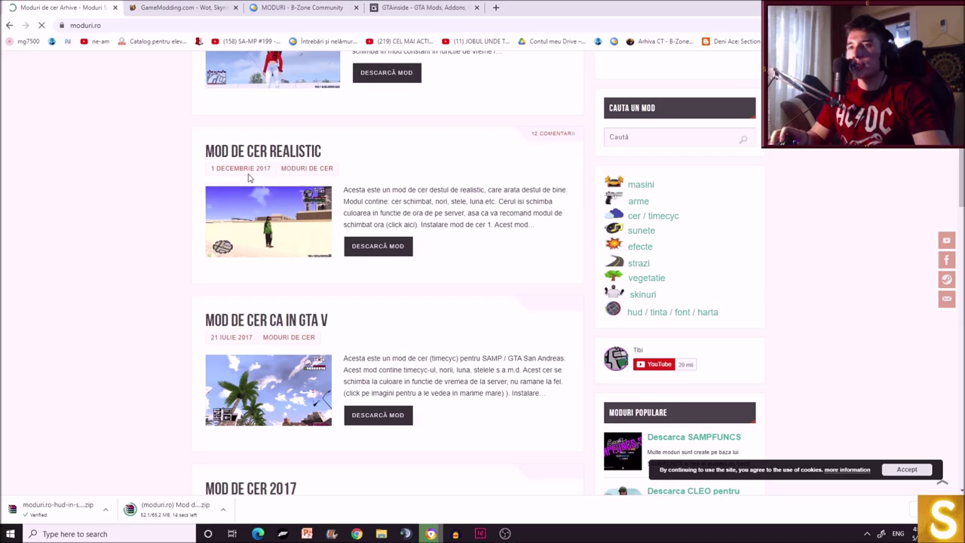
pyautogui.scroll(-2, 287, 296)
pyautogui.scroll(-2, 286, 297)
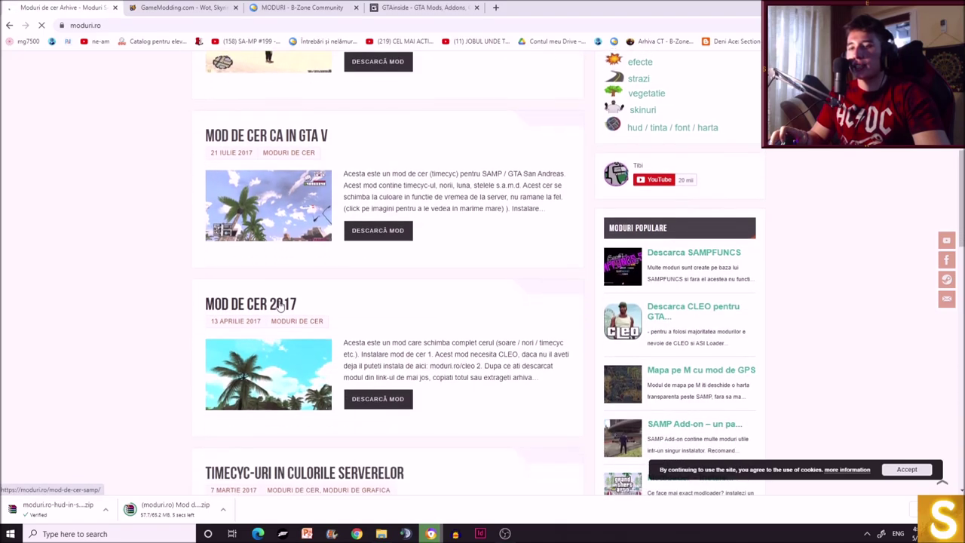
pyautogui.scroll(2, 346, 332)
pyautogui.click(378, 365)
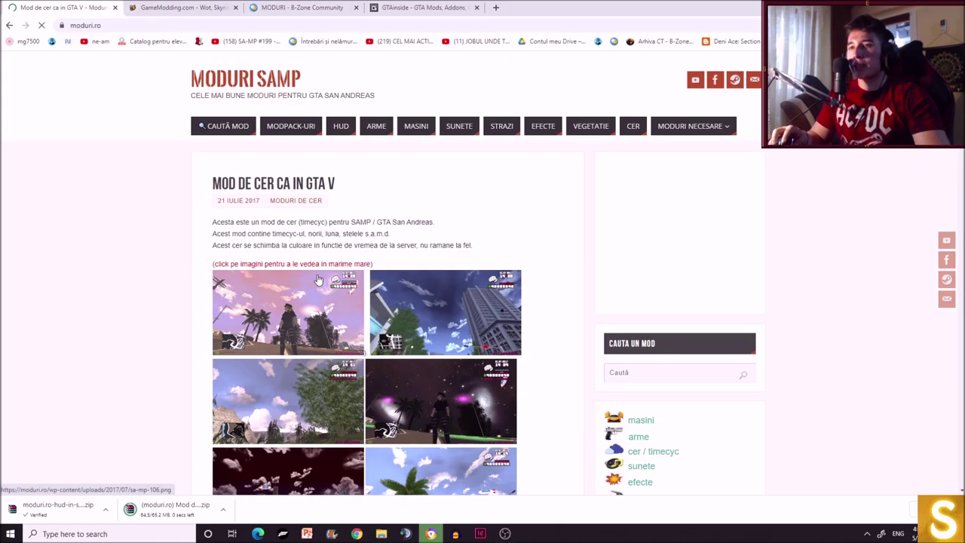
# - Examine the GTA V sky mod's preview images, installation instructions and recommendations, especially the required mods and the weather-changing mod
pyautogui.scroll(-2, 391, 170)
pyautogui.scroll(-2, 328, 316)
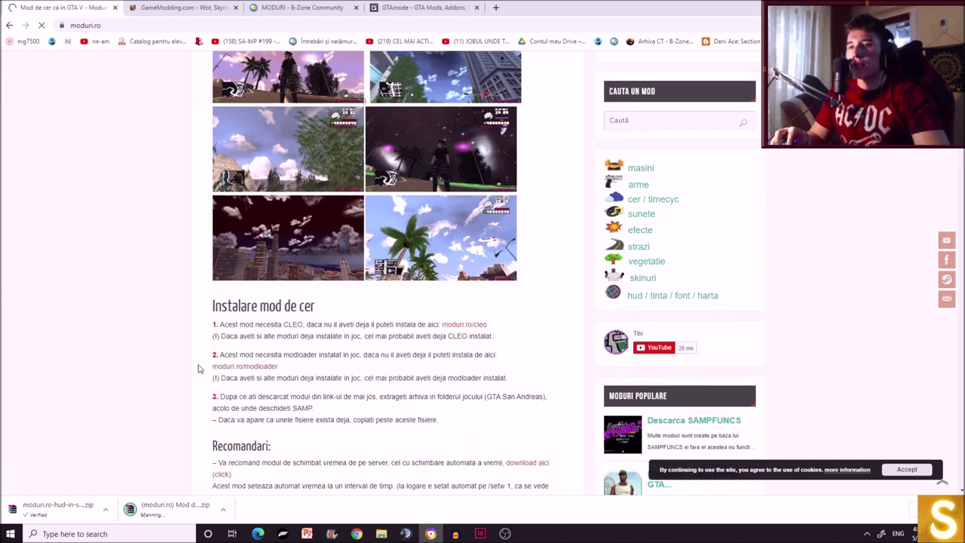
pyautogui.scroll(-2, 472, 335)
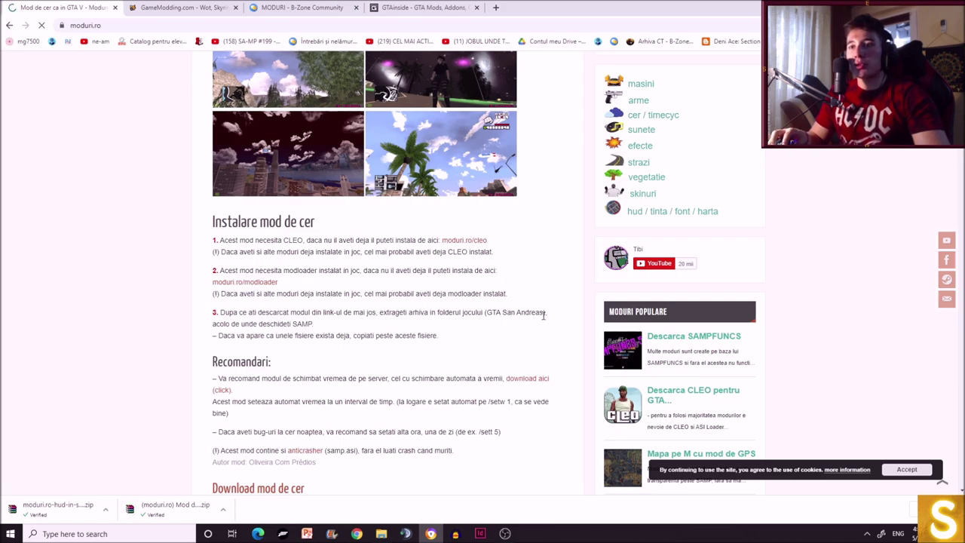
pyautogui.scroll(-2, 312, 287)
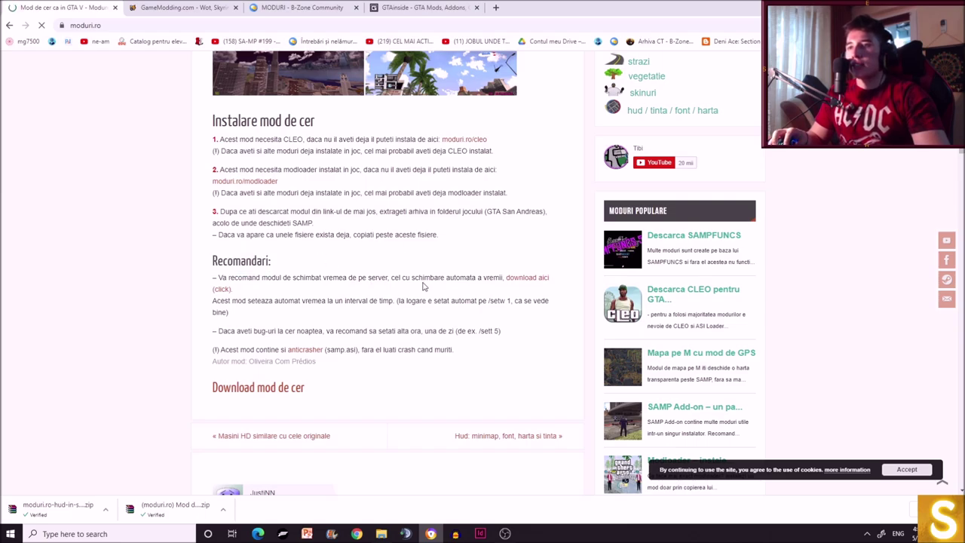
pyautogui.moveTo(305, 278); pyautogui.dragTo(400, 279)
pyautogui.click(414, 279)
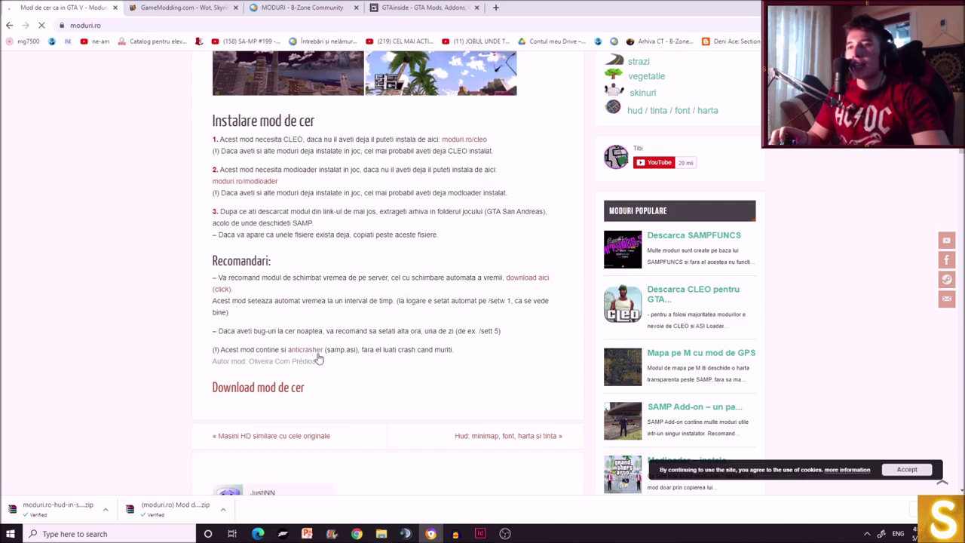
pyautogui.scroll(3, 328, 371)
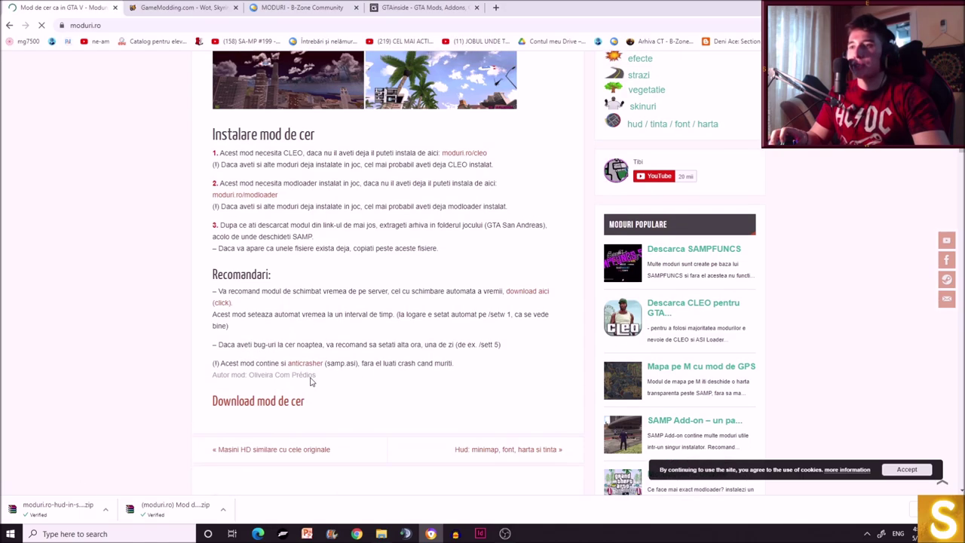
# - Download the "Mod de cer" archive from MediaFire, consenting to its personal data request, and return to the mod page
pyautogui.scroll(-2, 318, 350)
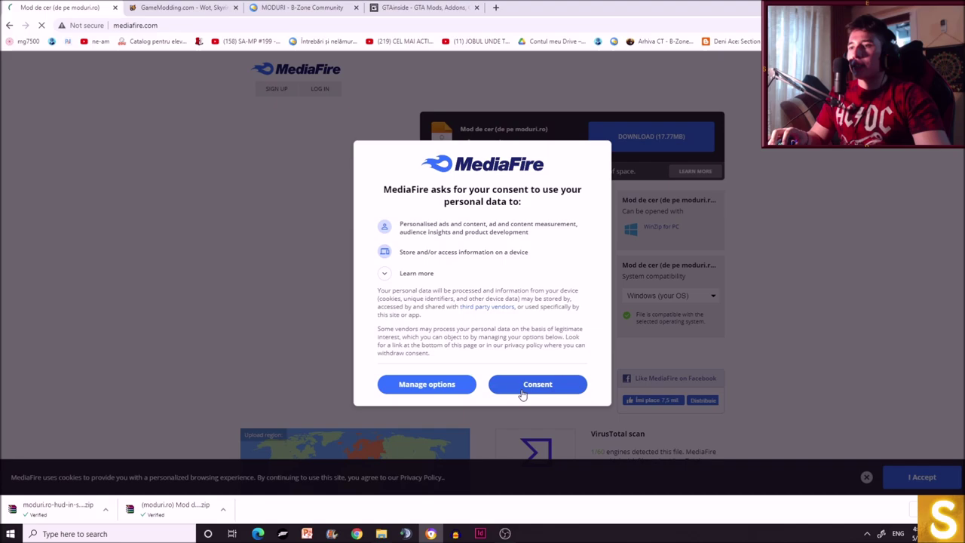
pyautogui.click(522, 395)
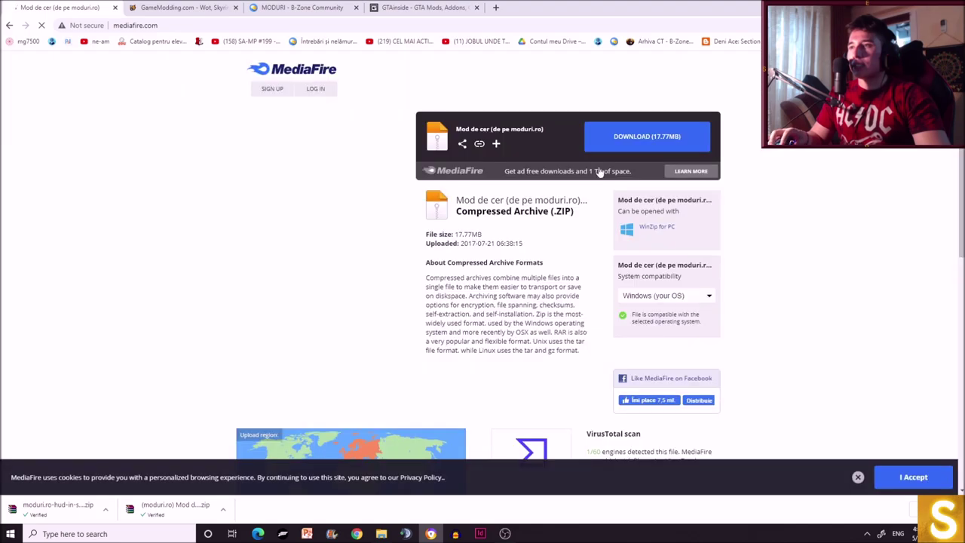
pyautogui.click(620, 135)
pyautogui.click(731, 36)
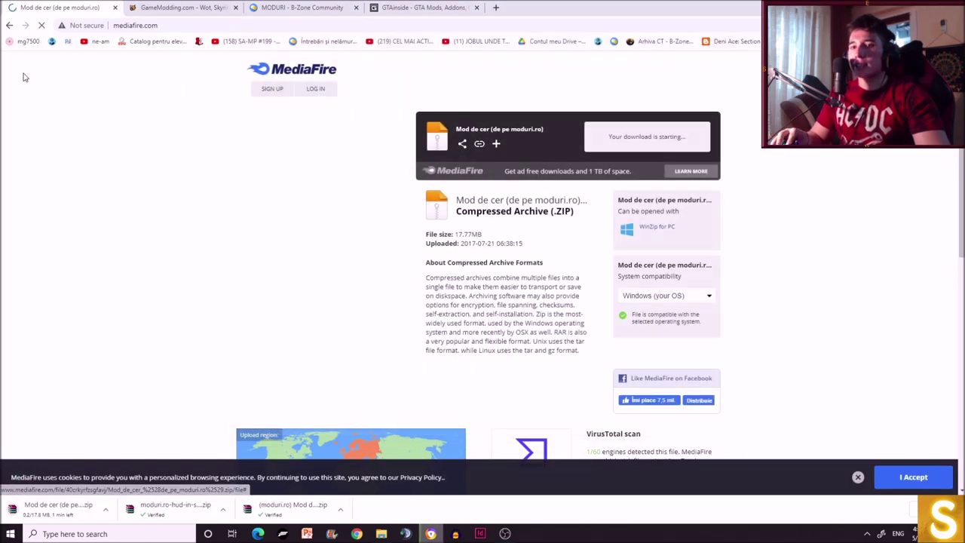
pyautogui.click(7, 25)
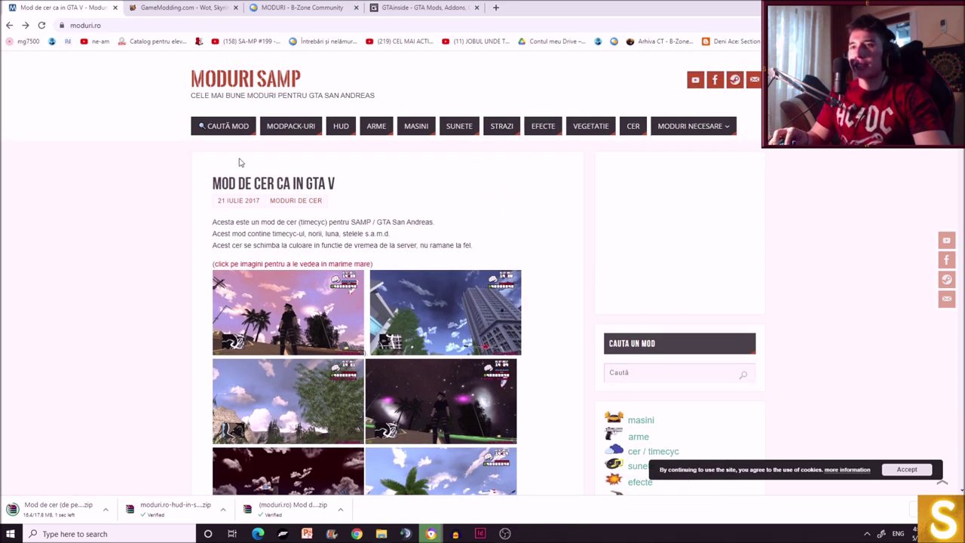
# - Search Google for "mod schimbat vremea moduri.ro" and open the moduri.ro Changer.cs page from the results
pyautogui.click(224, 132)
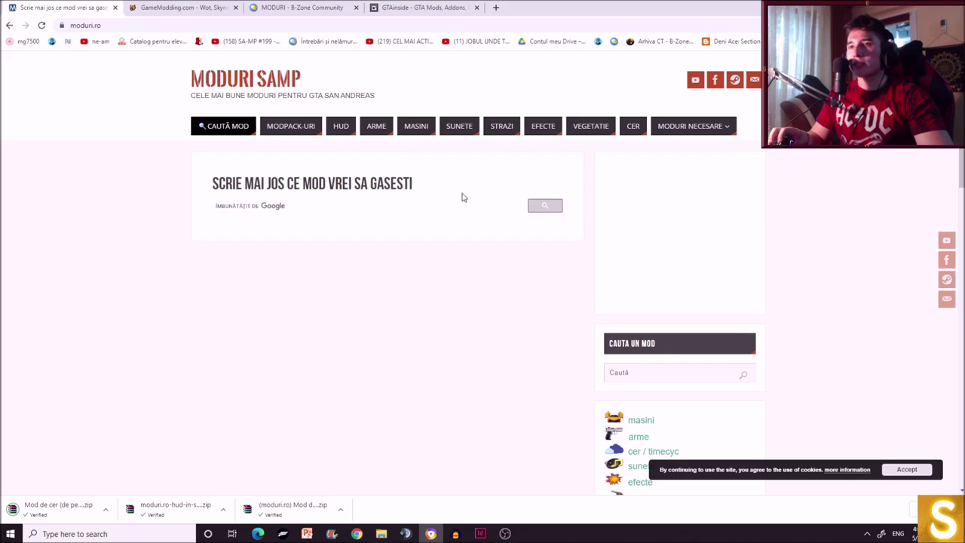
pyautogui.click(150, 24)
pyautogui.write('mod scimbat')
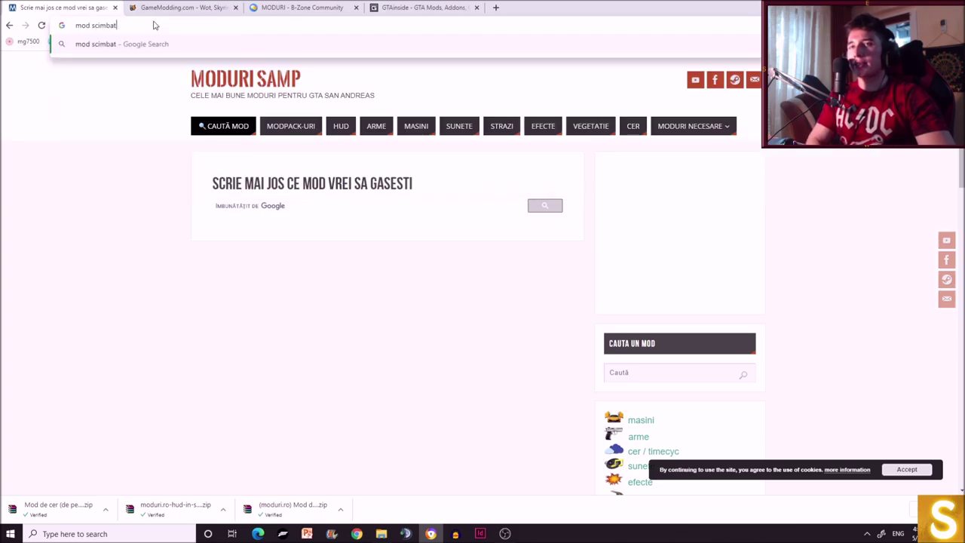
pyautogui.press('BackSpace')
pyautogui.press('BackSpace')
pyautogui.press('BackSpace')
pyautogui.press('BackSpace')
pyautogui.press('BackSpace')
pyautogui.press('BackSpace')
pyautogui.write('h')
pyautogui.press('BackSpace')
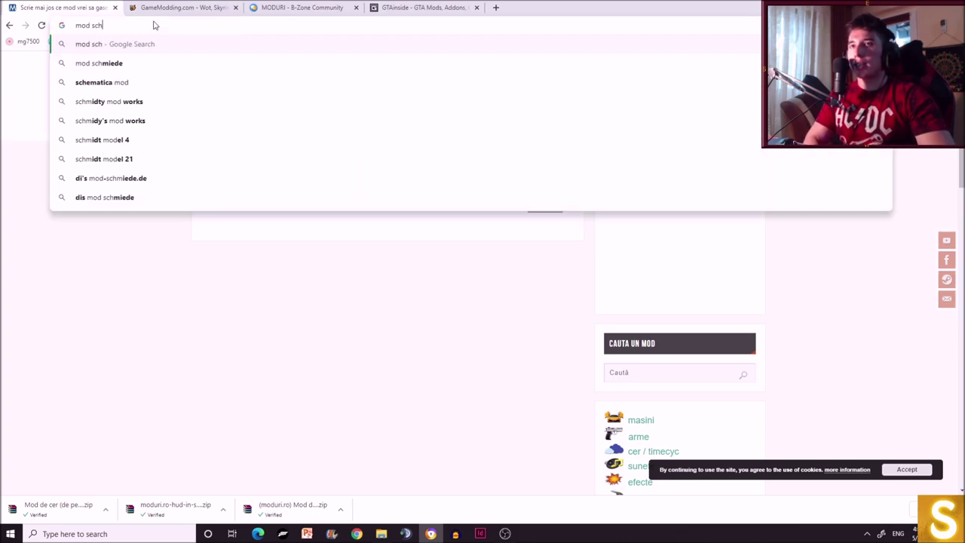
pyautogui.write('imbat vremea')
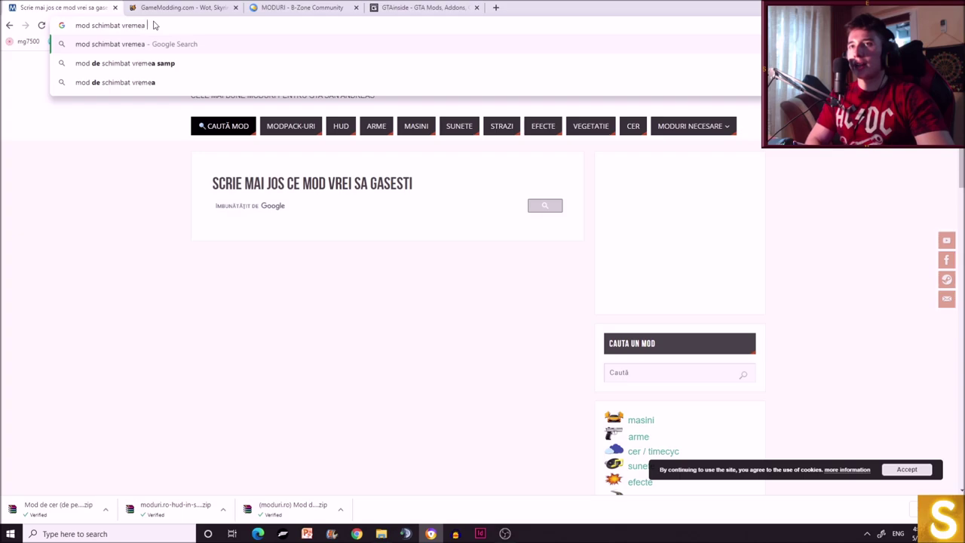
pyautogui.write(' moduri.ro')
pyautogui.press('Return')
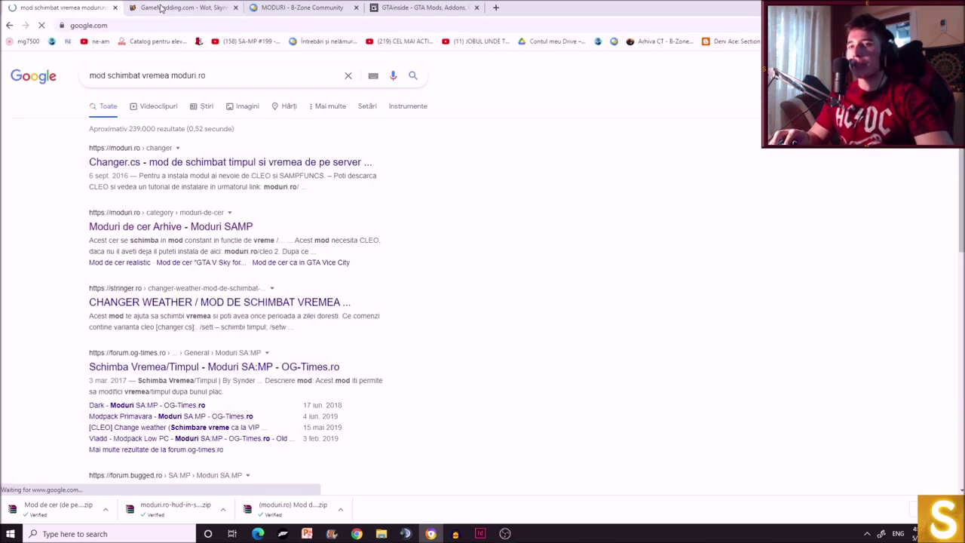
pyautogui.click(158, 165)
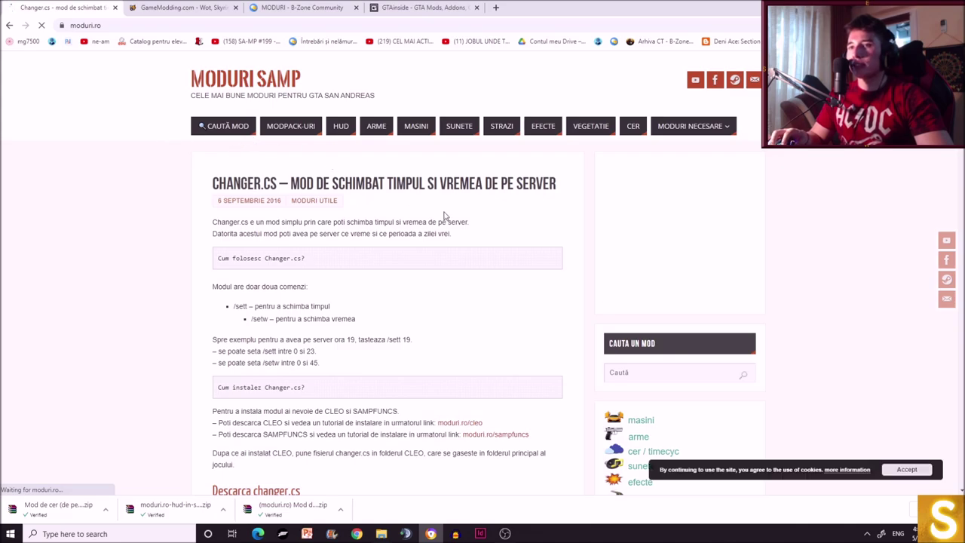
# - Review the Changer.cs commands and installation instructions, and download the changer.cs archive
pyautogui.scroll(-1, 344, 225)
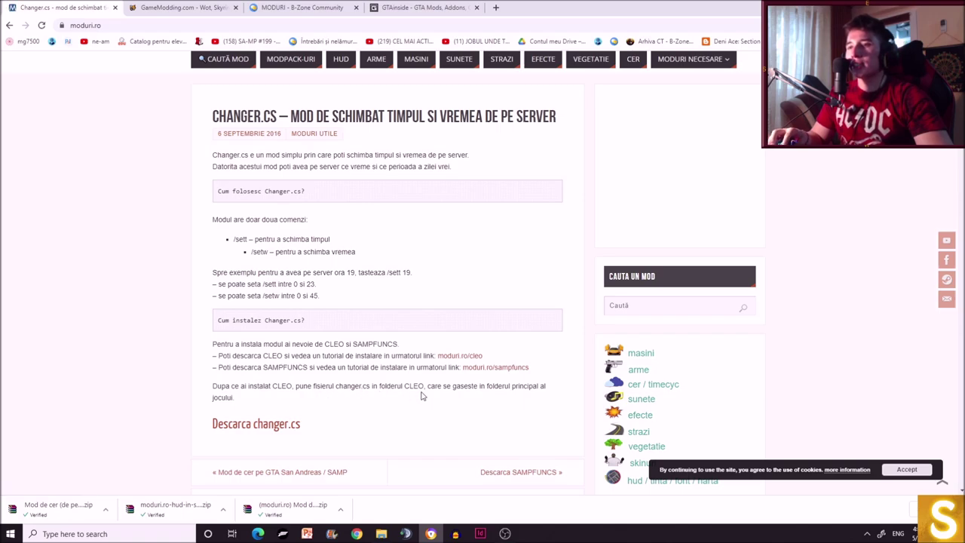
pyautogui.scroll(-1, 495, 402)
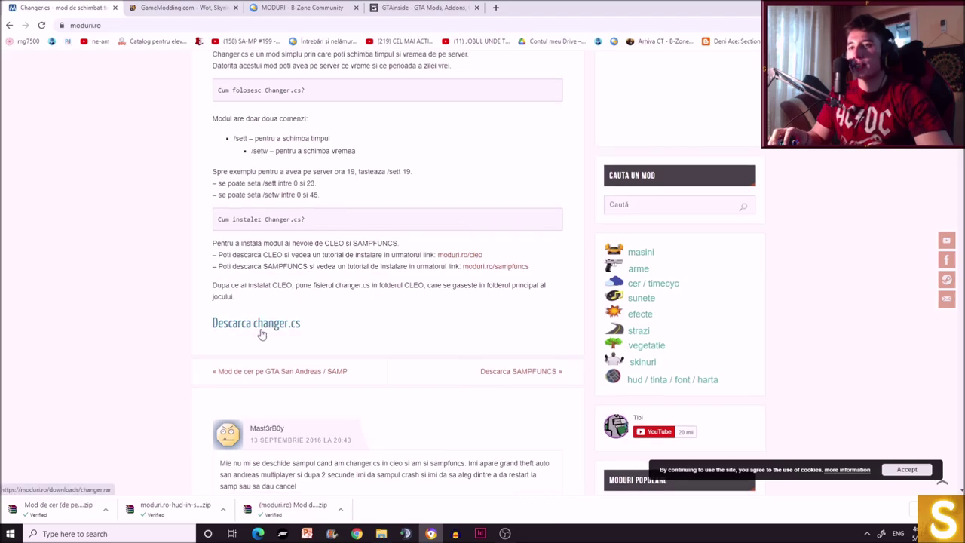
pyautogui.click(258, 329)
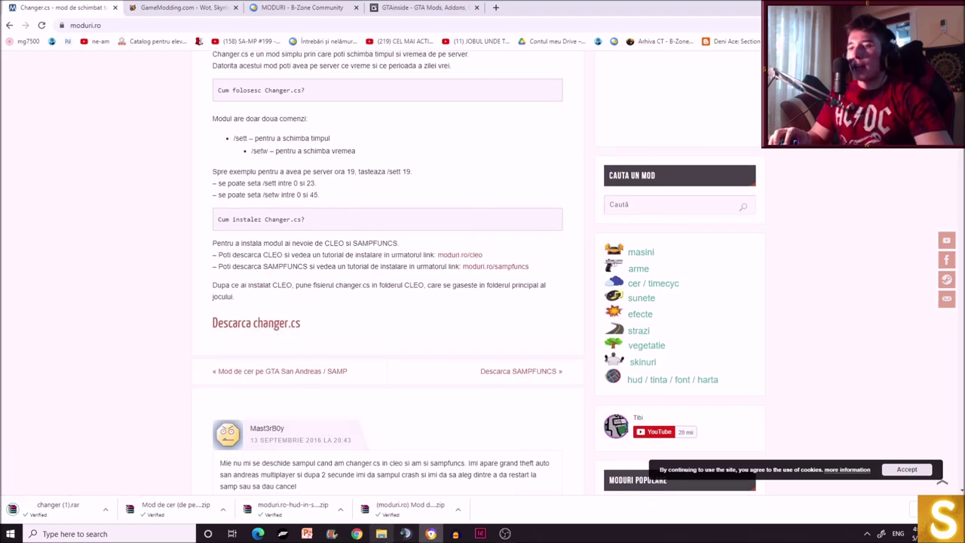
# - Open the downloaded "Mod de strazi pe toata harta" archive, and open the modloader folder inside GTA Tutorial in File Explorer
pyautogui.hotkey('alt', 'Tab')
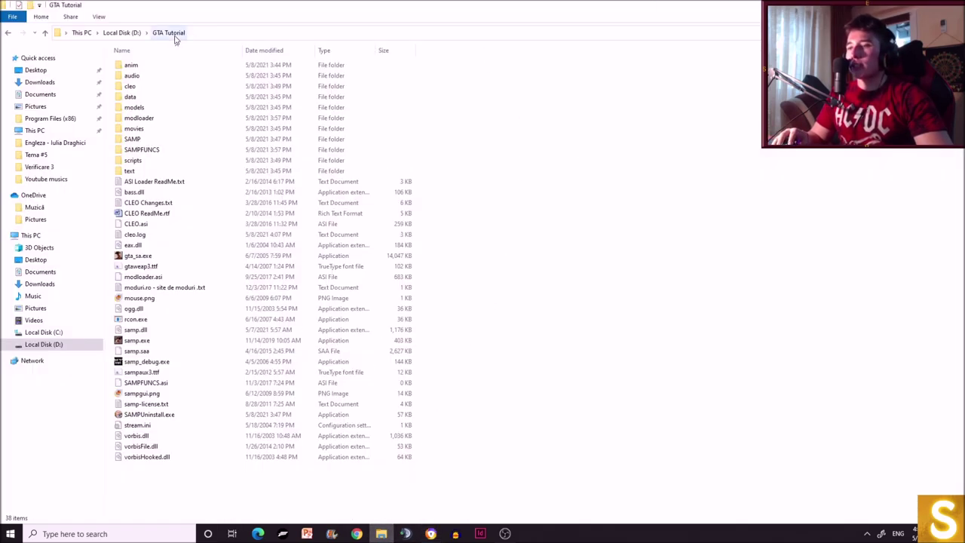
pyautogui.click(430, 534)
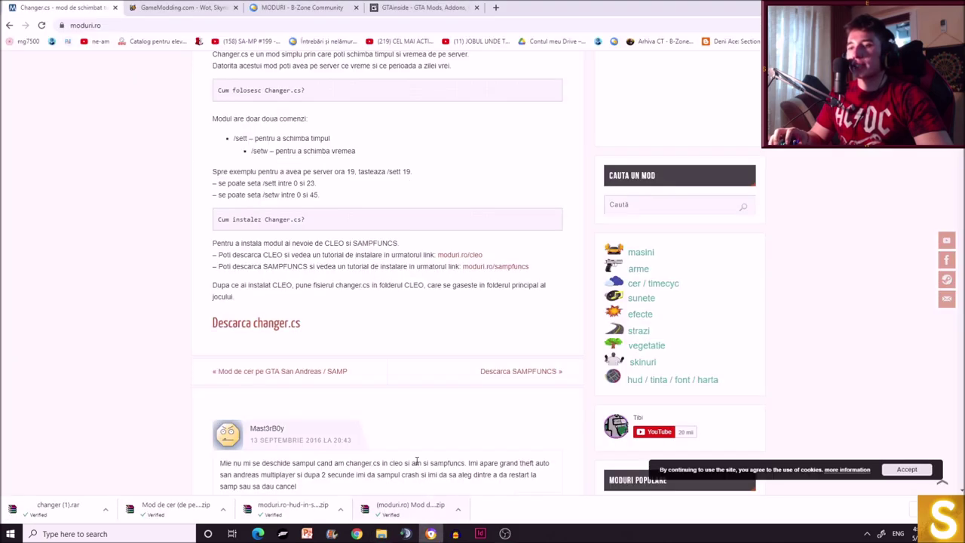
pyautogui.click(418, 512)
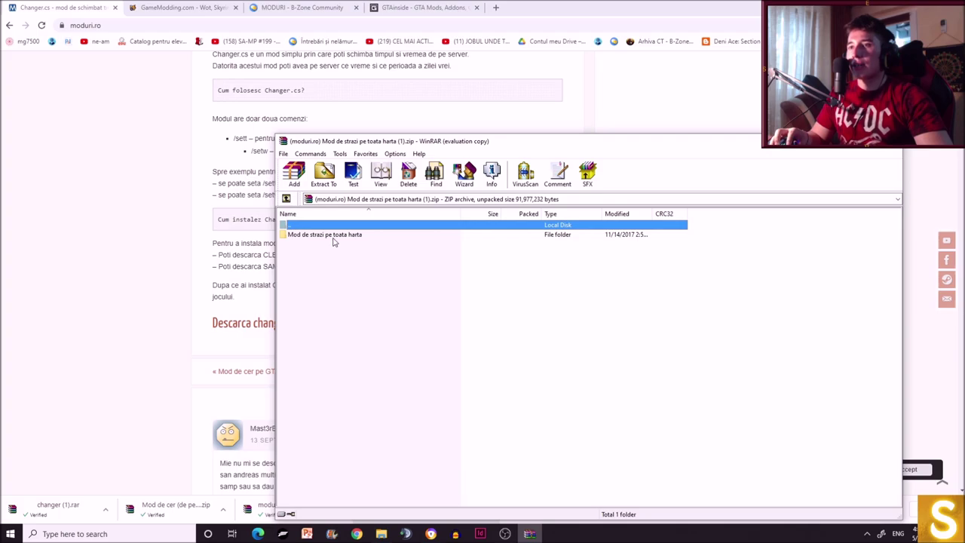
pyautogui.click(667, 292)
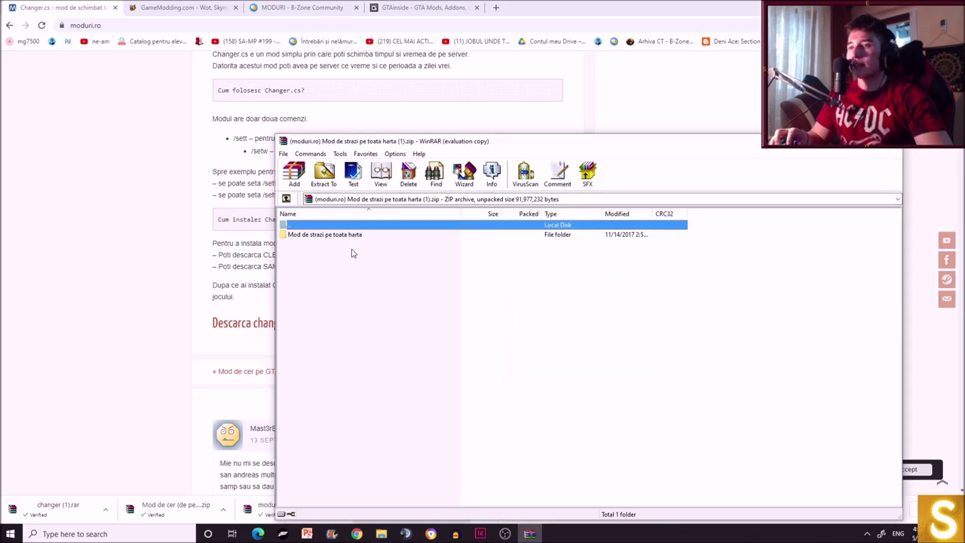
pyautogui.click(382, 533)
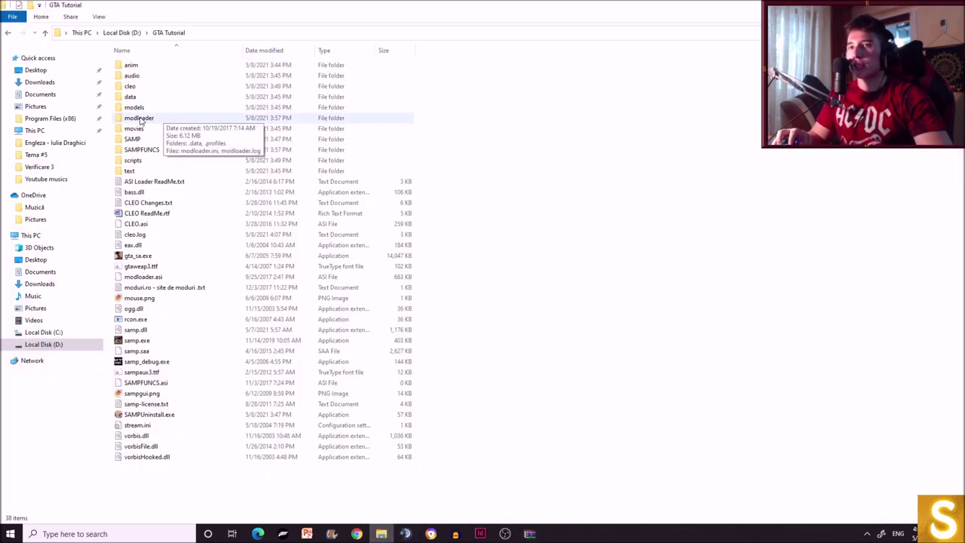
pyautogui.click(140, 119)
pyautogui.doubleClick(140, 119)
# - Extract the "Mod de strazi pe toata harta" folder from the WinRAR archive into the game's modloader folder
pyautogui.click(430, 533)
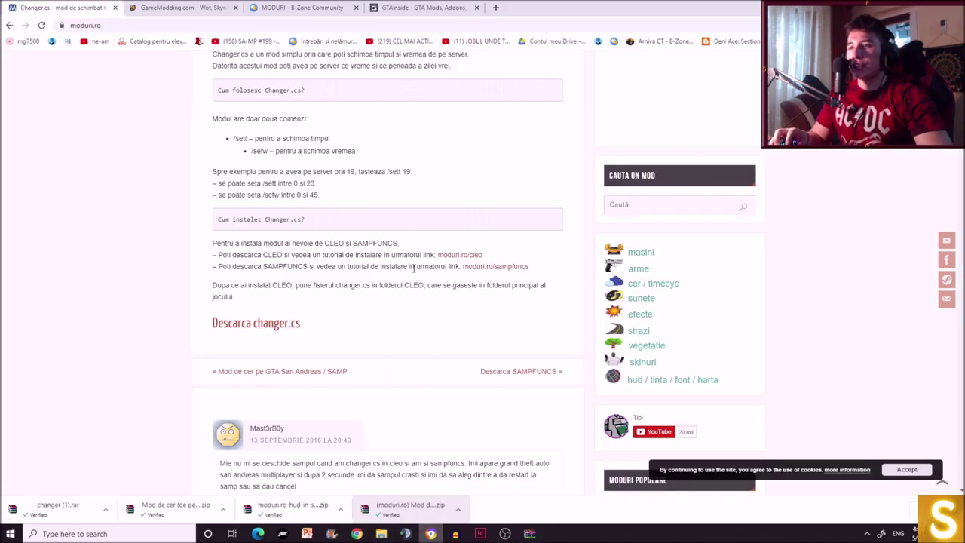
pyautogui.click(411, 507)
pyautogui.click(363, 237)
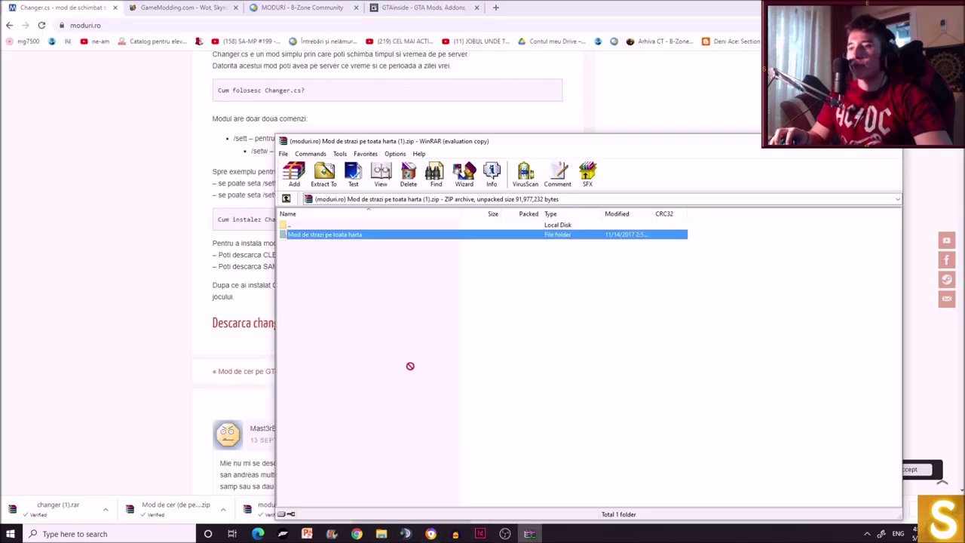
pyautogui.click(382, 535)
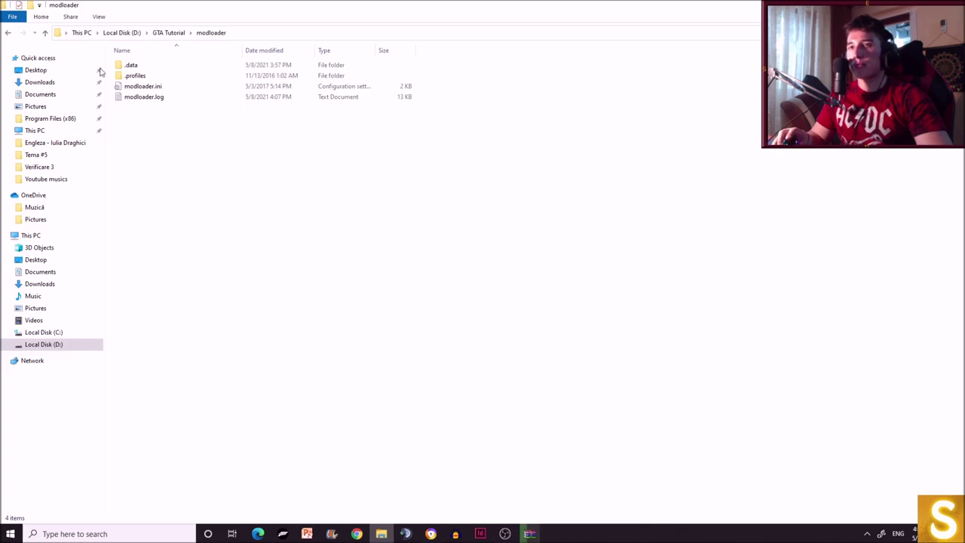
pyautogui.moveTo(264, 195); pyautogui.dragTo(354, 254)
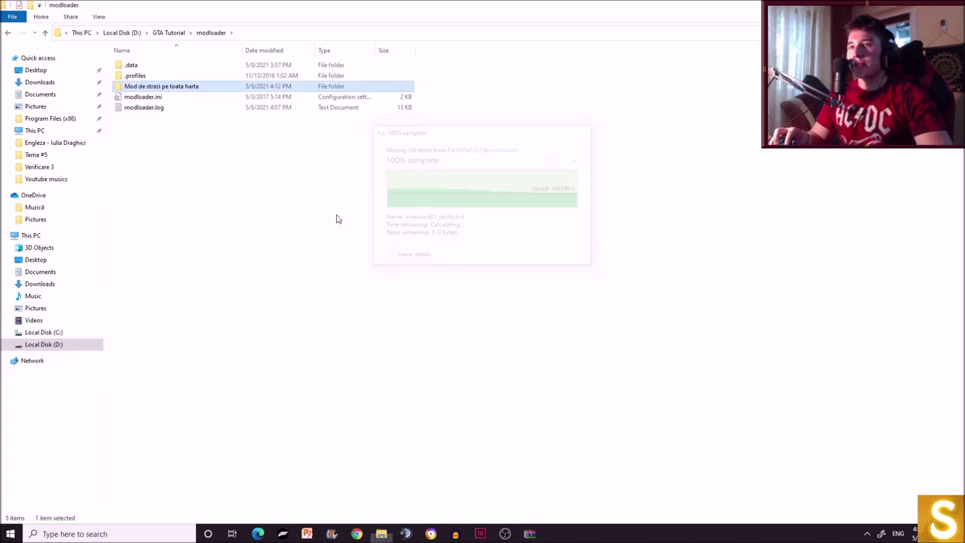
pyautogui.click(189, 86)
pyautogui.press('F2')
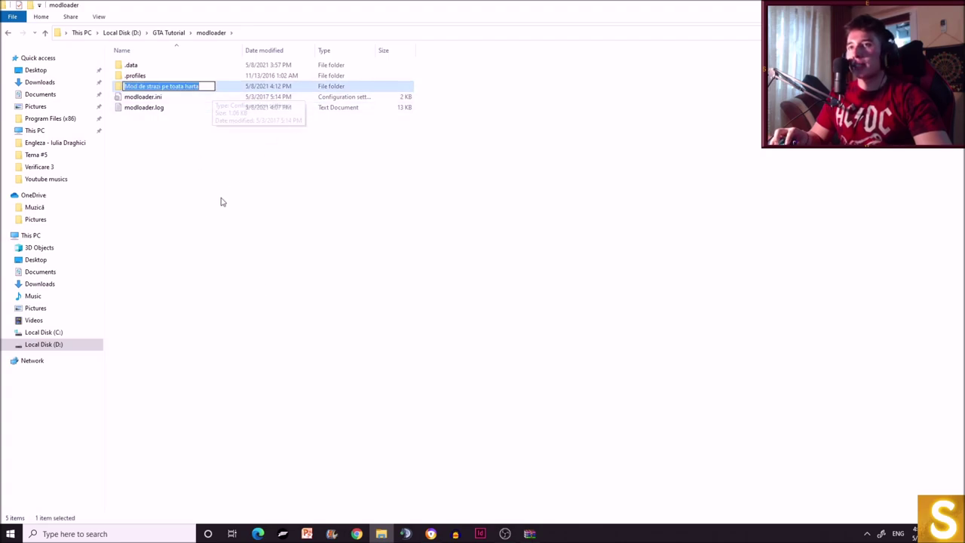
pyautogui.click(221, 202)
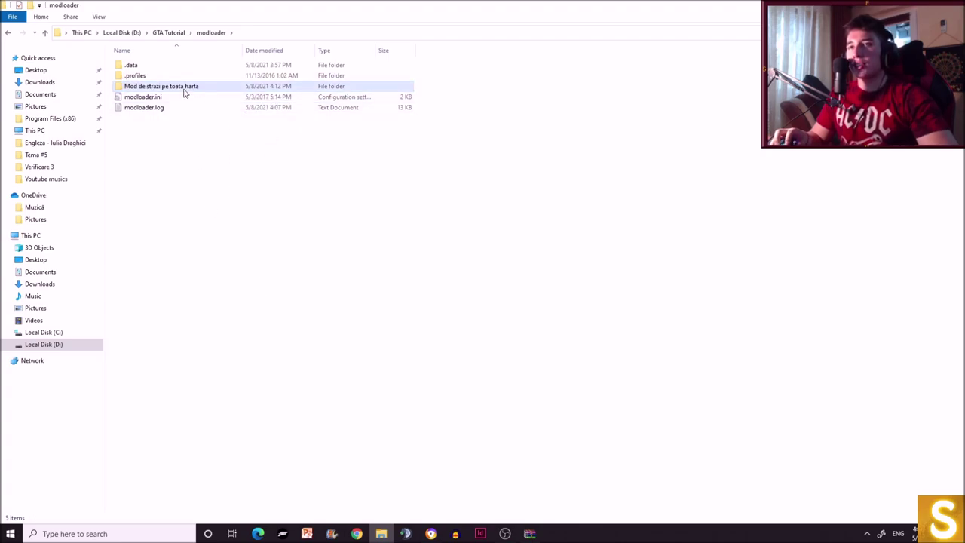
# - Examine the files in the "Mod de strazi pe toata harta" folder inside modloader, and return to the GTA Tutorial folder
pyautogui.hotkey('alt', 'Left')
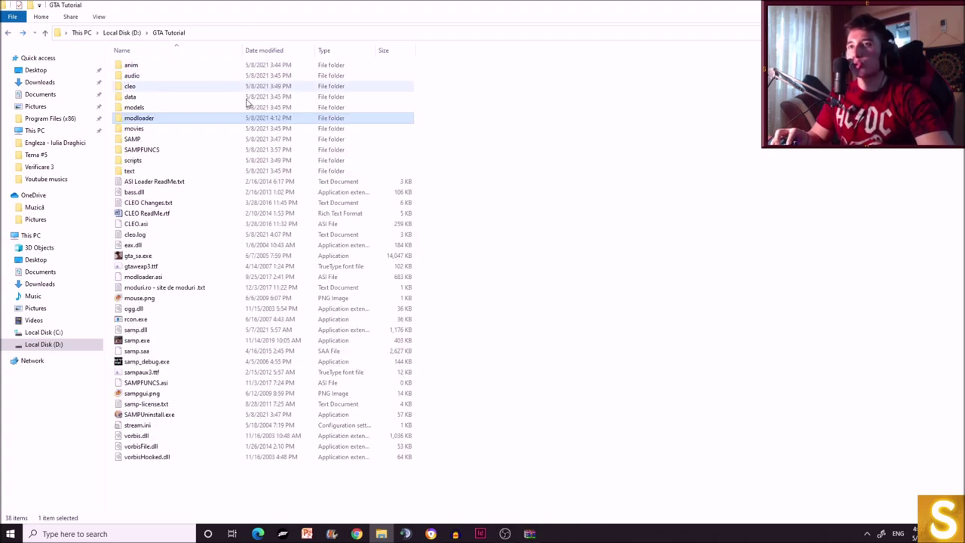
pyautogui.doubleClick(173, 119)
pyautogui.click(181, 89)
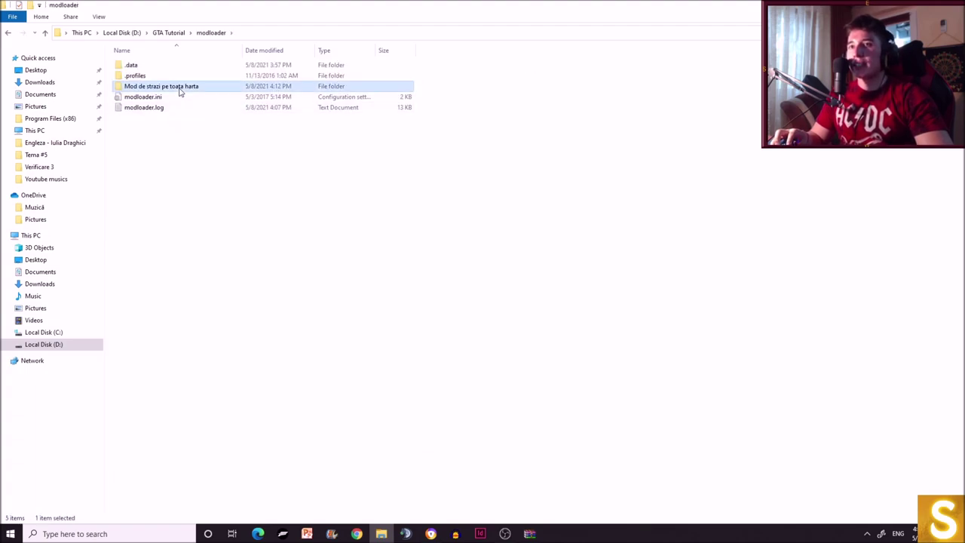
pyautogui.doubleClick(181, 89)
pyautogui.scroll(-3, 415, 355)
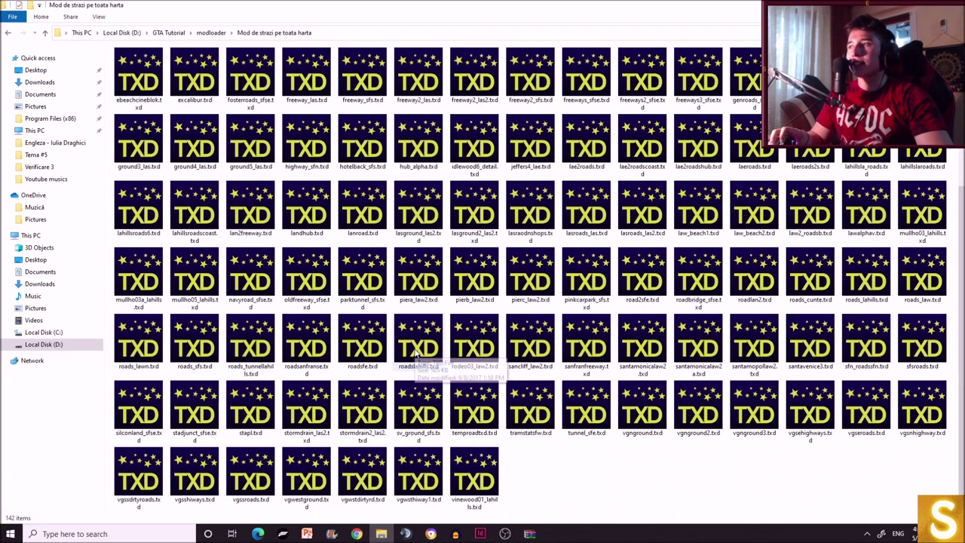
pyautogui.scroll(3, 249, 198)
pyautogui.click(9, 32)
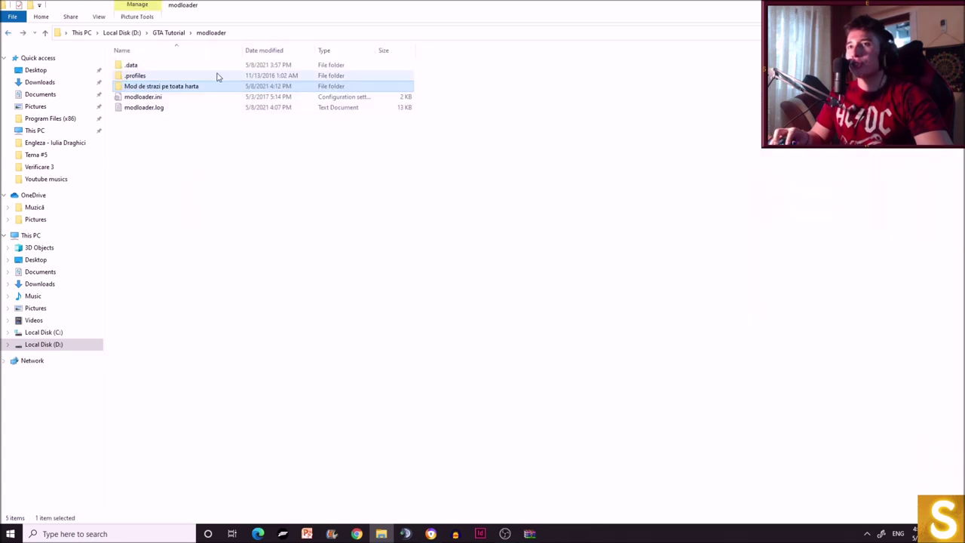
pyautogui.click(9, 33)
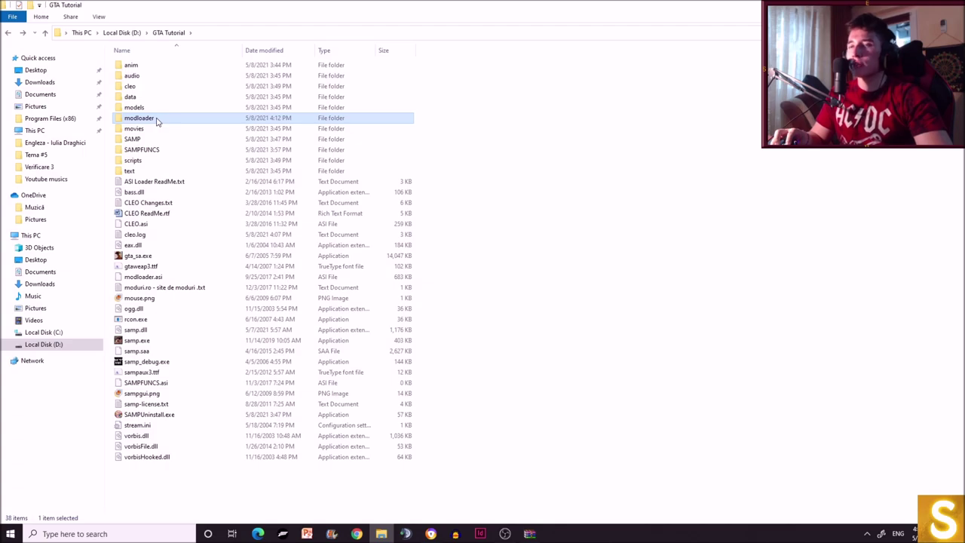
pyautogui.doubleClick(155, 119)
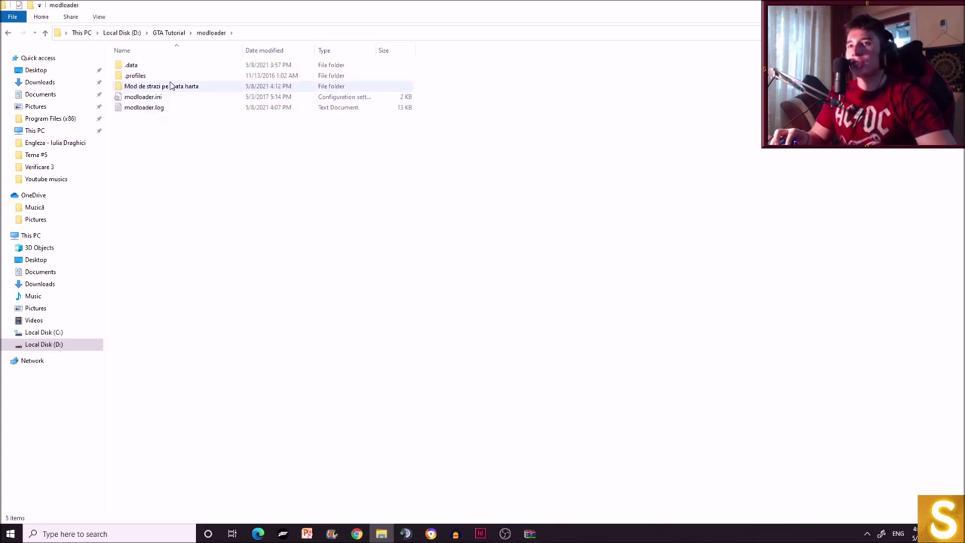
pyautogui.click(9, 32)
# - Switch to the browser, open the downloaded moduri.ro-hud-in-stil-PUBG archive in WinRAR, and dismiss the licence reminder
pyautogui.click(431, 534)
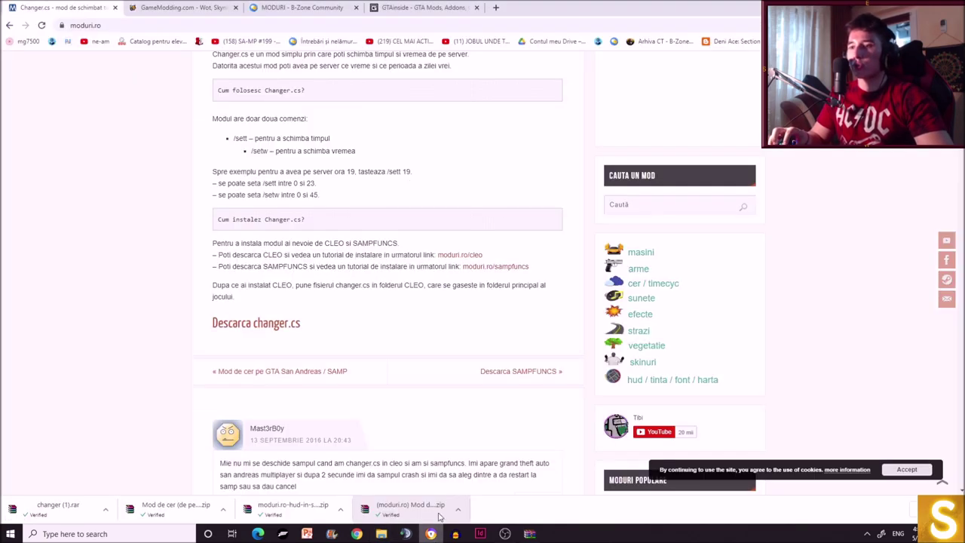
pyautogui.click(290, 510)
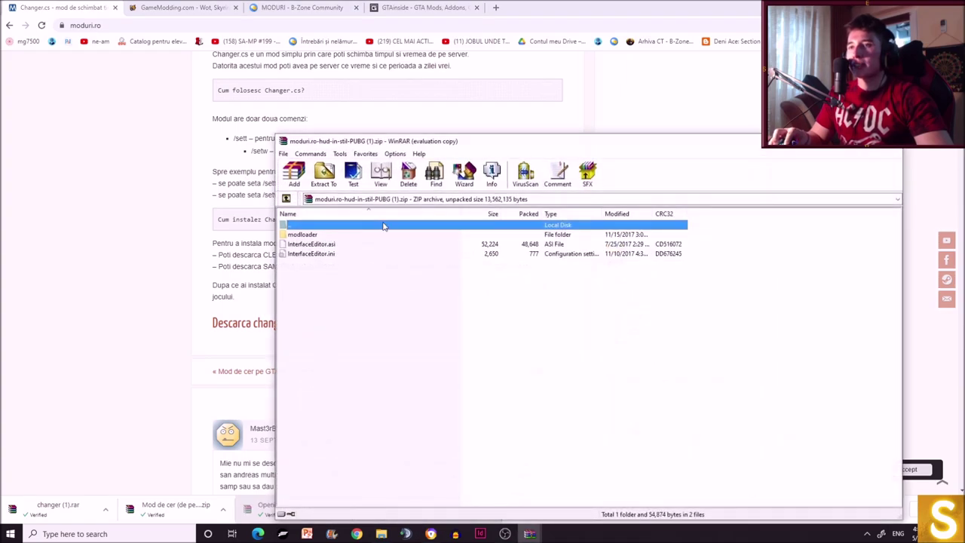
pyautogui.click(667, 292)
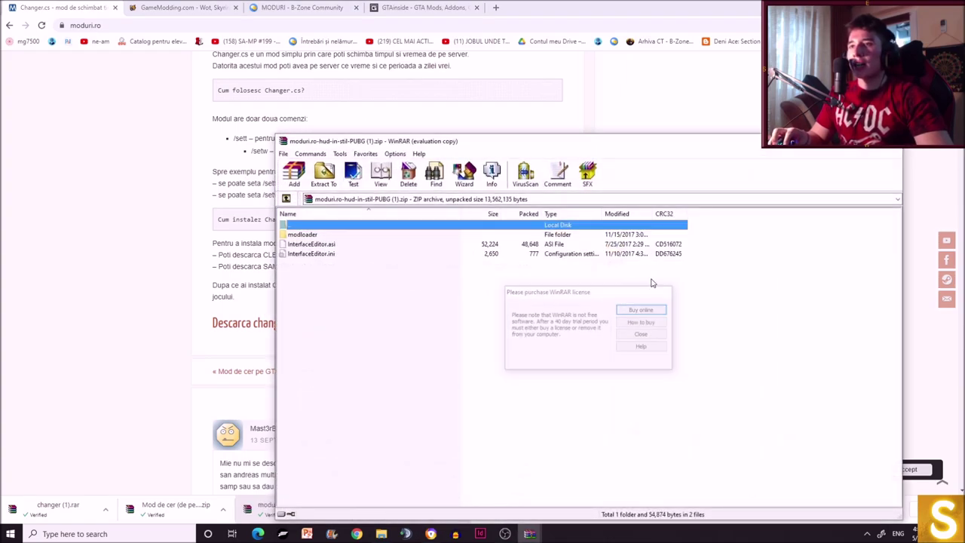
pyautogui.click(377, 308)
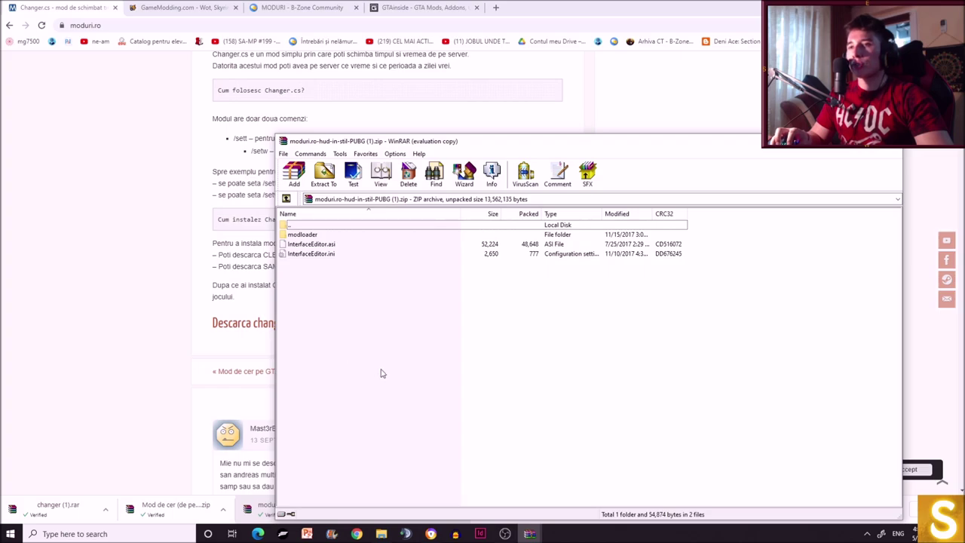
pyautogui.moveTo(370, 313); pyautogui.dragTo(386, 258)
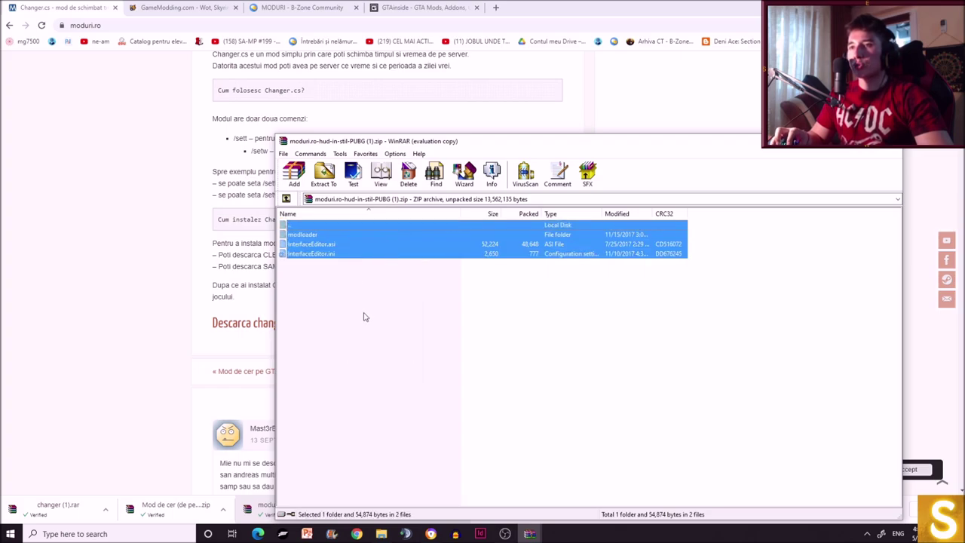
pyautogui.click(362, 318)
pyautogui.click(378, 230)
pyautogui.moveTo(371, 311); pyautogui.dragTo(374, 245)
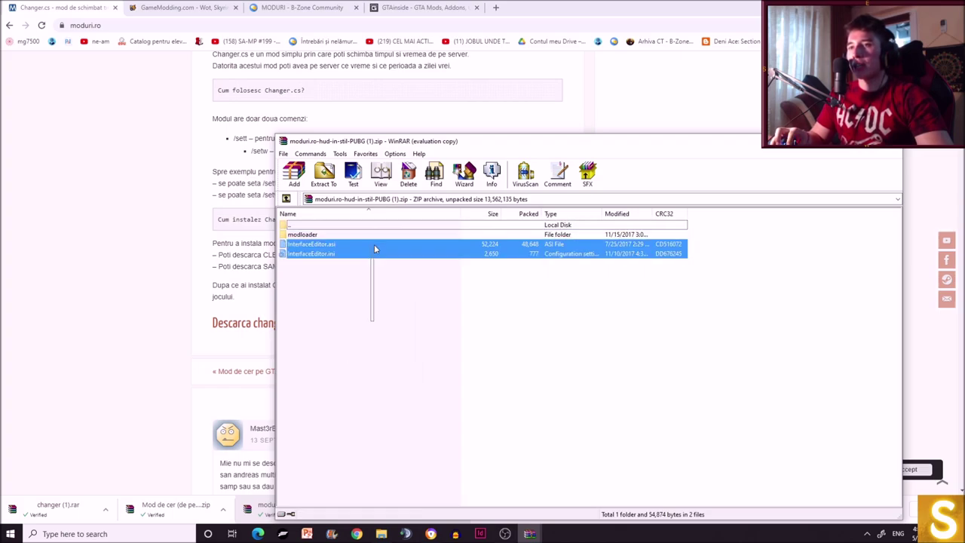
pyautogui.click(374, 245)
pyautogui.click(378, 235)
pyautogui.click(364, 357)
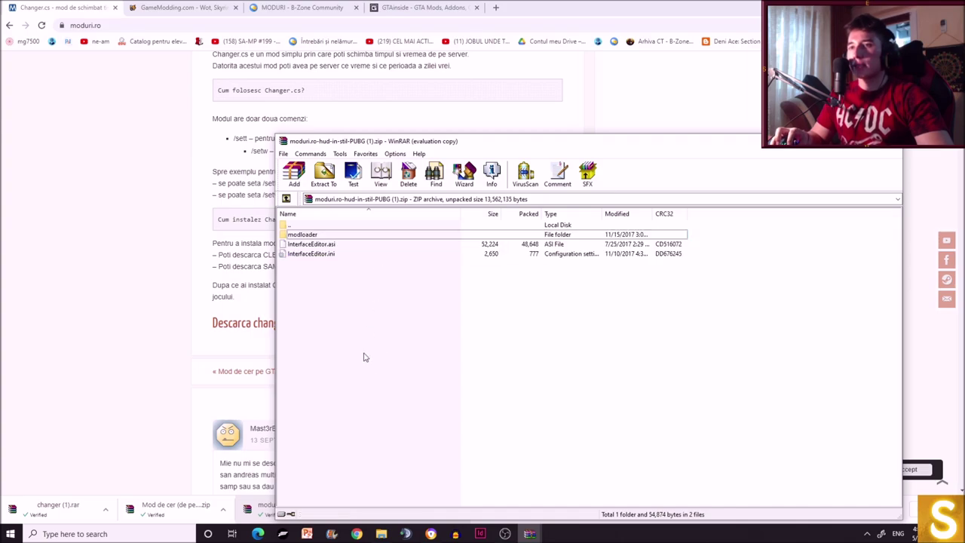
# - Extract the modloader folder, InterfaceEditor.asi and InterfaceEditor.ini from the HUD archive into the GTA Tutorial folder
pyautogui.moveTo(360, 271); pyautogui.dragTo(369, 238)
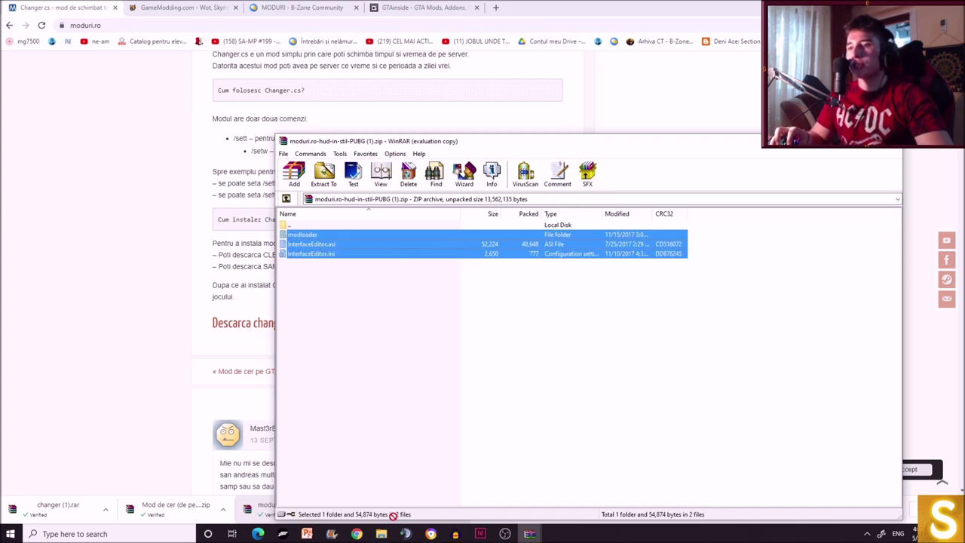
pyautogui.moveTo(393, 515); pyautogui.dragTo(382, 536)
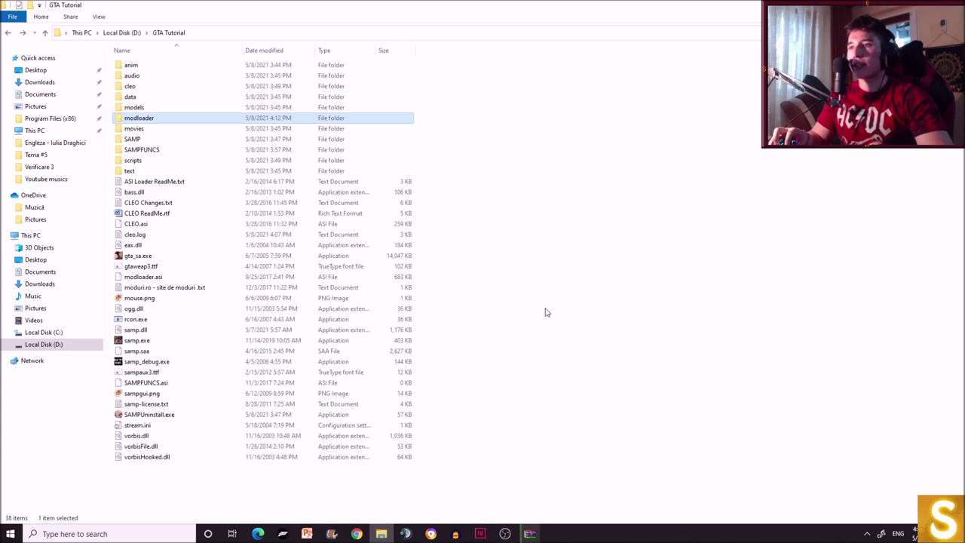
pyautogui.moveTo(551, 304); pyautogui.dragTo(486, 241)
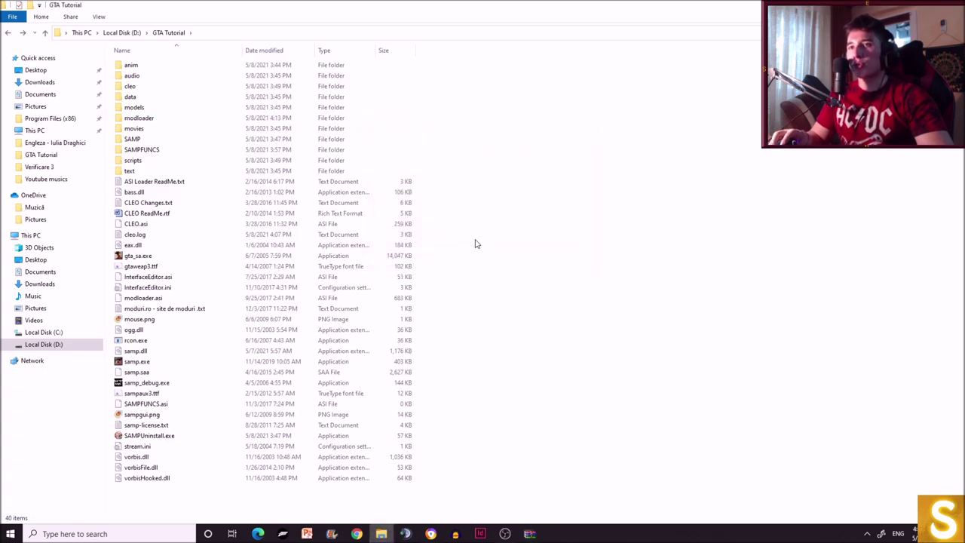
# - Open the downloaded "Mod de cer" archive and extract libraries, modloader and samp.asi into the GTA Tutorial folder
pyautogui.hotkey('alt', 'Tab')
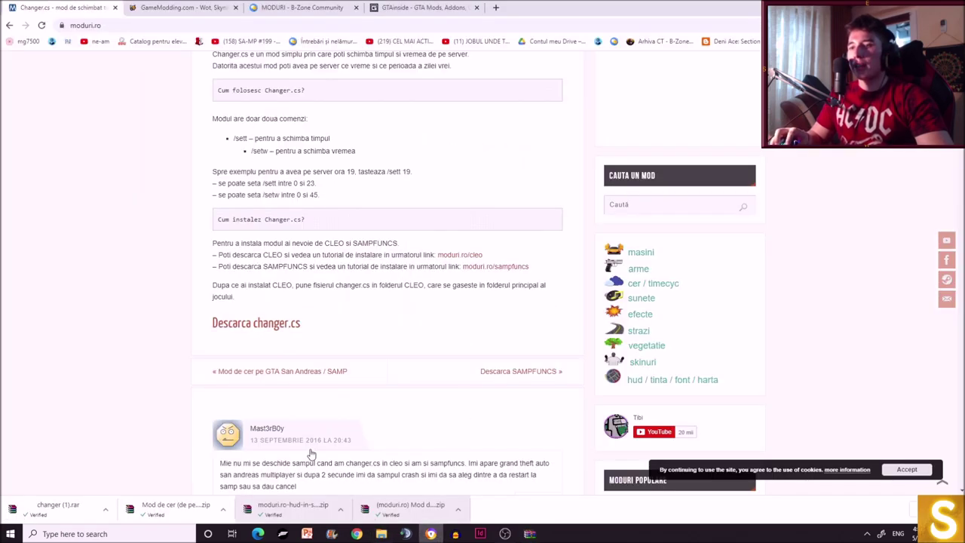
pyautogui.click(184, 505)
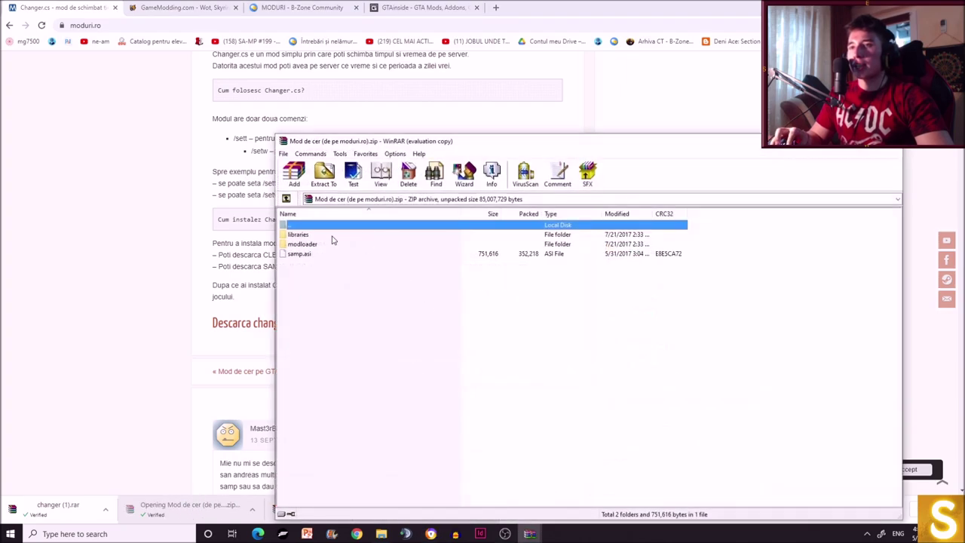
pyautogui.click(640, 334)
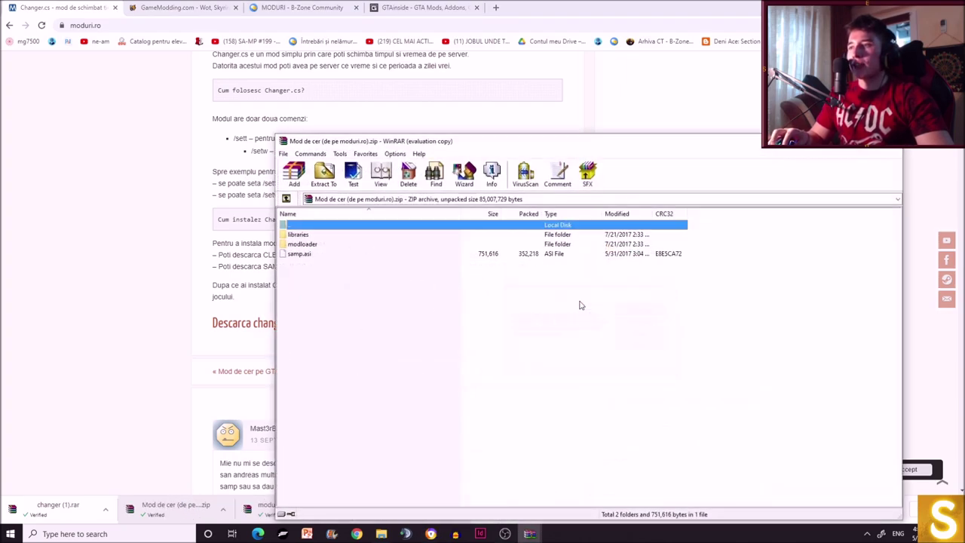
pyautogui.moveTo(388, 348); pyautogui.dragTo(445, 458)
pyautogui.hotkey('alt', 'Tab')
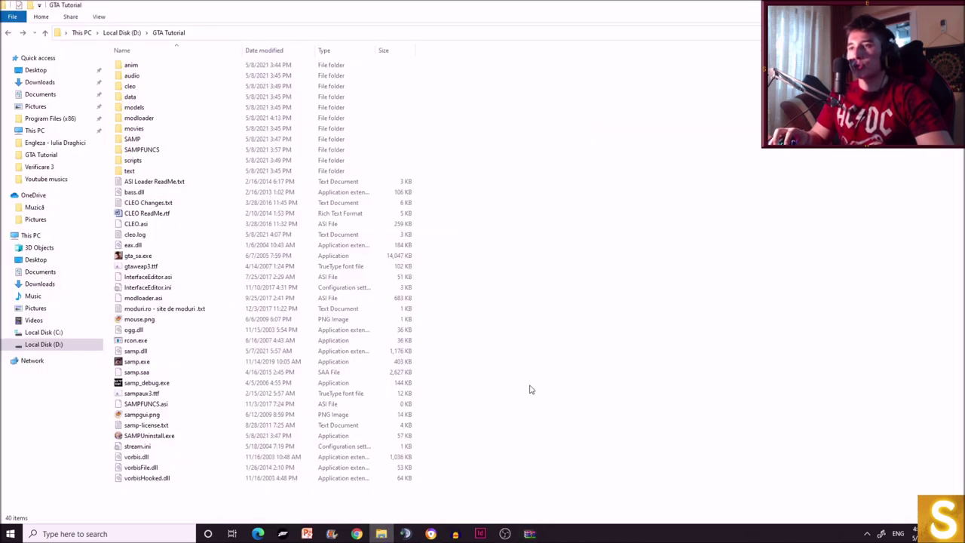
# - Open the downloaded changer archive, extract changer.cs into the game's cleo folder, and check that folder's contents
pyautogui.click(427, 534)
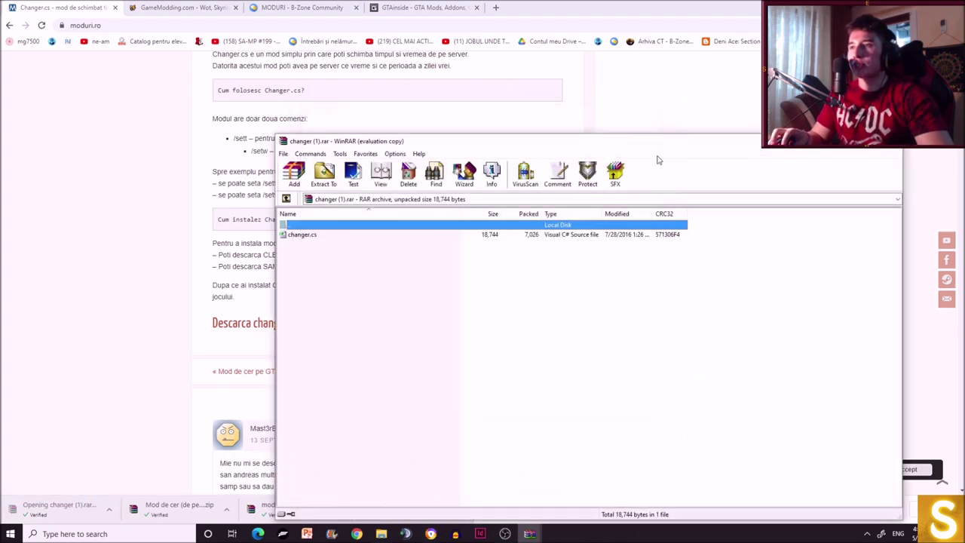
pyautogui.click(391, 339)
pyautogui.moveTo(385, 238); pyautogui.dragTo(437, 449)
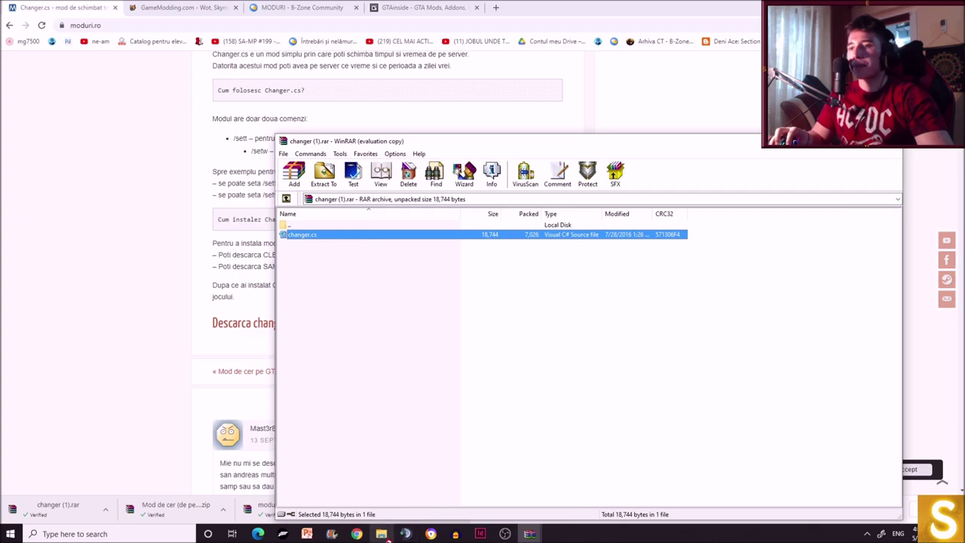
pyautogui.moveTo(388, 535); pyautogui.dragTo(179, 88)
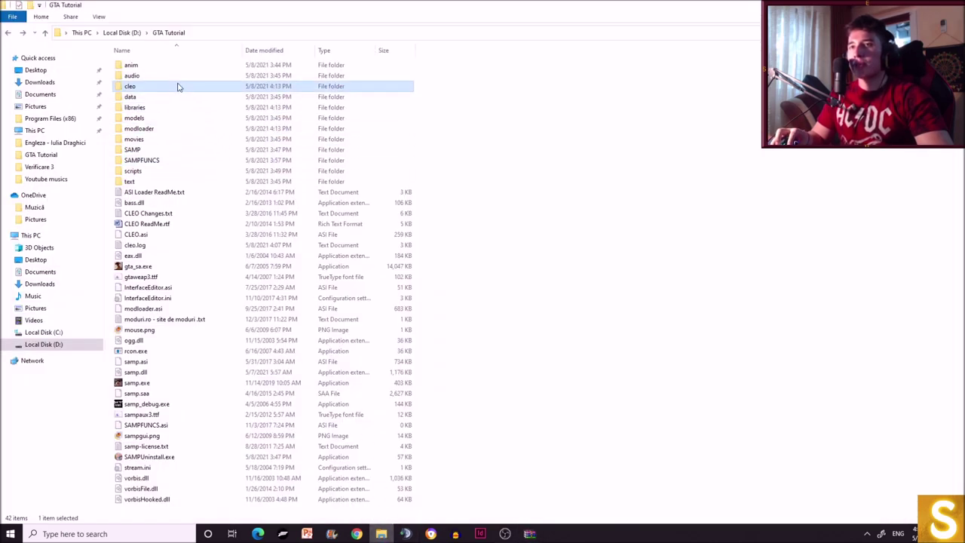
pyautogui.doubleClick(204, 89)
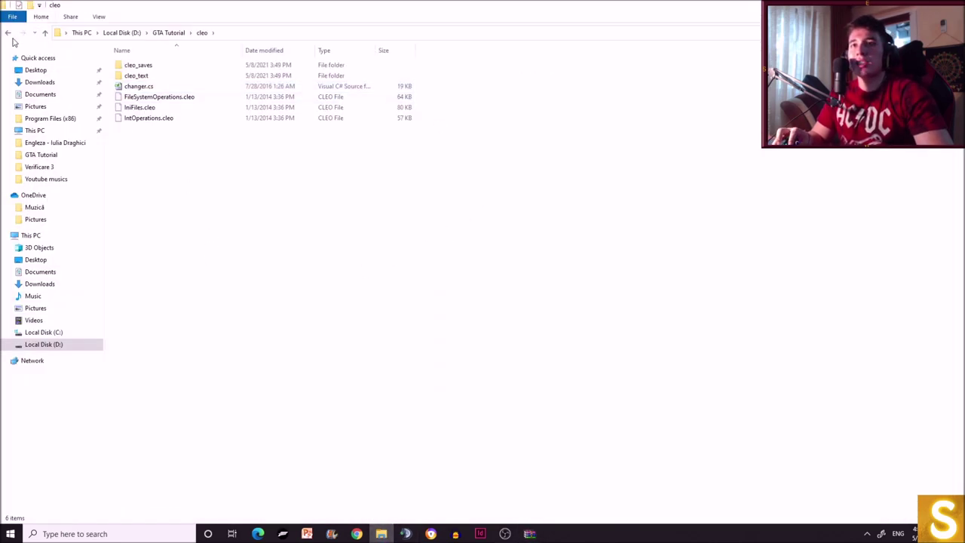
pyautogui.hotkey('alt', 'Left')
# - Switch to the browser and look over the GameModding.com home page
pyautogui.click(431, 534)
pyautogui.scroll(2, 332, 300)
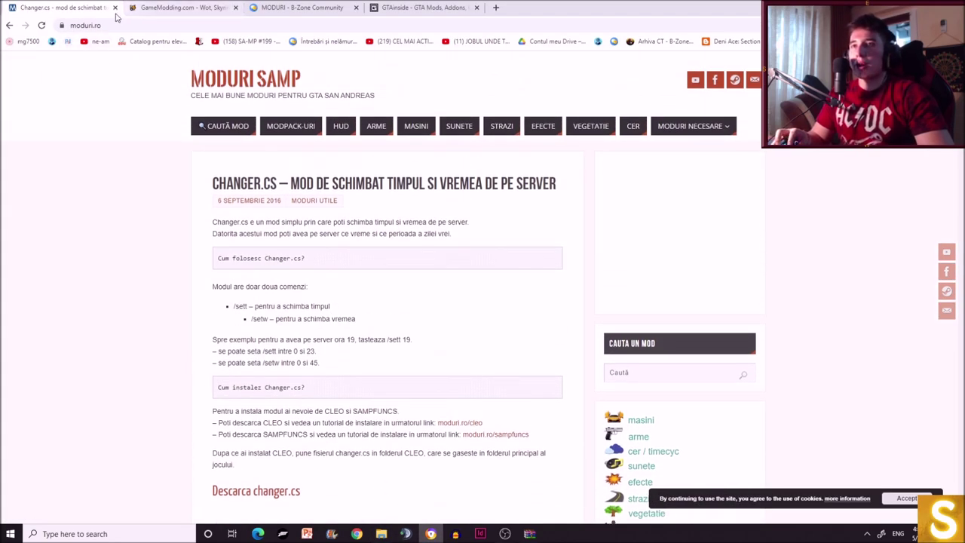
pyautogui.click(161, 6)
pyautogui.scroll(-1, 475, 288)
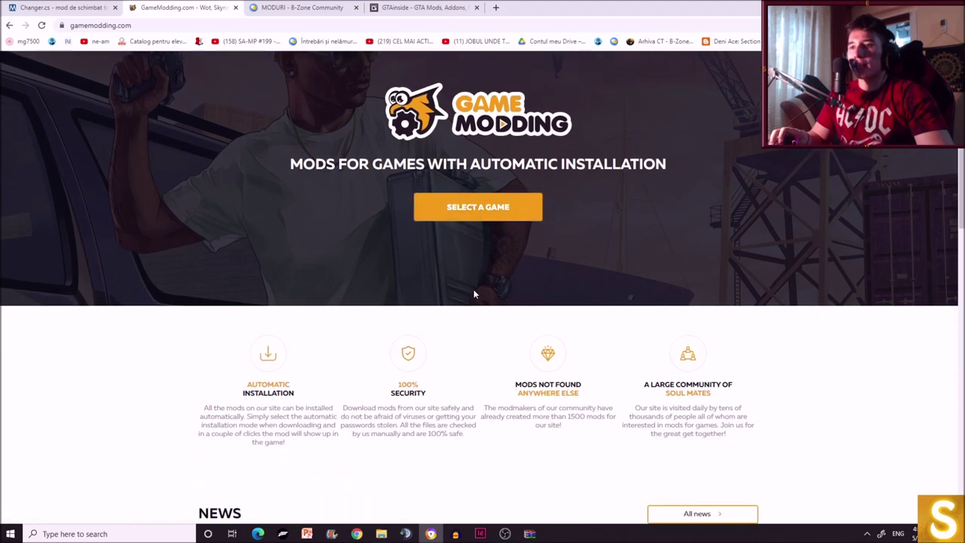
pyautogui.scroll(1, 474, 289)
pyautogui.scroll(-3, 475, 289)
pyautogui.scroll(3, 470, 227)
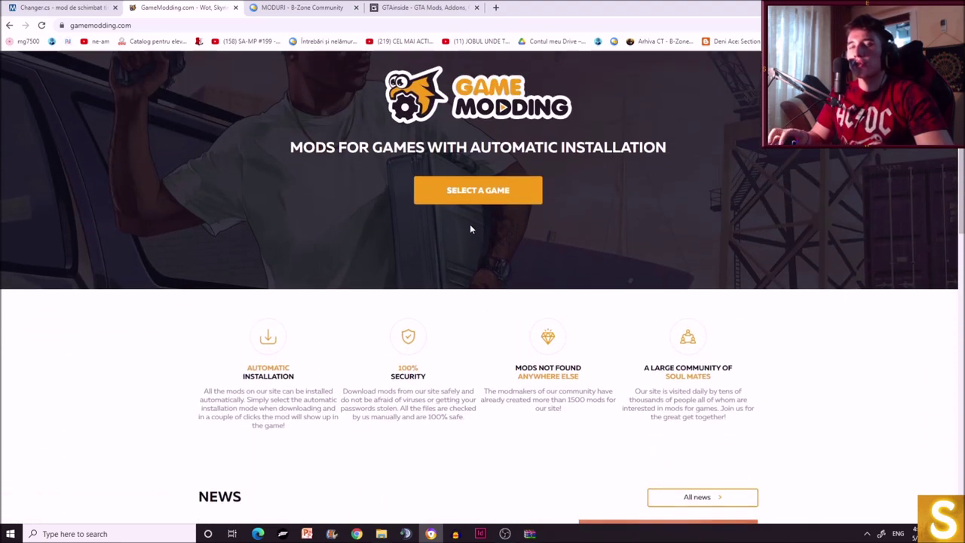
# - Return to the moduri.ro browser tab, open google.com there and search for "mod de arme gamemodding.net"
pyautogui.click(73, 5)
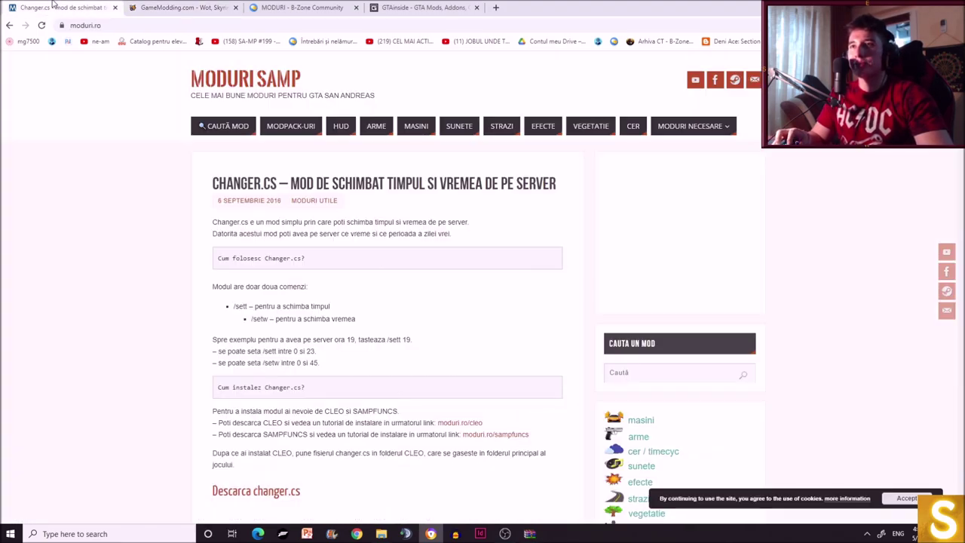
pyautogui.click(98, 25)
pyautogui.write('g')
pyautogui.click(142, 101)
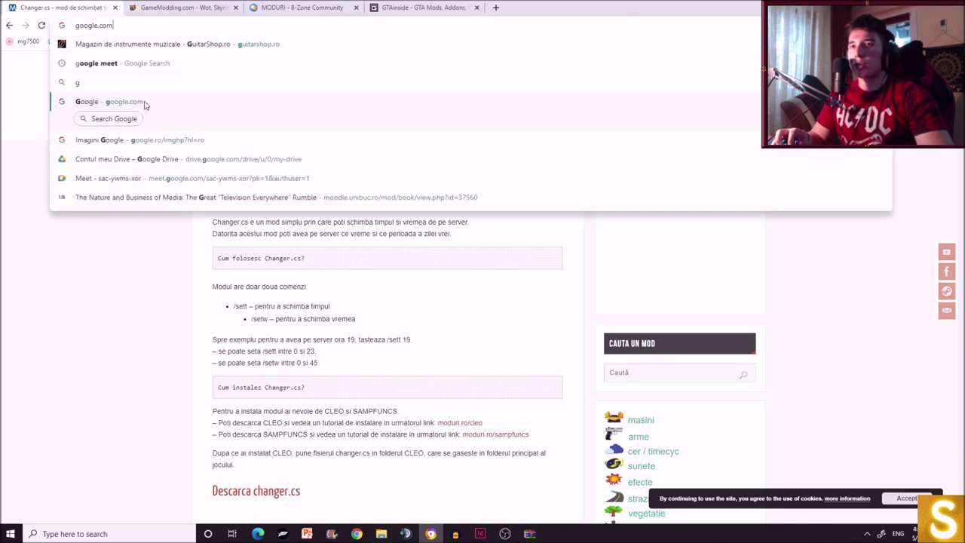
pyautogui.click(383, 242)
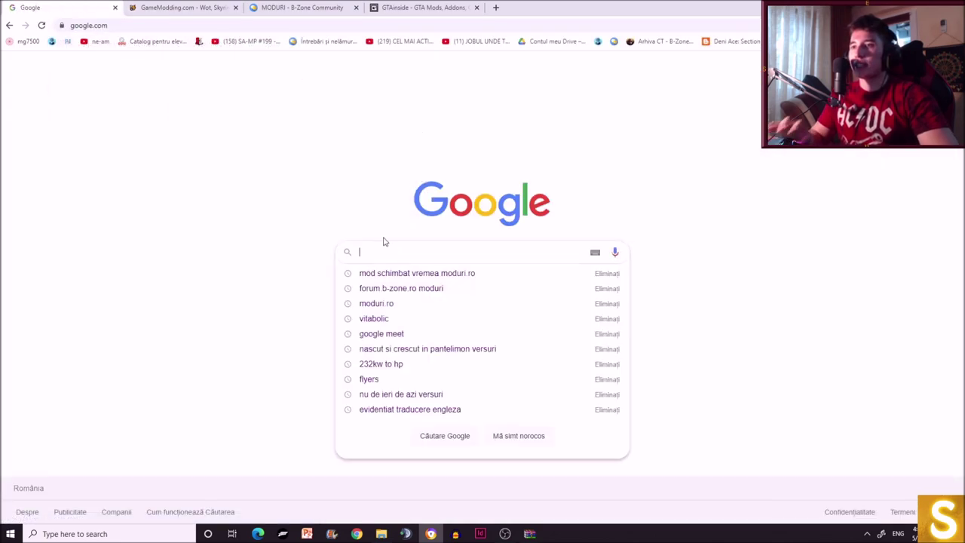
pyautogui.write('mod de arme')
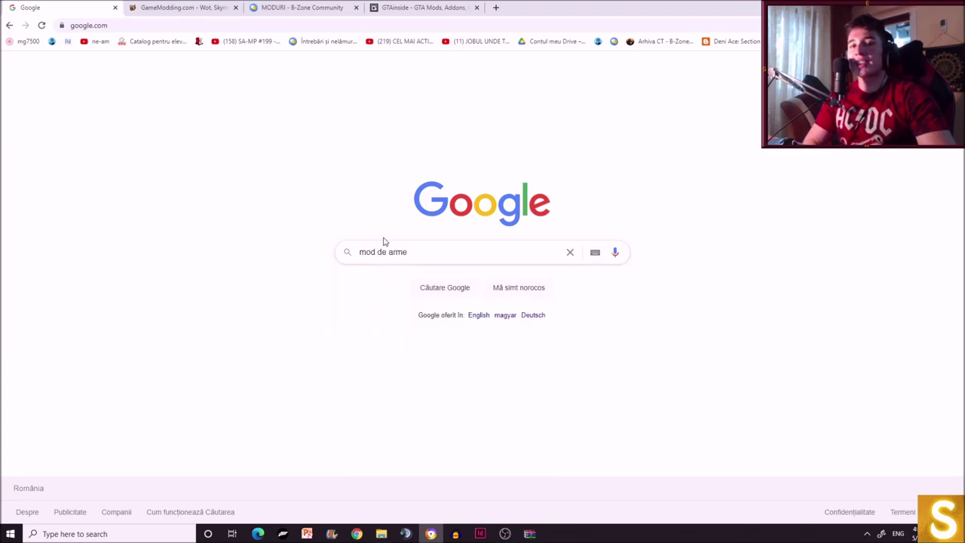
pyautogui.press('Return')
pyautogui.write('game')
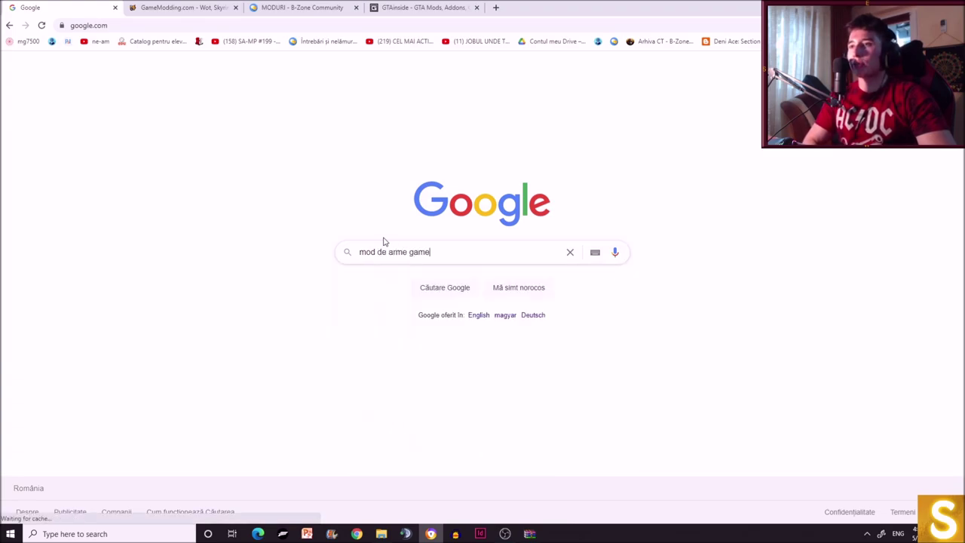
pyautogui.write('modding.net')
pyautogui.press('Return')
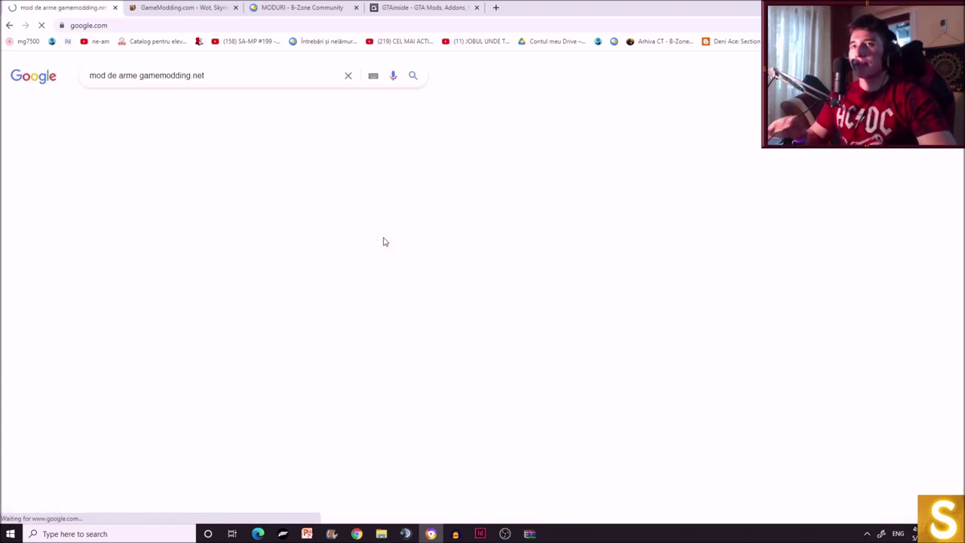
# - Open the Weapons packs for GTA San Andreas result on GameModding.com and look over the listed weapon packs
pyautogui.click(182, 163)
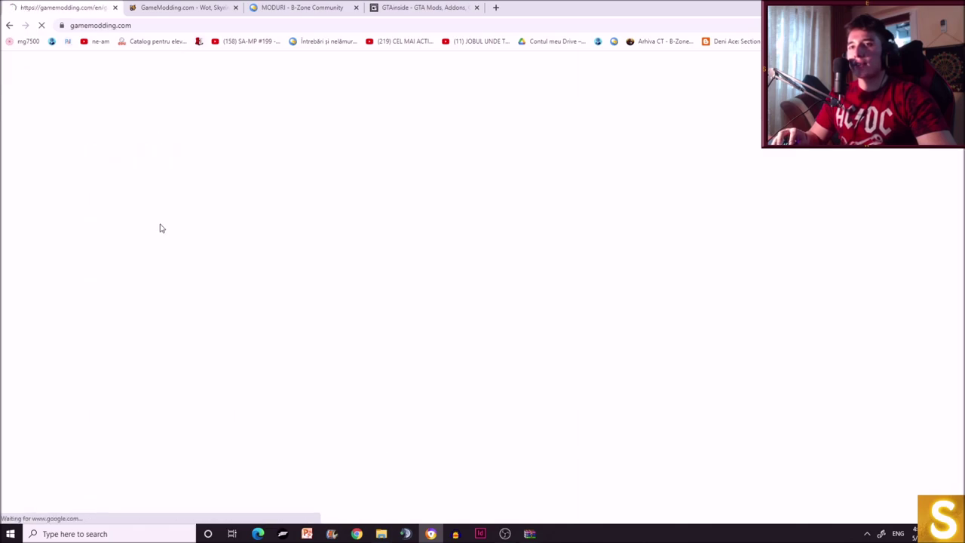
pyautogui.scroll(-2, 342, 382)
pyautogui.scroll(-13, 346, 412)
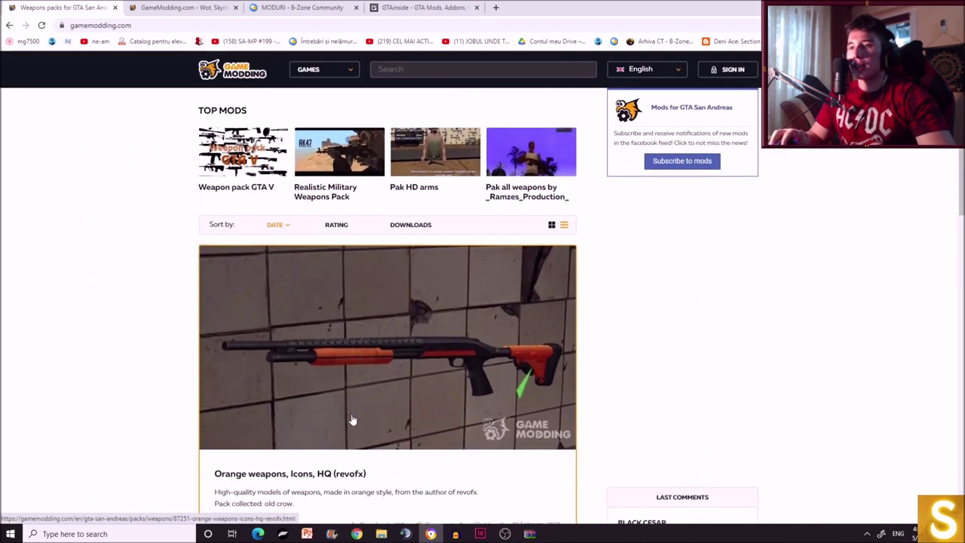
pyautogui.scroll(-1, 355, 411)
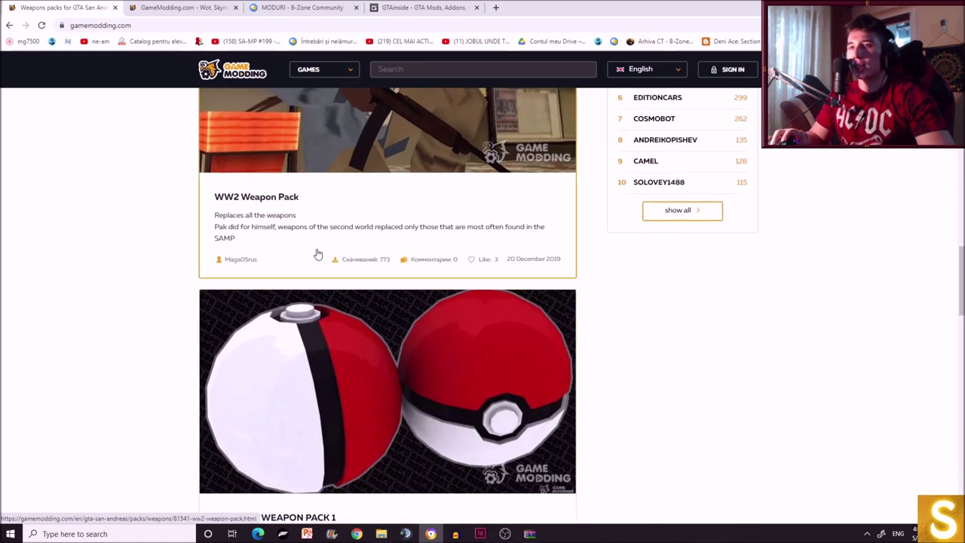
pyautogui.scroll(3, 344, 362)
pyautogui.scroll(-3, 332, 400)
pyautogui.scroll(-4, 328, 402)
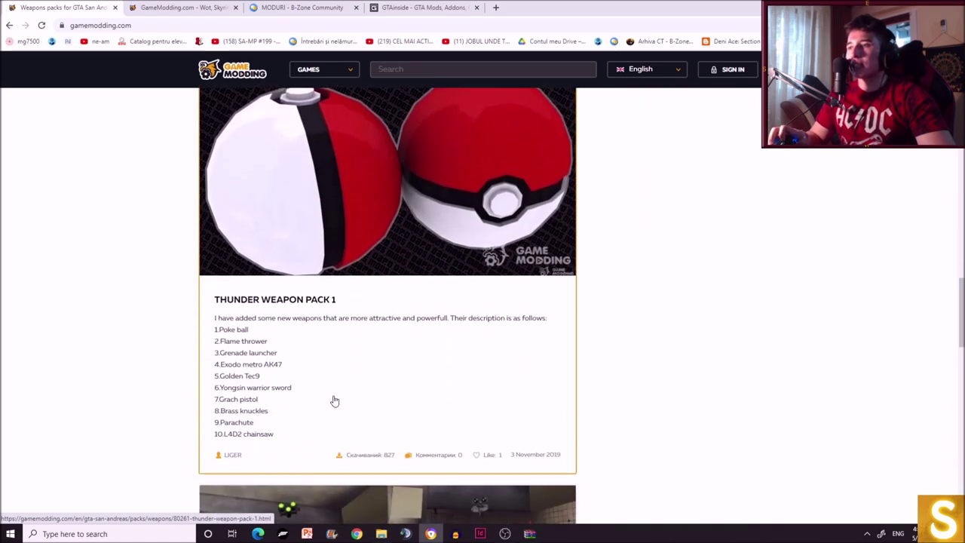
pyautogui.scroll(7, 334, 400)
pyautogui.scroll(1, 339, 420)
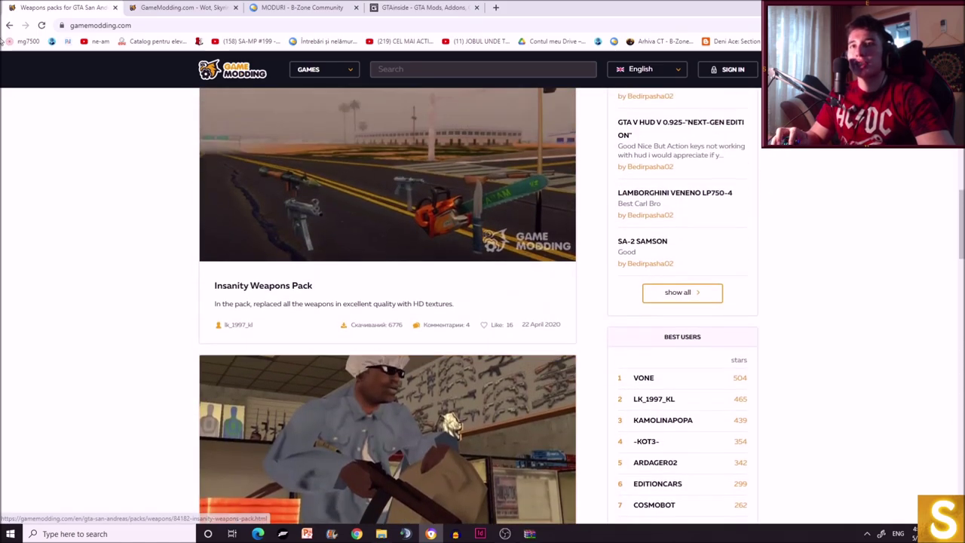
# - Return to the Google results, search for "mod infernus gamemodding.net" and glance at the other open mod site tabs
pyautogui.click(9, 25)
pyautogui.tripleClick(210, 67)
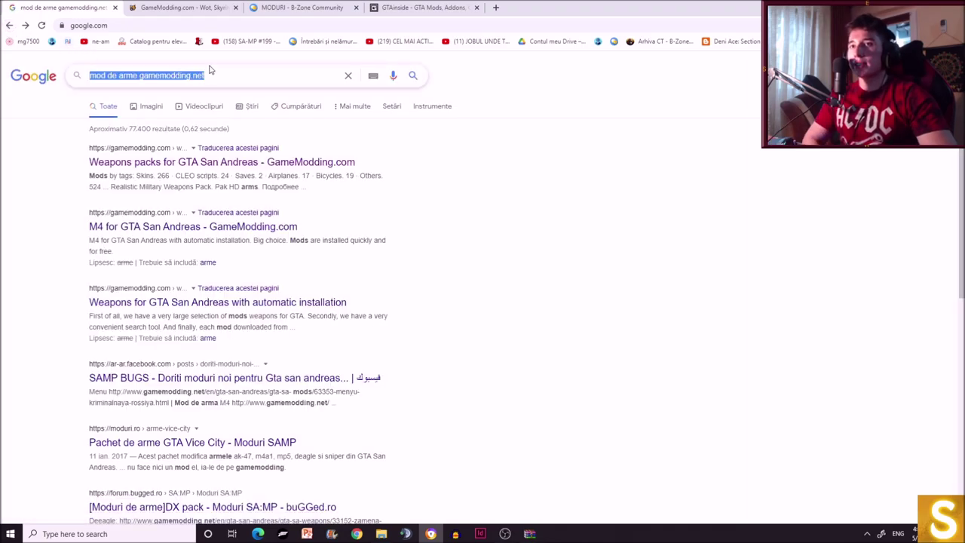
pyautogui.write('mod infernus gamemodding.net')
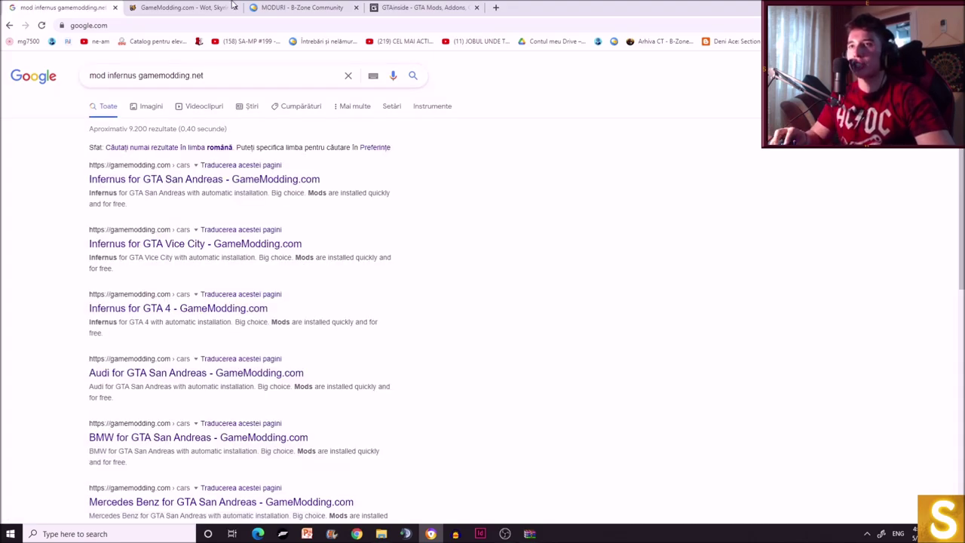
pyautogui.click(284, 7)
pyautogui.click(418, 7)
pyautogui.click(60, 8)
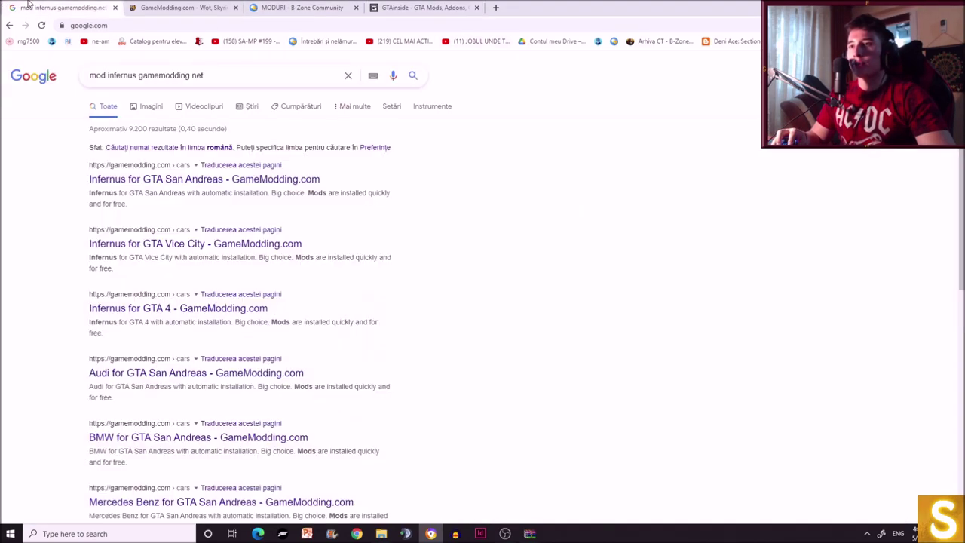
# - Open the Infernus for GTA San Andreas result on GameModding.com and browse its newest car mods
pyautogui.click(159, 181)
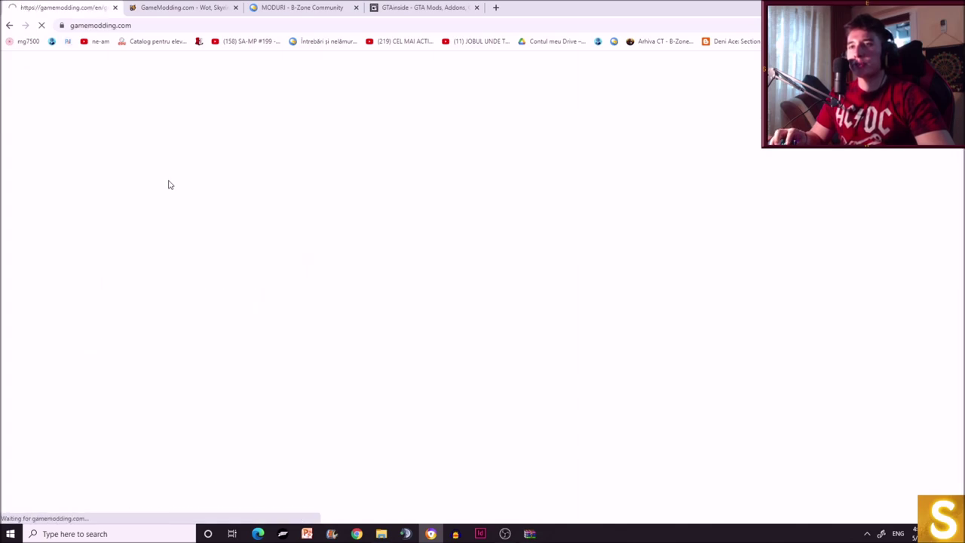
pyautogui.scroll(-7, 586, 418)
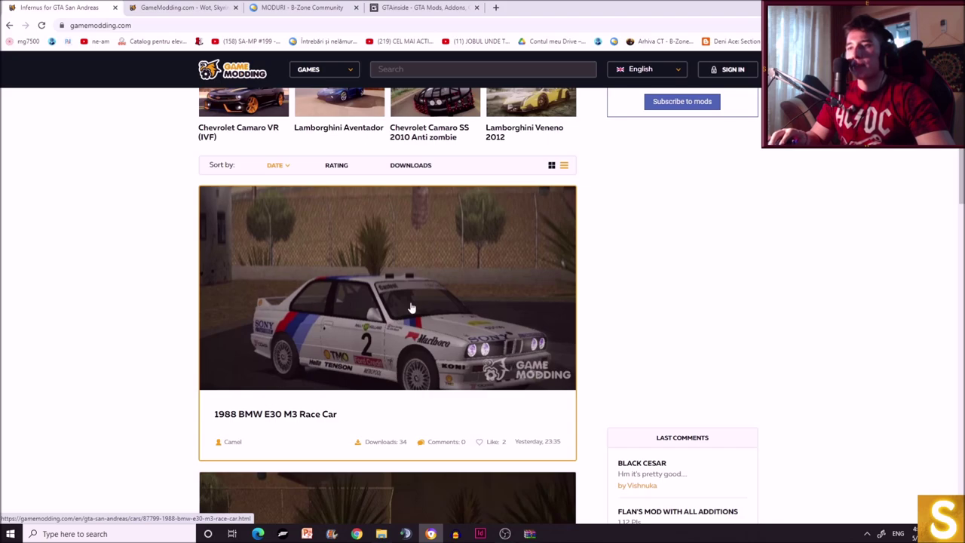
pyautogui.scroll(-2, 411, 307)
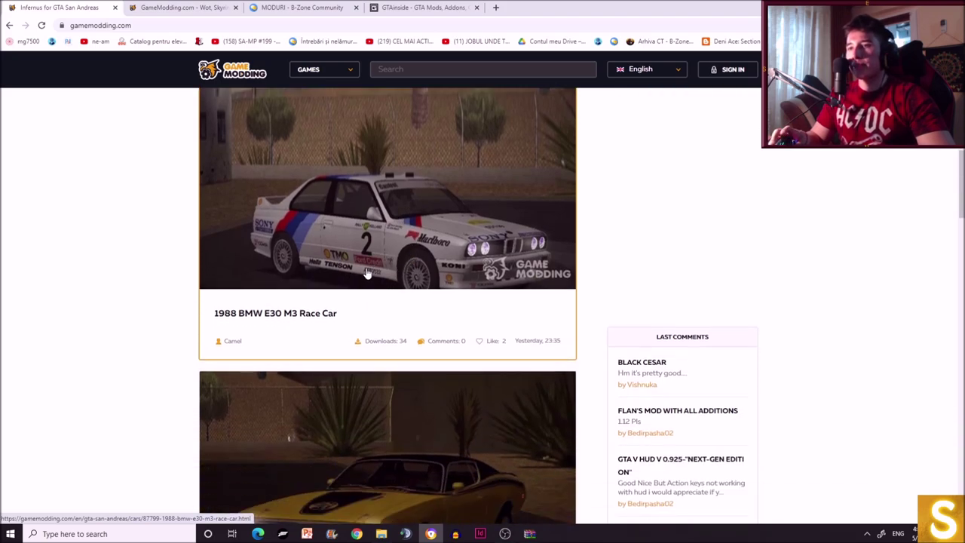
# - Open the 1988 BMW E30 M3 Race Car mod page, read its description and request the download
pyautogui.click(367, 273)
pyautogui.scroll(-5, 400, 332)
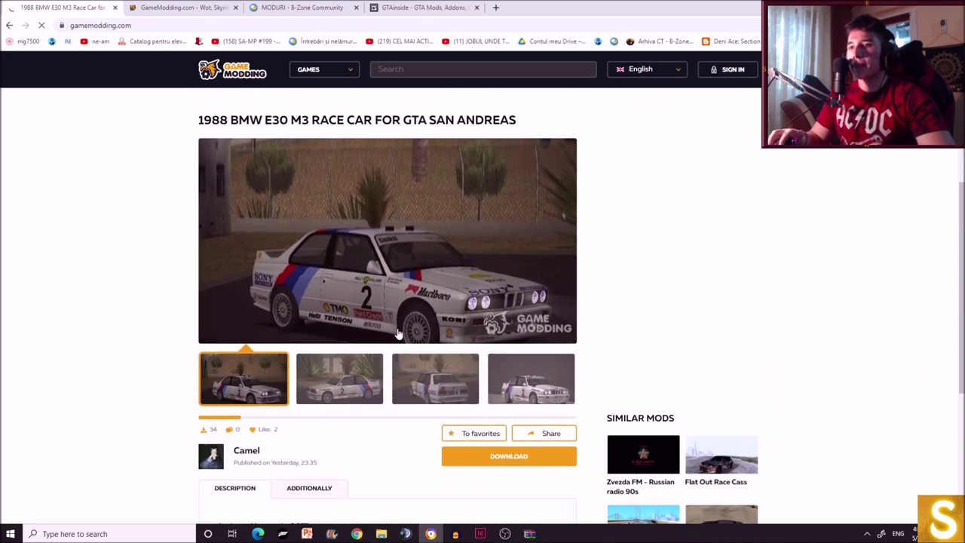
pyautogui.scroll(-3, 427, 337)
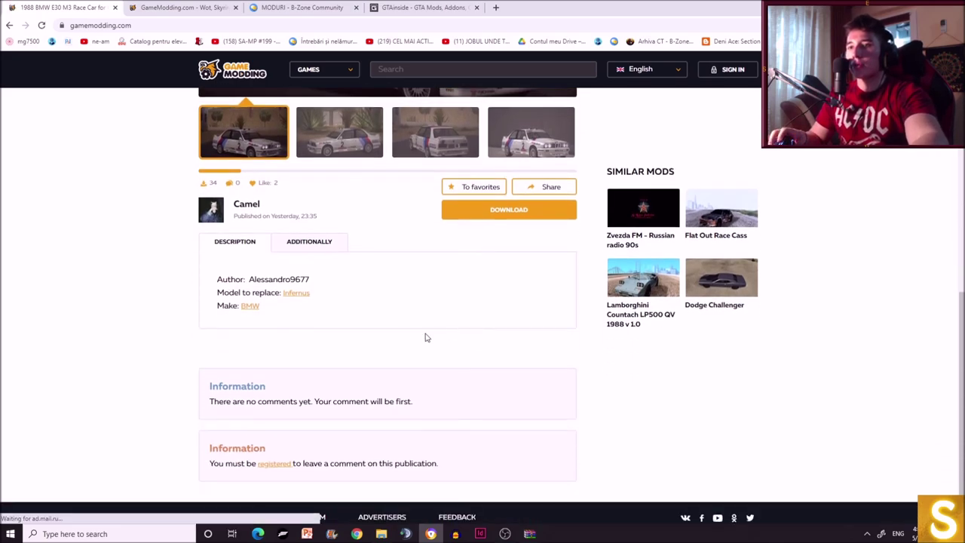
pyautogui.scroll(2, 392, 348)
pyautogui.scroll(10, 392, 348)
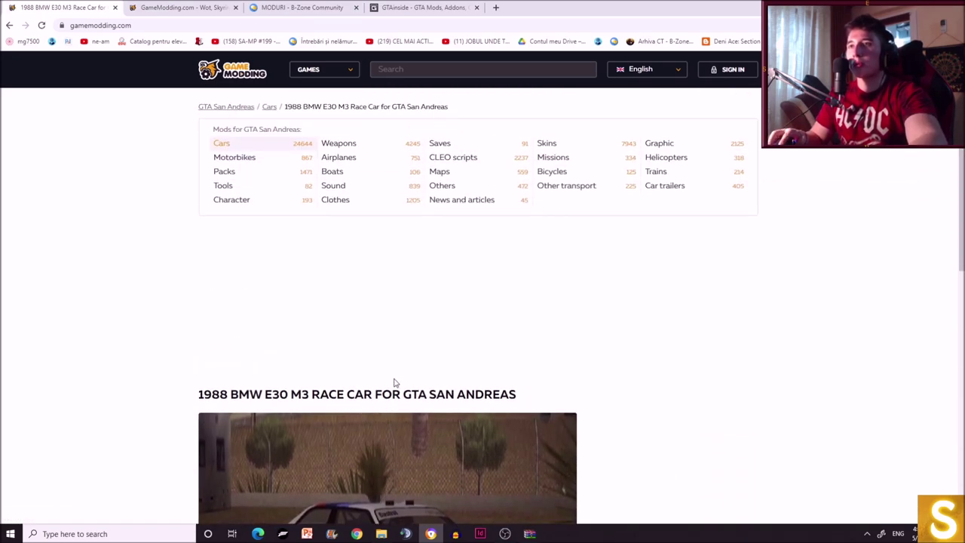
pyautogui.scroll(-5, 394, 383)
pyautogui.click(511, 311)
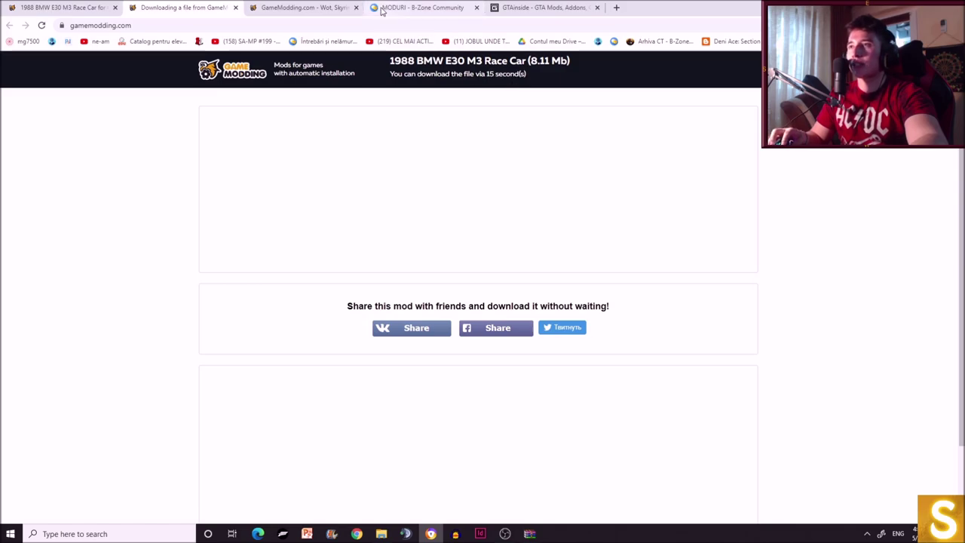
# - View the GTAinside page, close its tab and return to the 1988 BMW E30 M3 Race Car page
pyautogui.click(543, 7)
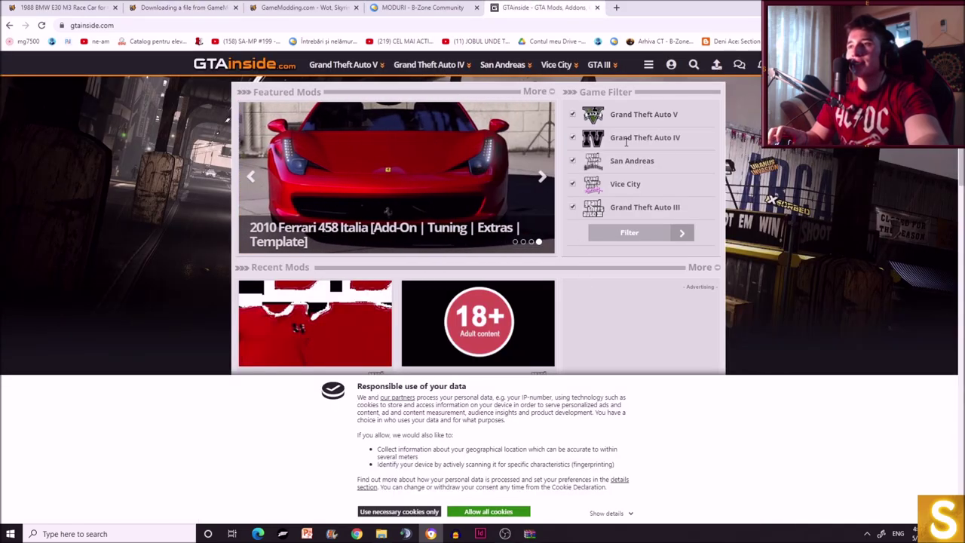
pyautogui.click(597, 8)
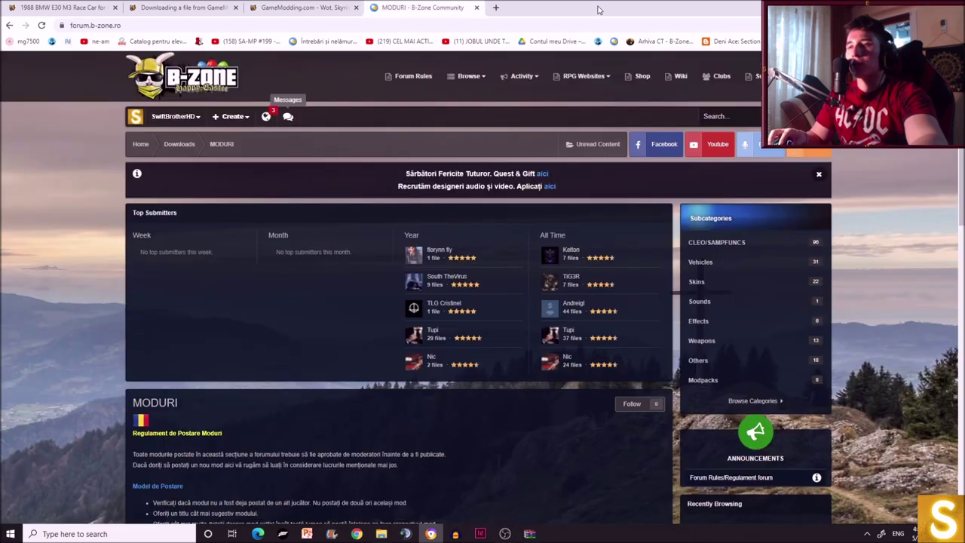
pyautogui.click(60, 8)
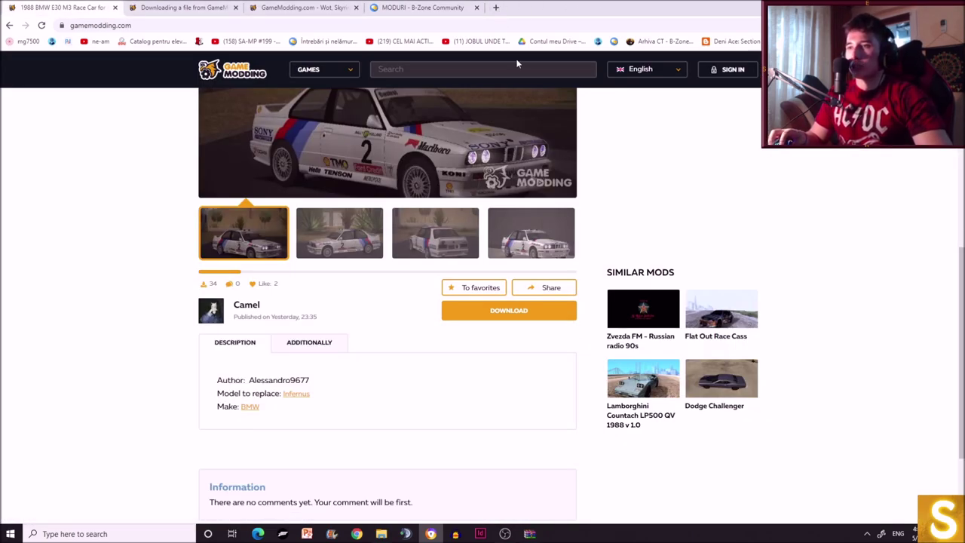
# - Open YouTube in a new browser tab and search for "swiftygamingro modpack"
pyautogui.click(498, 8)
pyautogui.write('y')
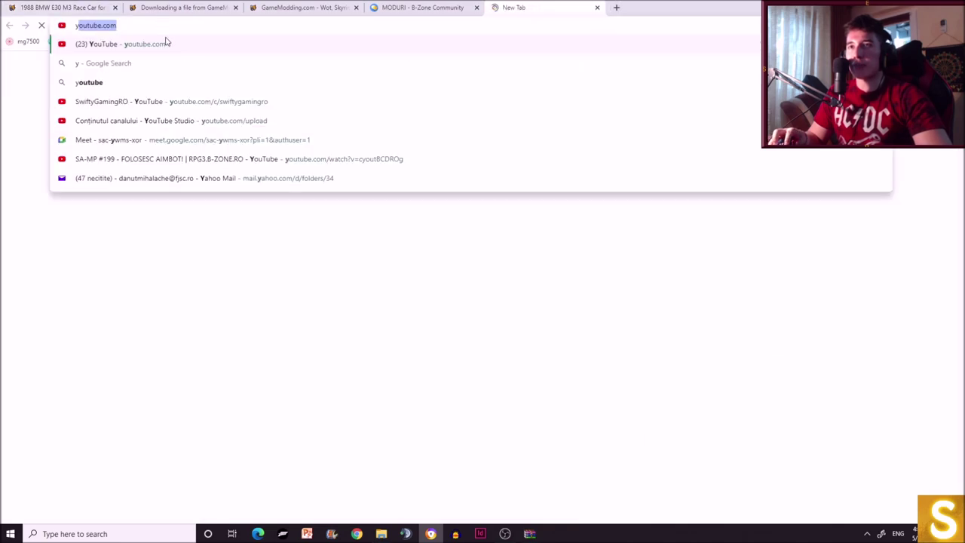
pyautogui.press('Return')
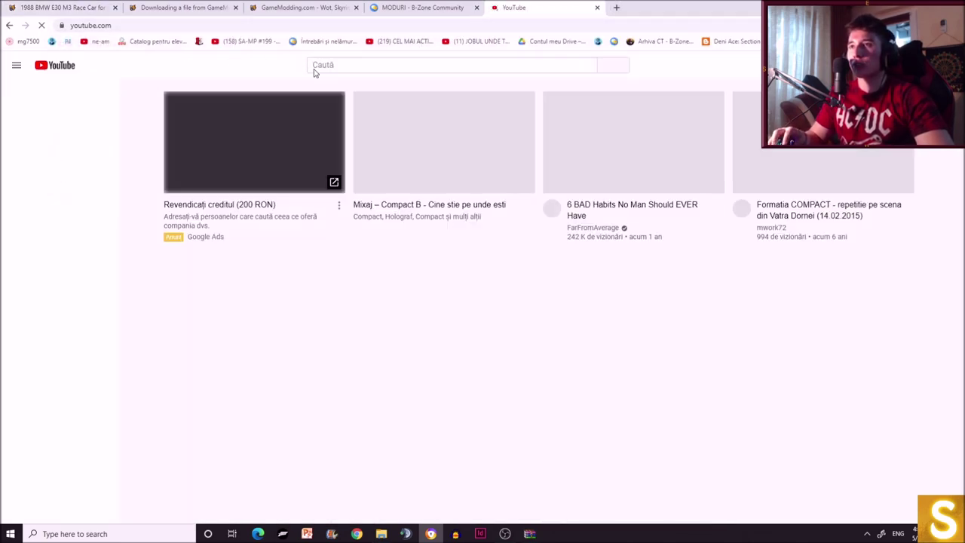
pyautogui.click(328, 65)
pyautogui.write('swf')
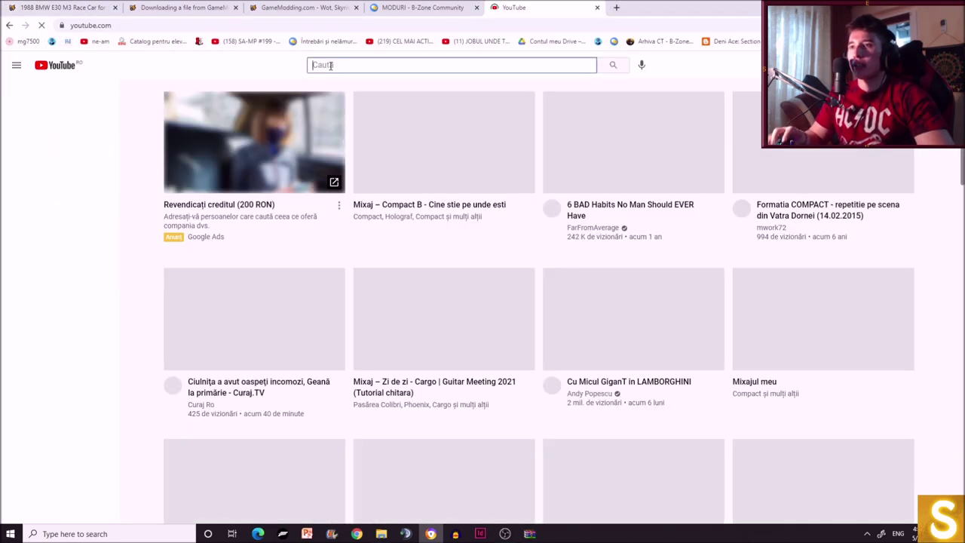
pyautogui.press('BackSpace')
pyautogui.write('ift')
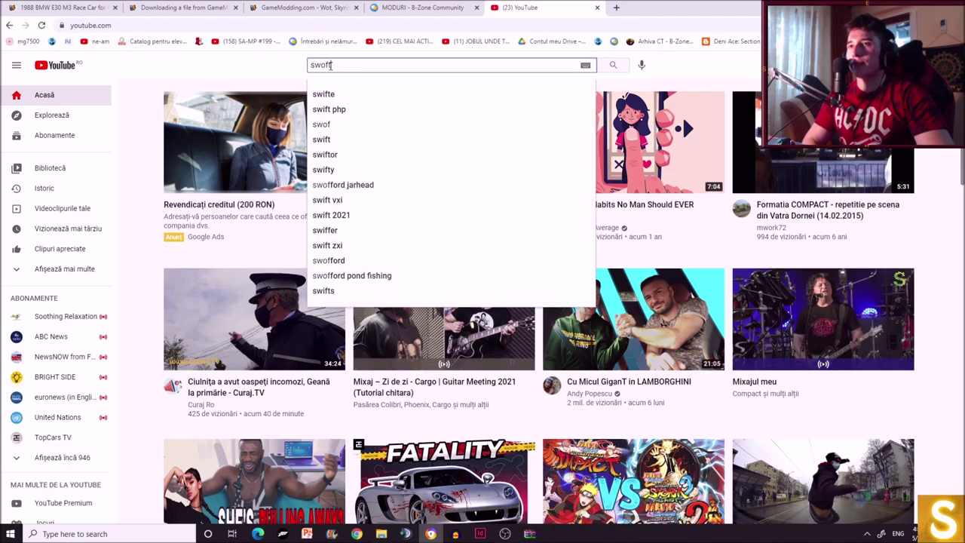
pyautogui.write('ygamingro modpack')
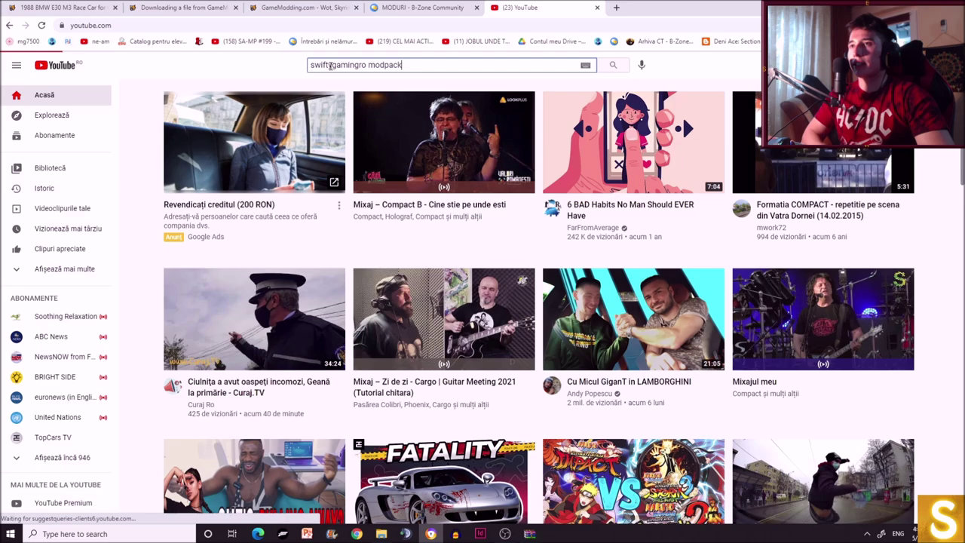
pyautogui.press('Return')
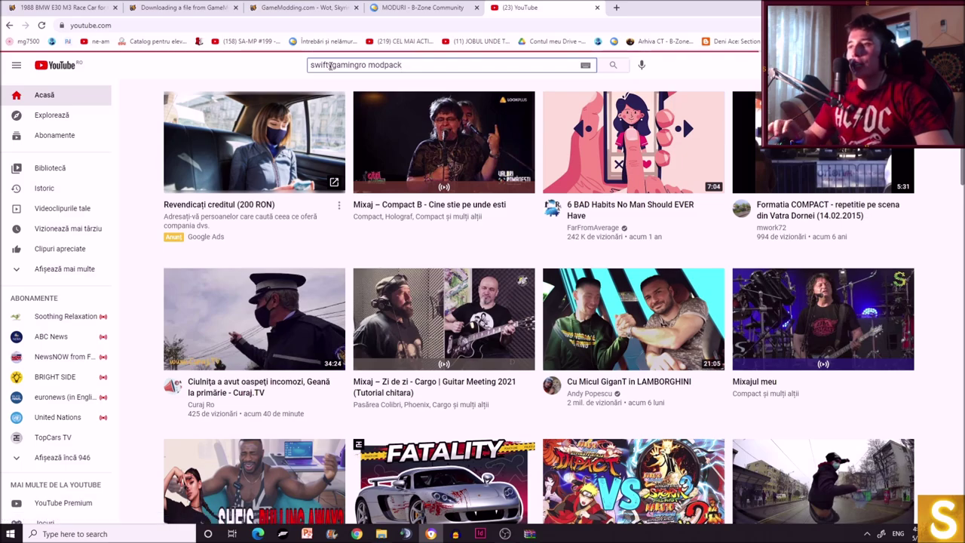
# - Look through the modpack videos, open "[MODPACK] 2021 Realistic Medium PC [+DOWNLOAD LINK]" and expand its full description
pyautogui.scroll(-2, 361, 195)
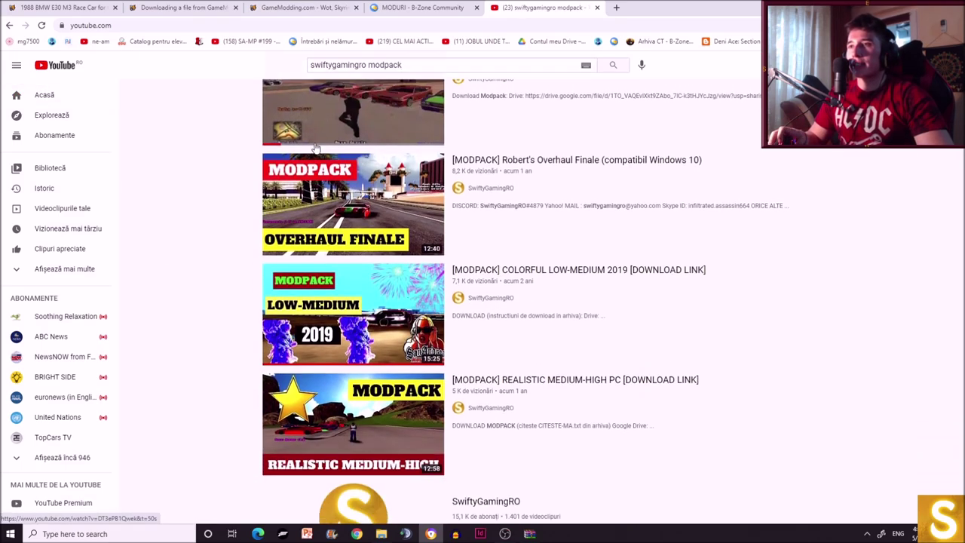
pyautogui.scroll(2, 371, 151)
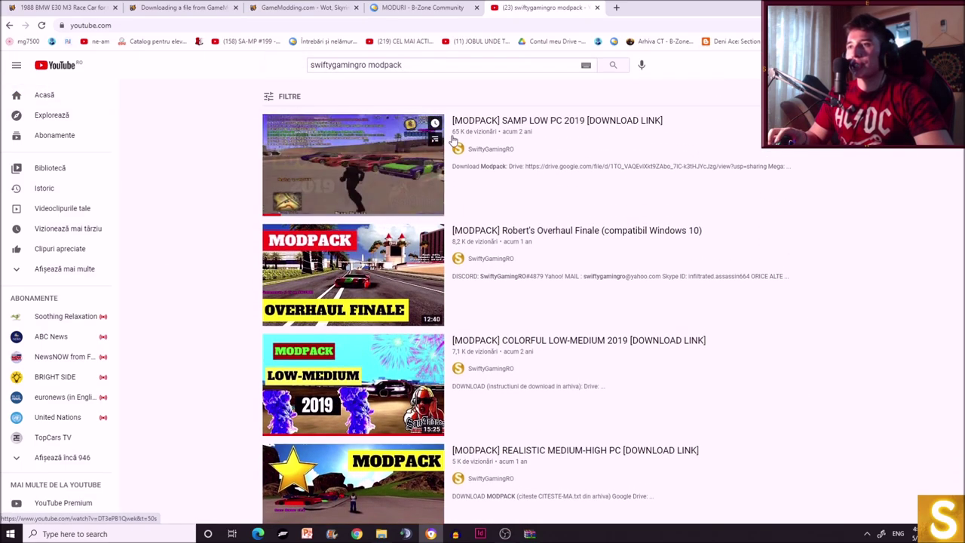
pyautogui.scroll(-2, 478, 154)
pyautogui.scroll(-2, 475, 355)
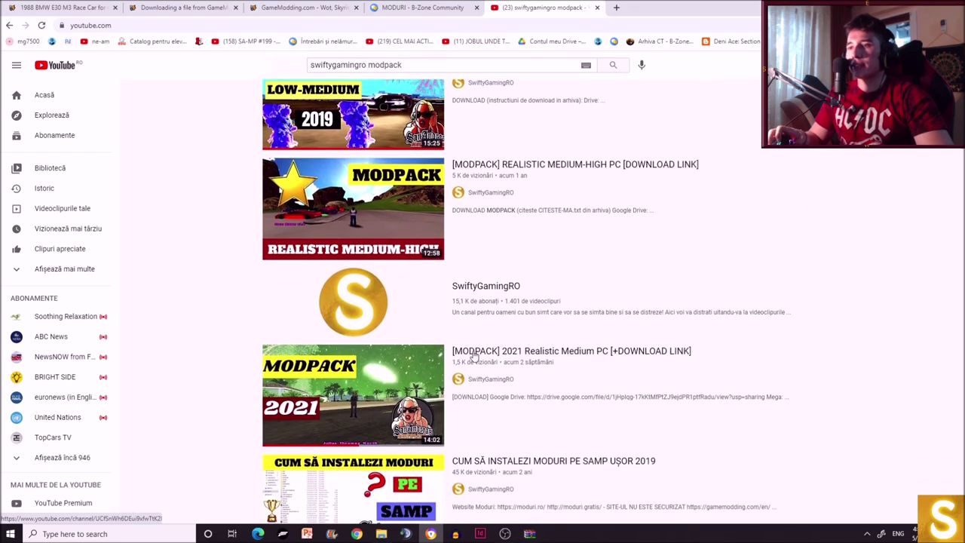
pyautogui.click(556, 354)
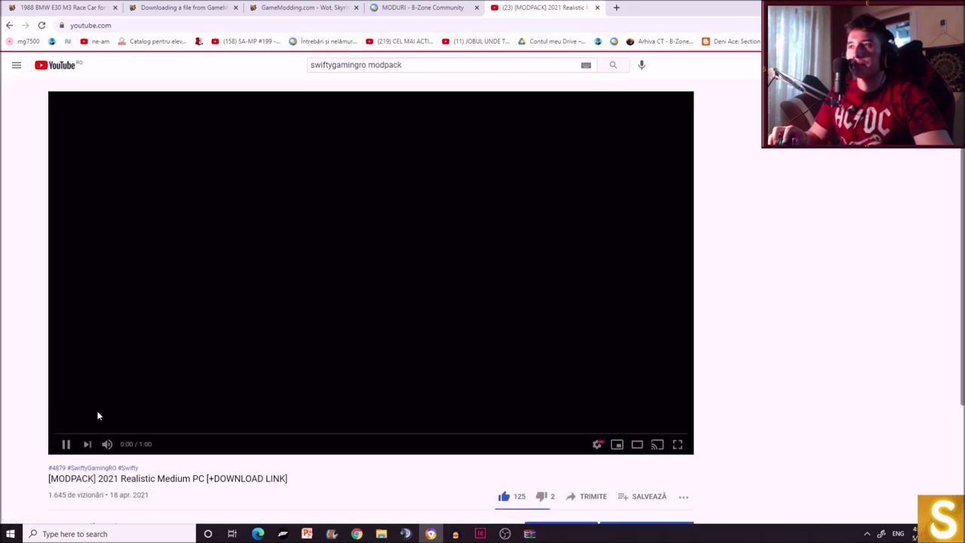
pyautogui.scroll(-3, 404, 307)
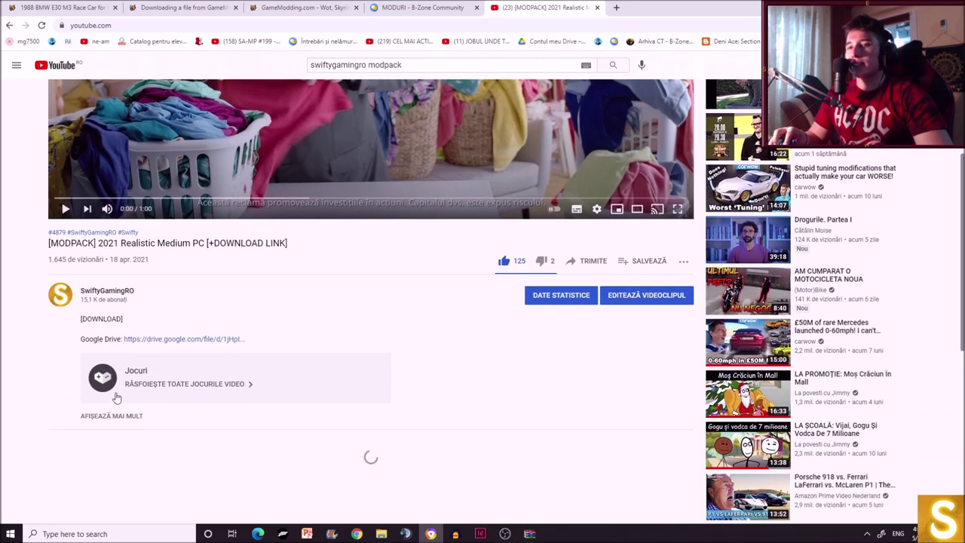
pyautogui.click(107, 417)
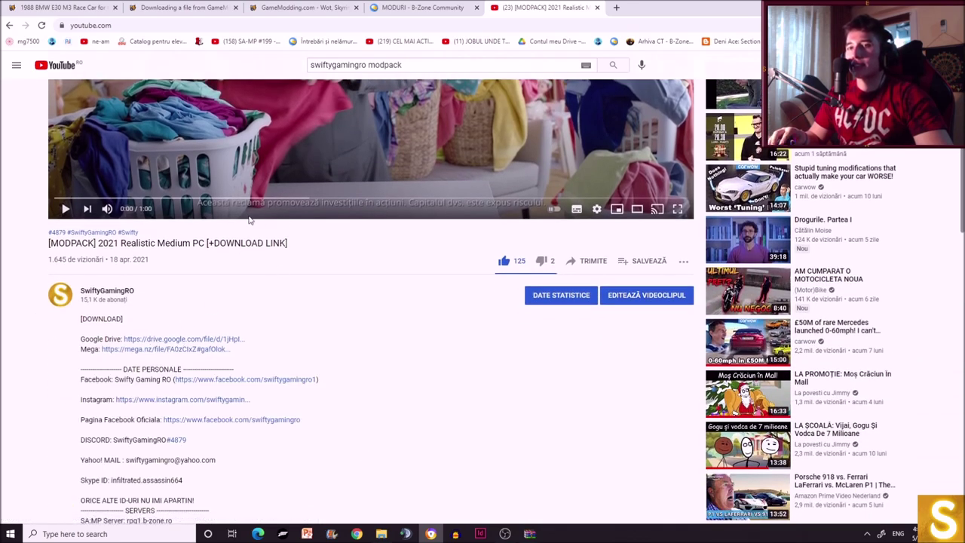
# - Download the 1988 BMW E30 M3 Race Car file, then close its download tab and the GameModding.com home page tab
pyautogui.click(157, 7)
pyautogui.click(413, 77)
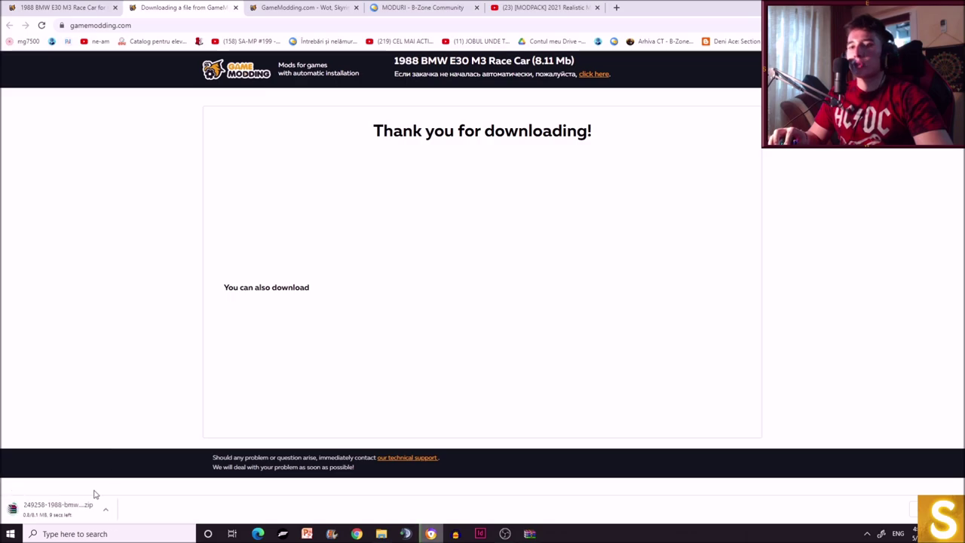
pyautogui.click(235, 8)
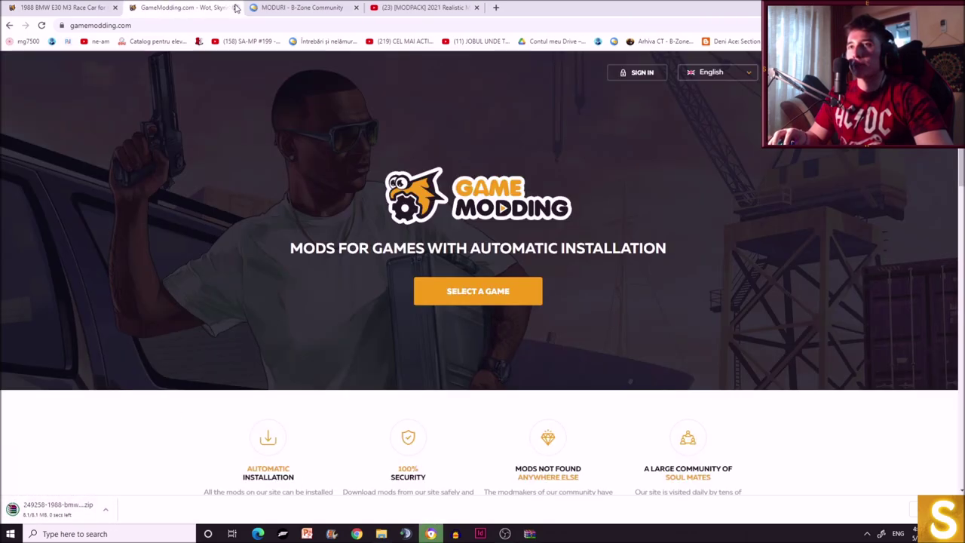
pyautogui.click(235, 7)
# - Return to the 2021 Realistic Medium PC modpack video and examine the Google Drive and Mega download links in its description
pyautogui.click(301, 7)
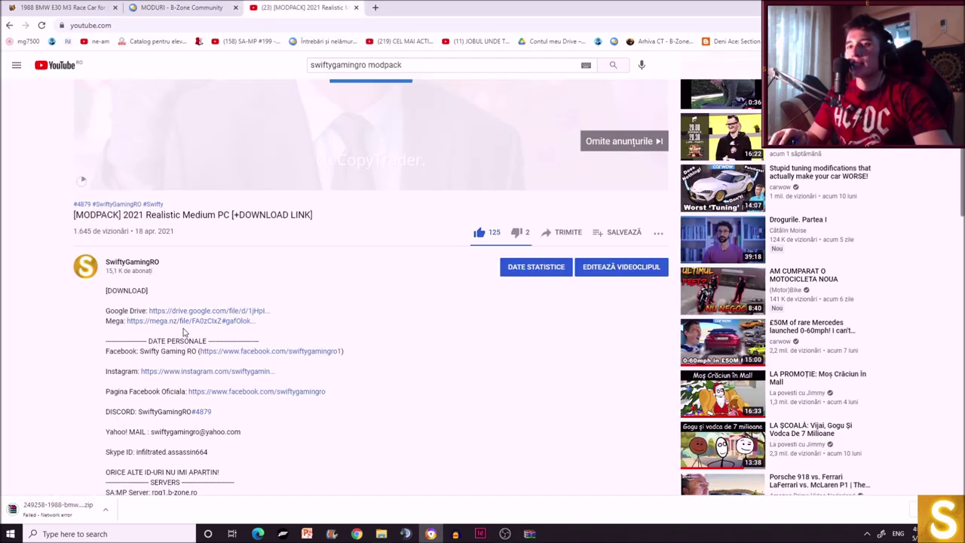
pyautogui.scroll(-2, 183, 334)
pyautogui.scroll(1, 183, 331)
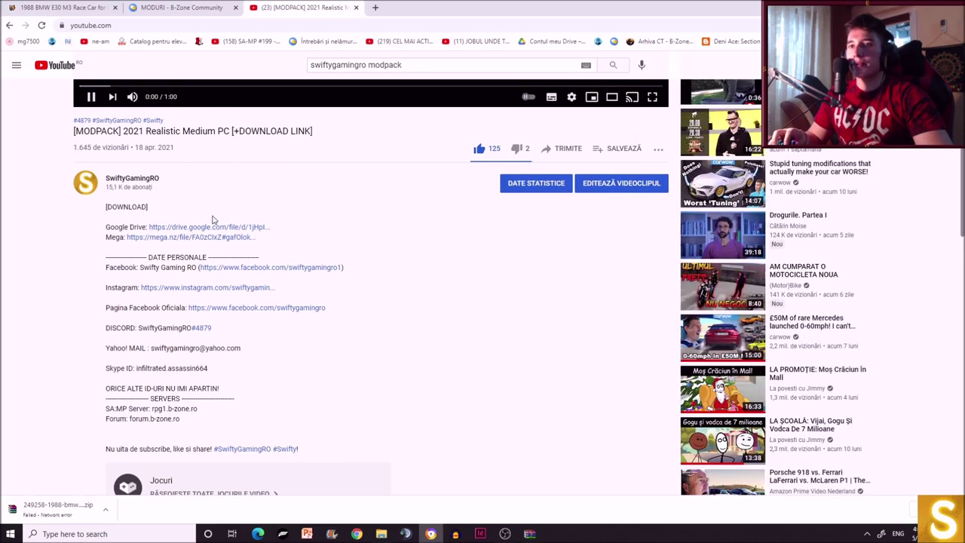
pyautogui.scroll(2, 222, 220)
pyautogui.scroll(-1, 249, 328)
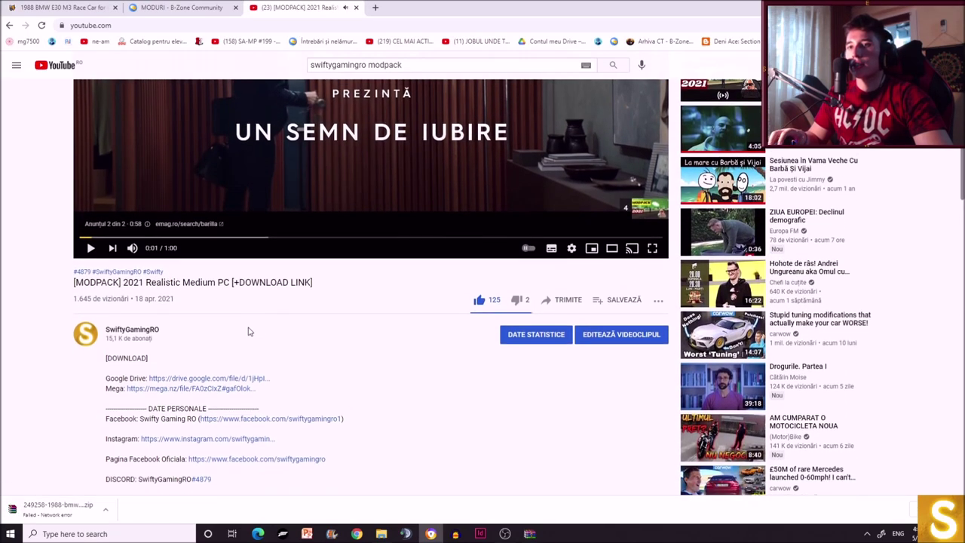
# - Open the modpack's Google Drive download page for GTA Realistic 2021.rar and close it again
pyautogui.click(200, 327)
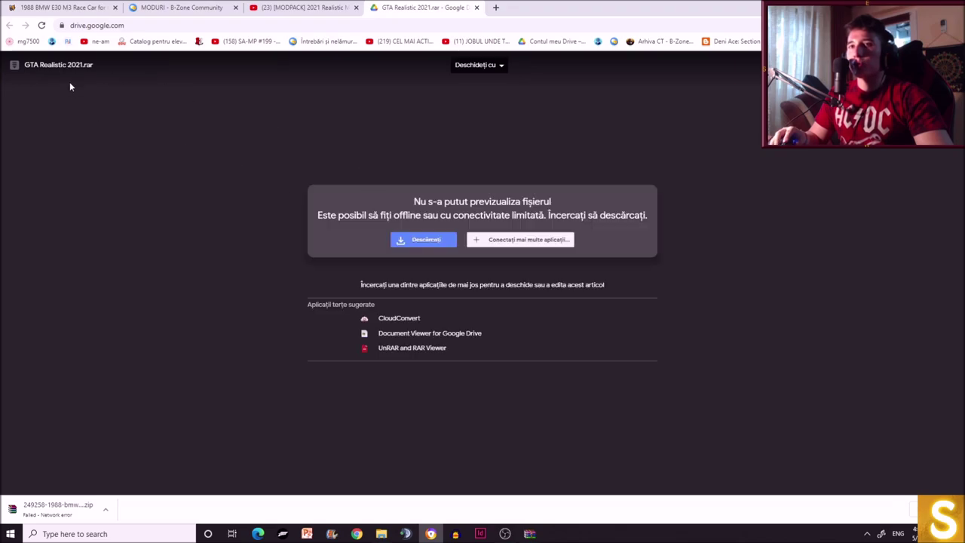
pyautogui.click(476, 7)
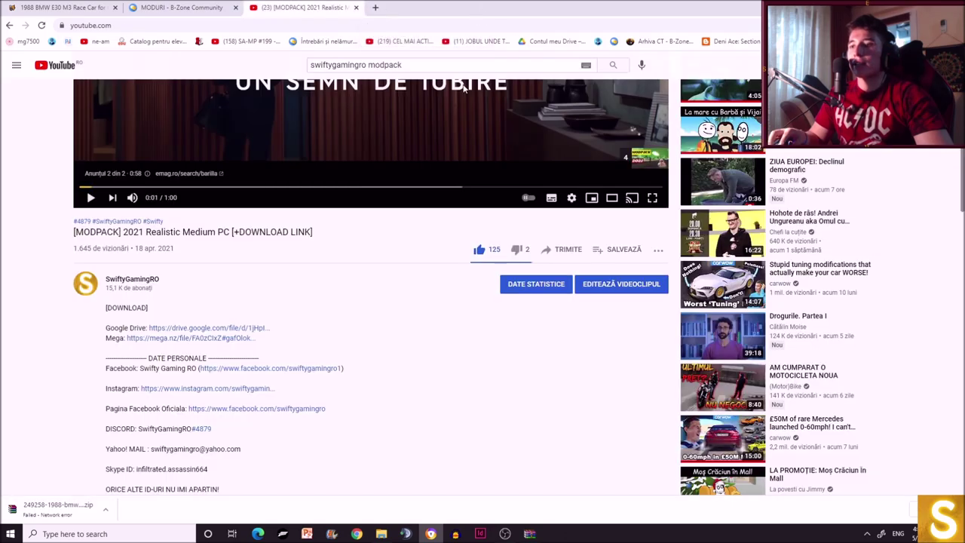
# - Switch to File Explorer, open CITESTE-MA! IMPORTANT!.txt on Local Disk (D:), read the modpack installation instructions and close the file
pyautogui.click(380, 533)
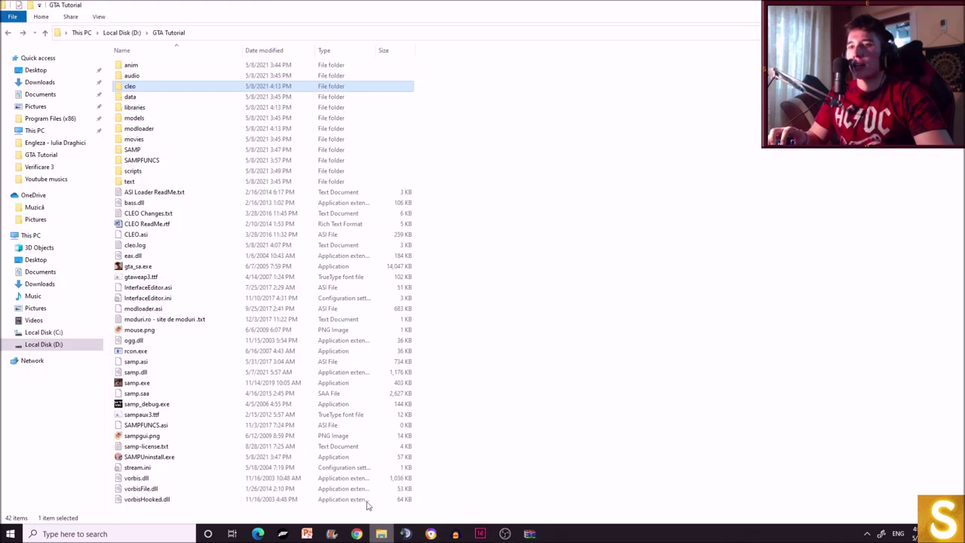
pyautogui.click(8, 32)
pyautogui.scroll(-2, 203, 437)
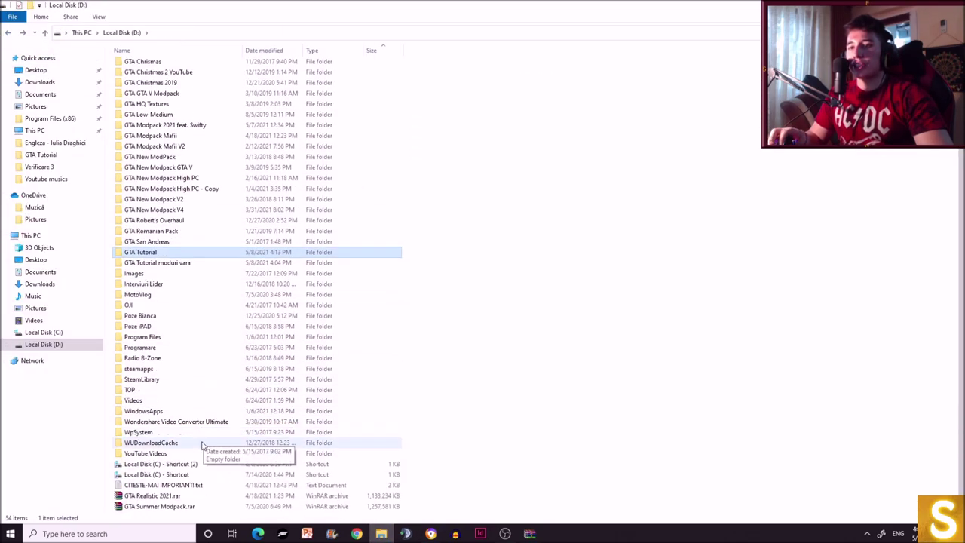
pyautogui.click(197, 487)
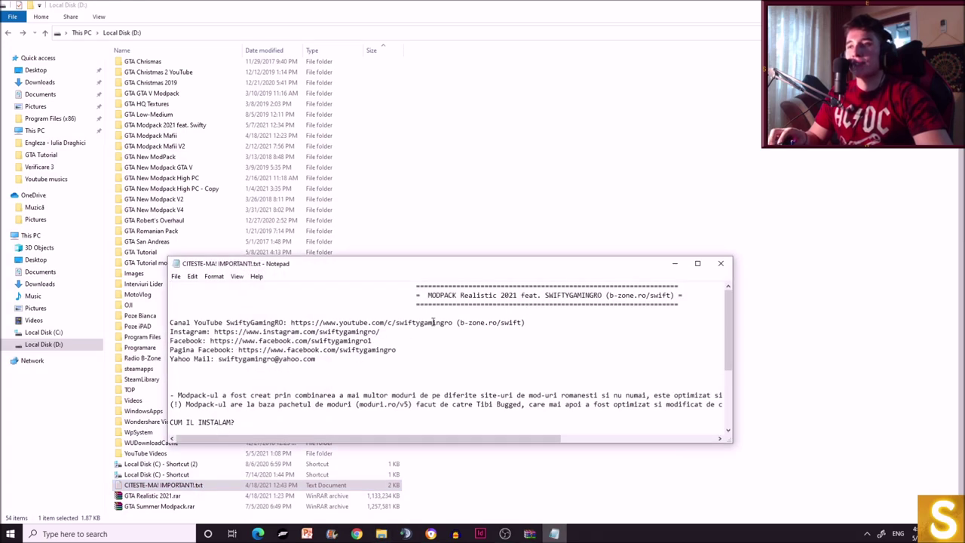
pyautogui.click(699, 263)
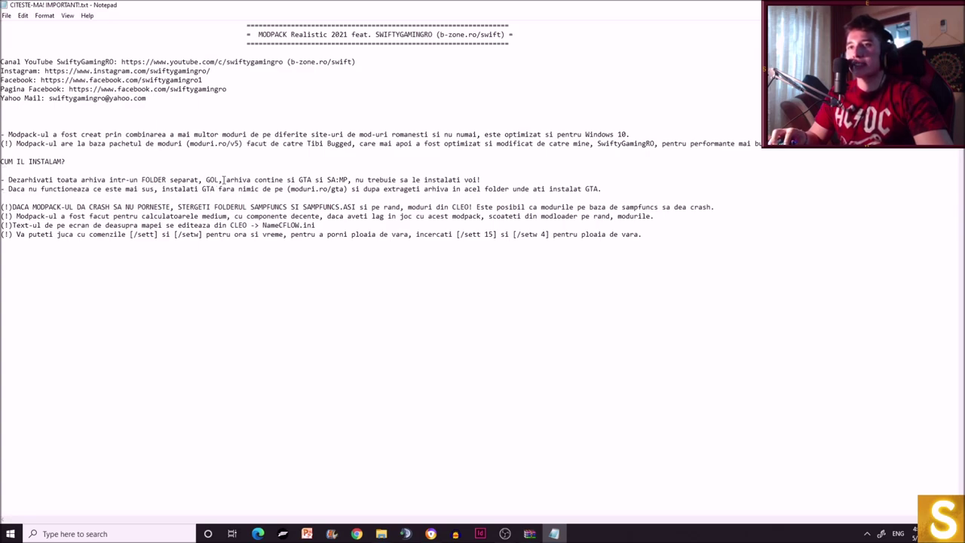
pyautogui.click(315, 178)
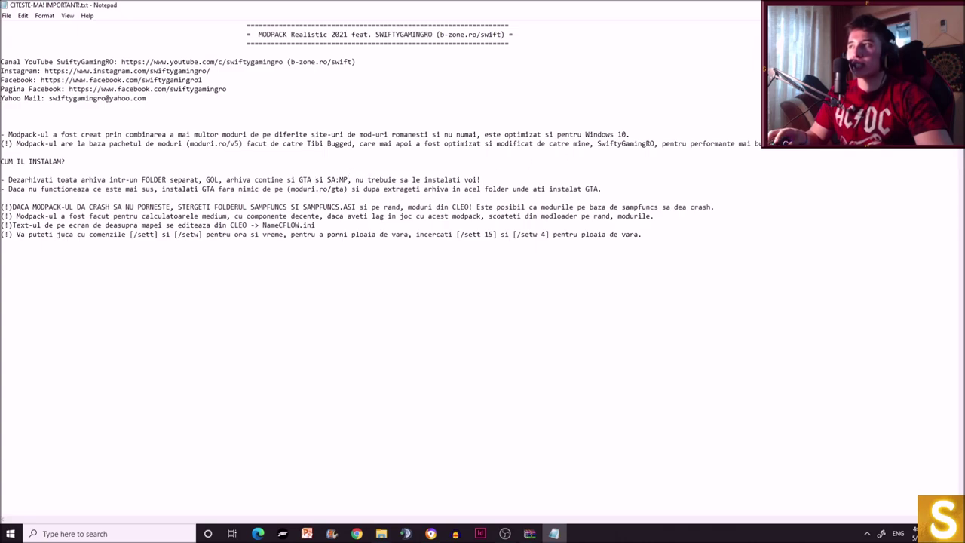
pyautogui.hotkey('alt', 'F4')
# - Open GTA Realistic 2021.rar and examine the game files inside its GTA Modpack 2021 feat. Swifty folder
pyautogui.click(120, 498)
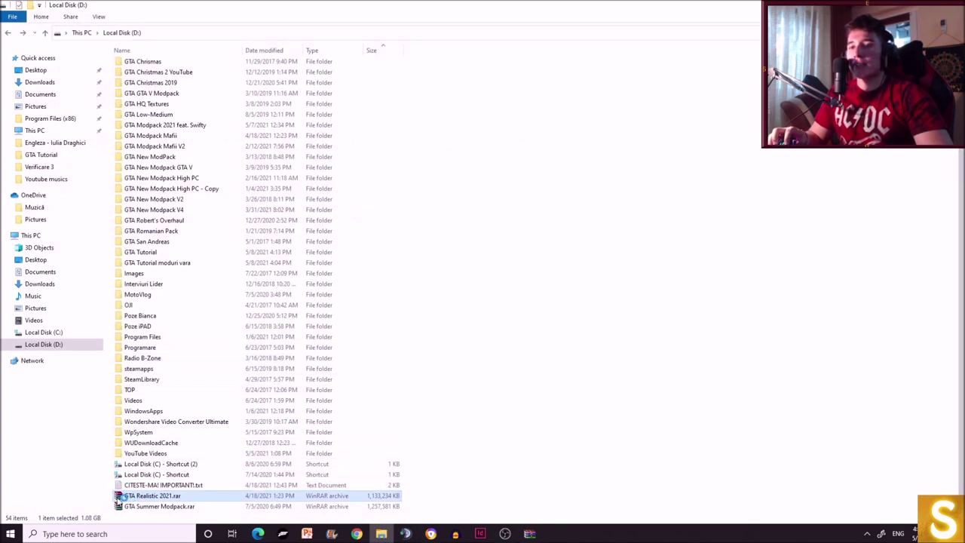
pyautogui.doubleClick(119, 499)
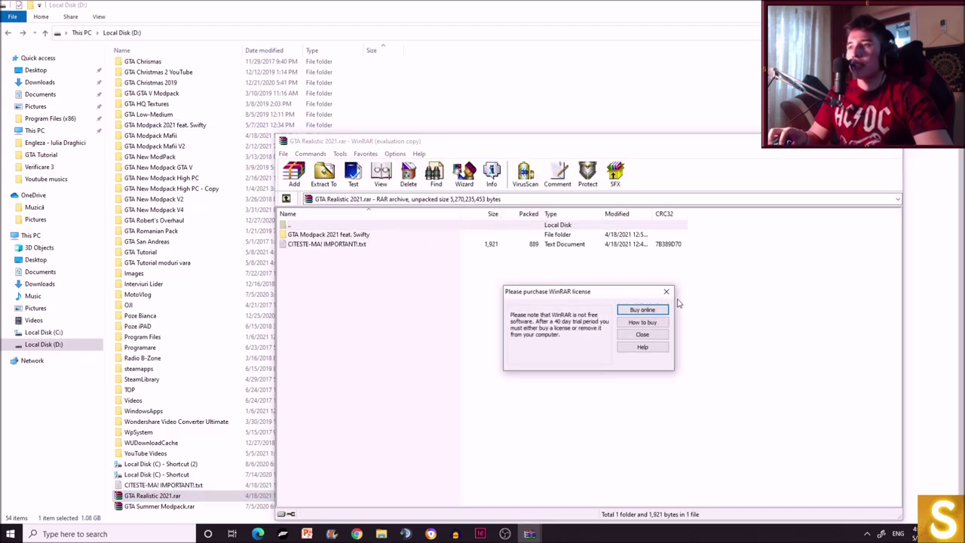
pyautogui.click(665, 291)
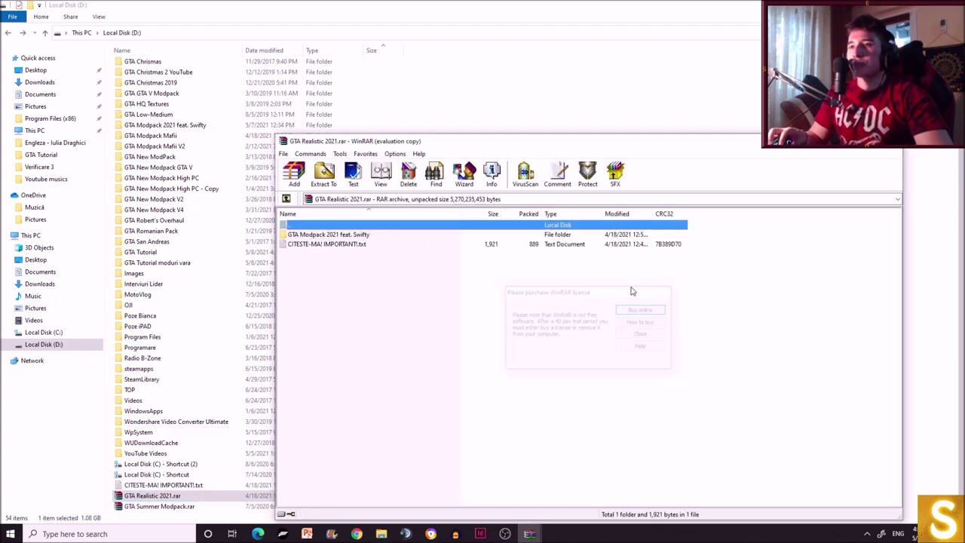
pyautogui.doubleClick(337, 235)
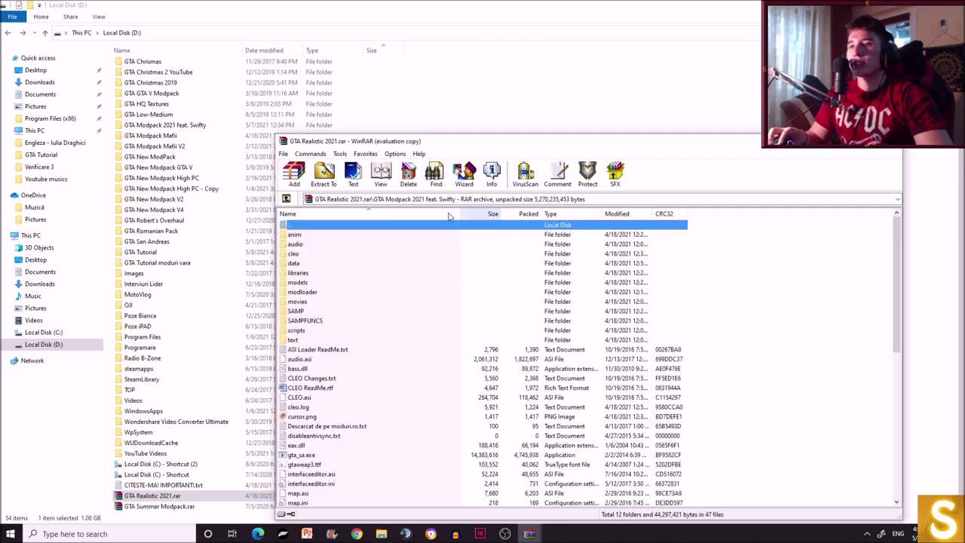
pyautogui.scroll(-2, 356, 340)
pyautogui.scroll(-8, 357, 340)
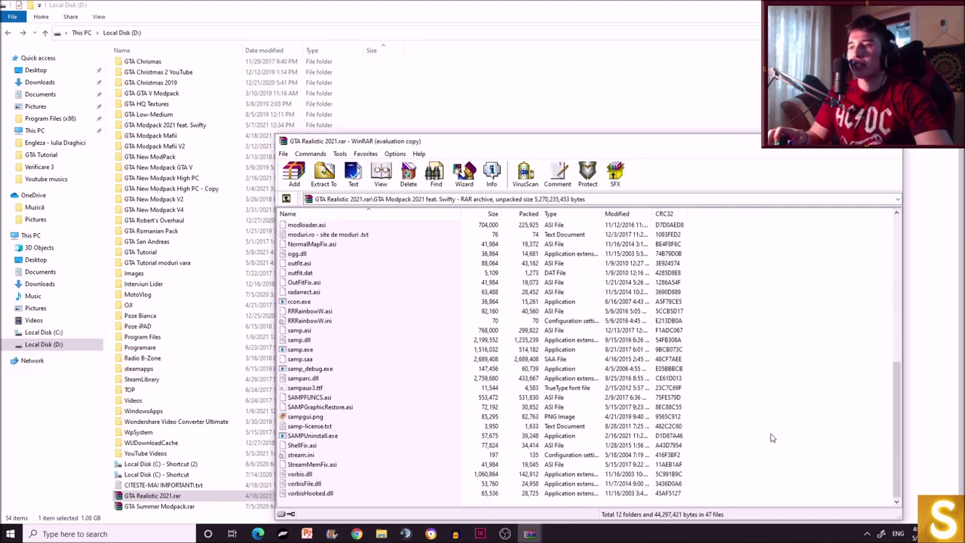
pyautogui.scroll(7, 771, 437)
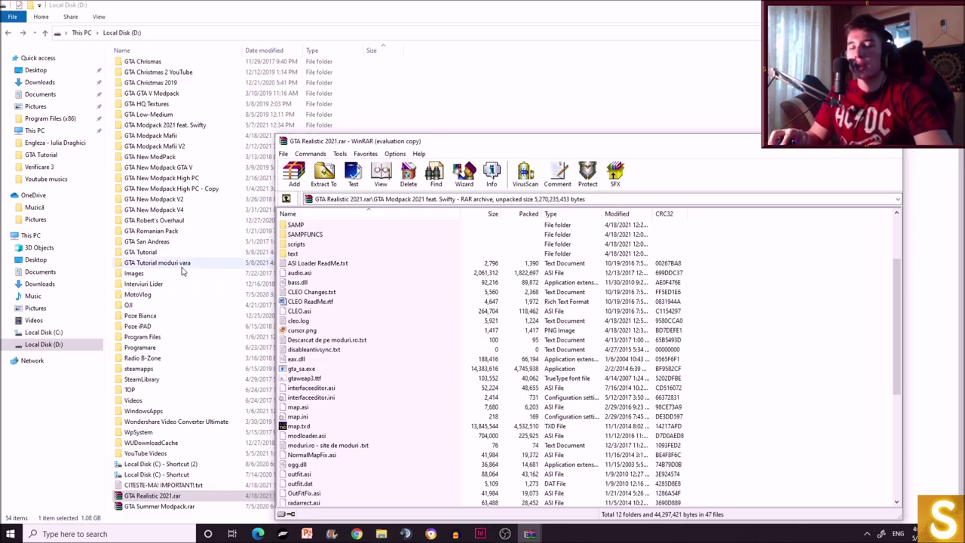
pyautogui.scroll(1, 215, 294)
pyautogui.scroll(3, 343, 370)
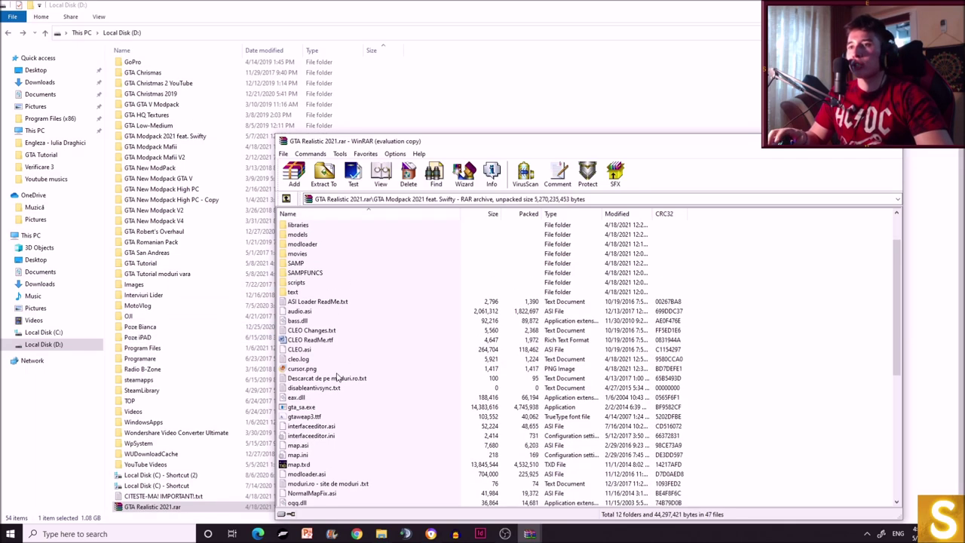
pyautogui.scroll(-8, 686, 365)
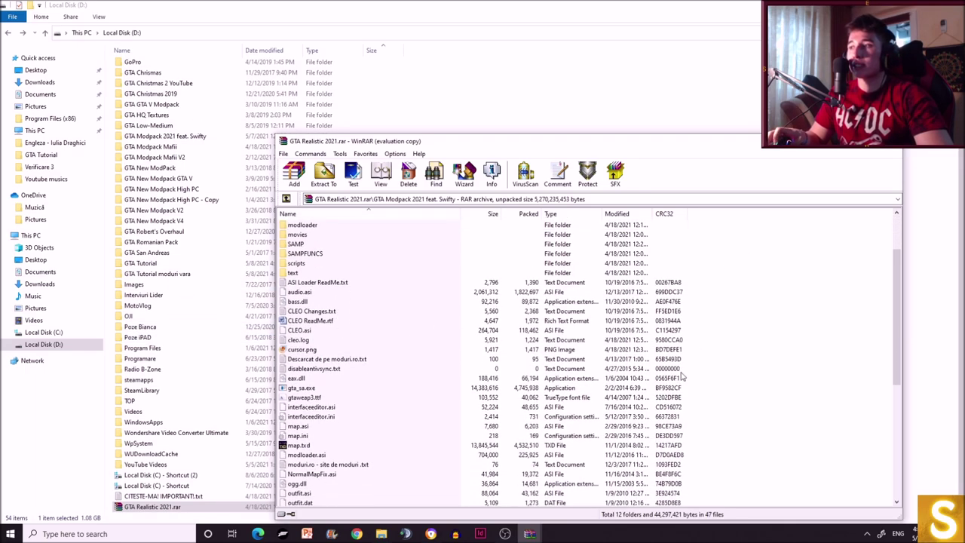
# - Run samp.exe from the archive, check where its Settings option is, and close both the multiplayer client and the archive
pyautogui.scroll(-3, 679, 384)
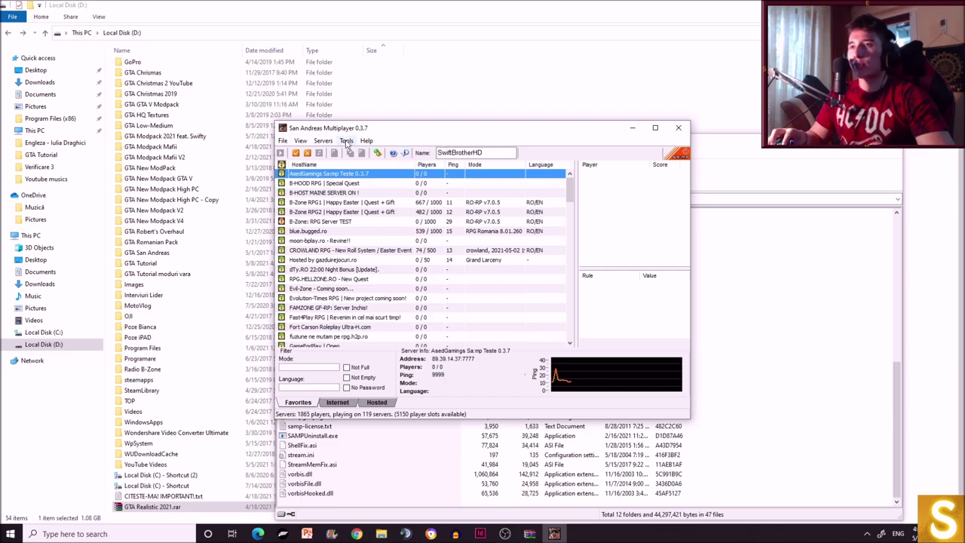
pyautogui.click(347, 141)
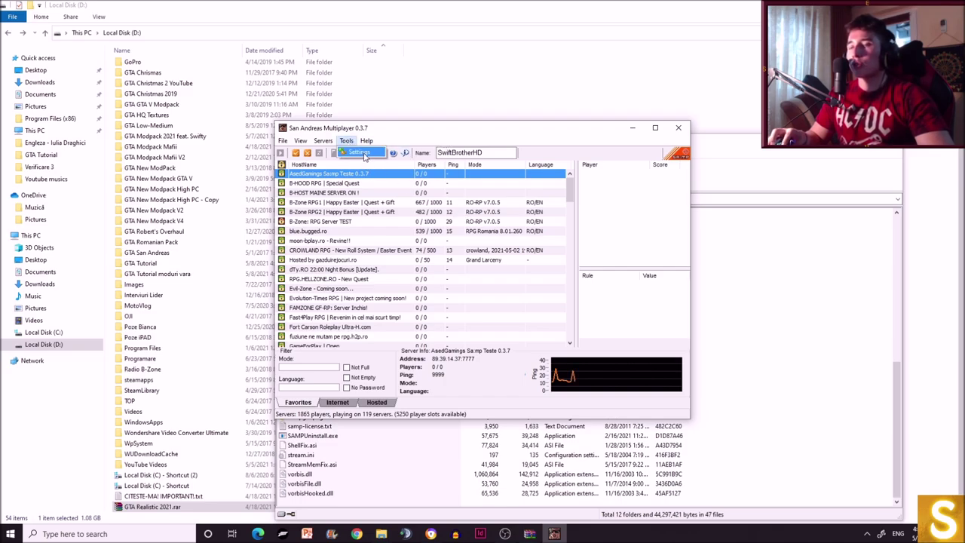
pyautogui.click(679, 128)
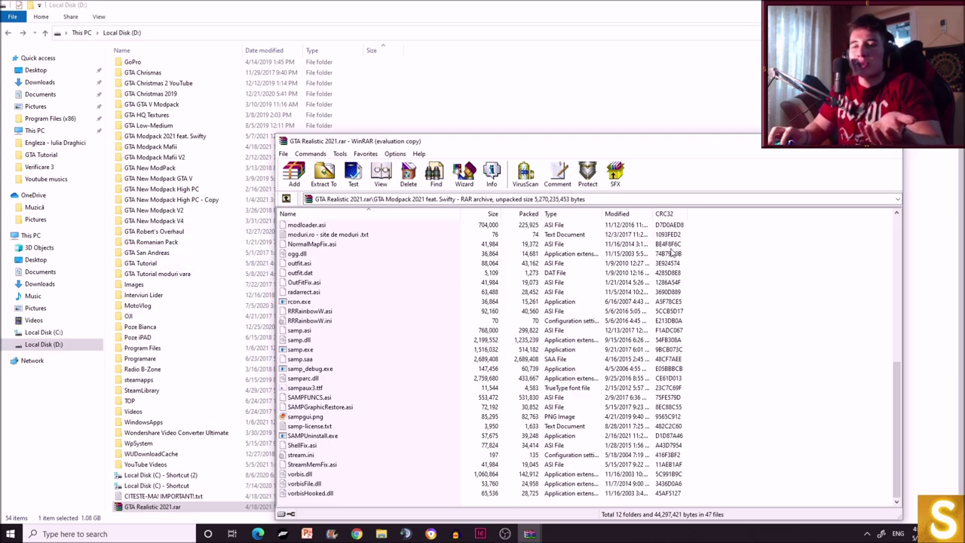
pyautogui.click(892, 141)
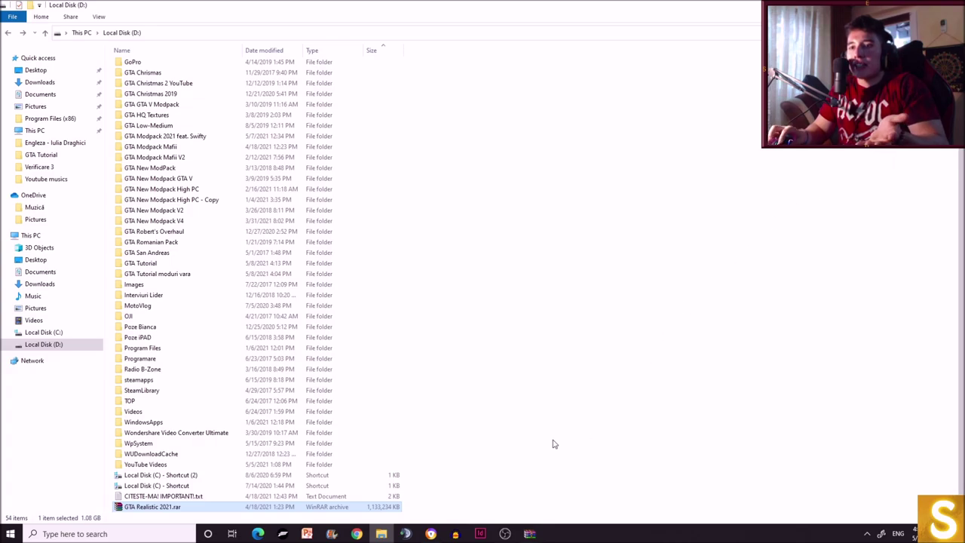
# - Switch back to the browser, return to the top of the modpack video page and close the YouTube tab
pyautogui.click(431, 533)
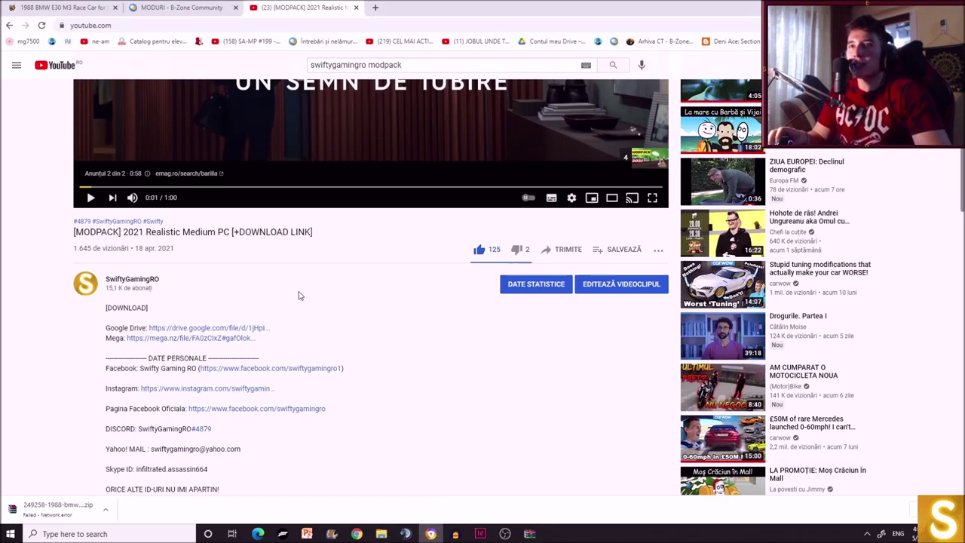
pyautogui.scroll(2, 309, 294)
pyautogui.scroll(2, 323, 292)
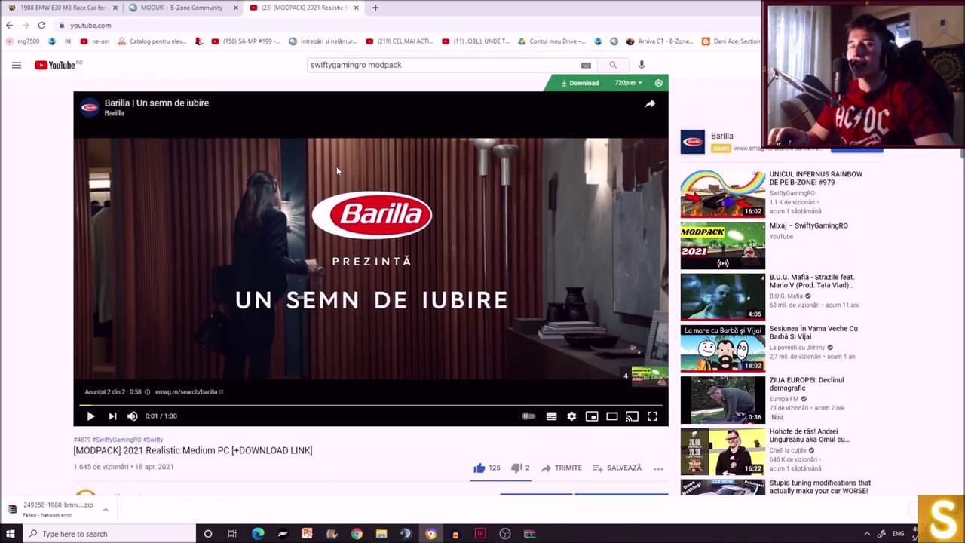
pyautogui.click(356, 8)
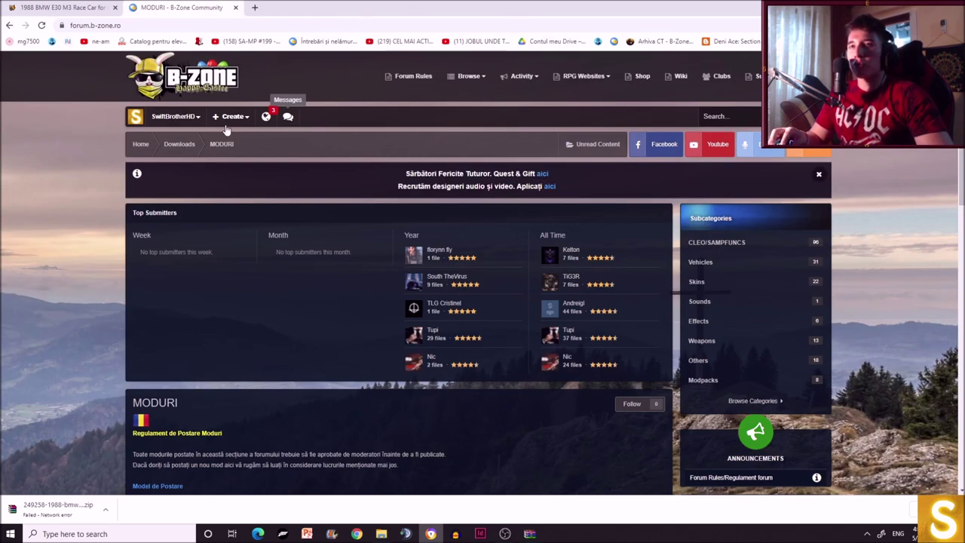
# - Try to resume the failed 1988 BMW zip download from its GameModding page, also checking the browser's information about the failure
pyautogui.click(64, 8)
pyautogui.click(105, 510)
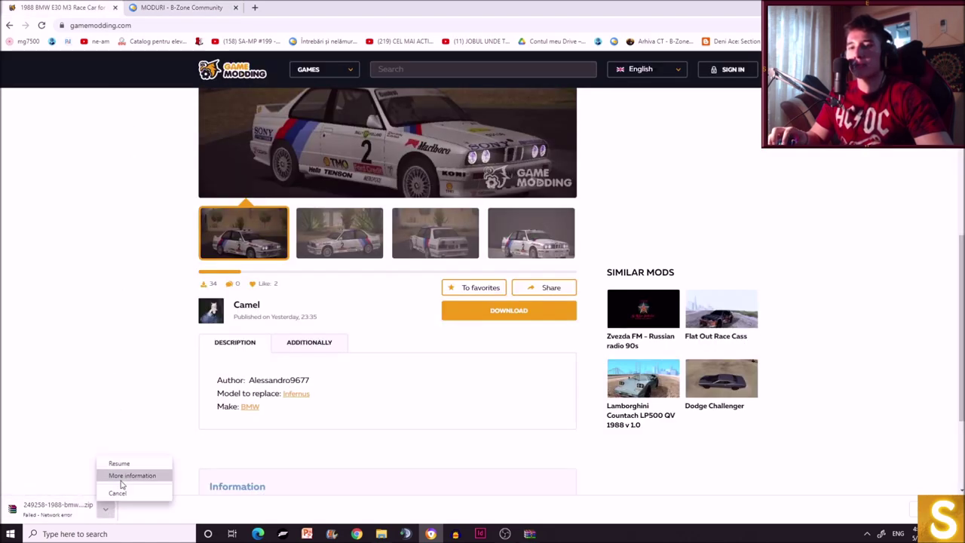
pyautogui.click(128, 464)
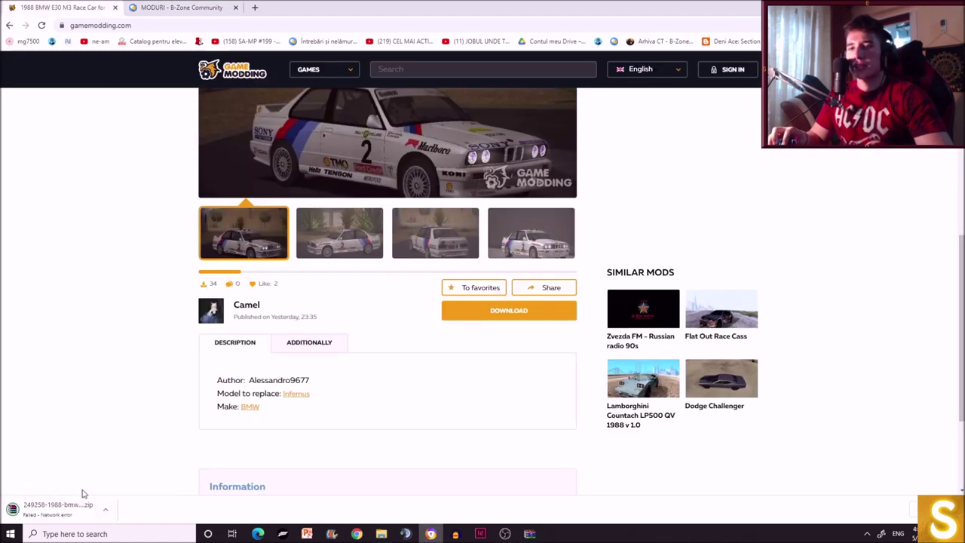
pyautogui.click(104, 511)
pyautogui.click(117, 475)
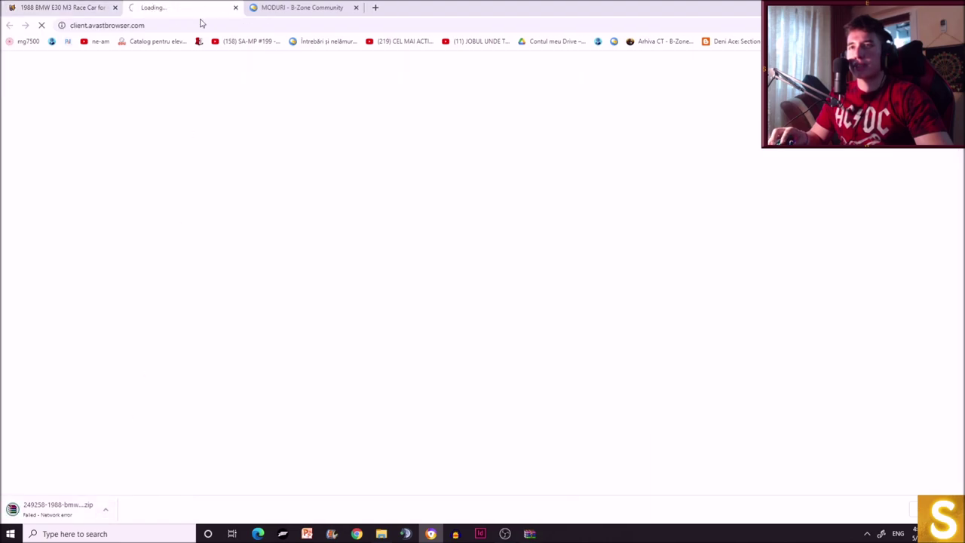
pyautogui.click(236, 7)
pyautogui.click(108, 512)
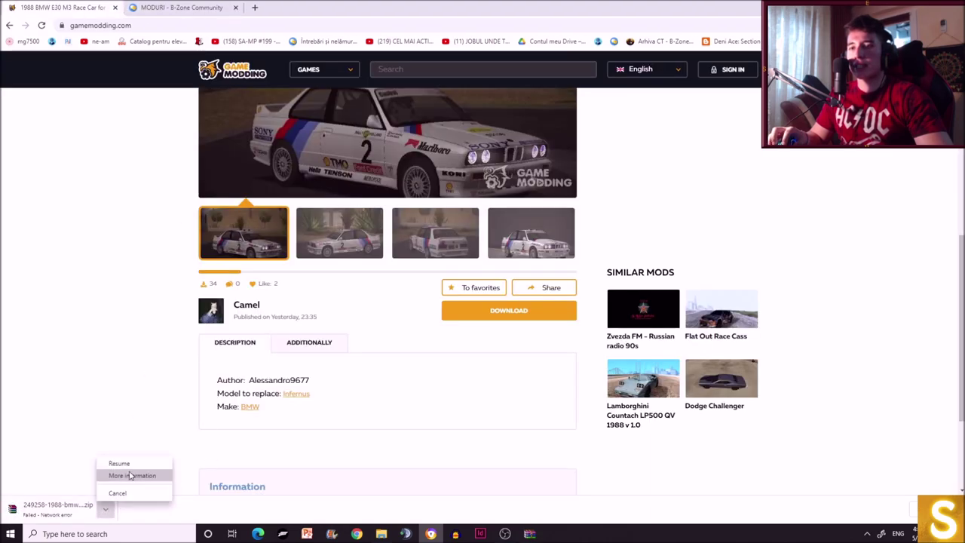
pyautogui.click(158, 412)
pyautogui.click(104, 510)
pyautogui.click(130, 469)
# - Request the 1988 BMW E30 M3 Race Car download again from its mod page
pyautogui.scroll(3, 452, 339)
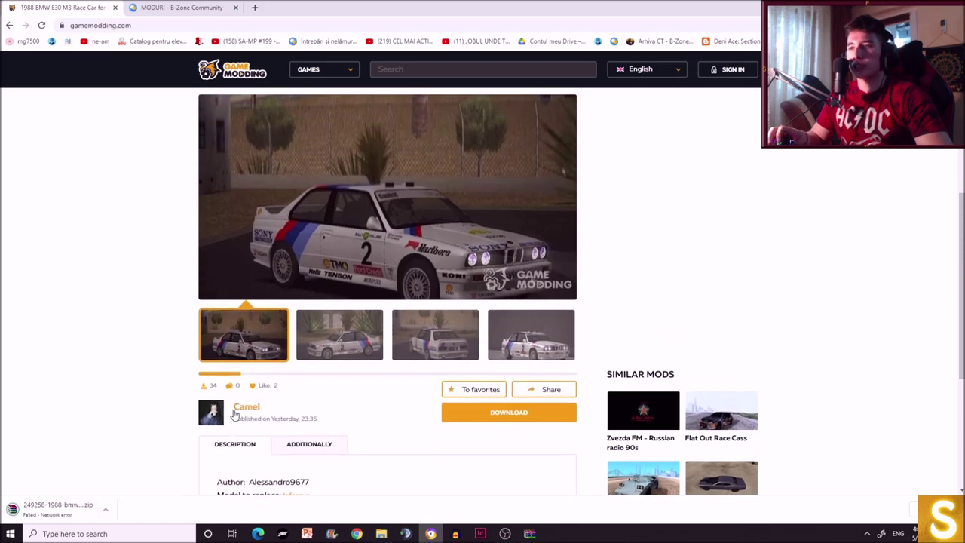
pyautogui.scroll(-2, 489, 385)
pyautogui.click(488, 384)
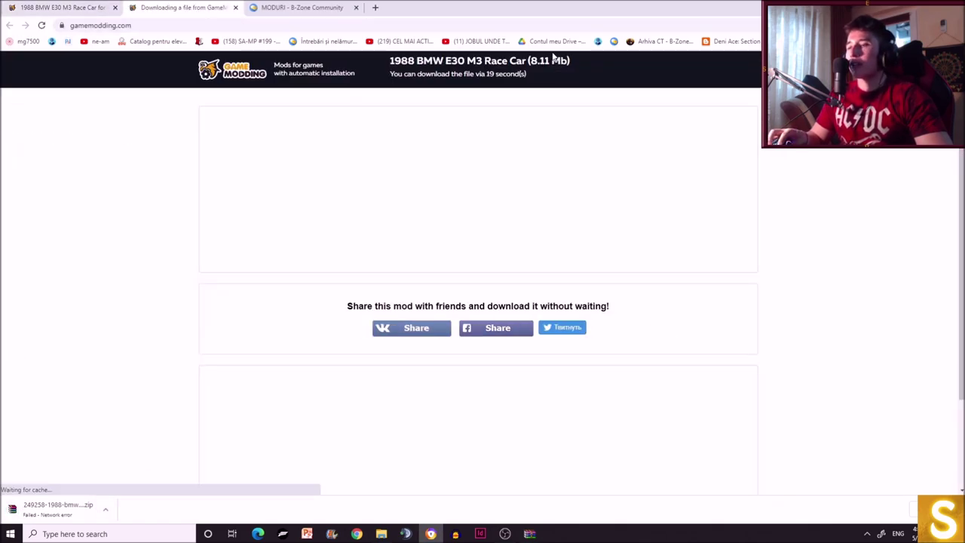
# - Close the four leftover WinRAR windows holding the street, HUD, sky and changer mod archives
pyautogui.moveTo(530, 534)
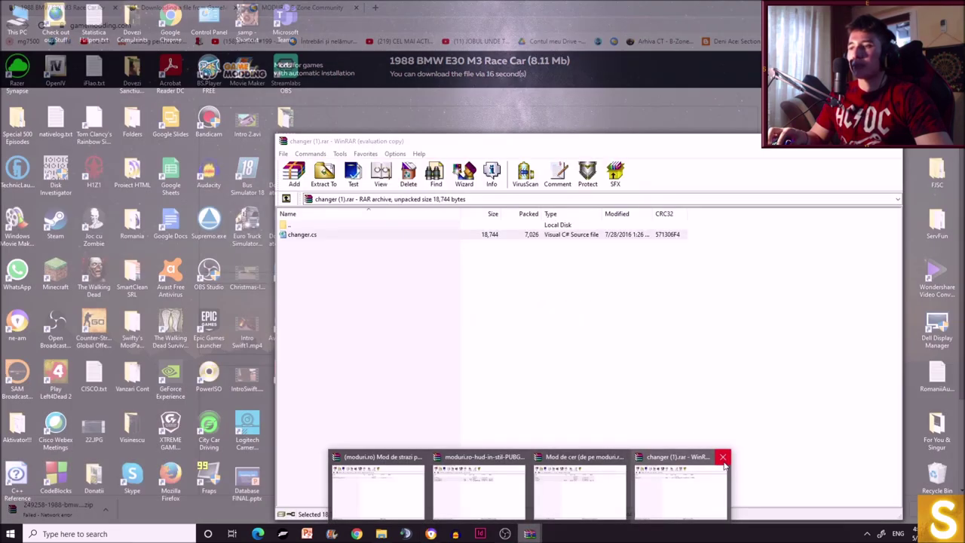
pyautogui.click(722, 456)
pyautogui.click(670, 457)
pyautogui.click(624, 457)
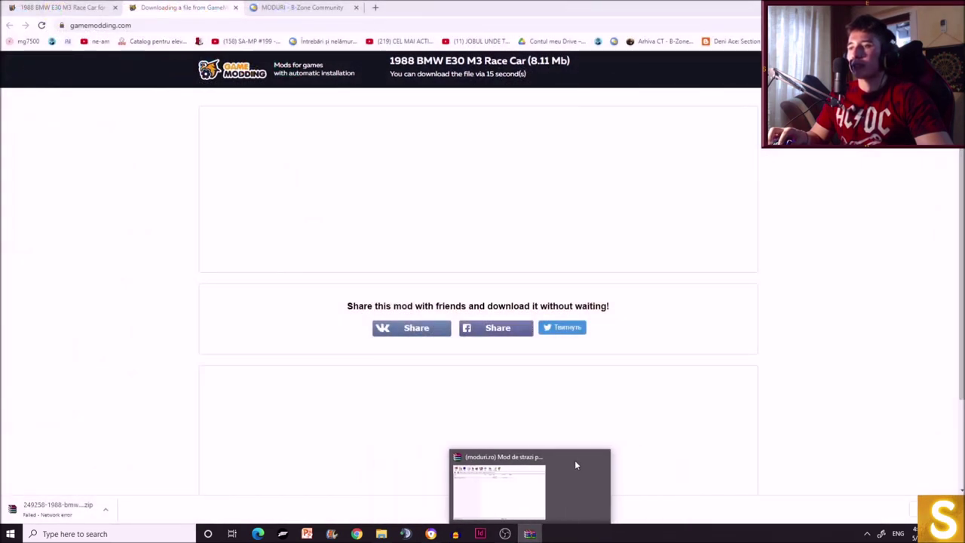
pyautogui.click(572, 457)
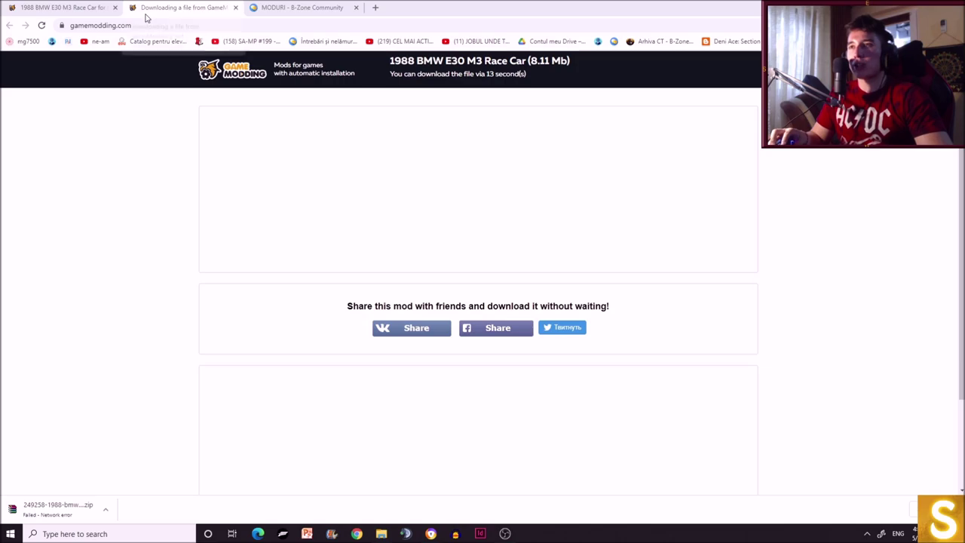
# - Load moduri.ro in the B-Zone tab, browse its modpack category and open the Modpack Pink page to view its details
pyautogui.click(300, 12)
pyautogui.click(308, 24)
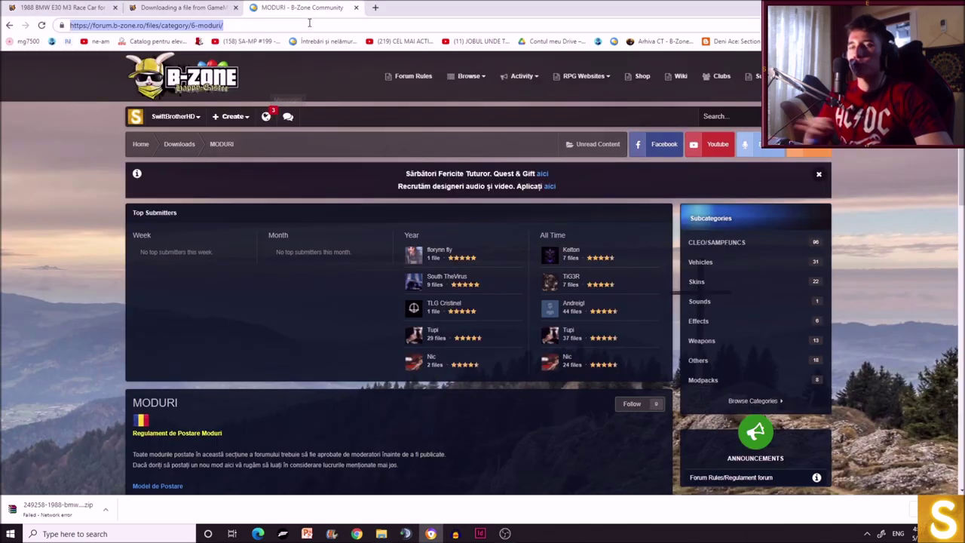
pyautogui.write('moduri.ro')
pyautogui.press('Return')
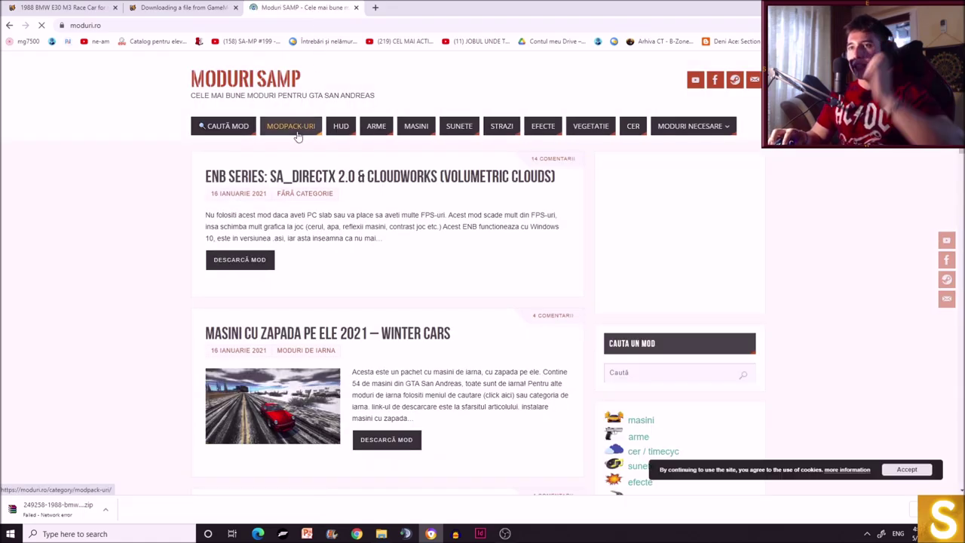
pyautogui.click(294, 127)
pyautogui.scroll(-2, 364, 285)
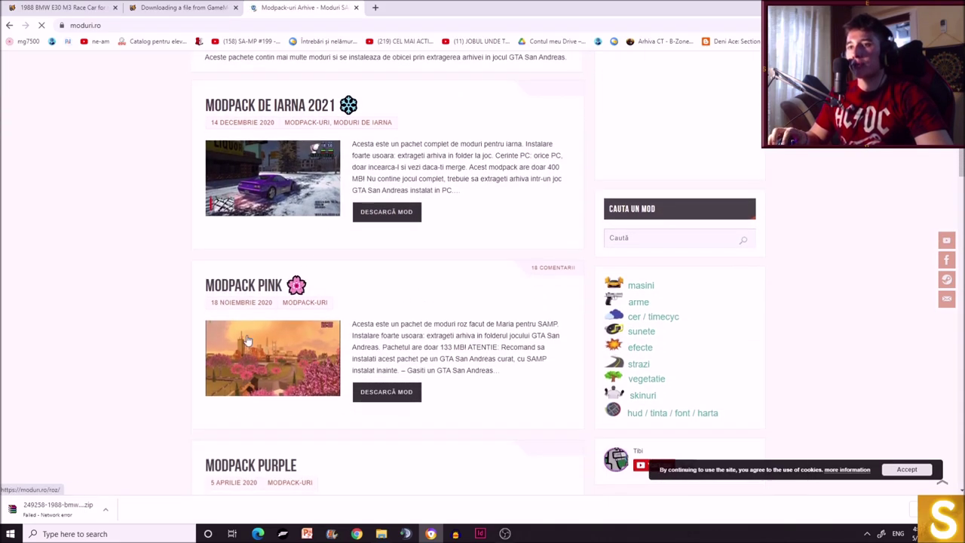
pyautogui.click(249, 343)
pyautogui.scroll(-5, 438, 335)
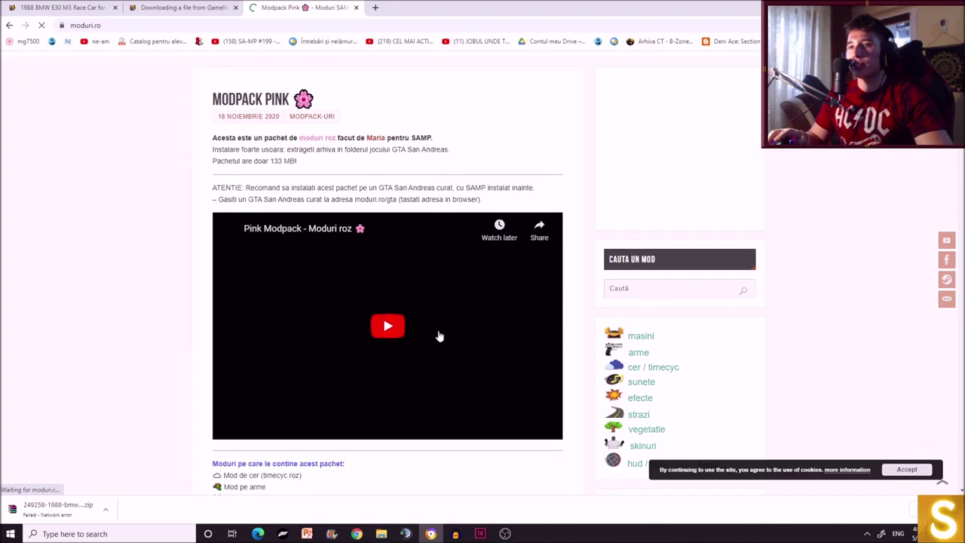
pyautogui.scroll(-1, 300, 389)
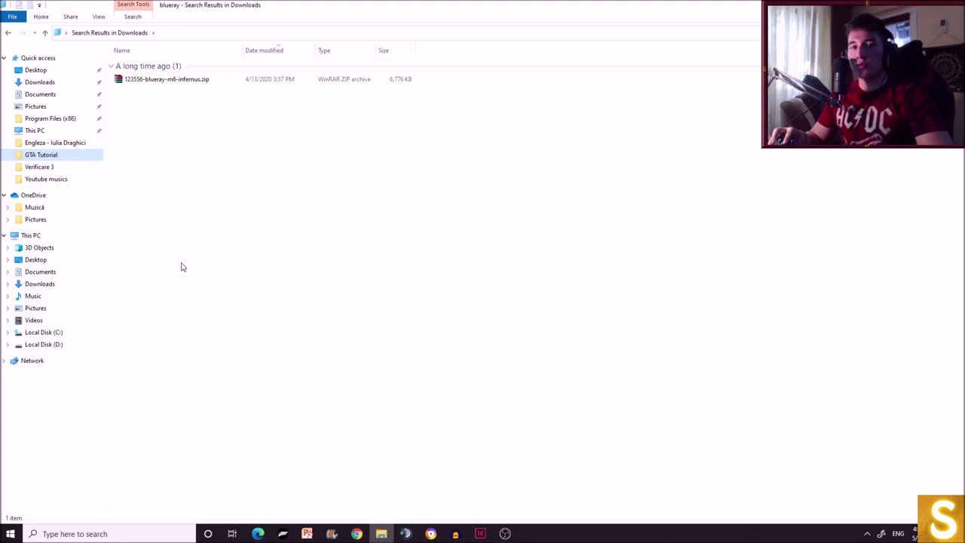
pyautogui.click(505, 534)
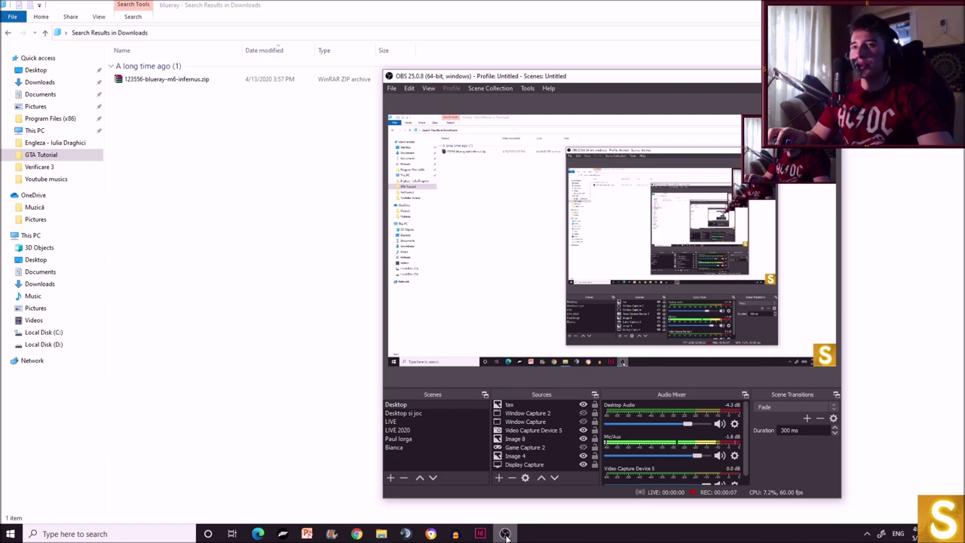
pyautogui.click(505, 533)
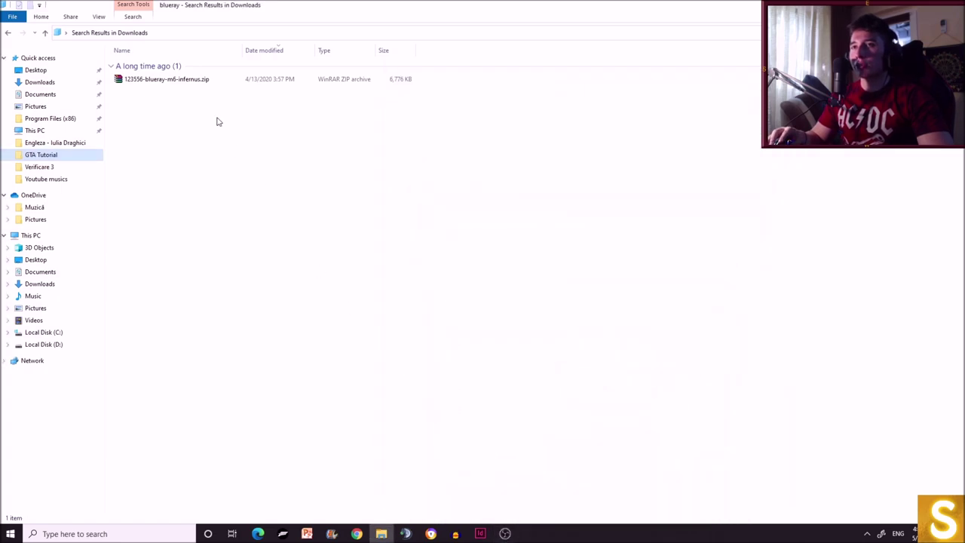
# - Open the 123556-blueray-m6-infernus.zip archive, dismiss the WinRAR licence notice and run the 123556-blueray-m6-infernus.exe installer inside it
pyautogui.click(187, 85)
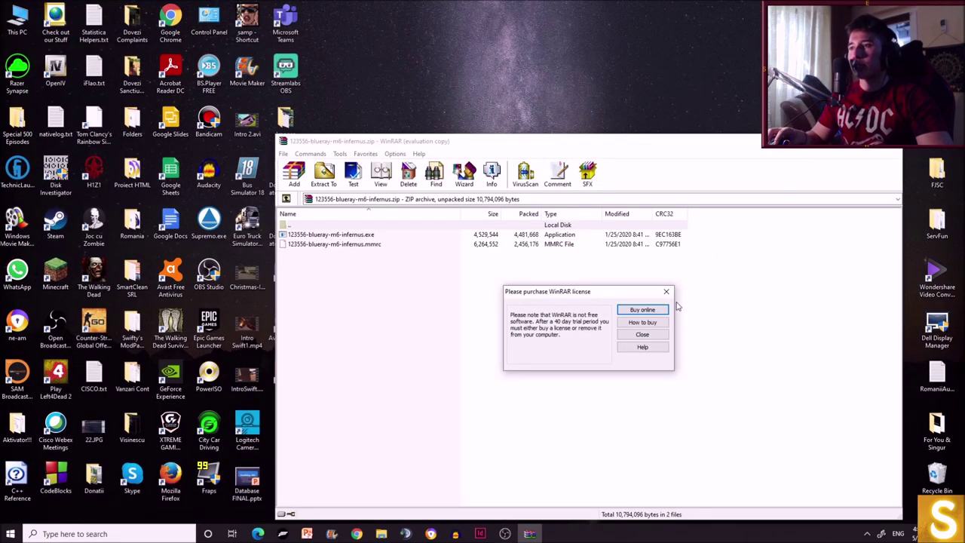
pyautogui.click(666, 291)
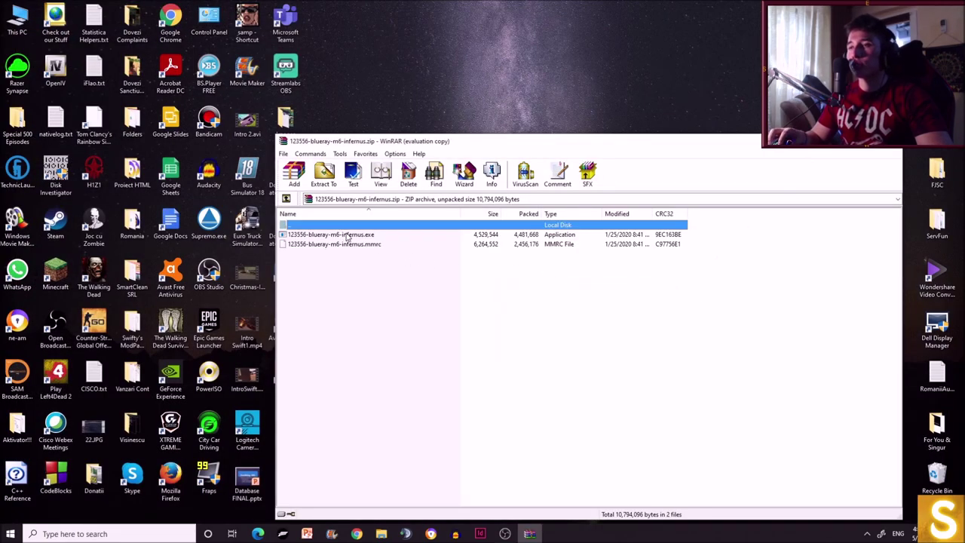
pyautogui.click(350, 236)
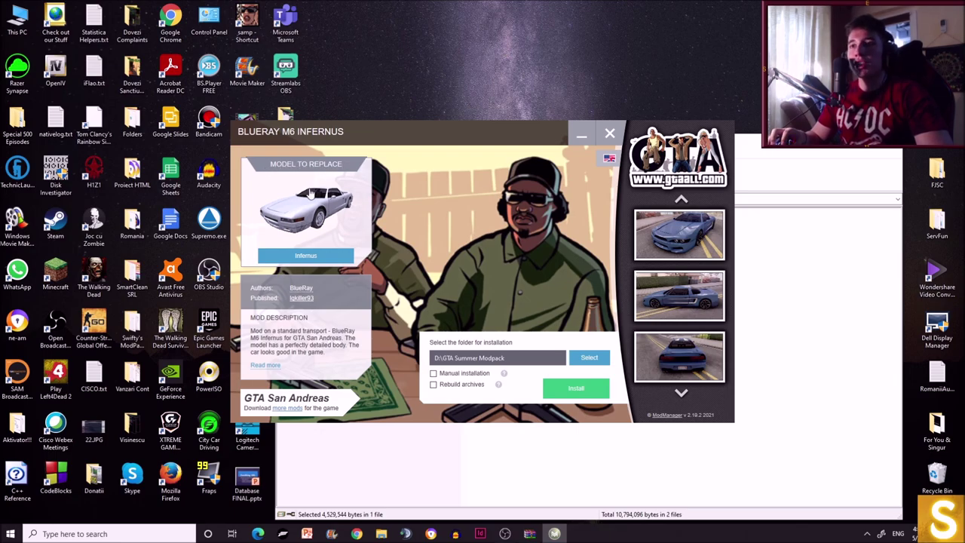
# - Choose Infernus as the vehicle model that the BlueRay M6 mod replaces
pyautogui.click(305, 256)
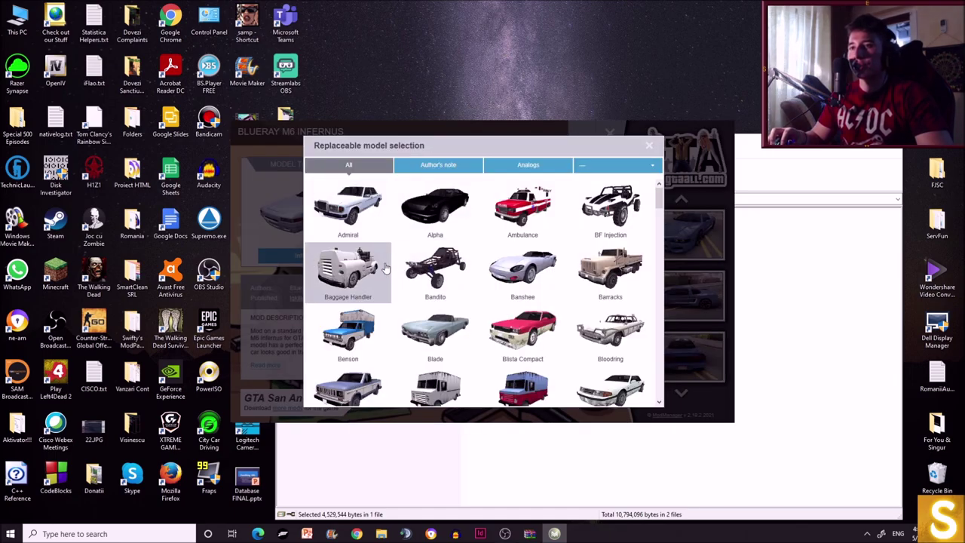
pyautogui.scroll(-5, 576, 309)
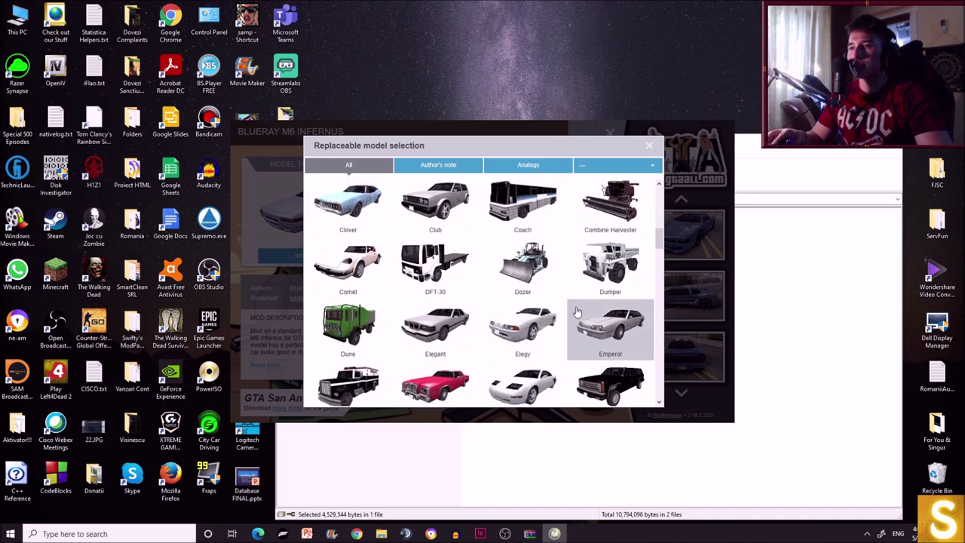
pyautogui.scroll(-8, 576, 312)
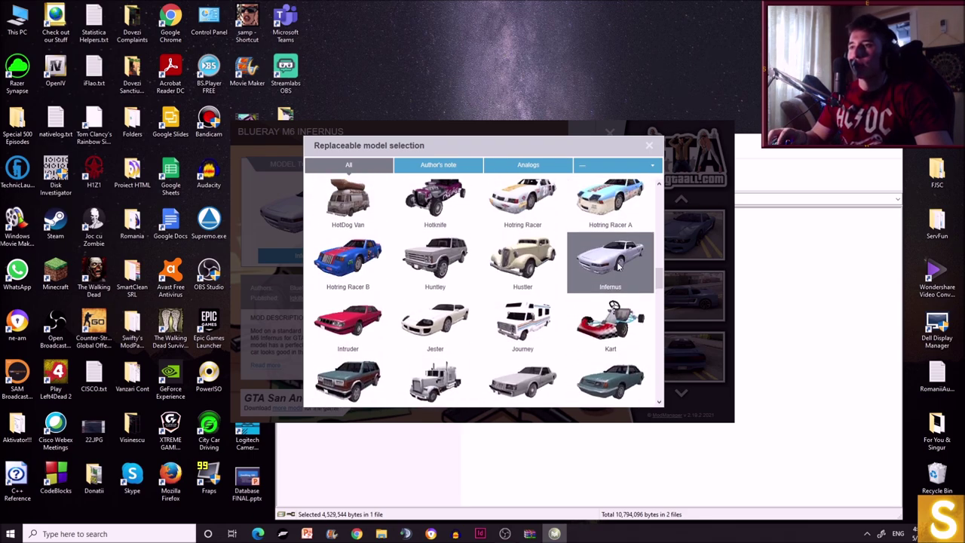
pyautogui.click(614, 264)
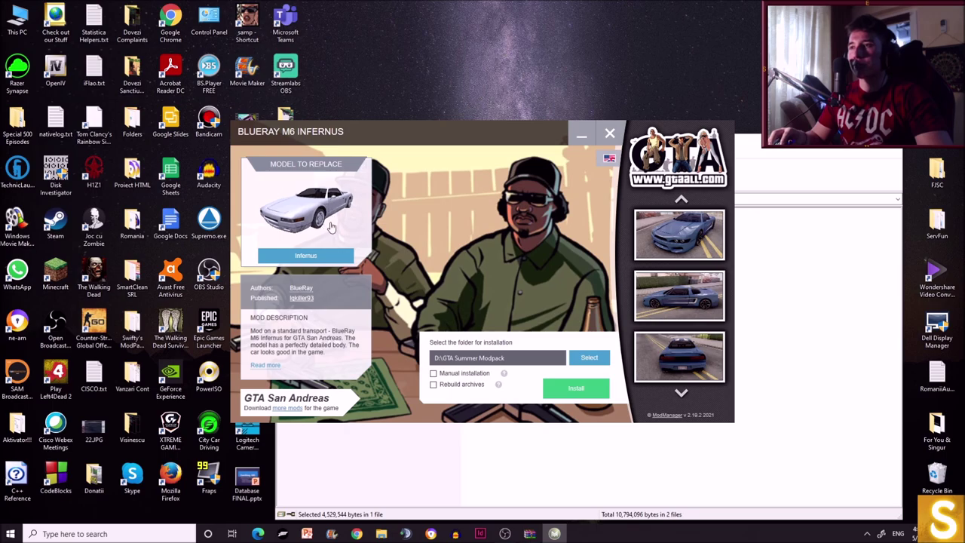
# - Look through the enlarged preview pictures of the BlueRay M6 Infernus mod, then close the image viewer
pyautogui.click(694, 245)
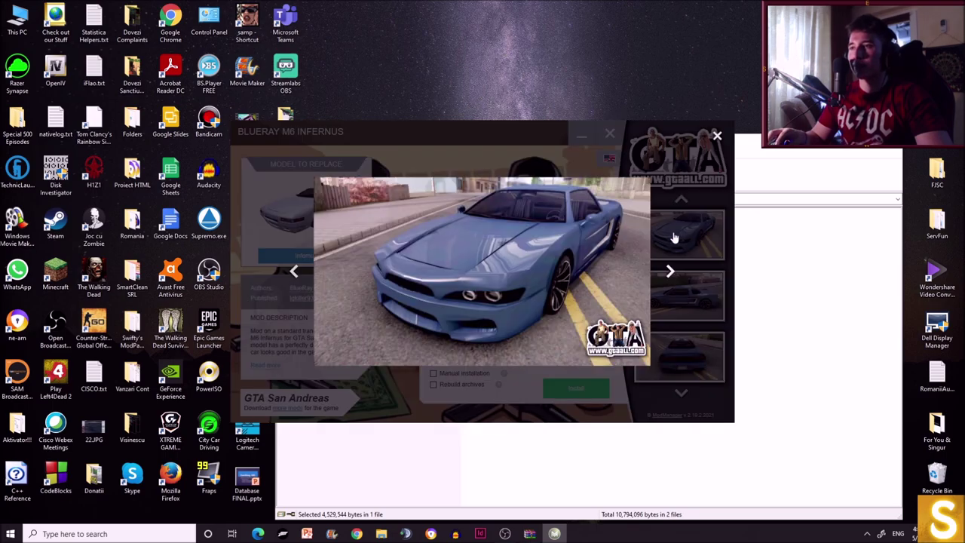
pyautogui.click(661, 270)
pyautogui.click(668, 270)
pyautogui.click(669, 270)
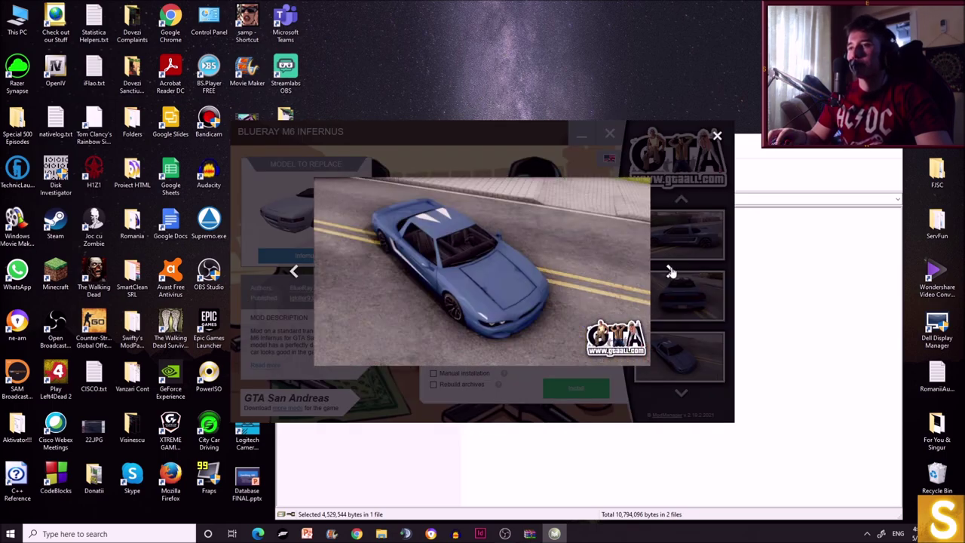
pyautogui.click(672, 270)
pyautogui.click(717, 138)
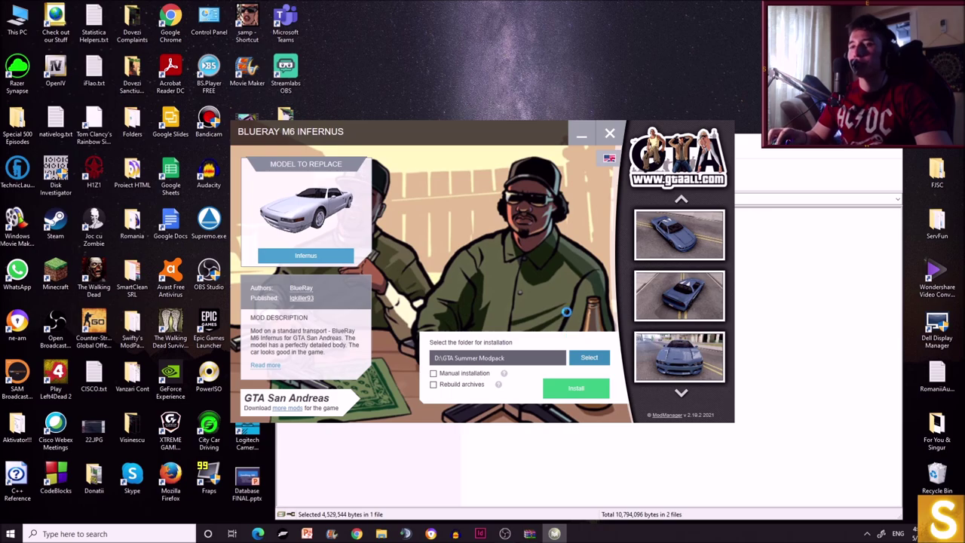
# - Set the mod's installation folder to D:\GTA Tutorial
pyautogui.click(584, 356)
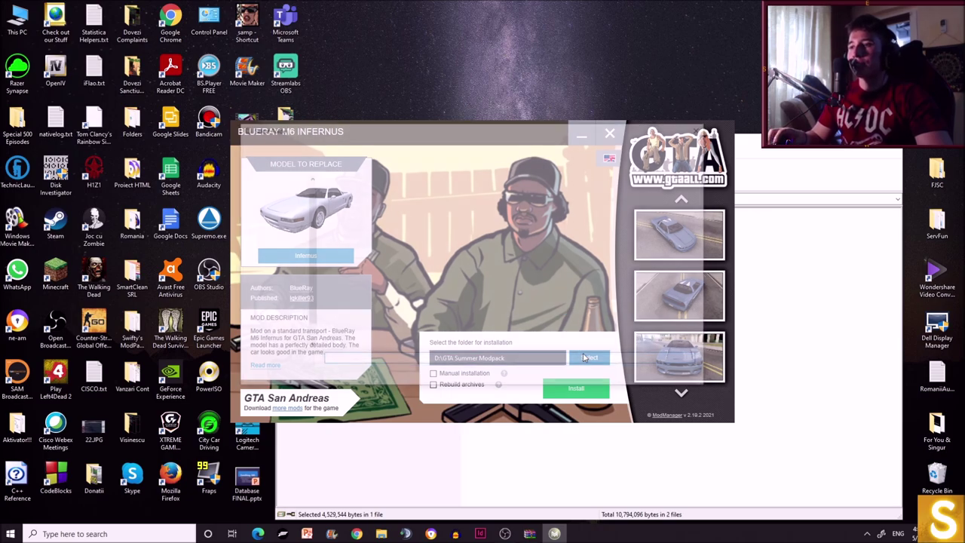
pyautogui.click(279, 332)
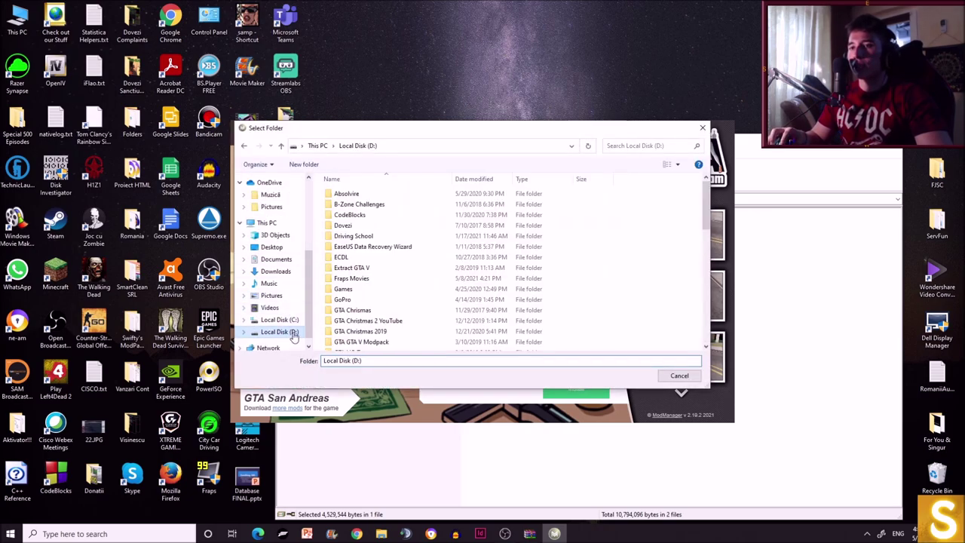
pyautogui.scroll(-3, 429, 271)
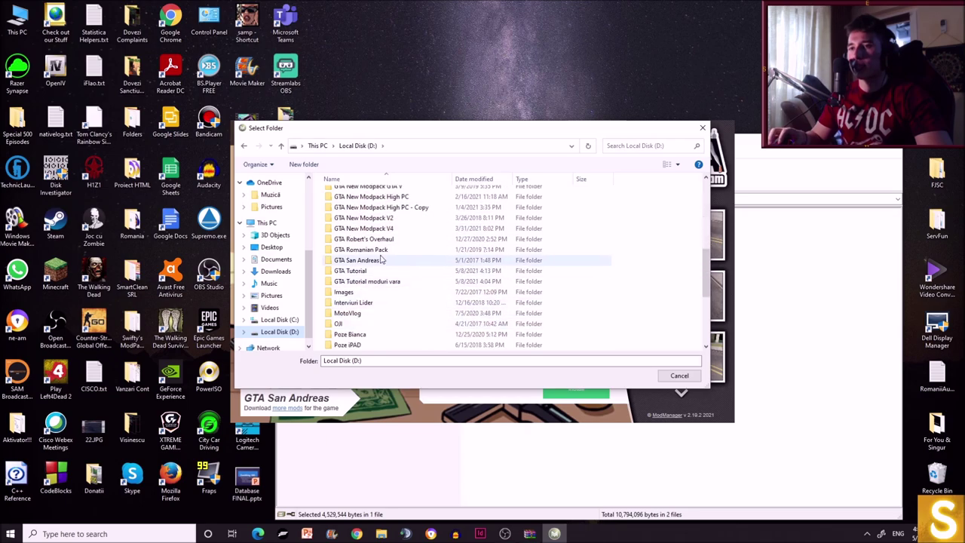
pyautogui.doubleClick(376, 273)
pyautogui.click(624, 375)
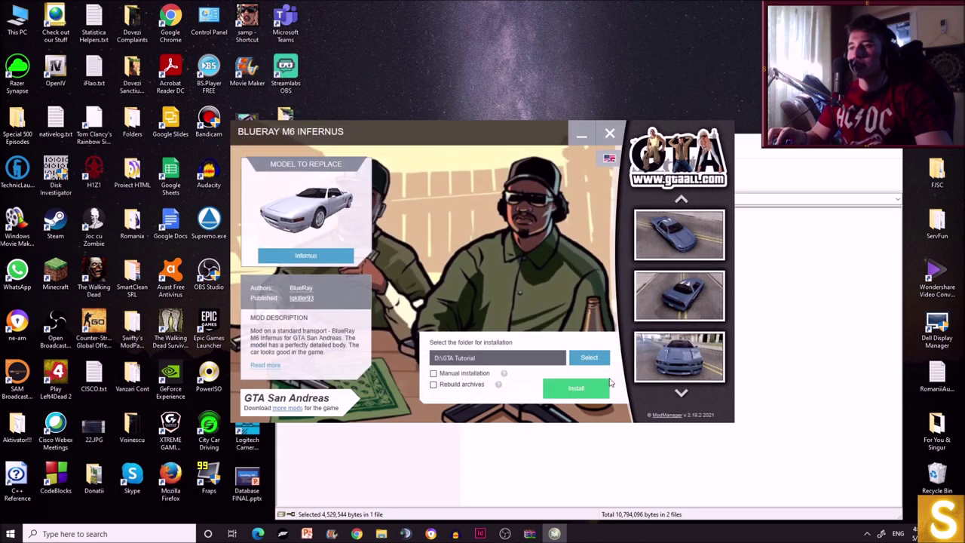
# - Install the BlueRay M6 Infernus mod, continue with the re-installation, and close the installer and its WinRAR archive
pyautogui.click(573, 388)
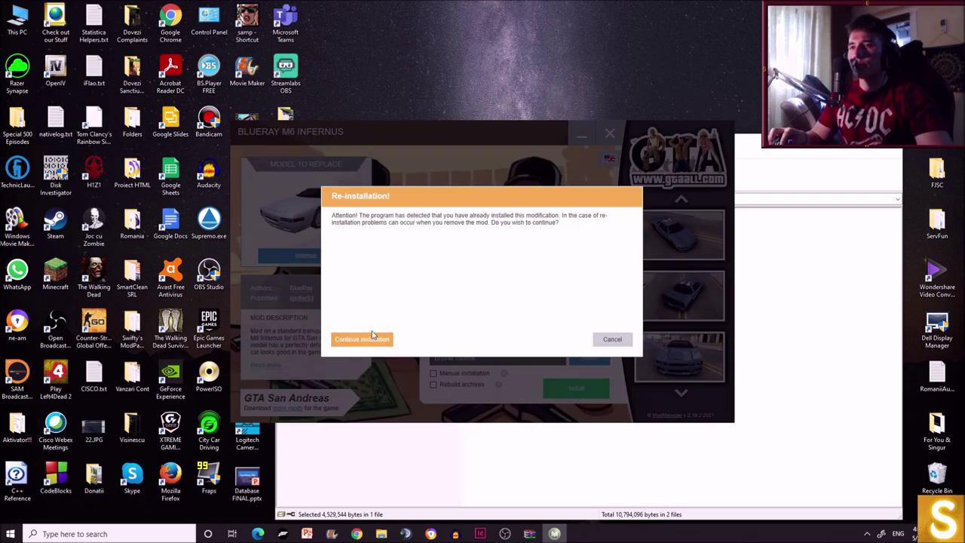
pyautogui.click(365, 339)
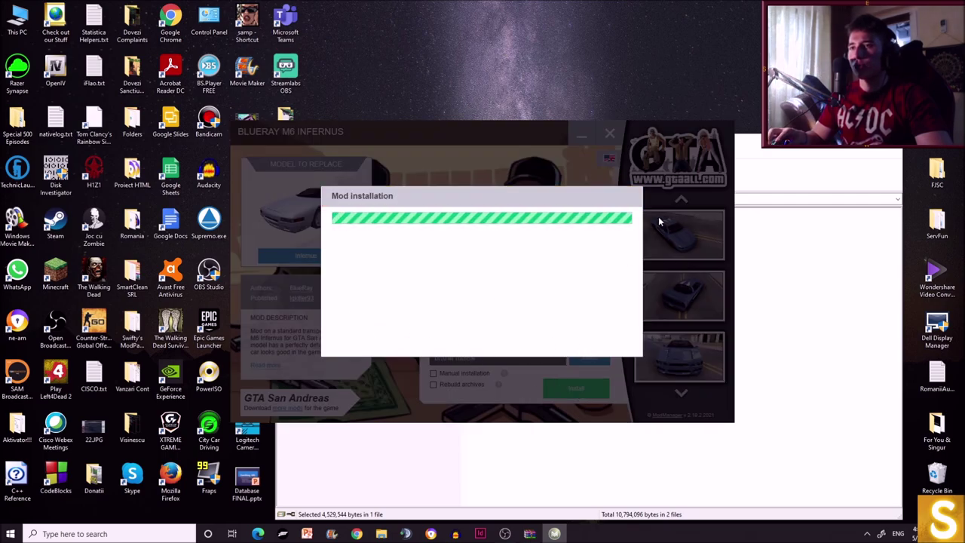
pyautogui.click(616, 338)
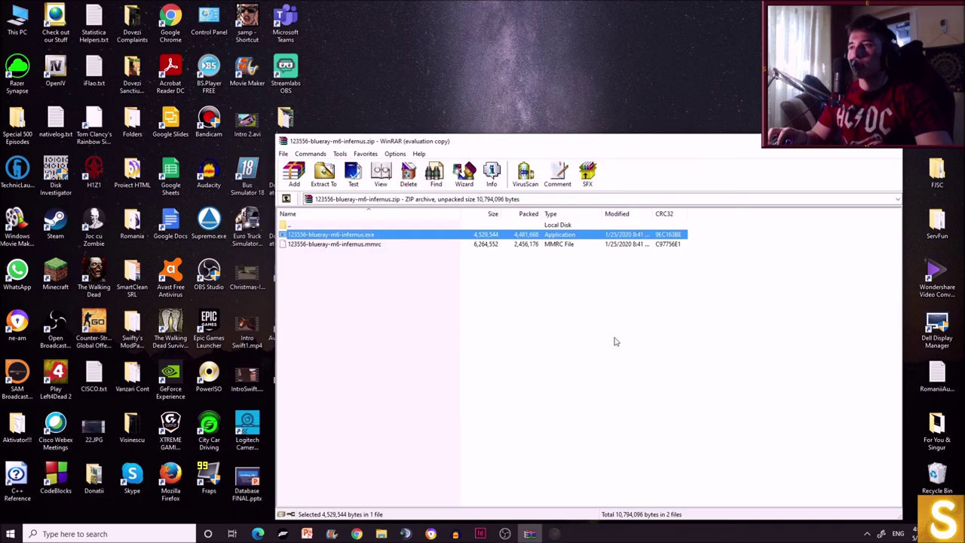
pyautogui.hotkey('alt', 'F4')
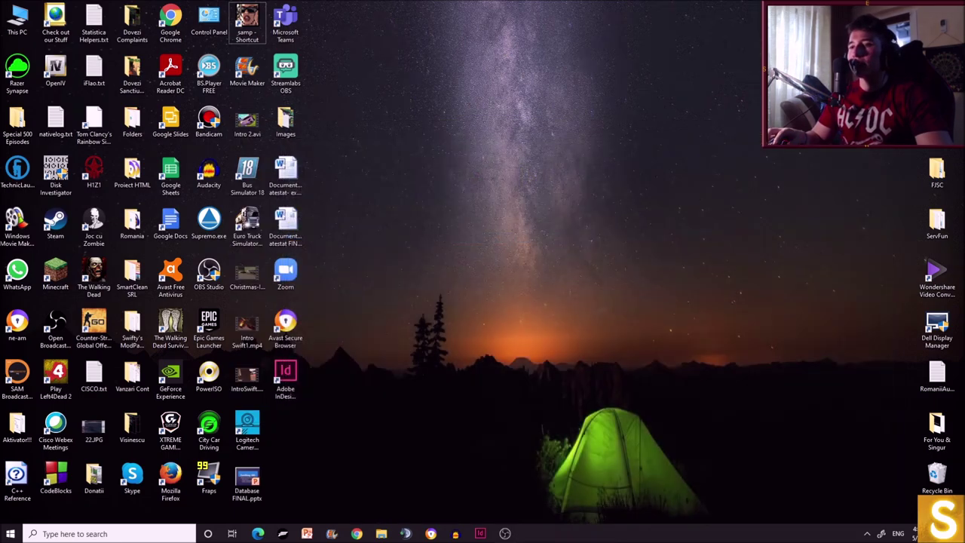
# - Launch San Andreas Multiplayer from the desktop shortcut and join the B-Zone RPG server
pyautogui.doubleClick(245, 25)
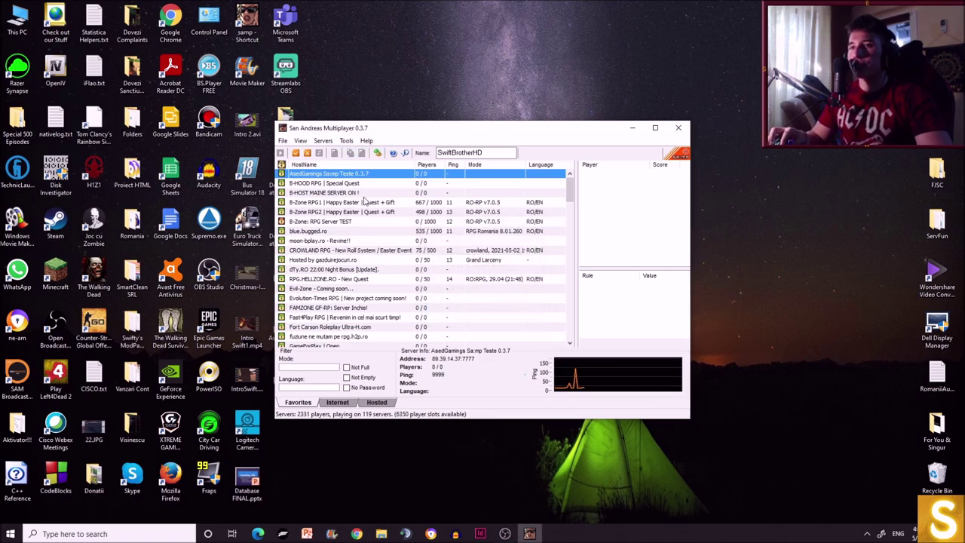
pyautogui.moveTo(457, 141); pyautogui.dragTo(486, 127)
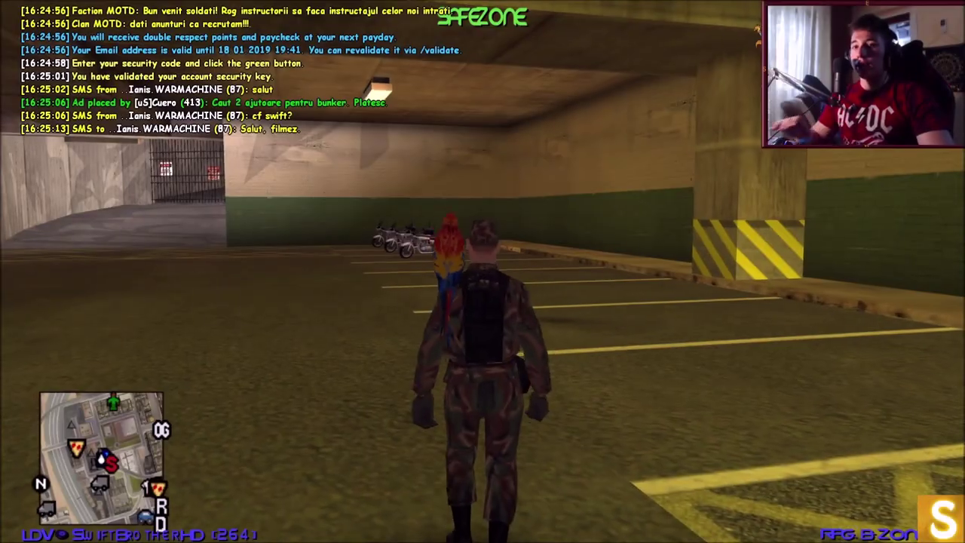
# - Walk the character through the garage into the LVPD Armoury and go on duty with the /duty command
pyautogui.press('w')
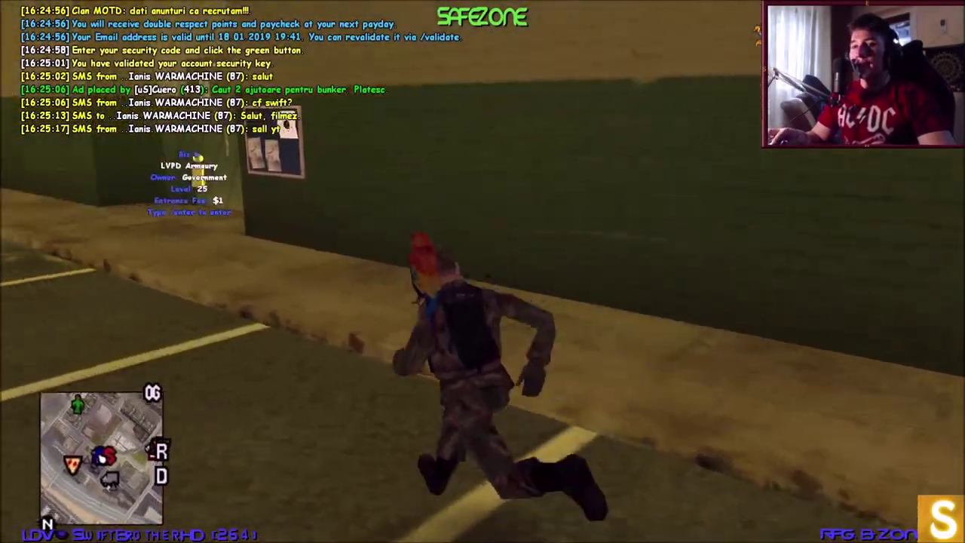
pyautogui.press('t')
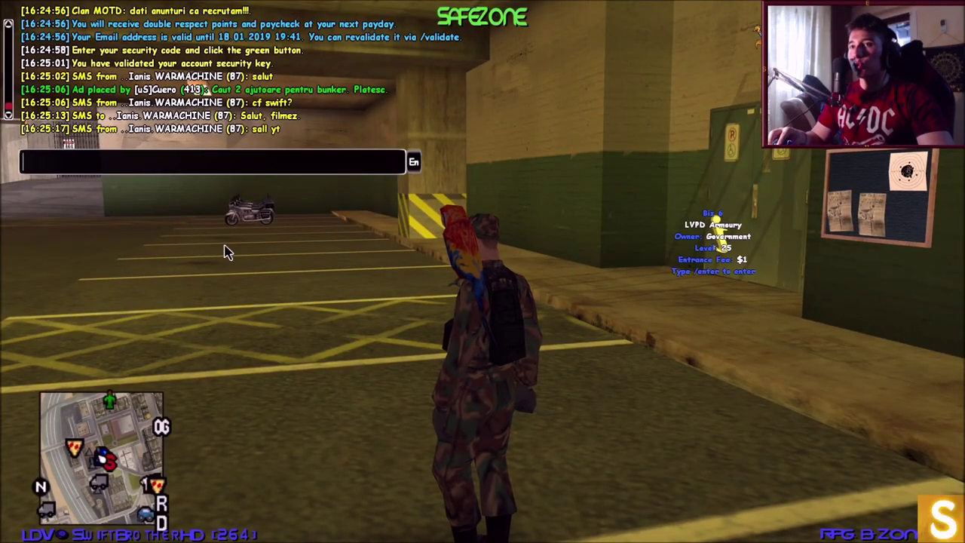
pyautogui.press('Escape')
pyautogui.press('w')
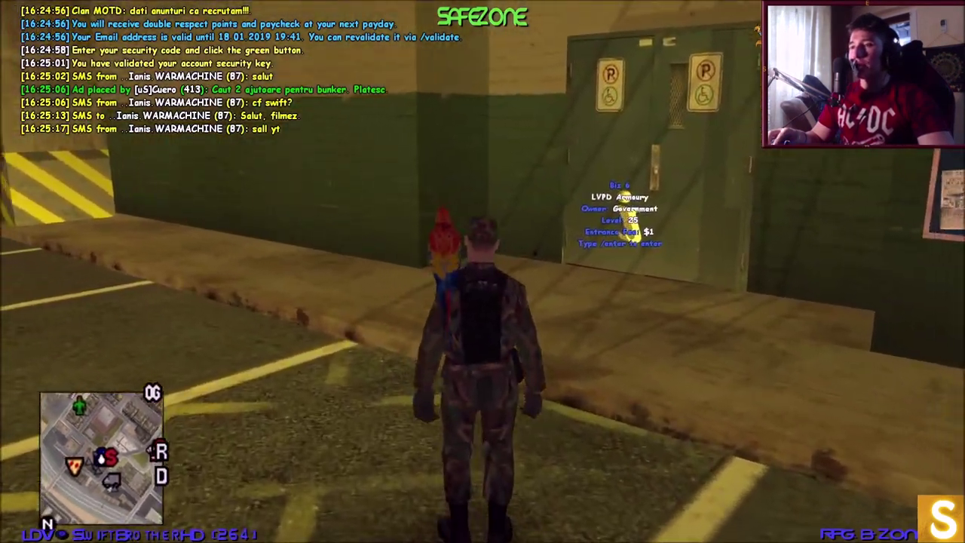
pyautogui.press('w')
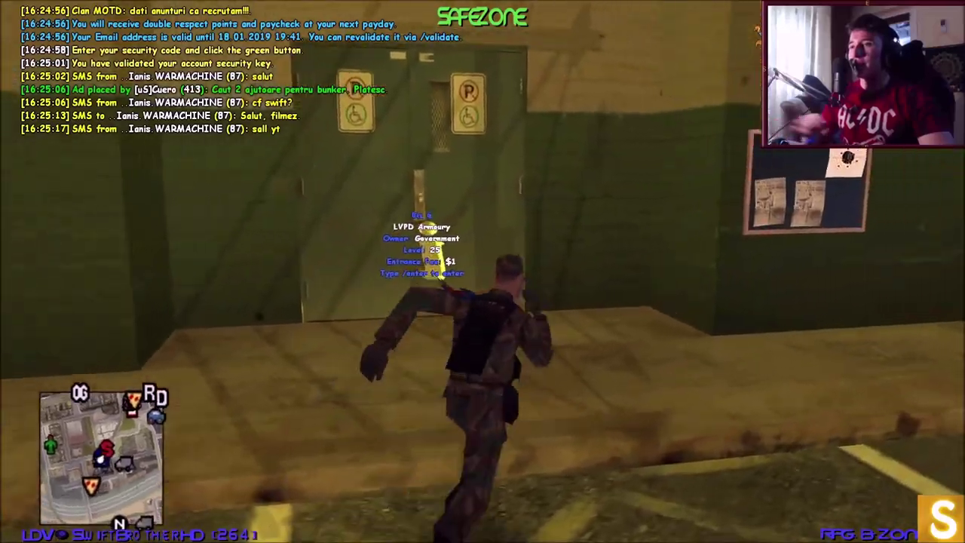
pyautogui.press('w')
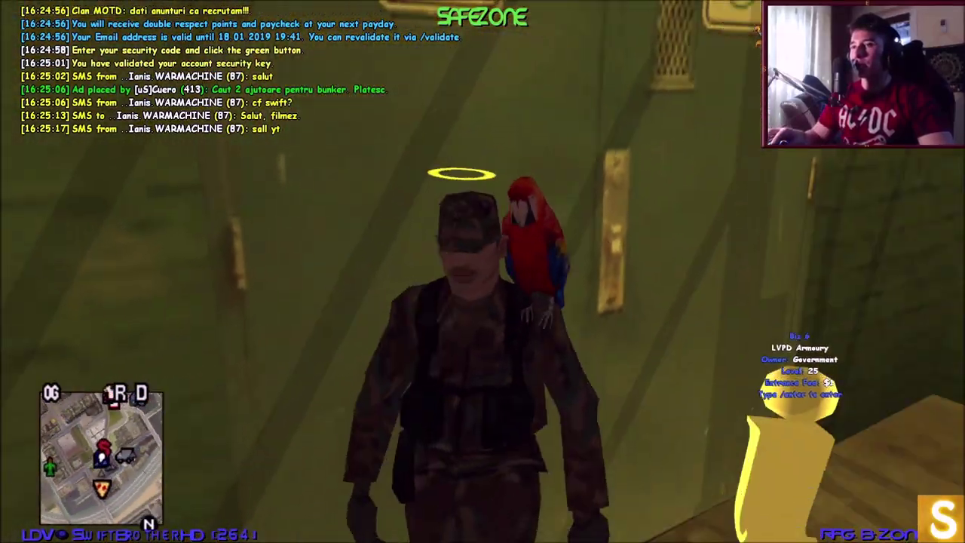
pyautogui.write('w')
pyautogui.write('t/duty')
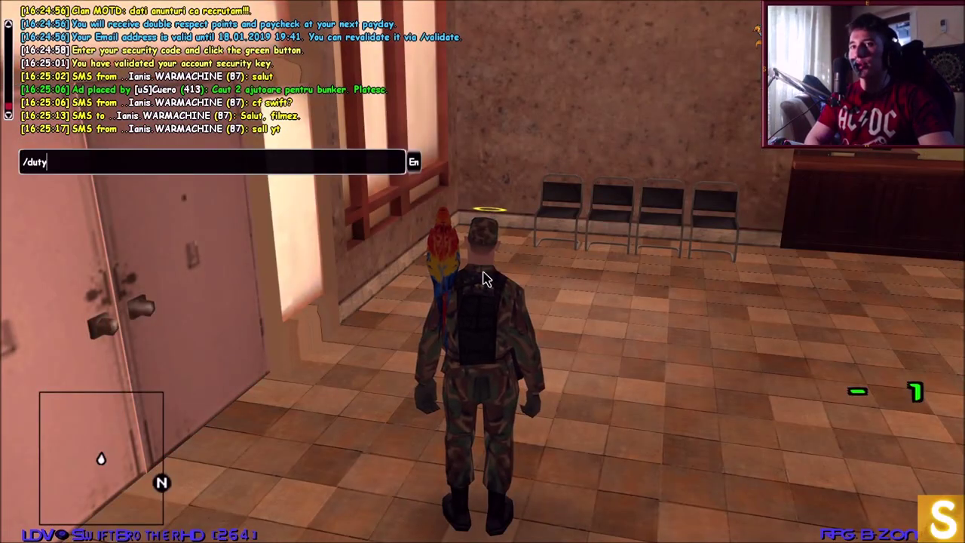
pyautogui.press('Return')
# - Return to the garage, spawn an Infernus from the faction vehicle list and get into the car
pyautogui.press('w')
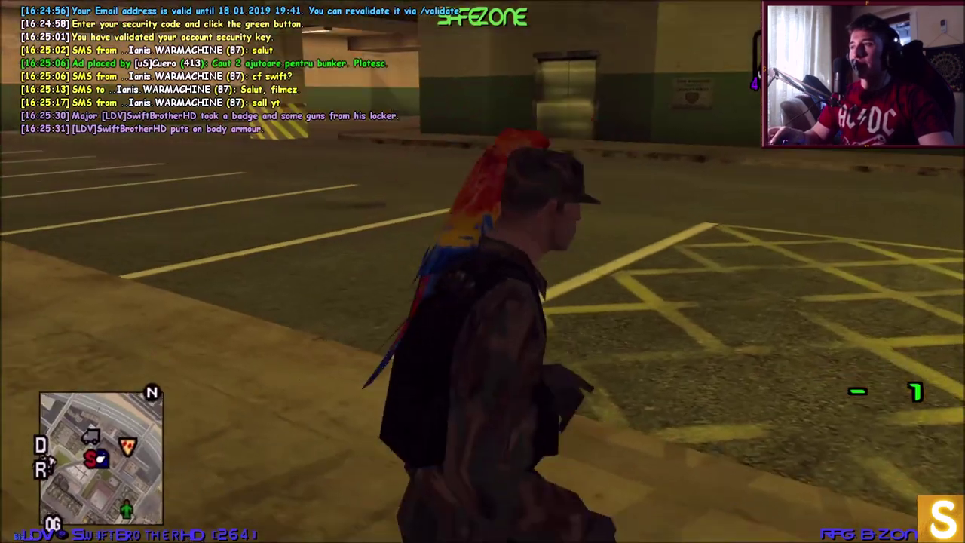
pyautogui.press('w')
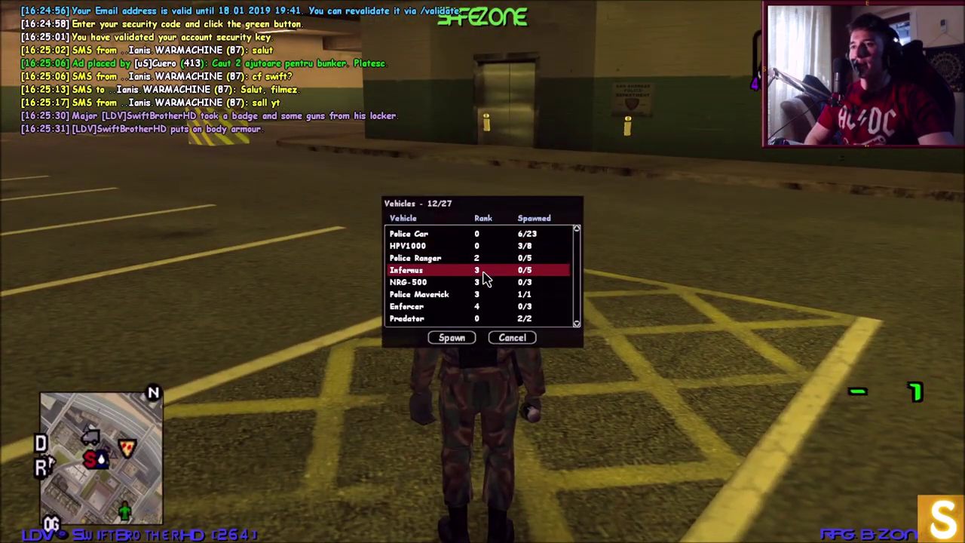
pyautogui.doubleClick(485, 279)
pyautogui.press('w')
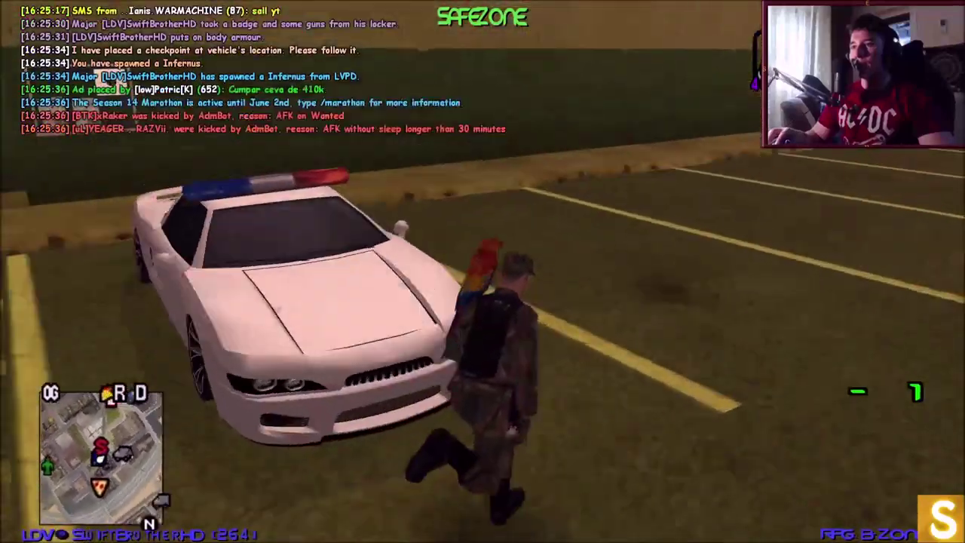
pyautogui.press('f')
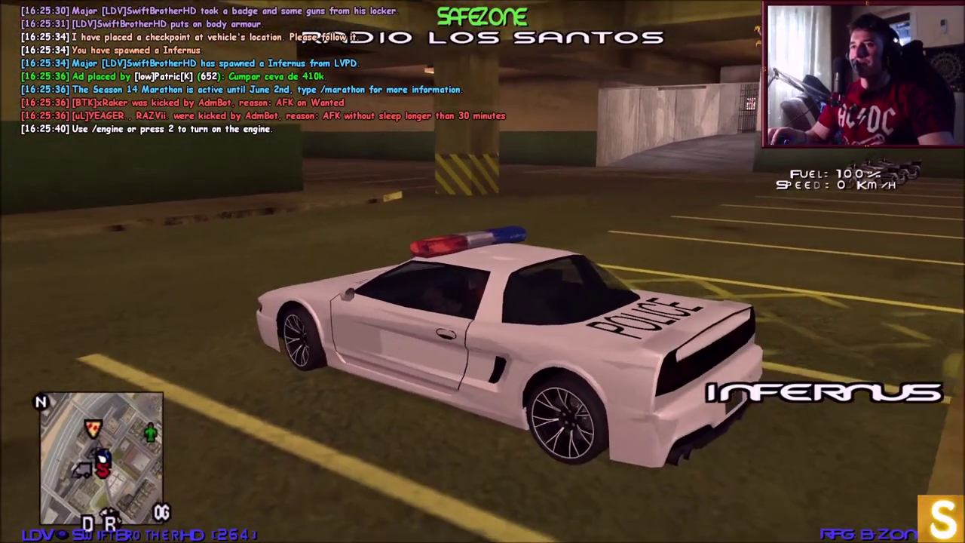
# - Drive the police Infernus across the garage and up the exit ramp to the barred gate
pyautogui.press('w')
pyautogui.press('d')
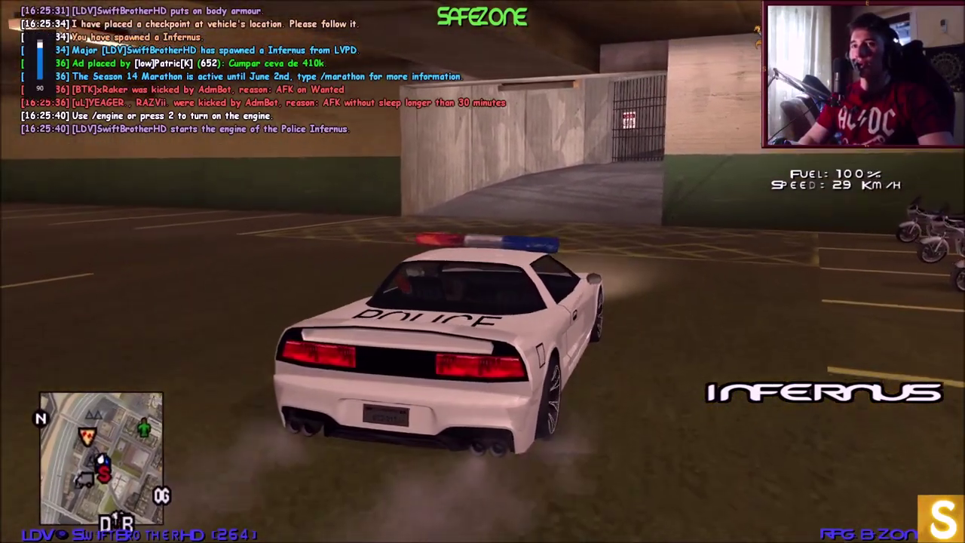
pyautogui.press('w')
pyautogui.press('a')
pyautogui.press('w')
pyautogui.press('d')
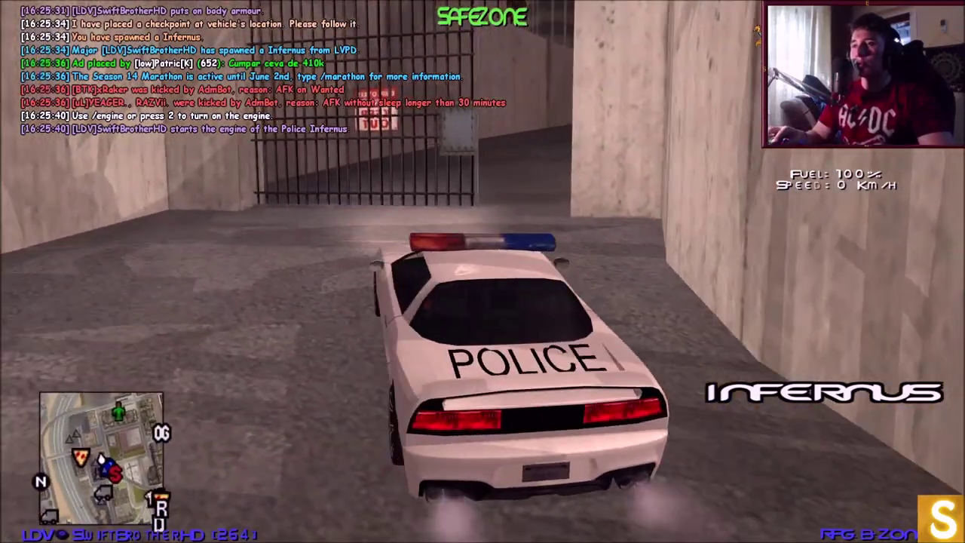
# - Drive the police Infernus out through the barred gate and turn left onto the street
pyautogui.press('w')
pyautogui.press('w')
pyautogui.press('a')
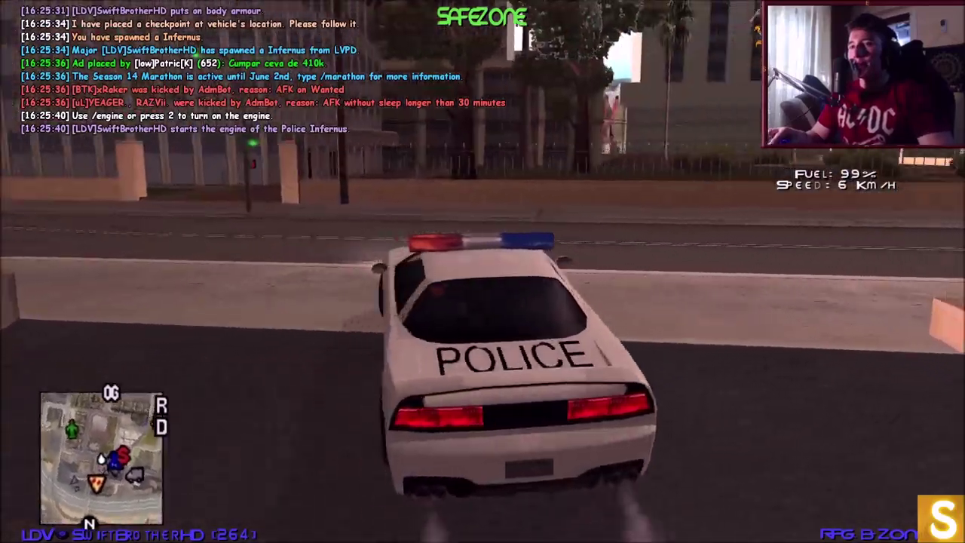
pyautogui.press('w')
pyautogui.press('a')
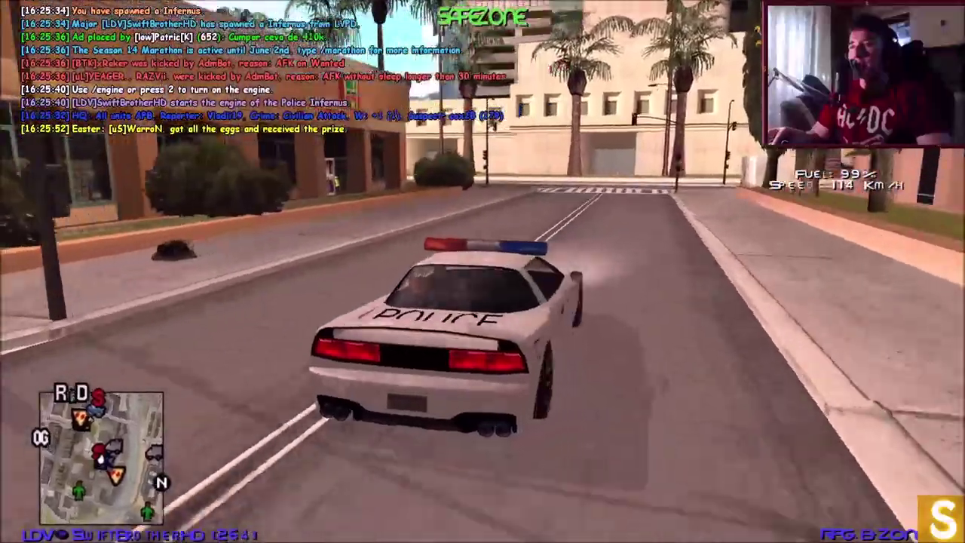
# - Drive the Infernus through the bends of the city streets and onto the wide boulevard beside the motel
pyautogui.press('w')
pyautogui.press('w')
pyautogui.press('d')
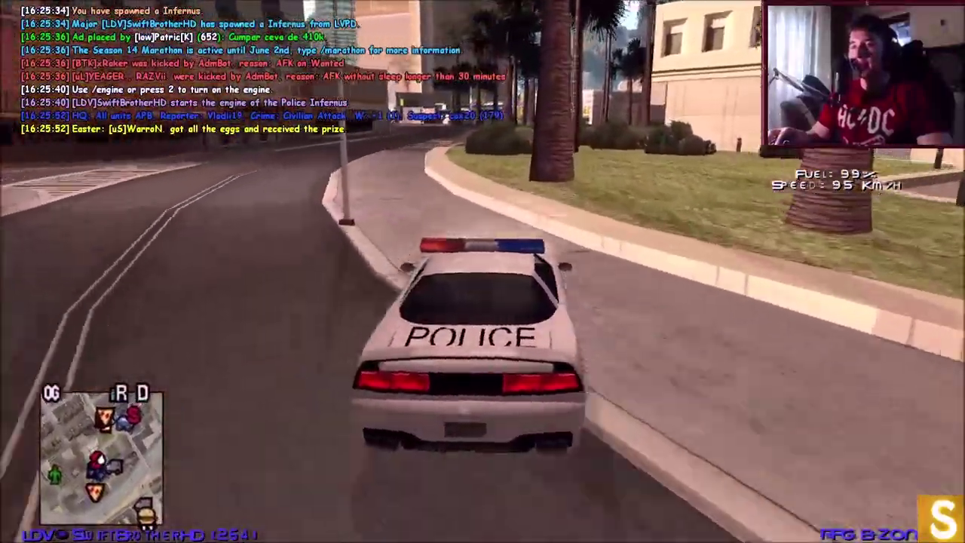
pyautogui.press('w')
pyautogui.press('a')
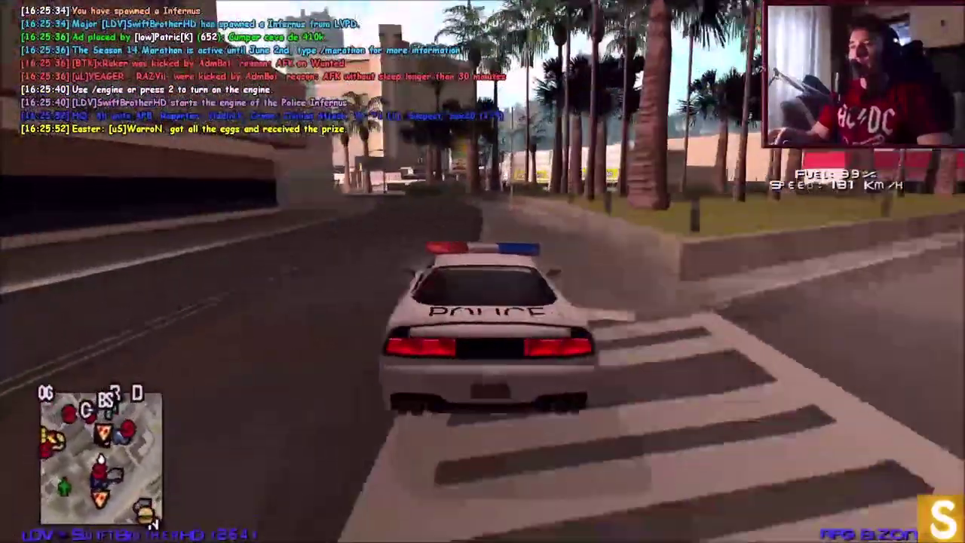
pyautogui.press('w')
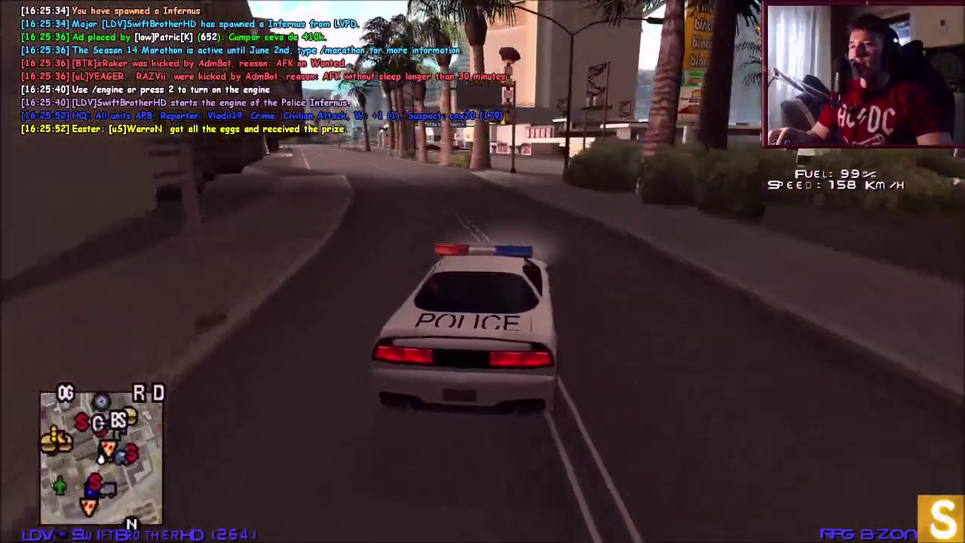
pyautogui.press('w')
pyautogui.write('a')
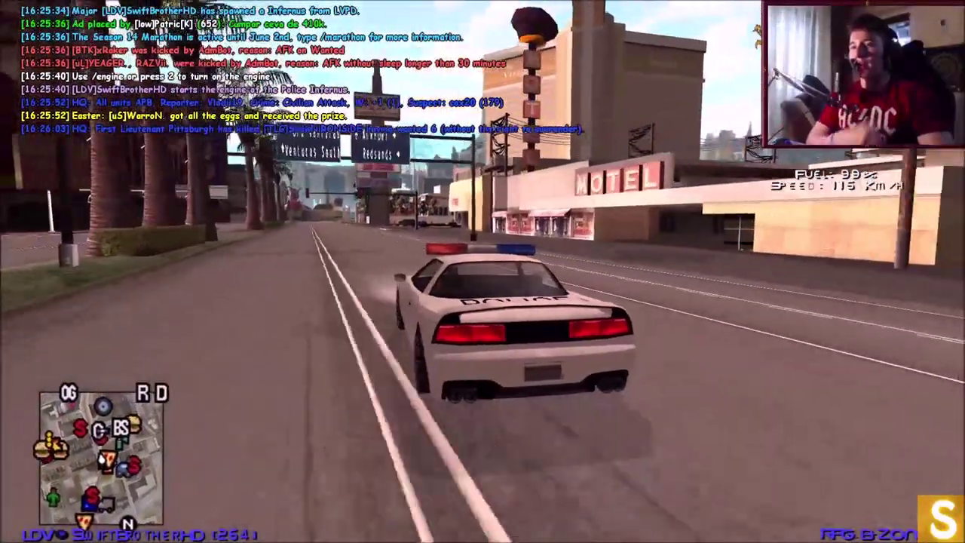
# - Post the mod names "sampfuncs" and "changer.cs" as two messages in the game chat
pyautogui.write('tsamp')
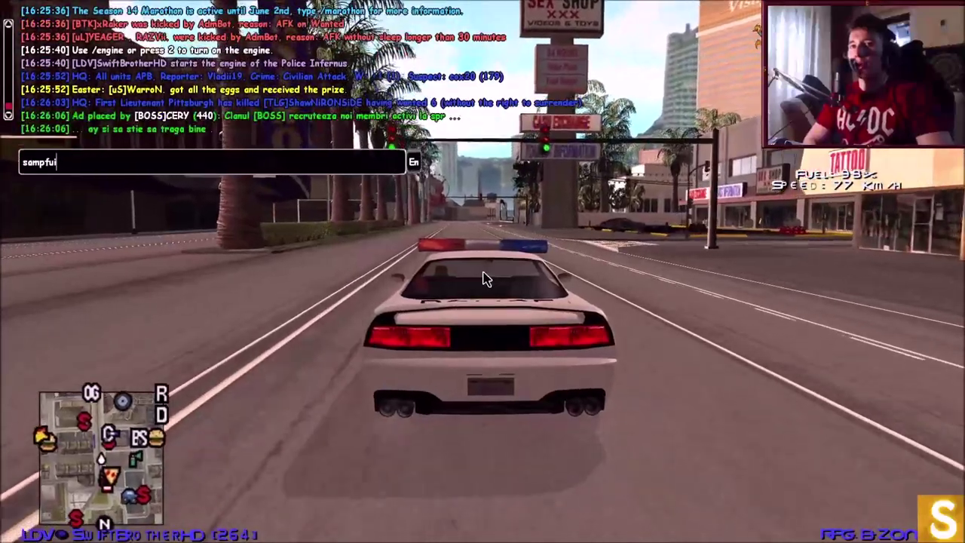
pyautogui.write('funcs')
pyautogui.press('Return')
pyautogui.write('w')
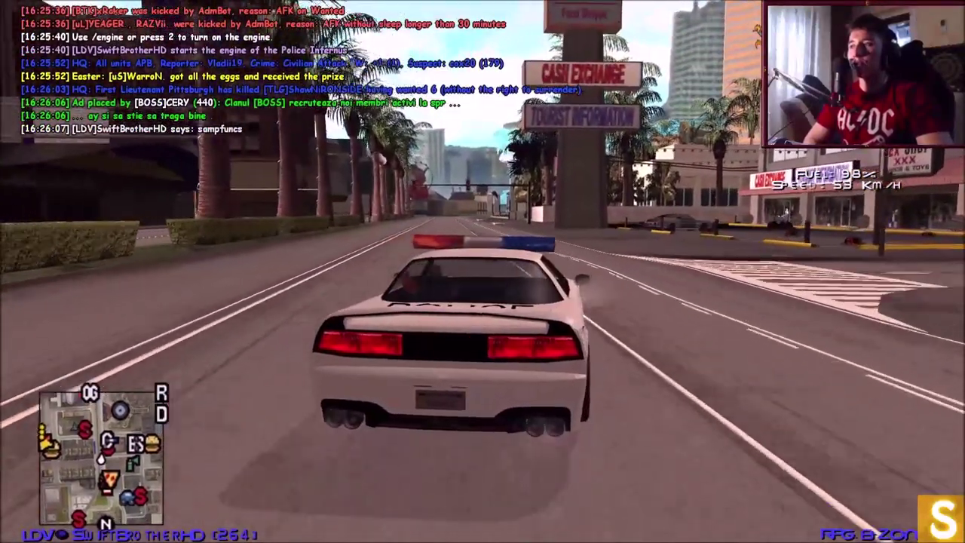
pyautogui.write('tchanger.cs')
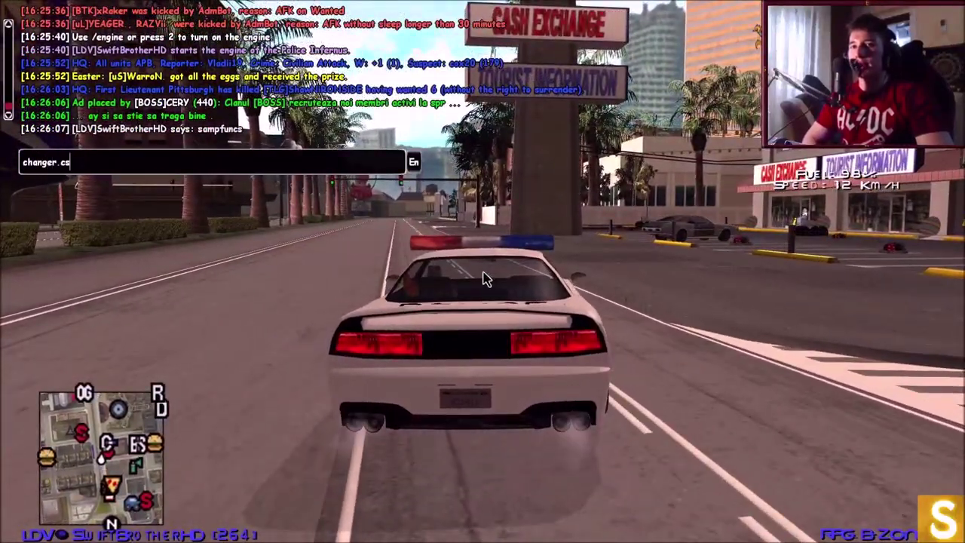
pyautogui.press('Return')
# - Drive the Infernus at speed along the palm-lined boulevard, past the skull sign and under the overhead road signs
pyautogui.press('w')
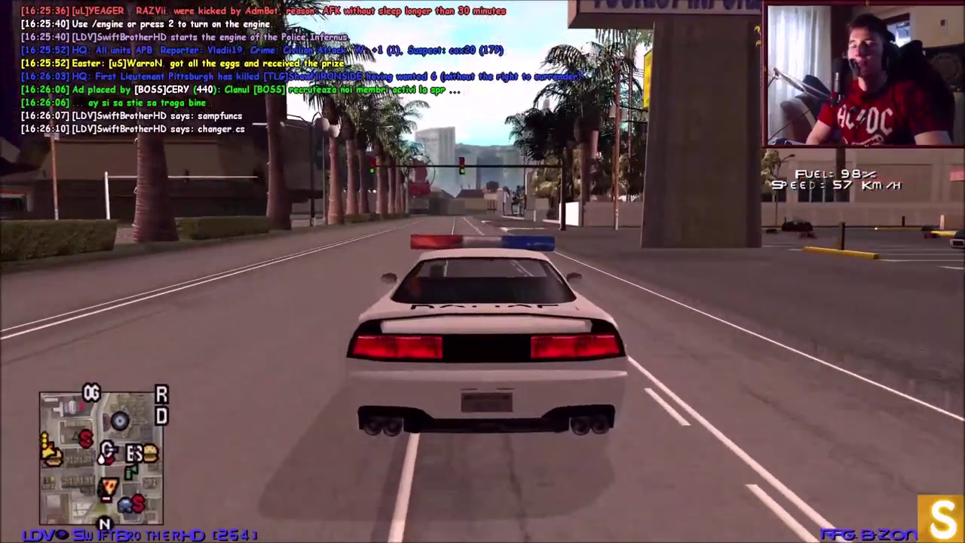
pyautogui.press('w')
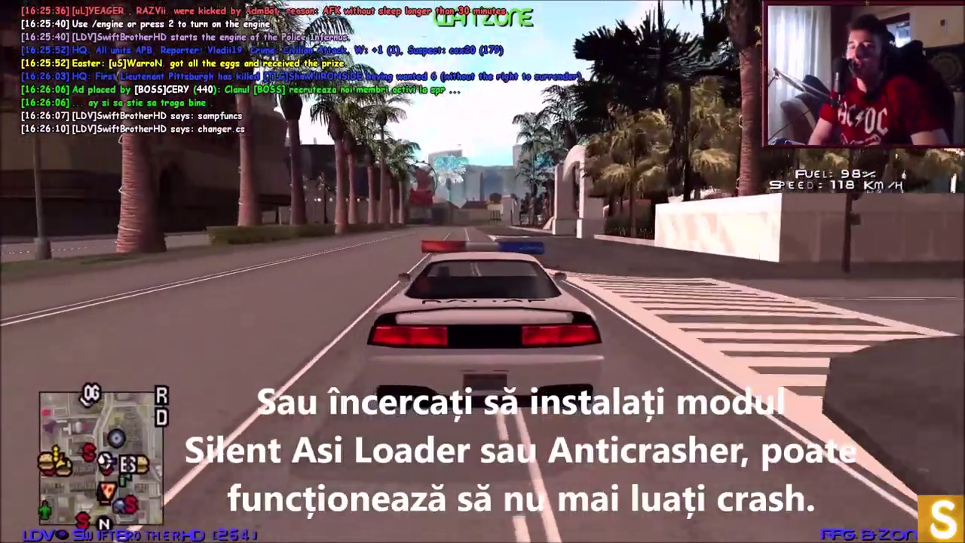
pyautogui.write('t/set')
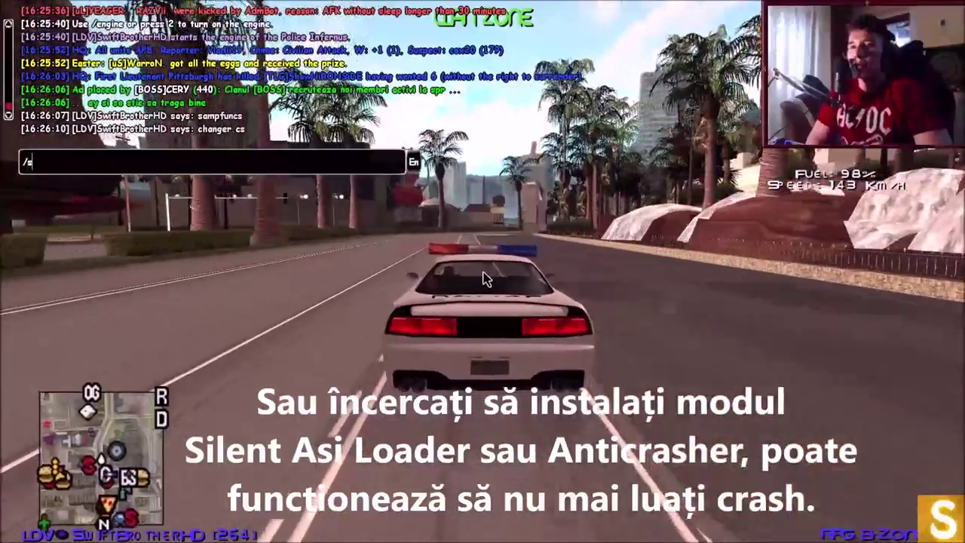
pyautogui.press('Escape')
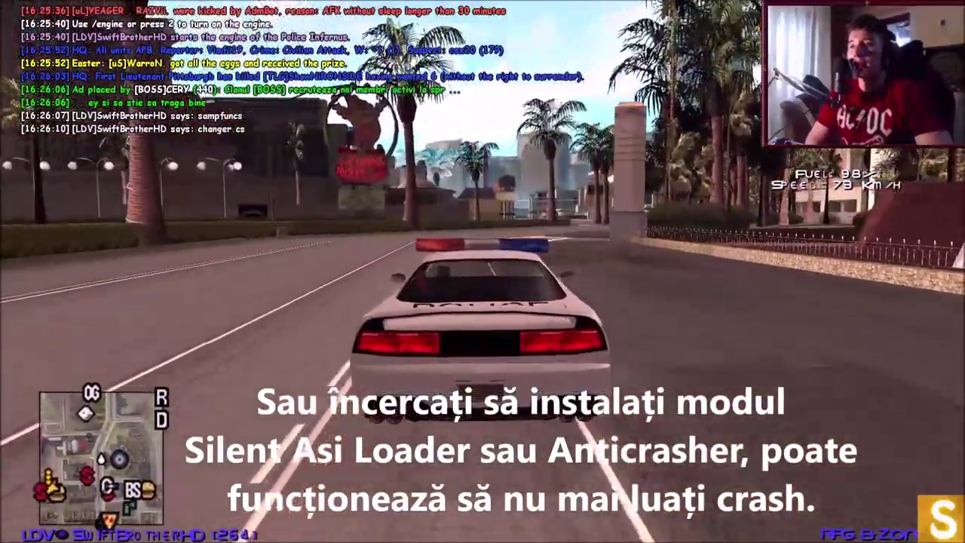
pyautogui.press('w')
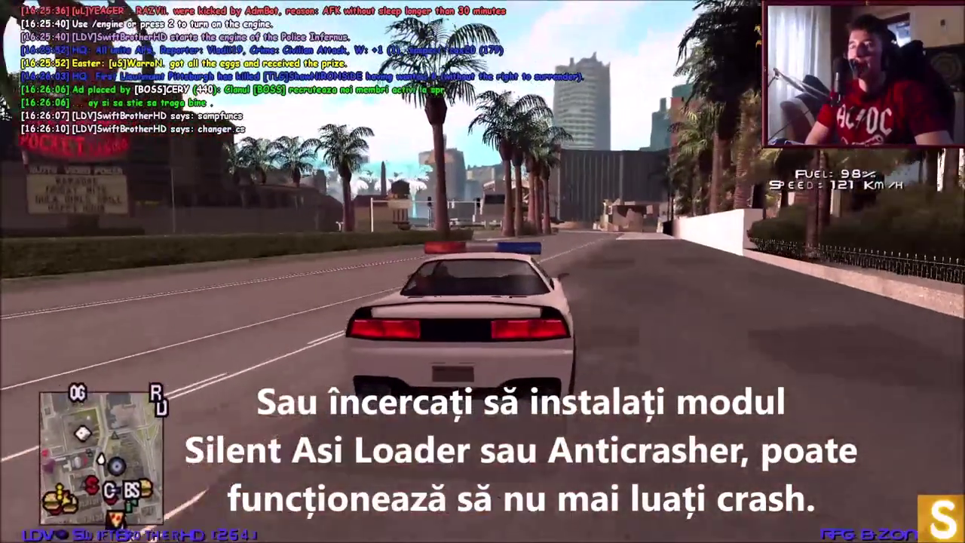
pyautogui.press('w')
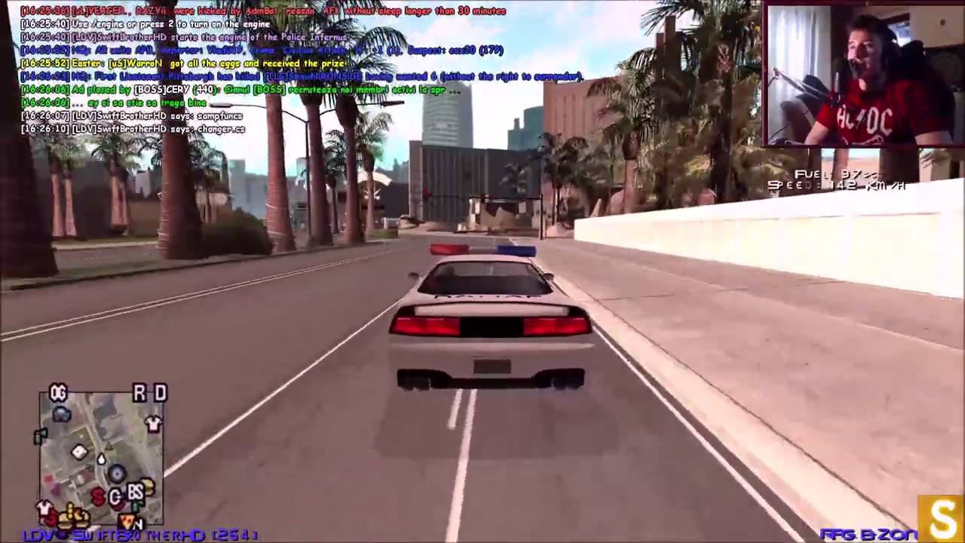
pyautogui.press('w')
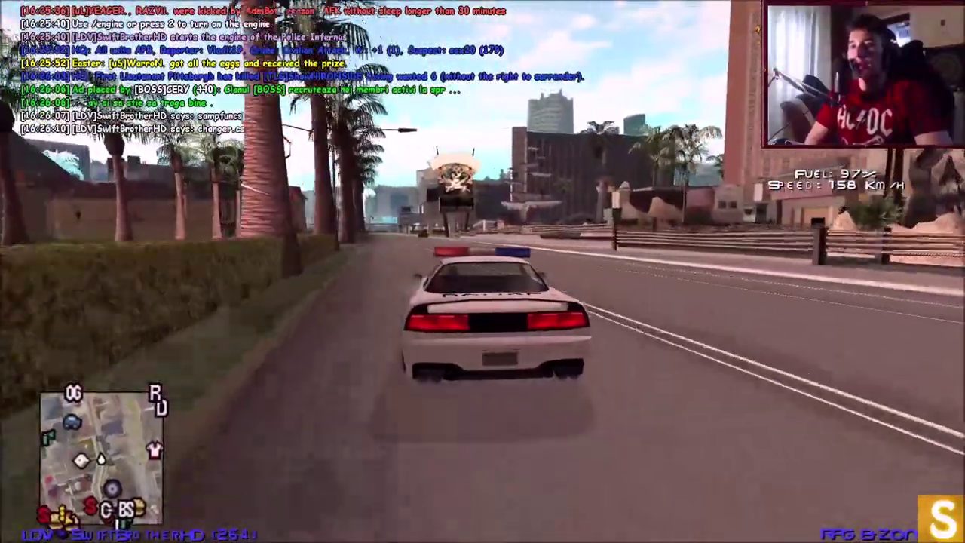
pyautogui.press('w')
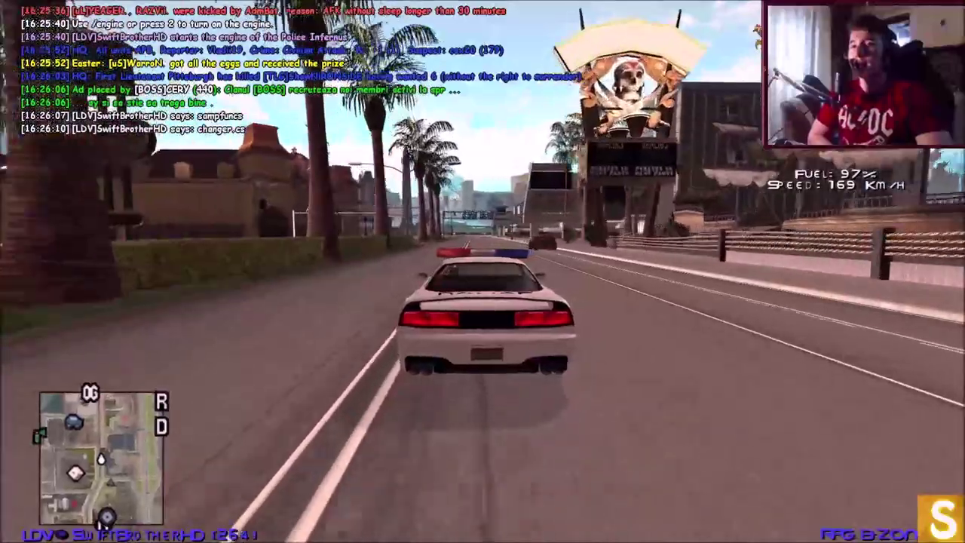
pyautogui.press('w')
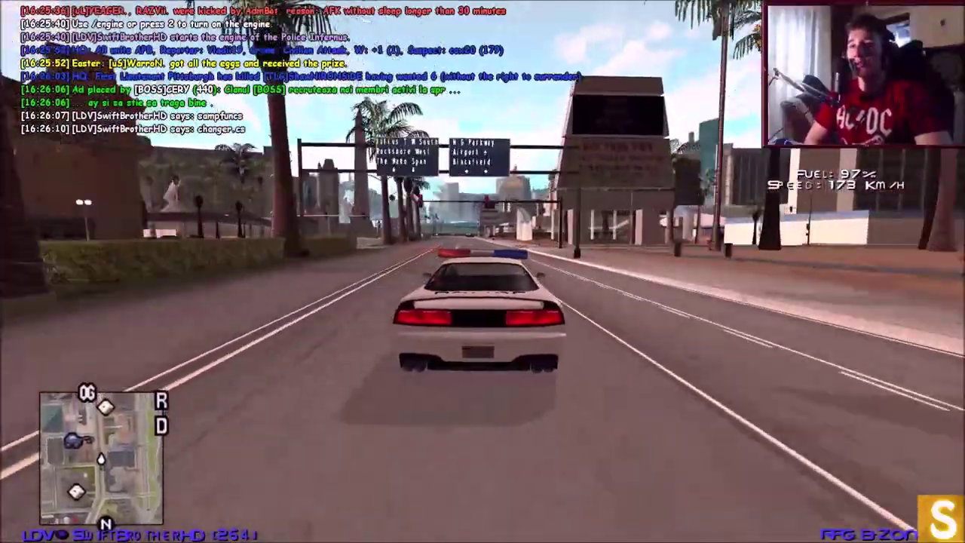
pyautogui.press('w')
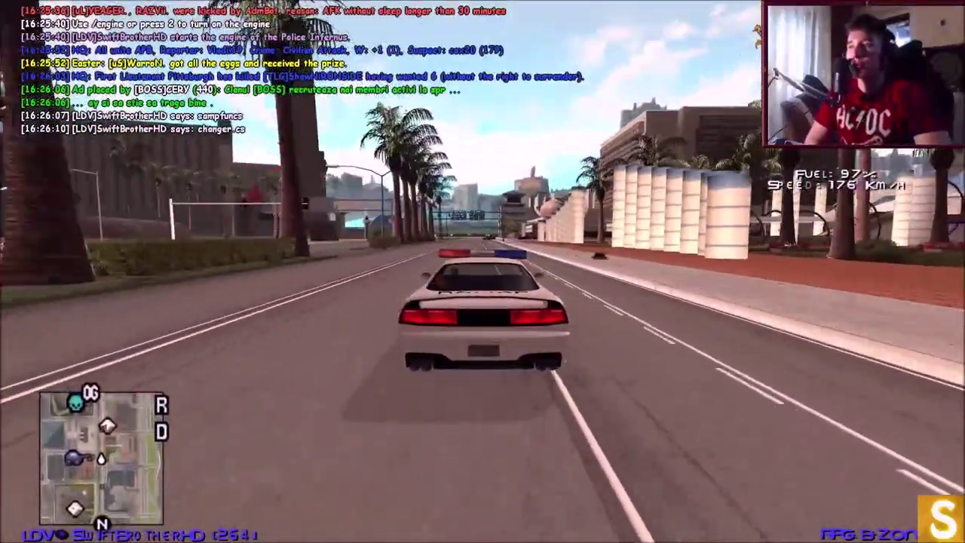
pyautogui.press('w')
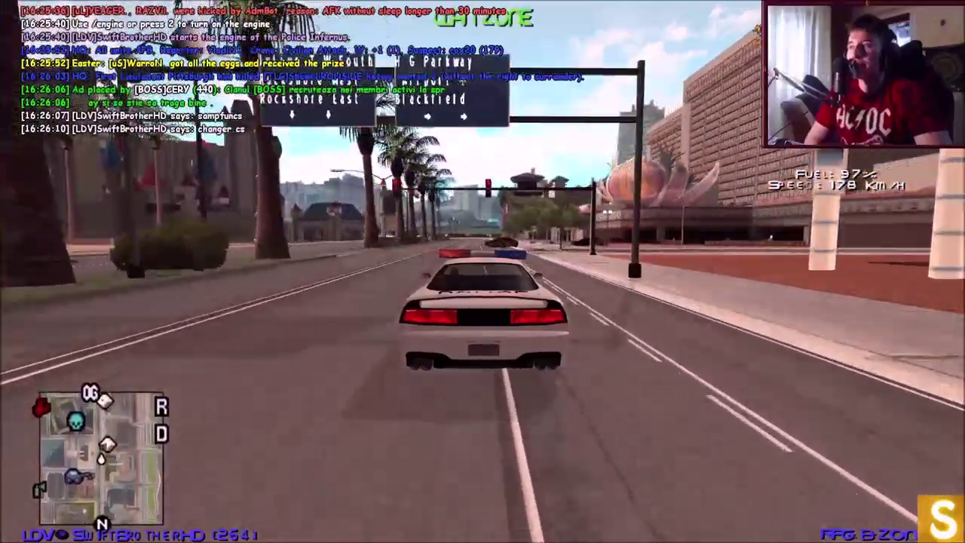
# - Swing the Infernus through repeated left drifts on the boulevard to show the modded car from its side
pyautogui.press('a')
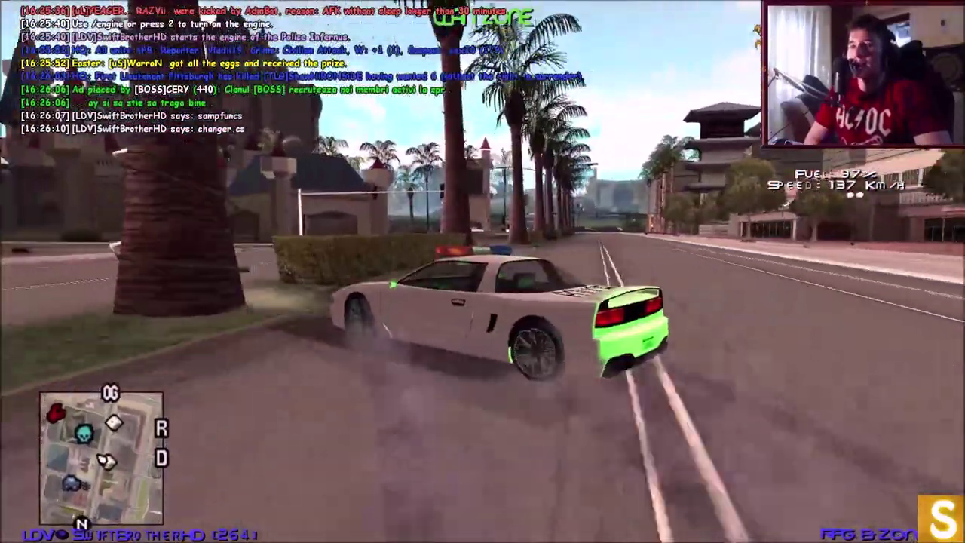
pyautogui.press('a')
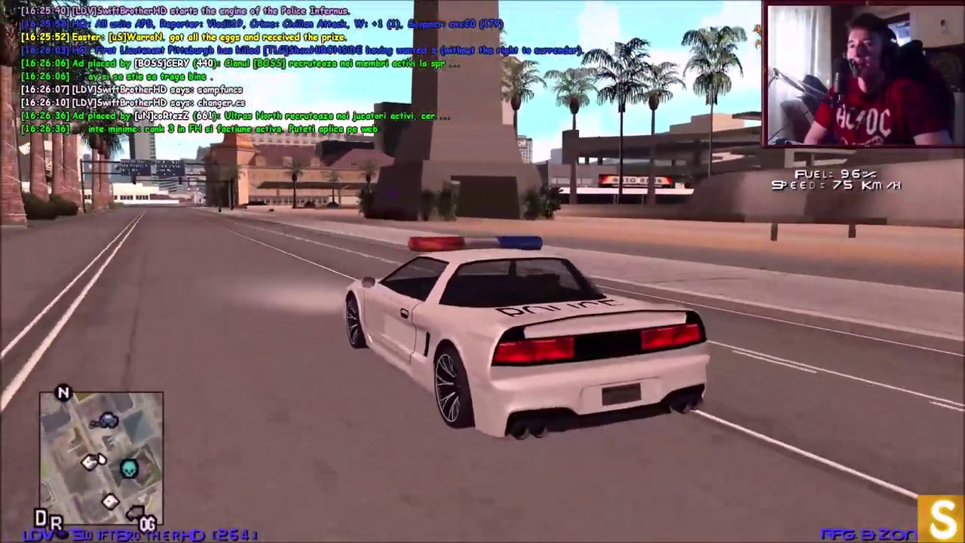
pyautogui.press('a')
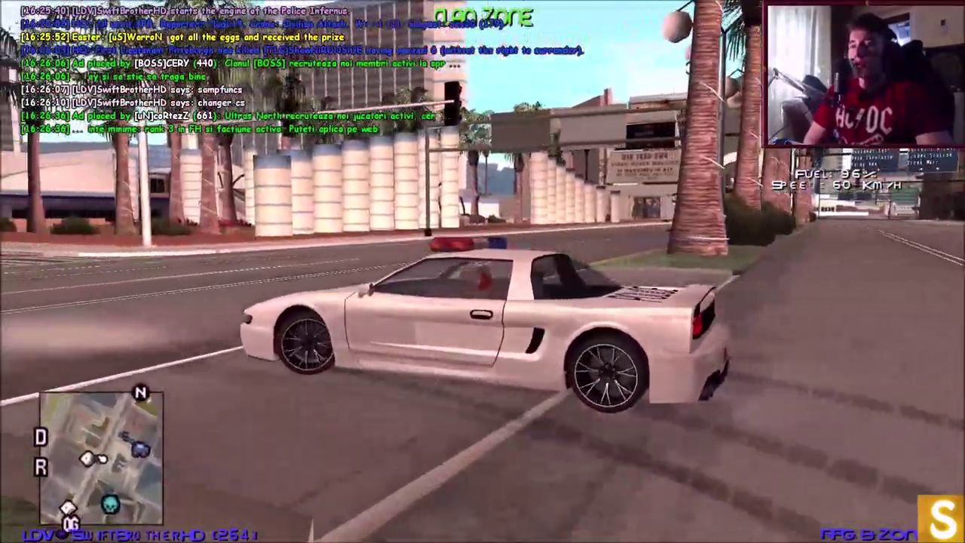
pyautogui.press('w')
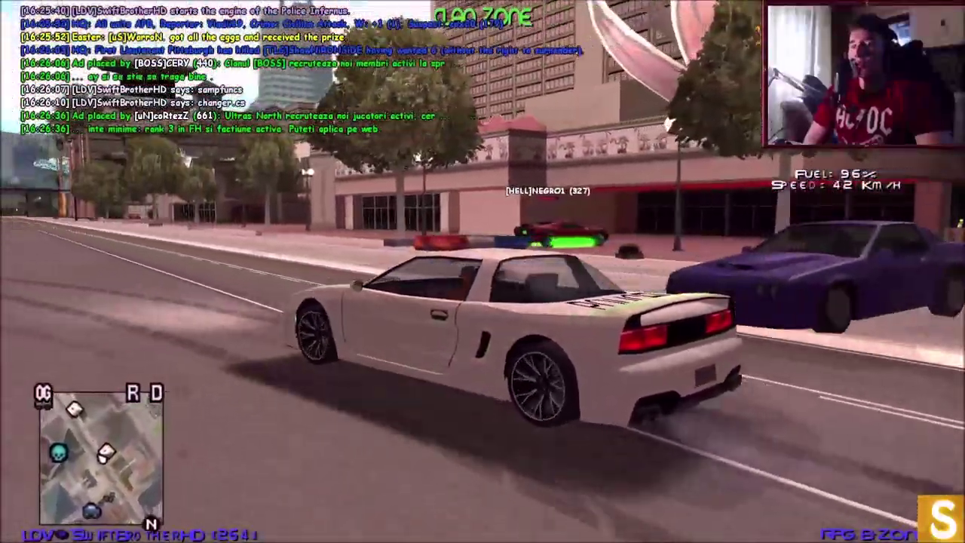